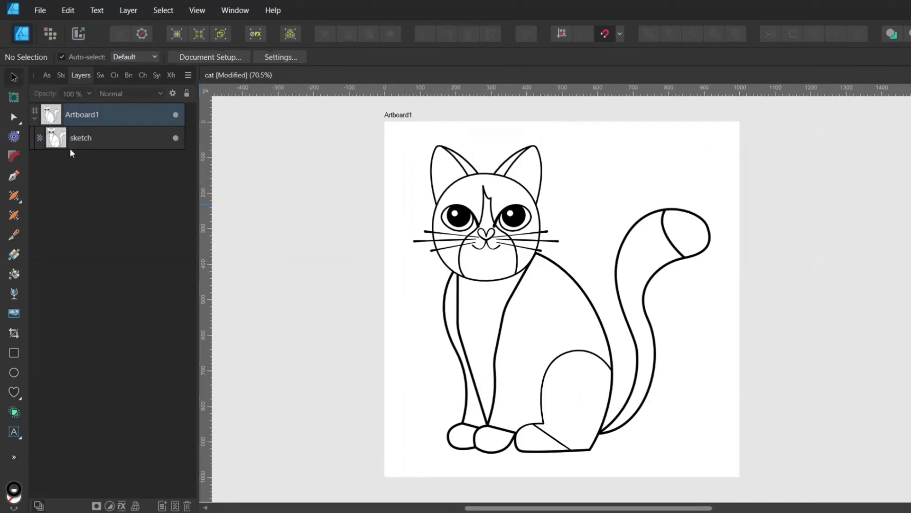
Reduce the sketch layer's opacity to 53% and lock the layer
{"action": "left_click", "coordinate": [70, 144]}
{"action": "left_click", "coordinate": [89, 95]}
{"action": "left_click_drag", "start_coordinate": [89, 109], "coordinate": [53, 118]}
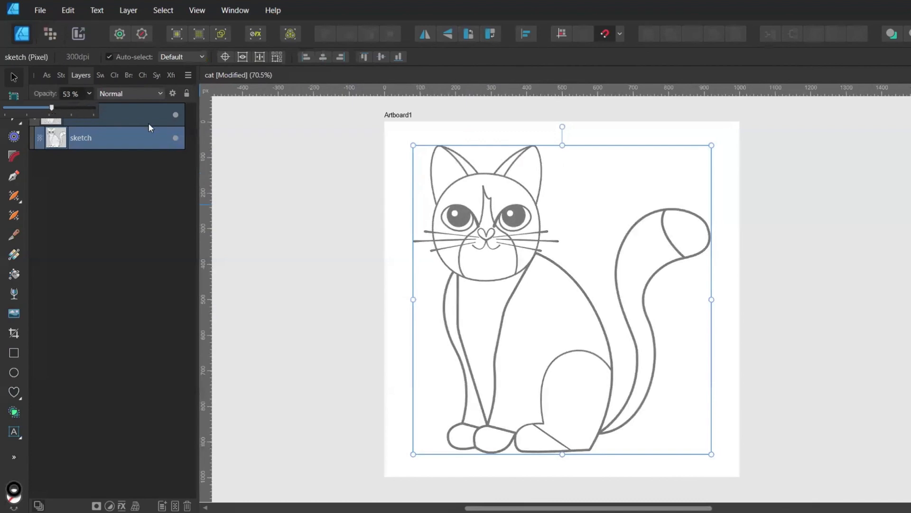
{"action": "left_click", "coordinate": [164, 138]}
{"action": "left_click", "coordinate": [468, 266]}
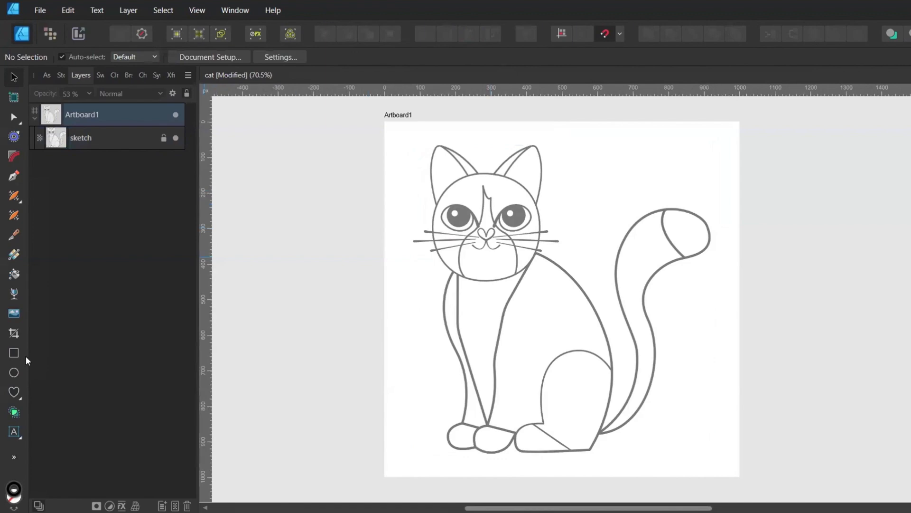
Draw a circle with the Ellipse tool over the cat's face and centre it roughly on the sketched head
{"action": "left_click", "coordinate": [14, 372]}
{"action": "scroll", "coordinate": [478, 206], "scroll_direction": "up", "scroll_amount": 1}
{"action": "mouse_move", "coordinate": [480, 212]}
{"action": "left_mouse_down"}
{"action": "mouse_move", "coordinate": [515, 209]}
{"action": "mouse_move", "coordinate": [536, 252]}
{"action": "left_mouse_up"}
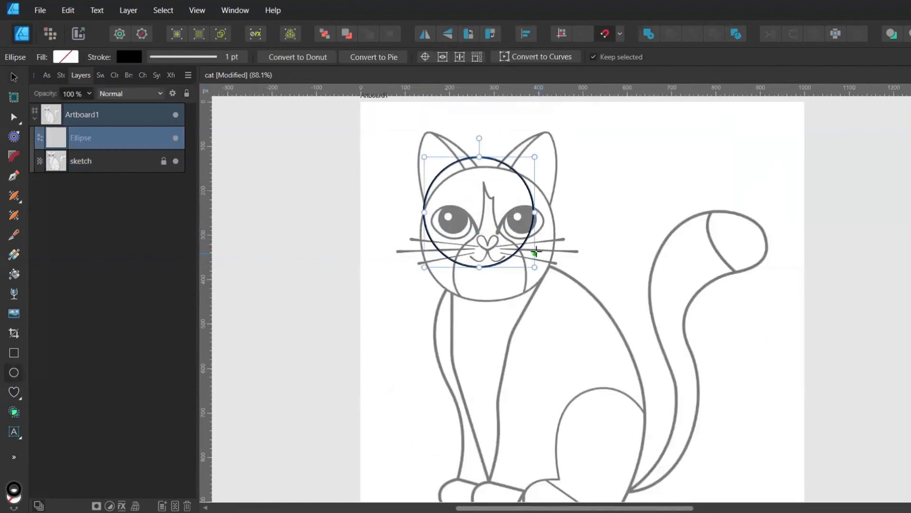
{"action": "key", "text": "v"}
{"action": "left_click_drag", "start_coordinate": [458, 200], "coordinate": [464, 220]}
With the stroke scaling with the object, enlarge the circle until it matches the sketched head's outline
{"action": "left_click", "coordinate": [156, 58]}
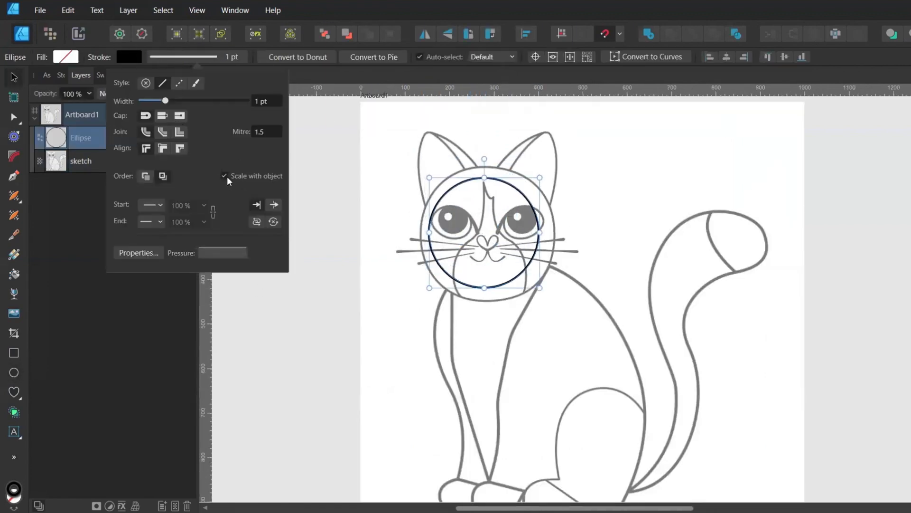
{"action": "left_click", "coordinate": [316, 166]}
{"action": "left_click", "coordinate": [515, 193]}
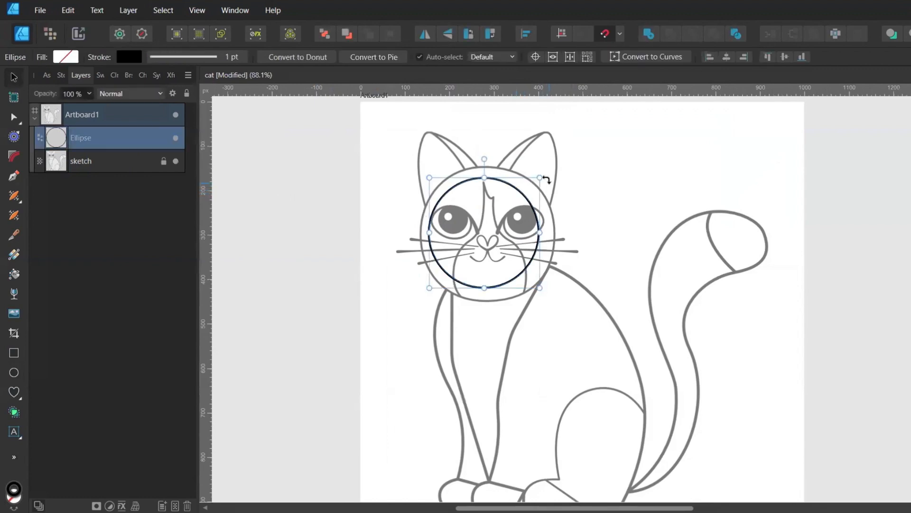
{"action": "left_click_drag", "start_coordinate": [548, 172], "coordinate": [563, 164]}
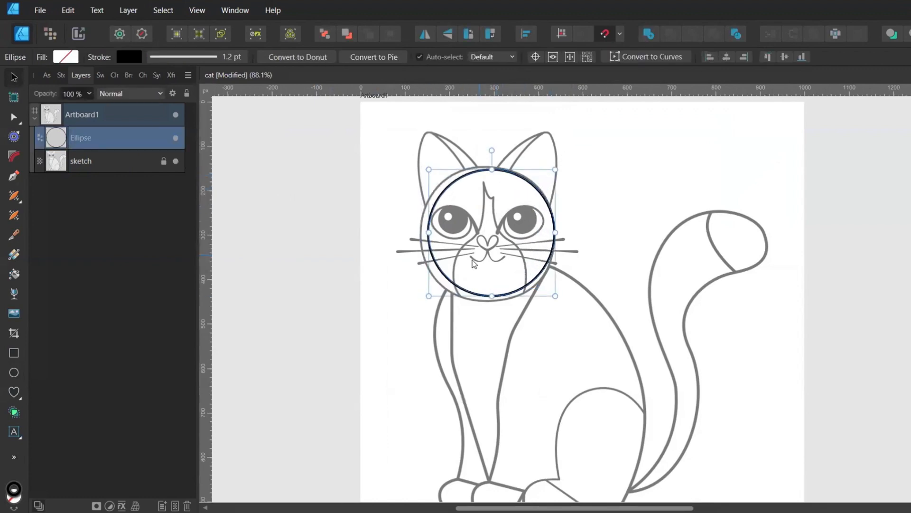
{"action": "left_click_drag", "start_coordinate": [428, 296], "coordinate": [419, 305]}
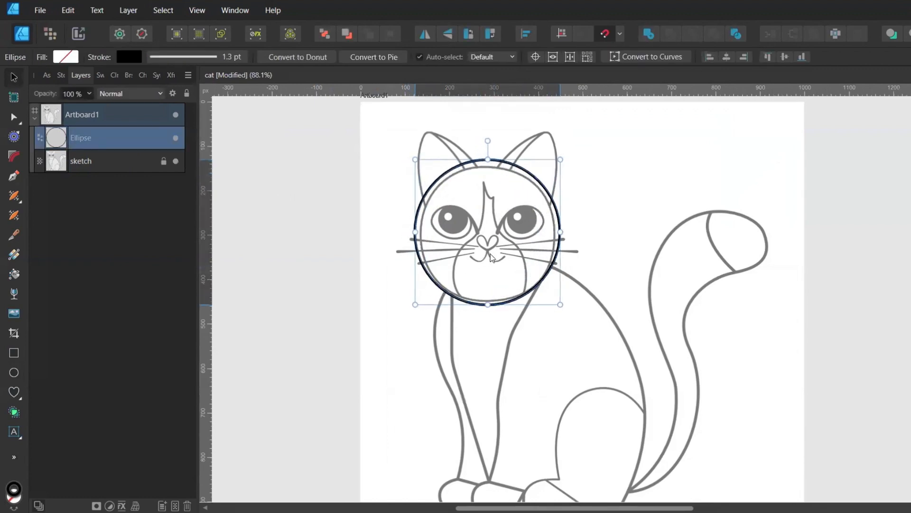
{"action": "left_click_drag", "start_coordinate": [564, 160], "coordinate": [556, 163]}
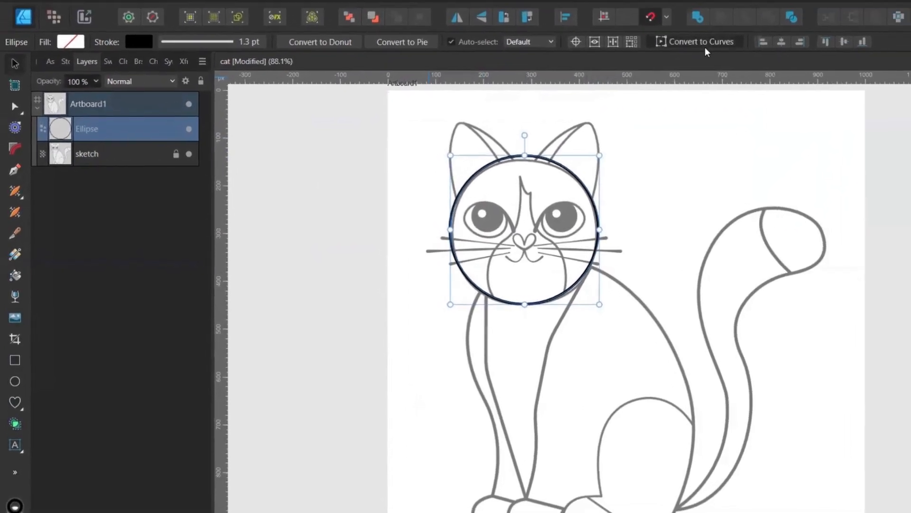
Convert the head circle to curves and adjust its nodes and handles to follow the sketched head outline
{"action": "left_click", "coordinate": [727, 34]}
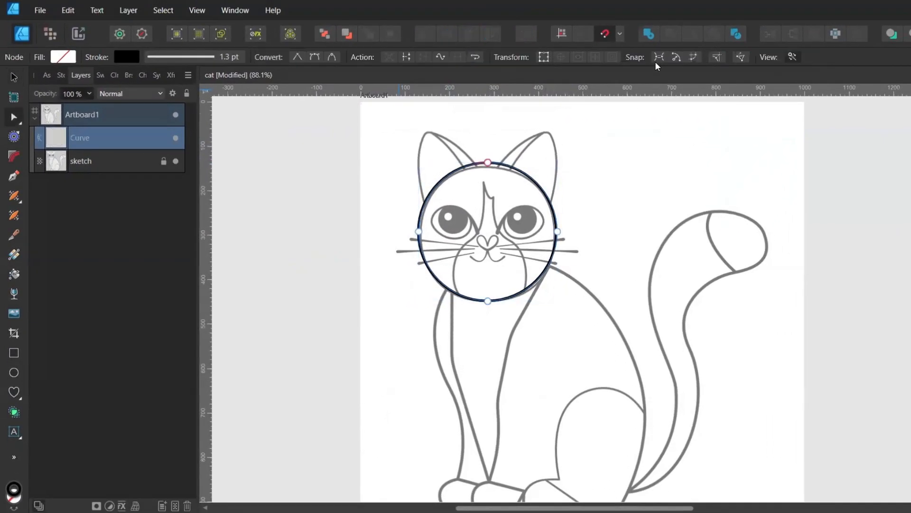
{"action": "key", "text": "a"}
{"action": "left_click", "coordinate": [489, 165]}
{"action": "left_click", "coordinate": [487, 302]}
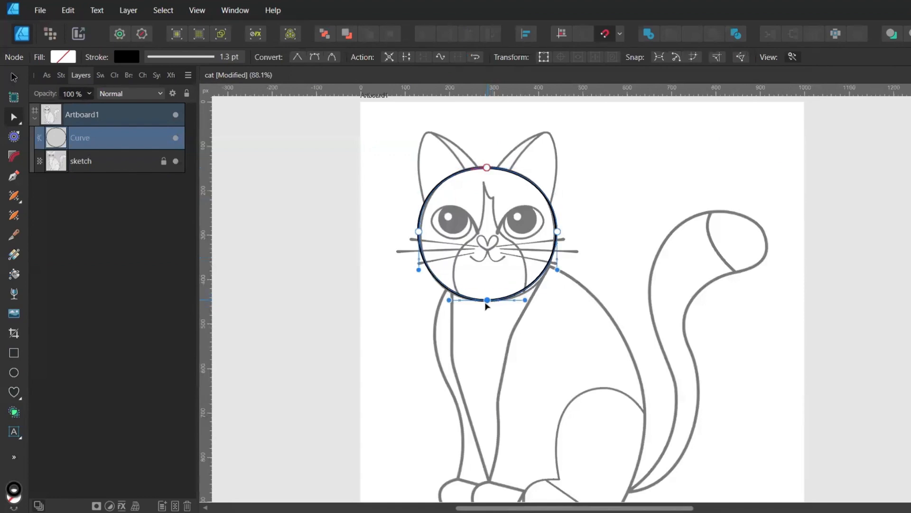
{"action": "left_click_drag", "start_coordinate": [526, 301], "coordinate": [532, 300]}
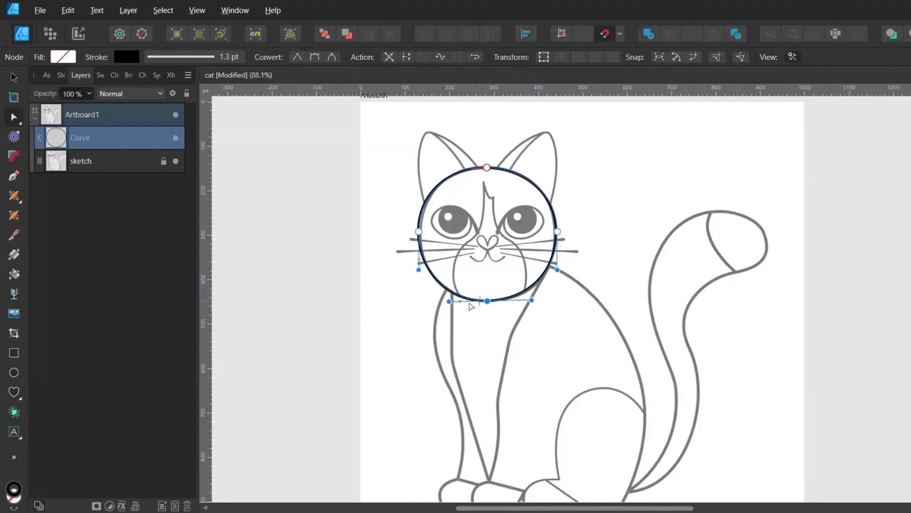
{"action": "left_click_drag", "start_coordinate": [449, 301], "coordinate": [442, 301]}
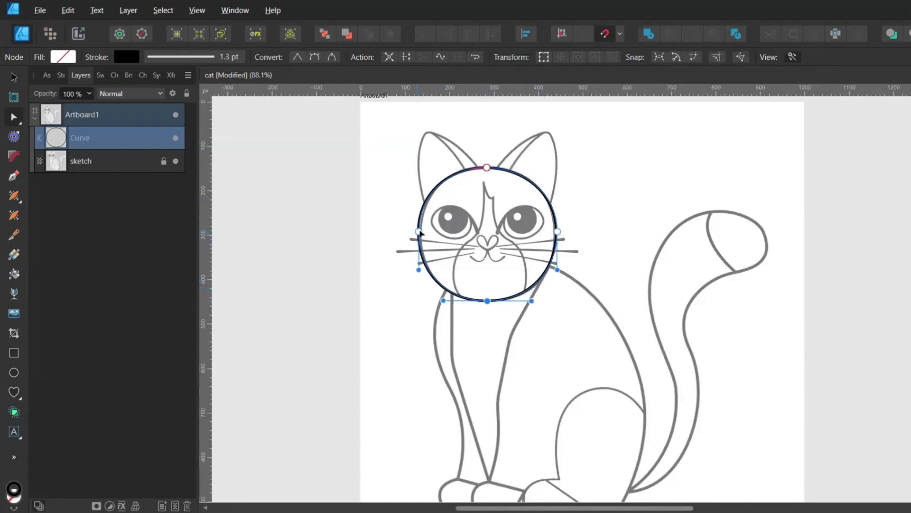
{"action": "left_click", "coordinate": [420, 233]}
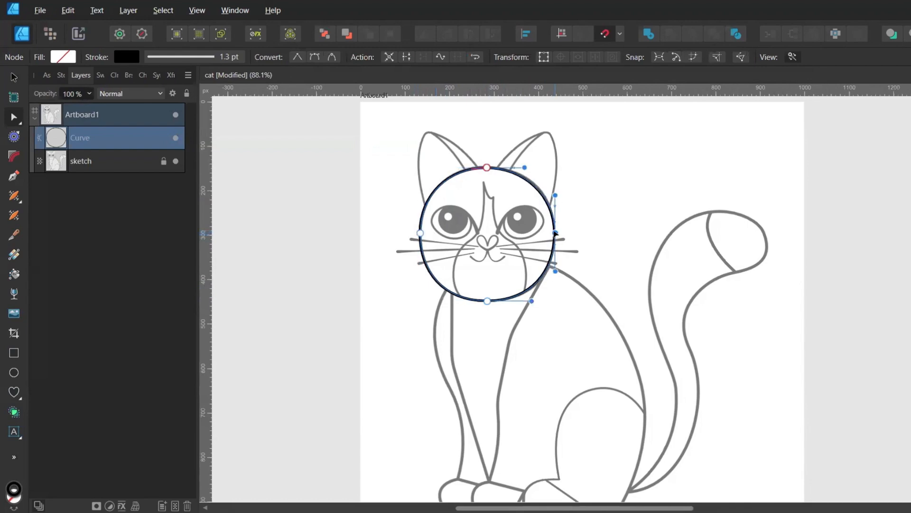
{"action": "left_click", "coordinate": [350, 163]}
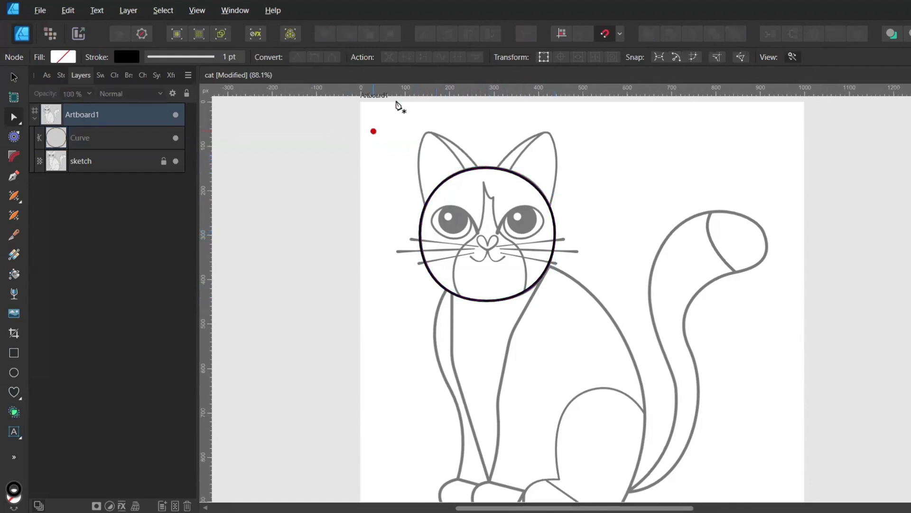
Draw a closed three-node outline over the sketch's left ear with the Pen tool, curving its outer edge
{"action": "key", "text": "p"}
{"action": "left_click", "coordinate": [477, 167]}
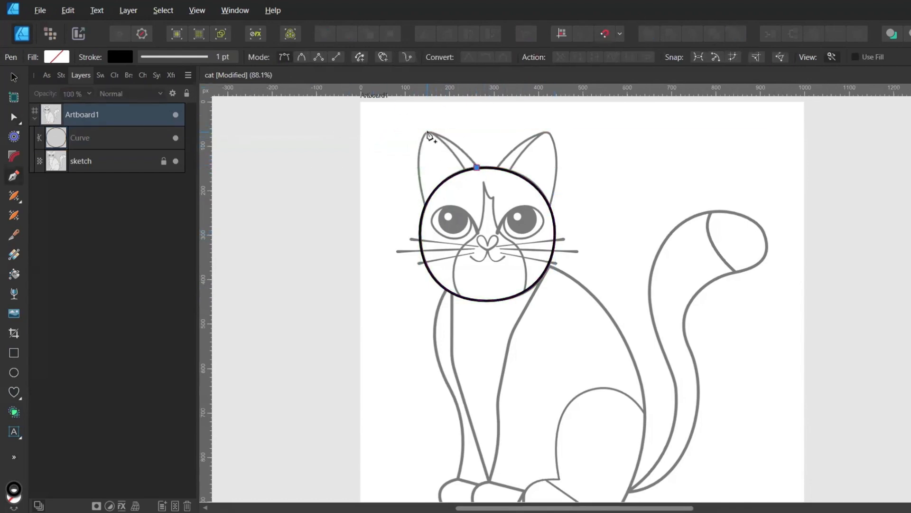
{"action": "left_click", "coordinate": [427, 131]}
{"action": "left_click_drag", "start_coordinate": [427, 204], "coordinate": [446, 258]}
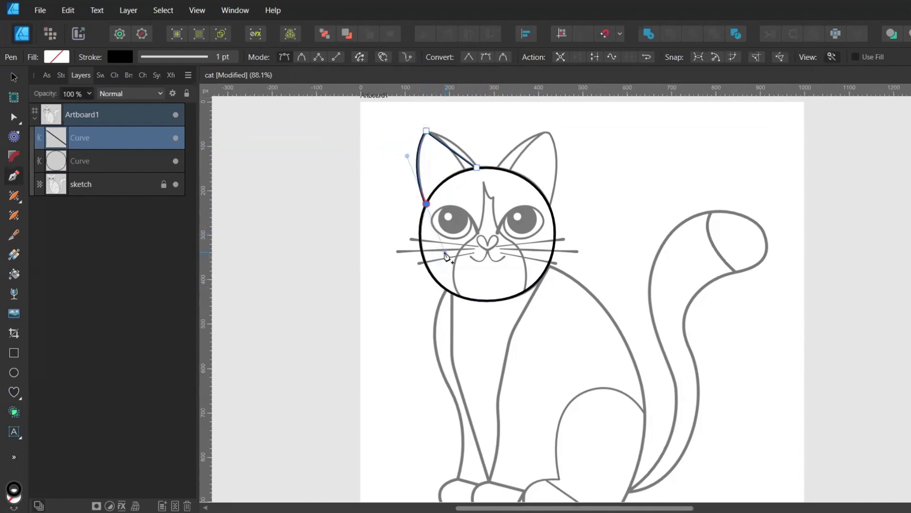
{"action": "left_click", "coordinate": [477, 167]}
Bend the left ear's inner edge into a curve and adjust its base node and handle to match the sketch
{"action": "key", "text": "a"}
{"action": "scroll", "coordinate": [442, 137], "scroll_direction": "up", "scroll_amount": 5}
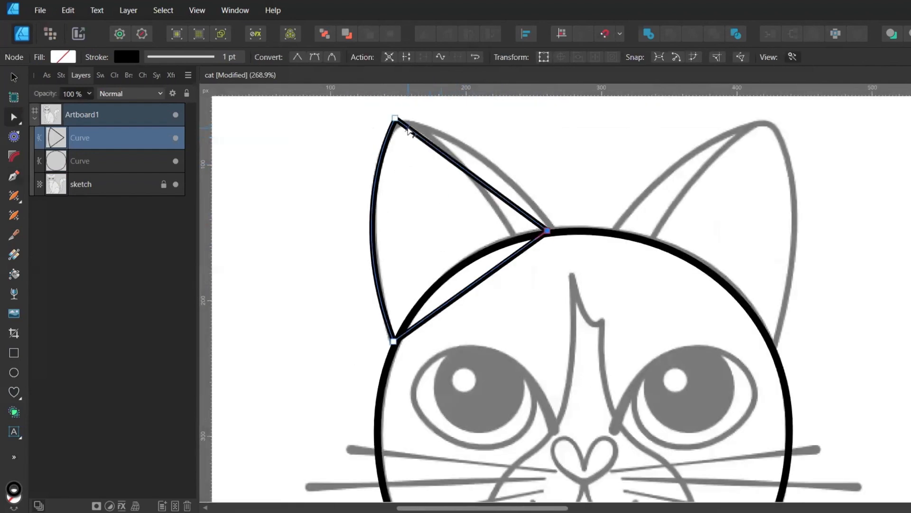
{"action": "left_click_drag", "start_coordinate": [408, 129], "coordinate": [515, 194]}
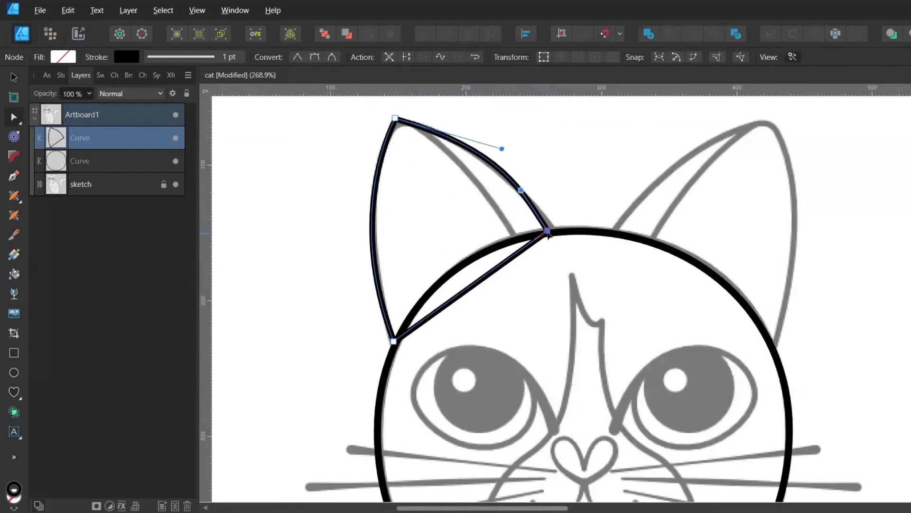
{"action": "left_click_drag", "start_coordinate": [548, 233], "coordinate": [555, 235]}
{"action": "left_click_drag", "start_coordinate": [501, 150], "coordinate": [483, 145]}
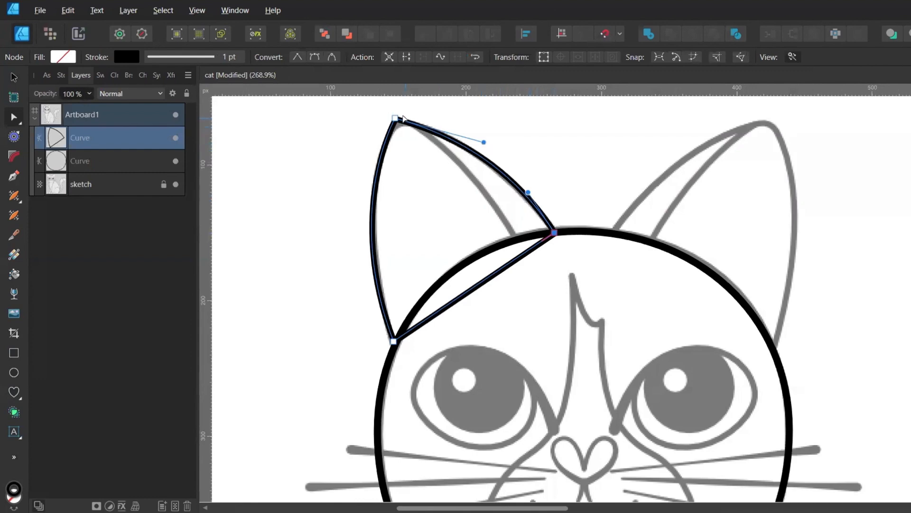
Round the left ear's tip with the Corner tool and reposition the tip and outer base nodes on the sketch
{"action": "left_click_drag", "start_coordinate": [396, 118], "coordinate": [415, 142]}
{"action": "key", "text": "c"}
{"action": "key", "text": "a"}
{"action": "left_click_drag", "start_coordinate": [390, 111], "coordinate": [395, 117]}
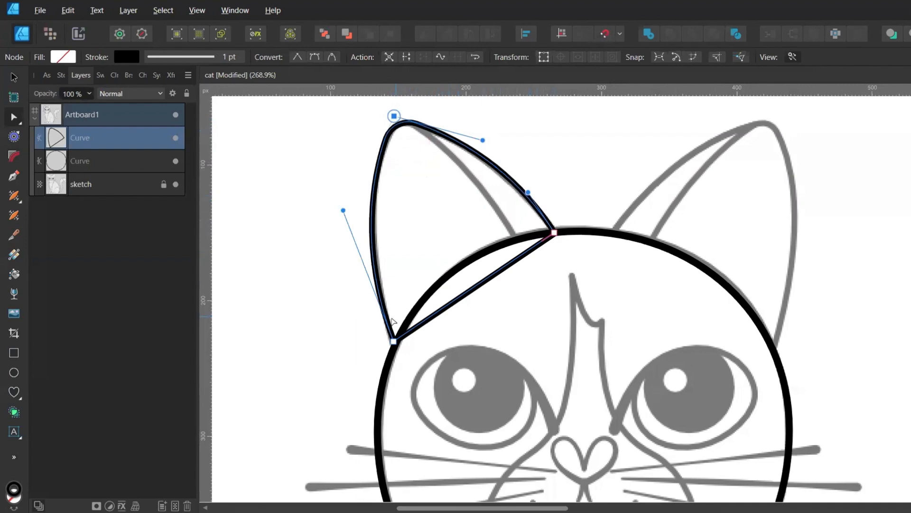
{"action": "left_click_drag", "start_coordinate": [394, 341], "coordinate": [395, 349]}
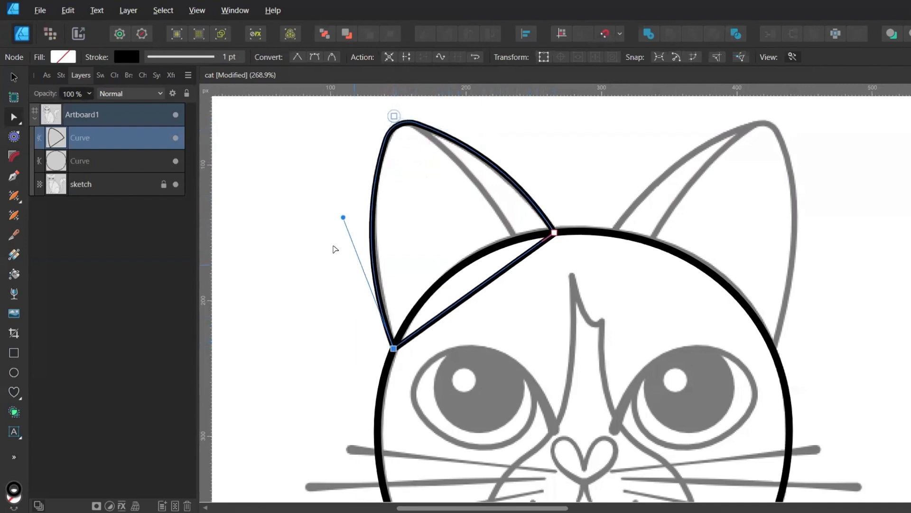
{"action": "left_click", "coordinate": [397, 147]}
{"action": "scroll", "coordinate": [399, 152], "scroll_direction": "down", "scroll_amount": 2}
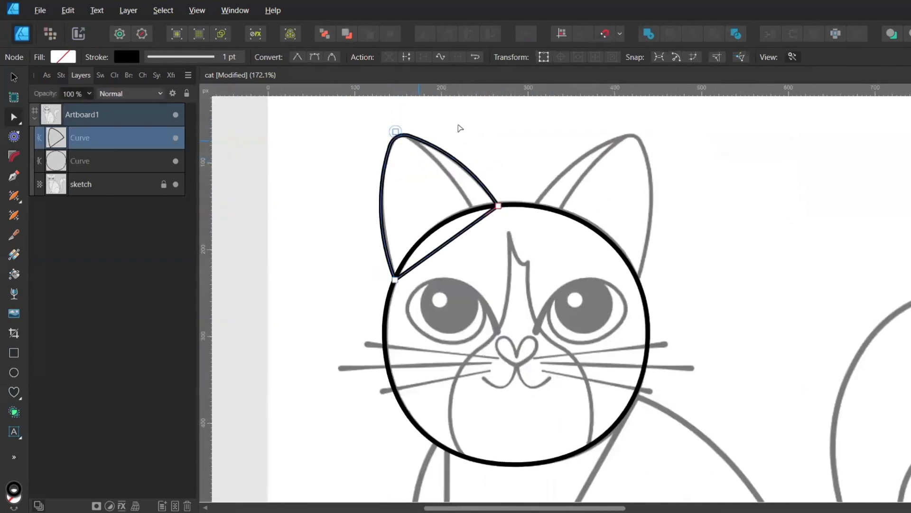
{"action": "key", "text": "c"}
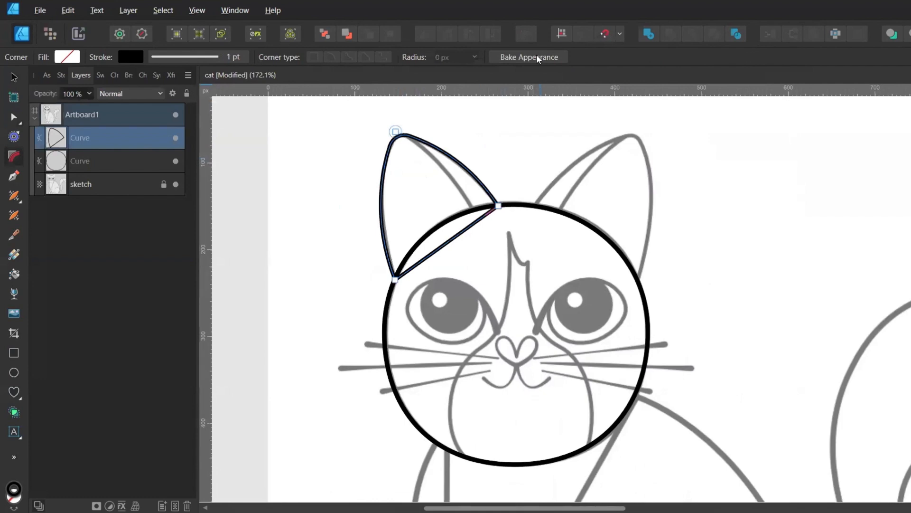
Draw a closed curved shape with the Pen tool for the left ear's inner fold, overshooting the ear's outer edge
{"action": "key", "text": "p"}
{"action": "key", "text": "ctrl+d"}
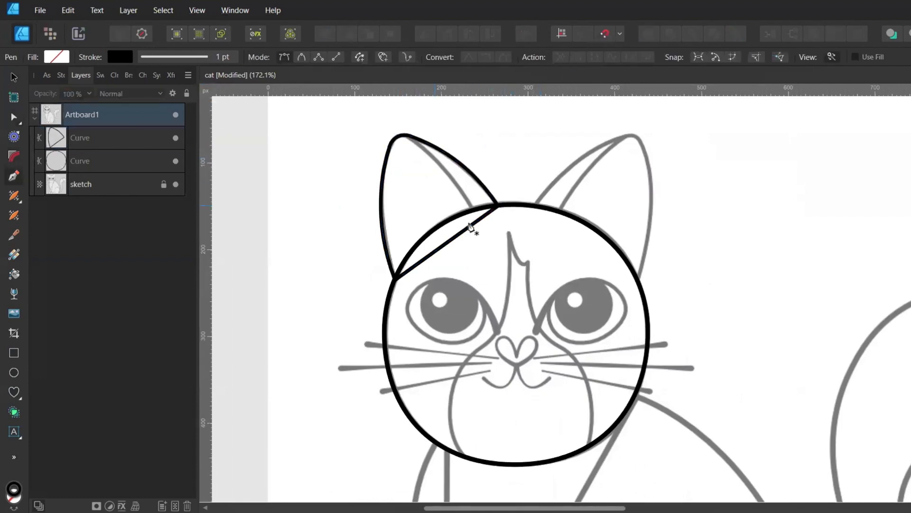
{"action": "left_click", "coordinate": [481, 224]}
{"action": "left_click_drag", "start_coordinate": [382, 124], "coordinate": [322, 109]}
{"action": "left_click_drag", "start_coordinate": [512, 211], "coordinate": [596, 317]}
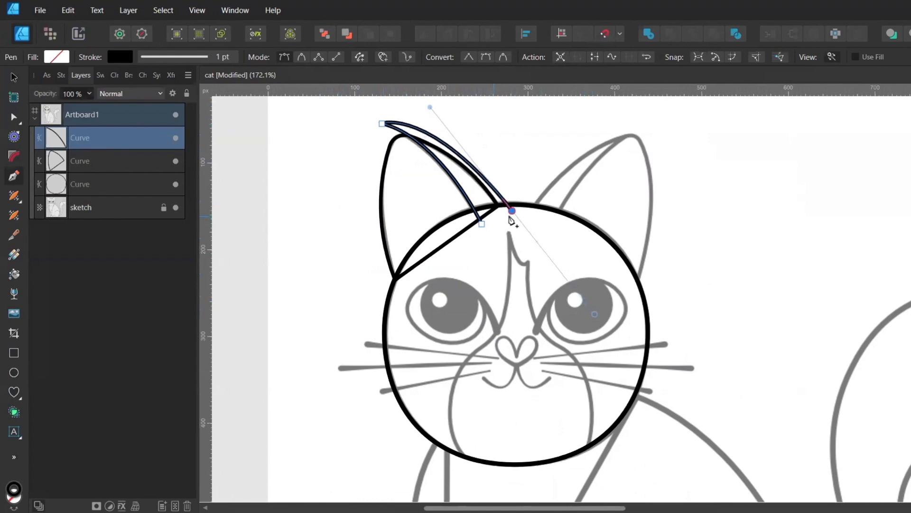
{"action": "left_click", "coordinate": [482, 223]}
Nest the inner fold curve inside the left ear curve so the ear clips it
{"action": "key", "text": "a"}
{"action": "left_click_drag", "start_coordinate": [55, 141], "coordinate": [76, 161]}
{"action": "left_click", "coordinate": [356, 124], "text": "ctrl"}
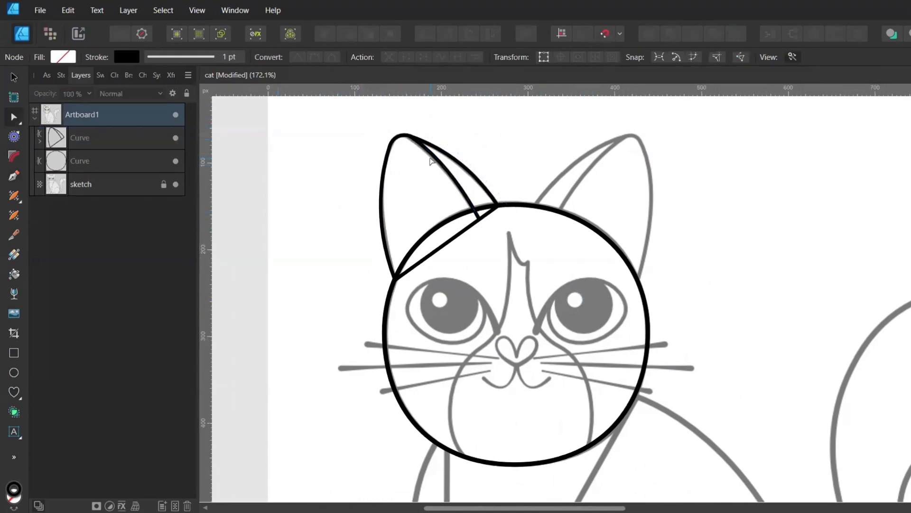
Adjust the clipped inner fold's tip node and handle so its visible edge follows the sketched ear line
{"action": "left_click", "coordinate": [430, 162]}
{"action": "scroll", "coordinate": [411, 137], "scroll_direction": "up", "scroll_amount": 4}
{"action": "left_click_drag", "start_coordinate": [352, 121], "coordinate": [346, 121]}
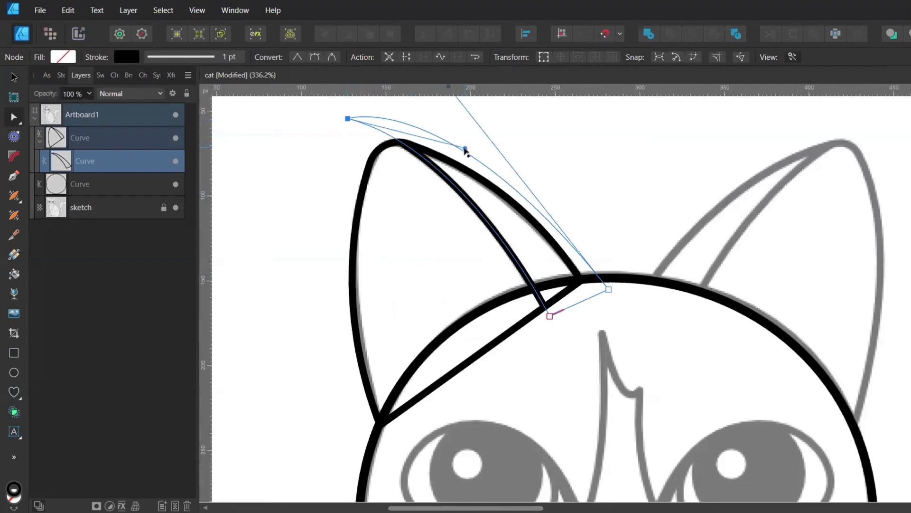
{"action": "left_click_drag", "start_coordinate": [465, 149], "coordinate": [457, 143]}
{"action": "left_click_drag", "start_coordinate": [350, 123], "coordinate": [345, 128]}
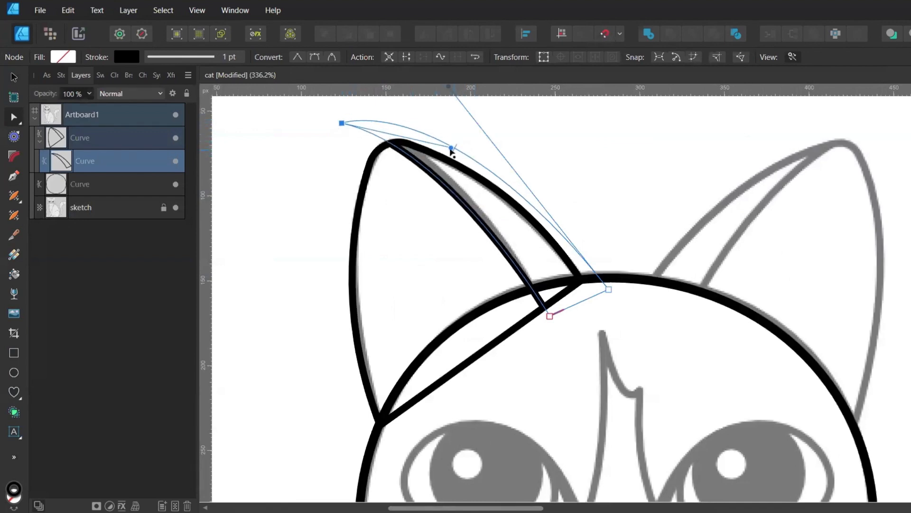
{"action": "left_click_drag", "start_coordinate": [451, 148], "coordinate": [470, 149]}
{"action": "left_click", "coordinate": [285, 162]}
Bring the head curve in front of the left ear in the layer order
{"action": "scroll", "coordinate": [361, 178], "scroll_direction": "down", "scroll_amount": 3}
{"action": "key", "text": "v"}
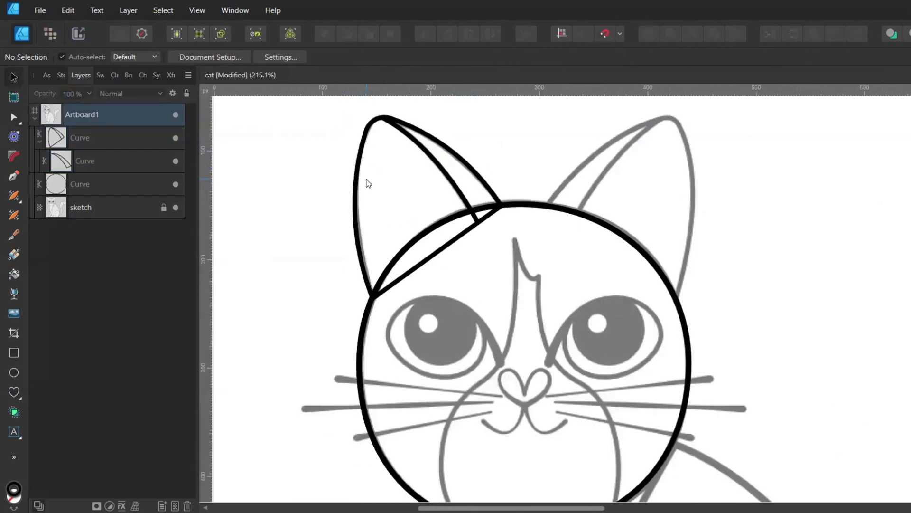
{"action": "left_click", "coordinate": [40, 142]}
{"action": "left_click", "coordinate": [60, 136]}
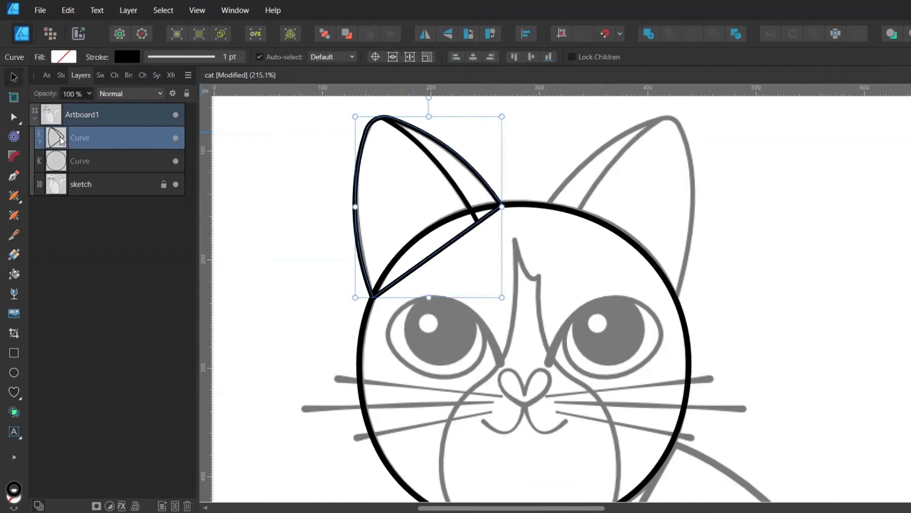
{"action": "left_click", "coordinate": [56, 165]}
{"action": "left_click", "coordinate": [394, 34]}
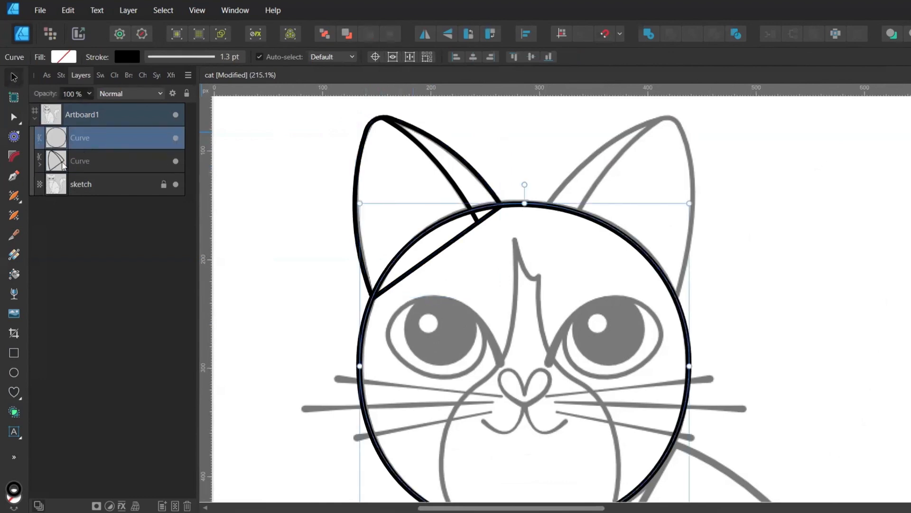
Duplicate the left ear with its inner fold and flip the copy horizontally
{"action": "left_click", "coordinate": [59, 182]}
{"action": "left_click", "coordinate": [56, 163]}
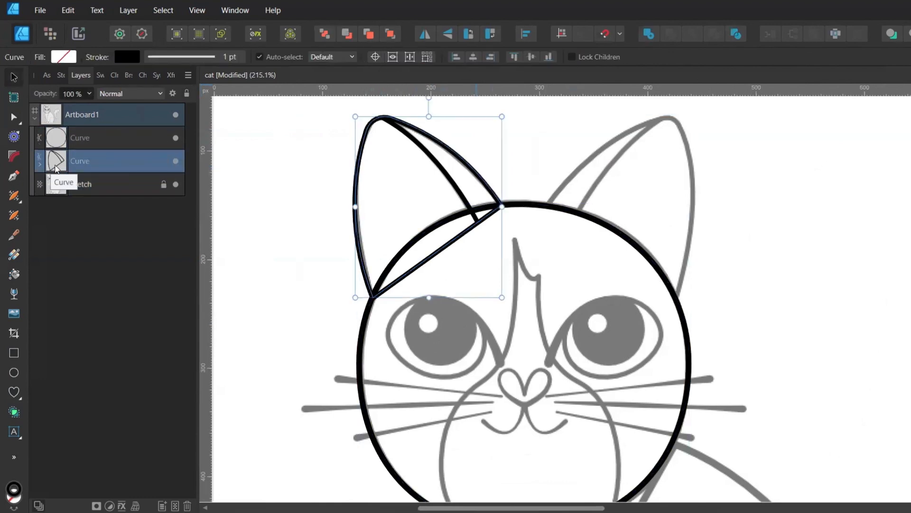
{"action": "key", "text": "ctrl+j"}
{"action": "left_click", "coordinate": [422, 33]}
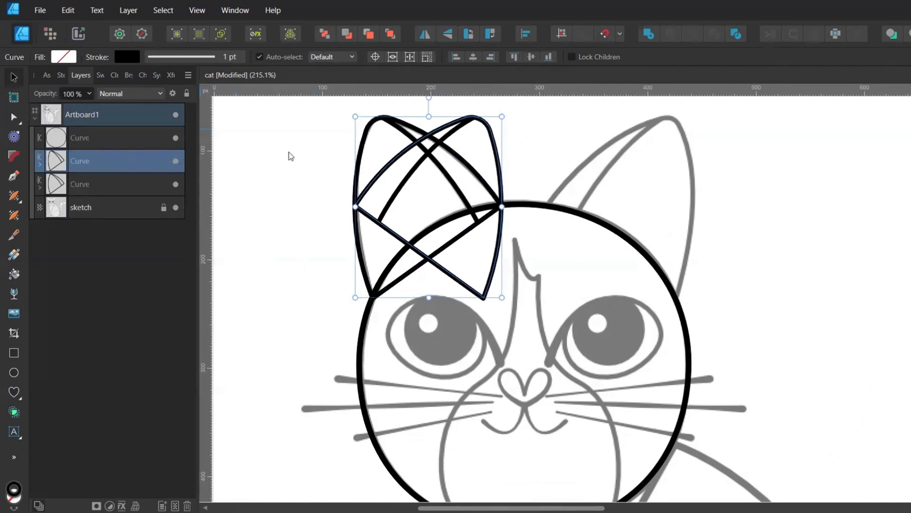
Move the flipped ear onto the sketch's right ear and group both ears
{"action": "left_click_drag", "start_coordinate": [436, 195], "coordinate": [609, 217]}
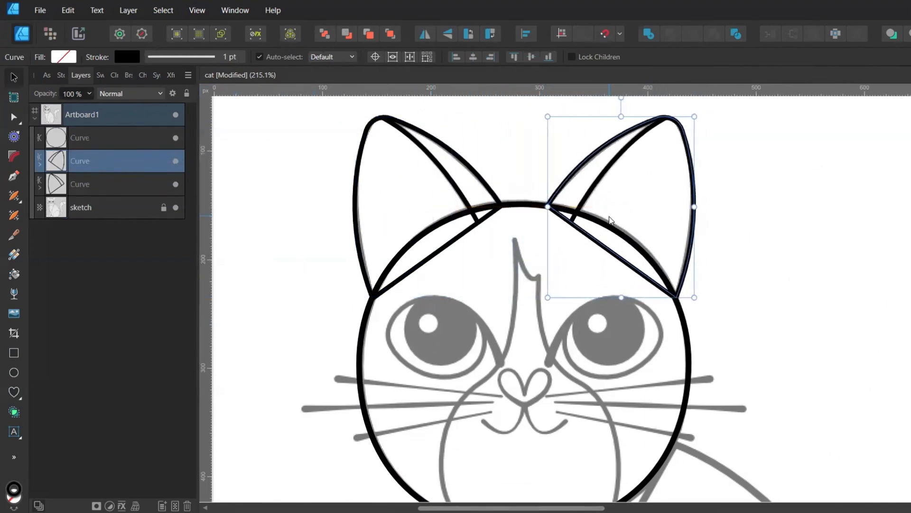
{"action": "left_click", "coordinate": [80, 189], "text": "shift"}
{"action": "key", "text": "ctrl+g"}
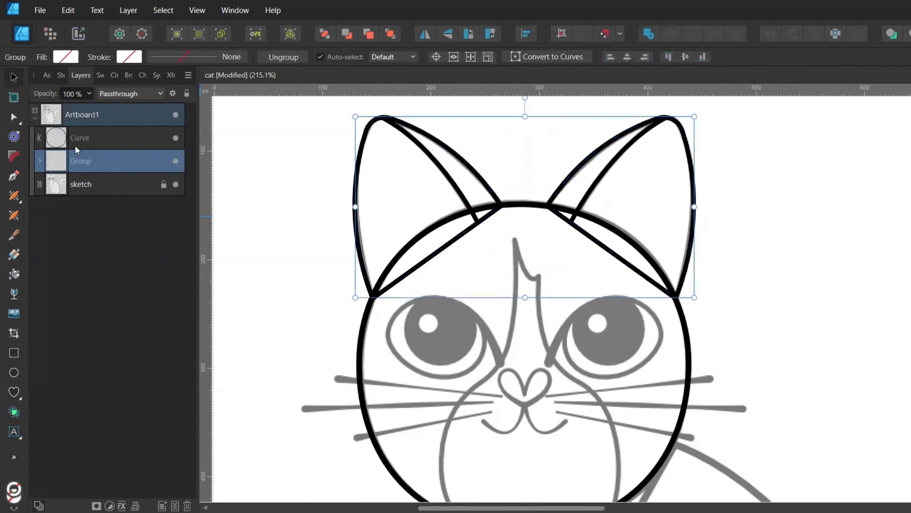
Centre-align the head curve and the ear group horizontally with each other
{"action": "left_click", "coordinate": [75, 141], "text": "shift"}
{"action": "left_click", "coordinate": [525, 34]}
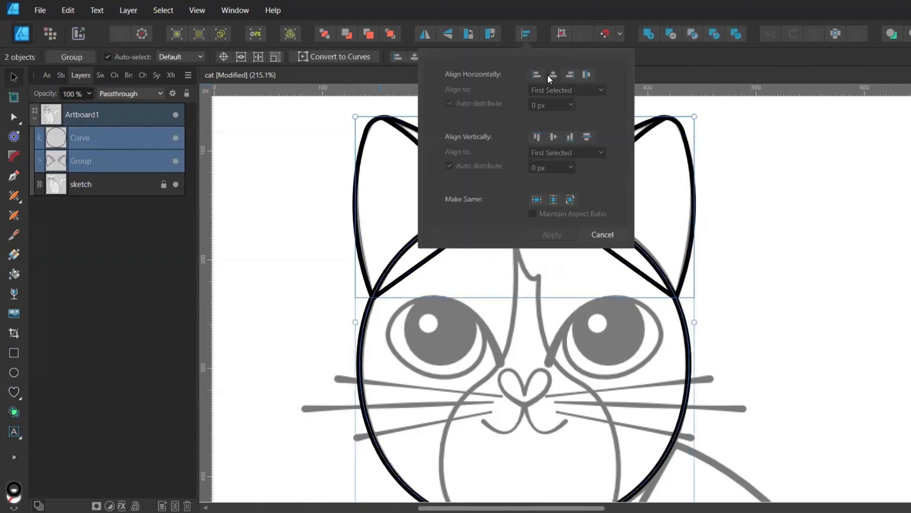
{"action": "left_click", "coordinate": [553, 75]}
{"action": "left_click", "coordinate": [551, 234]}
{"action": "left_click", "coordinate": [308, 217]}
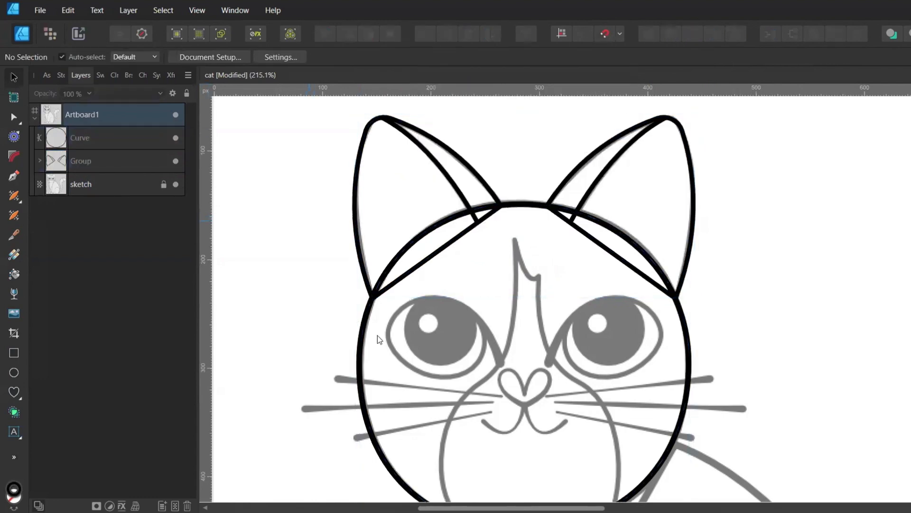
Draw an ellipse for the left eye's outline, about 88.6 px wide, and stretch and rotate it to match the sketch
{"action": "scroll", "coordinate": [378, 336], "scroll_direction": "down", "scroll_amount": 3}
{"action": "left_click", "coordinate": [13, 373]}
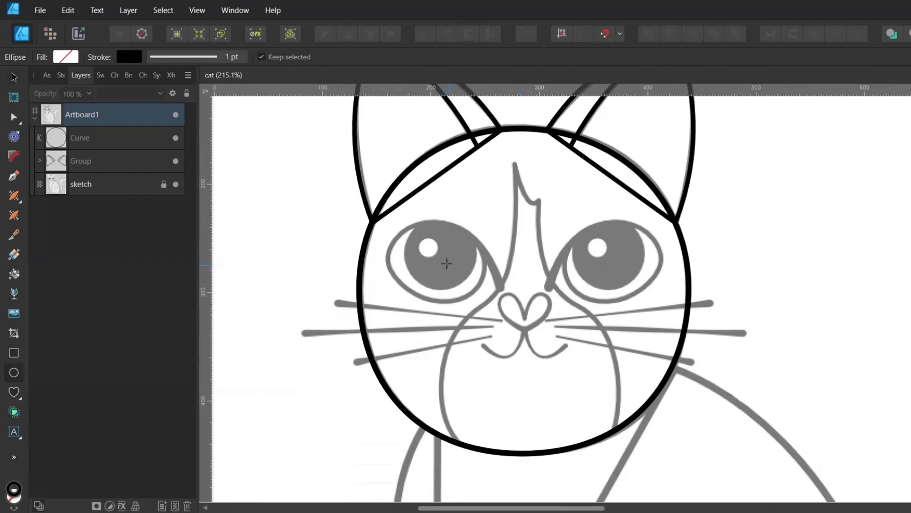
{"action": "left_click_drag", "start_coordinate": [447, 263], "coordinate": [476, 298]}
{"action": "key", "text": "v"}
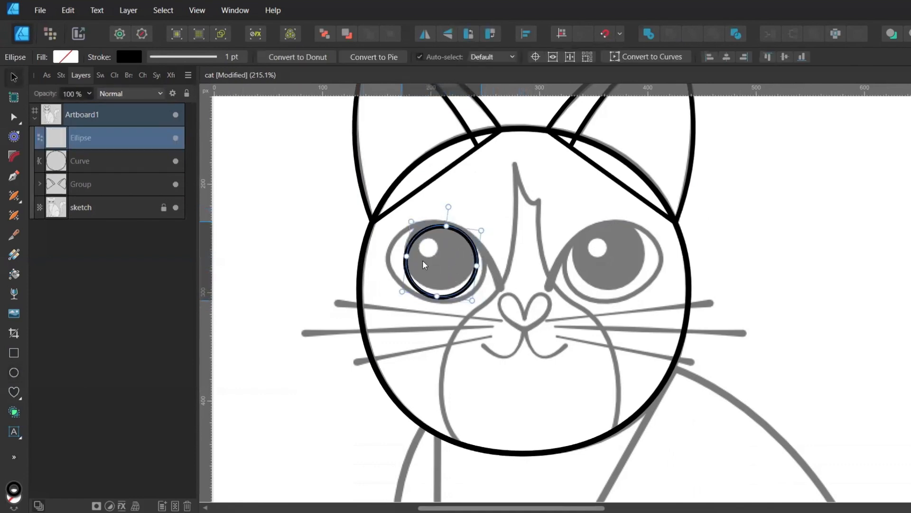
{"action": "left_click_drag", "start_coordinate": [424, 264], "coordinate": [479, 269]}
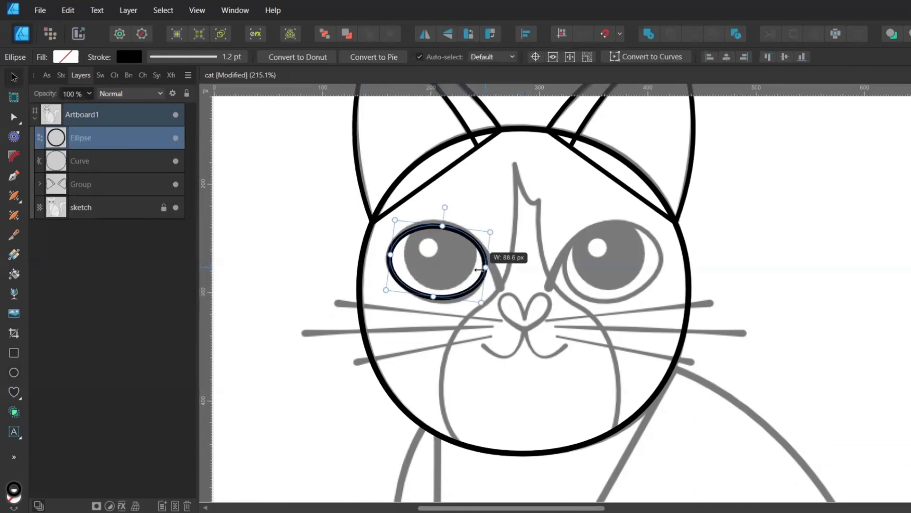
{"action": "left_click_drag", "start_coordinate": [442, 226], "coordinate": [443, 222]}
{"action": "left_click_drag", "start_coordinate": [433, 297], "coordinate": [432, 301]}
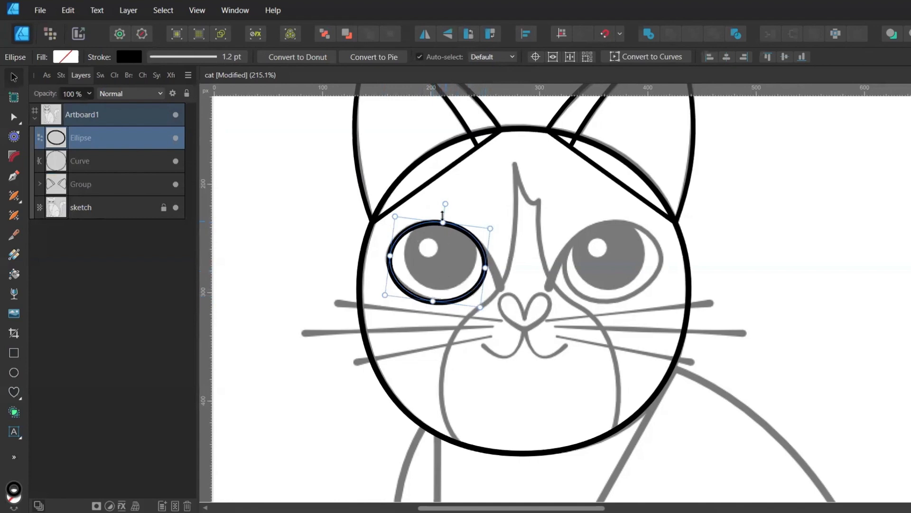
{"action": "left_click_drag", "start_coordinate": [447, 204], "coordinate": [448, 204]}
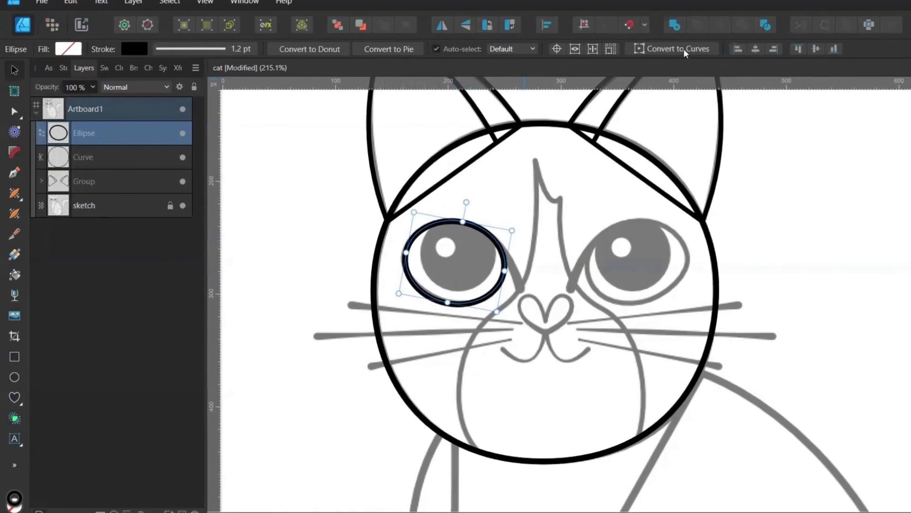
Convert the eye ellipse to curves and adjust its stroke width at the top and outer side with the Stroke Width tool
{"action": "left_click", "coordinate": [651, 57]}
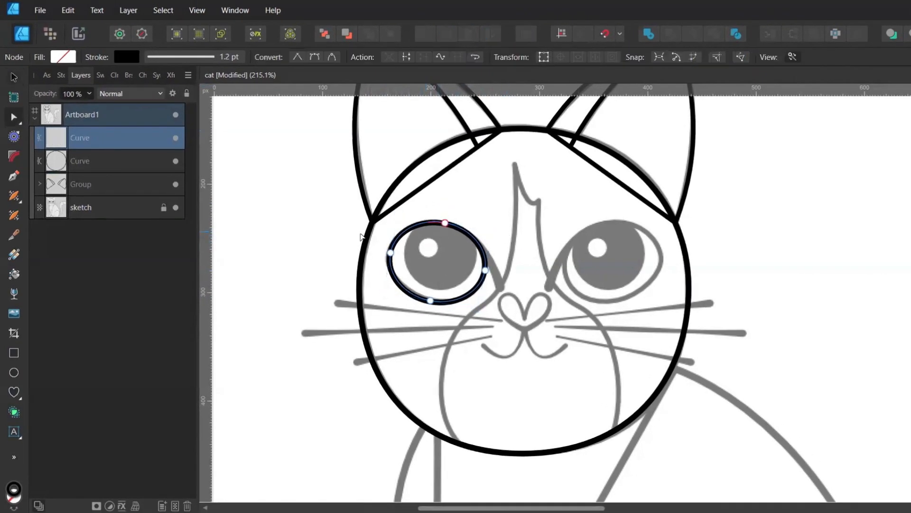
{"action": "key", "text": "w"}
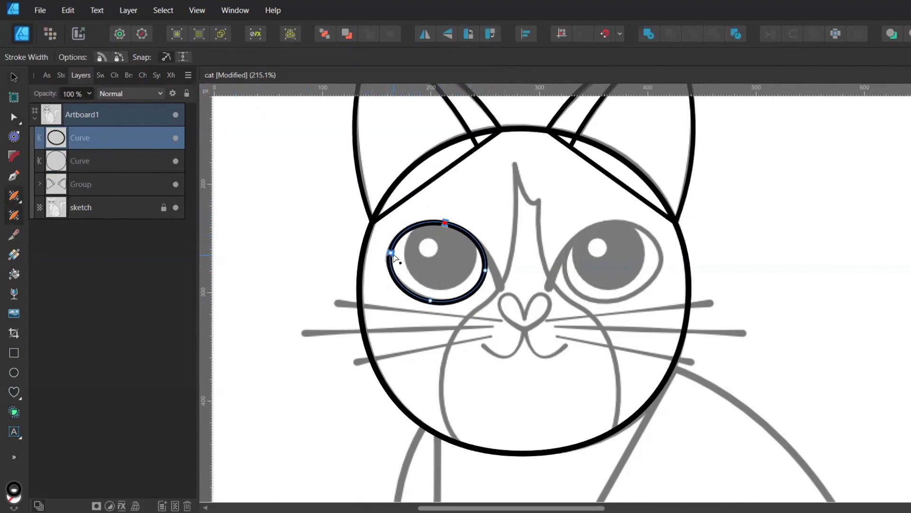
{"action": "left_click_drag", "start_coordinate": [390, 257], "coordinate": [393, 258]}
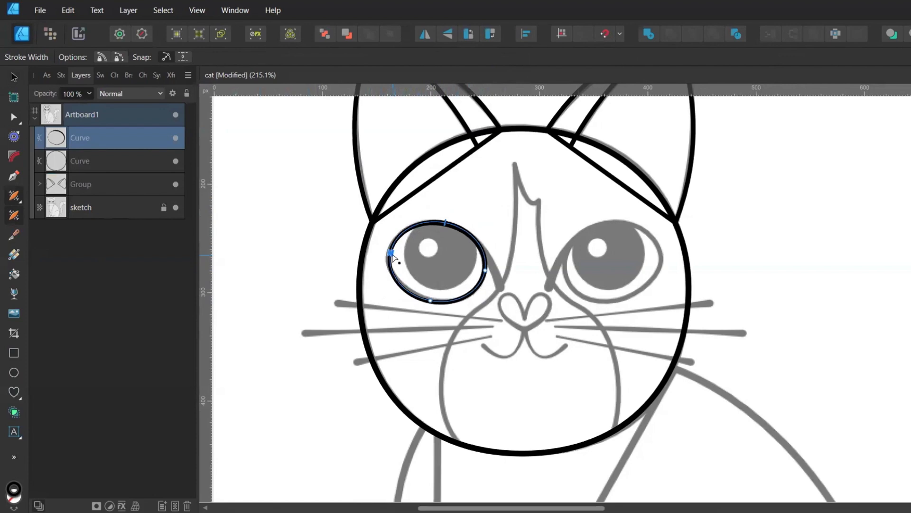
Set the left eye outline's stroke width to 2 pt
{"action": "left_click", "coordinate": [13, 353]}
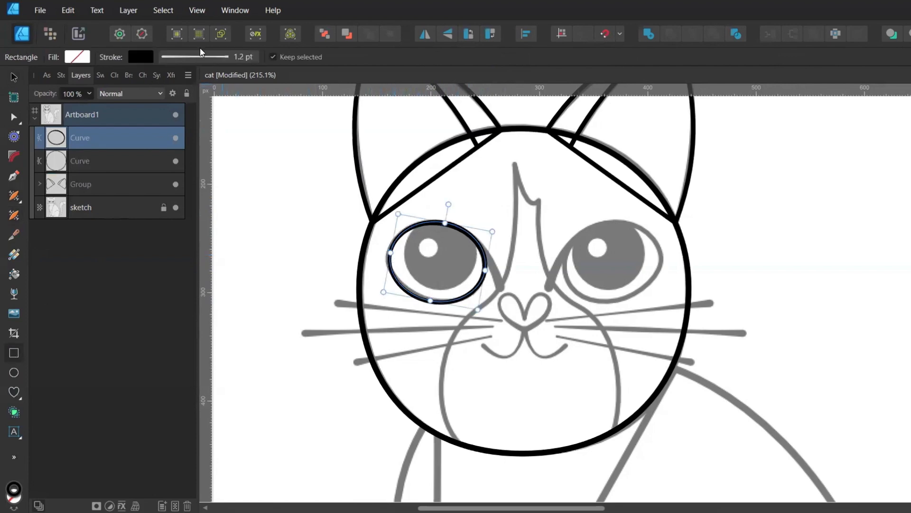
{"action": "left_click", "coordinate": [232, 57]}
{"action": "scroll", "coordinate": [287, 100], "scroll_direction": "up", "scroll_amount": 1}
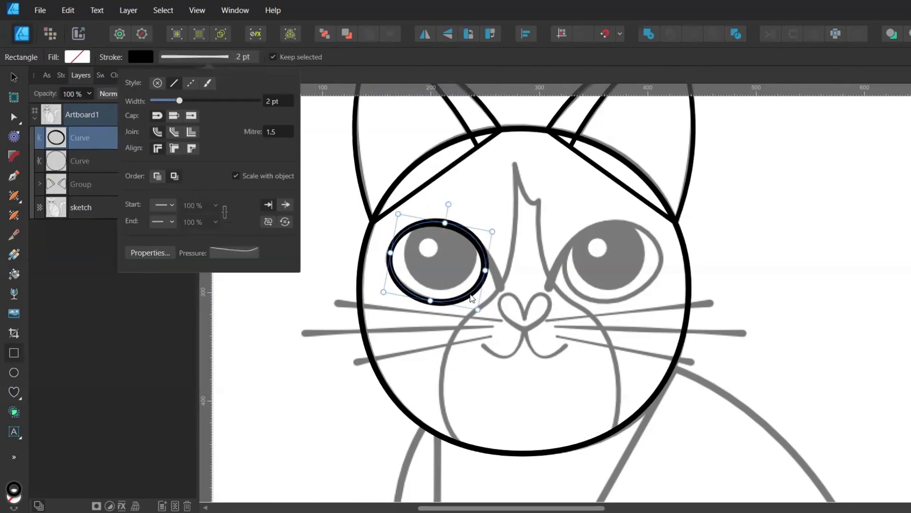
{"action": "left_click", "coordinate": [317, 203]}
{"action": "left_click", "coordinate": [452, 298]}
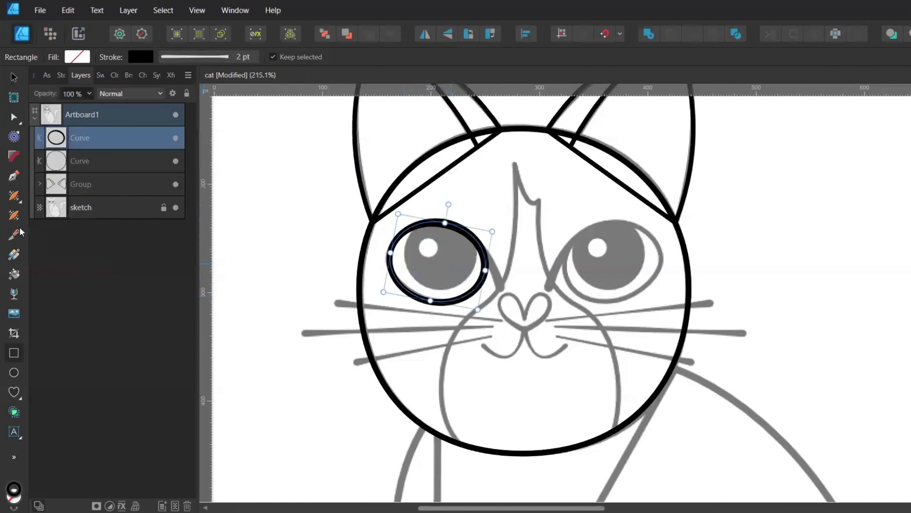
Thin the left eye outline's stroke along its lower inner edge with the Stroke Width tool
{"action": "key", "text": "shift+w"}
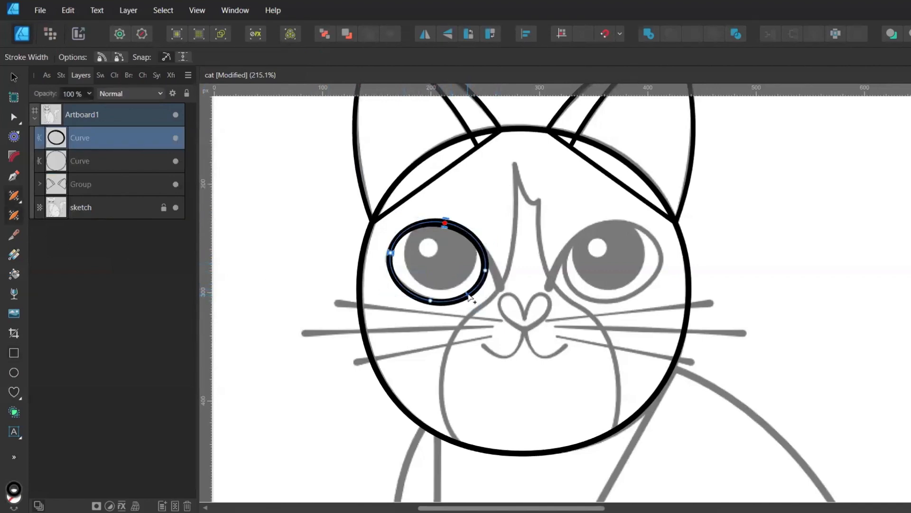
{"action": "left_click_drag", "start_coordinate": [469, 290], "coordinate": [471, 291]}
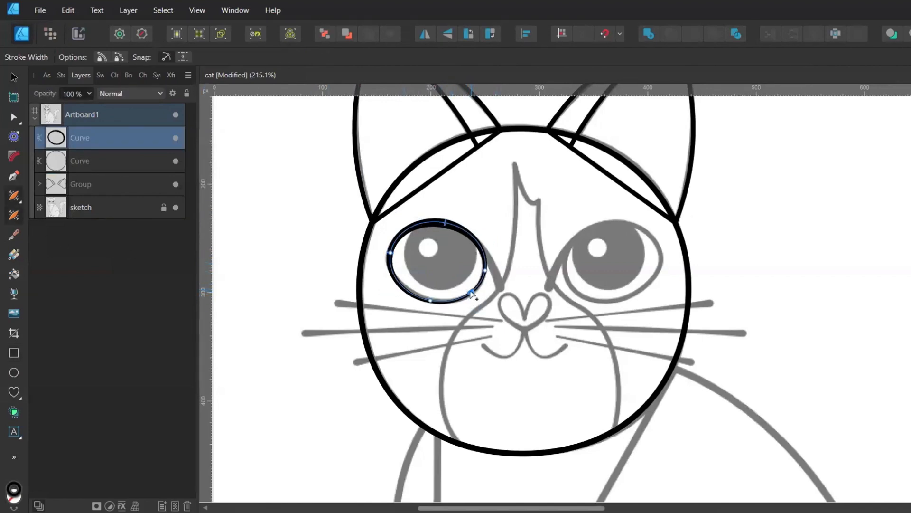
{"action": "key", "text": "v"}
{"action": "left_click", "coordinate": [312, 229]}
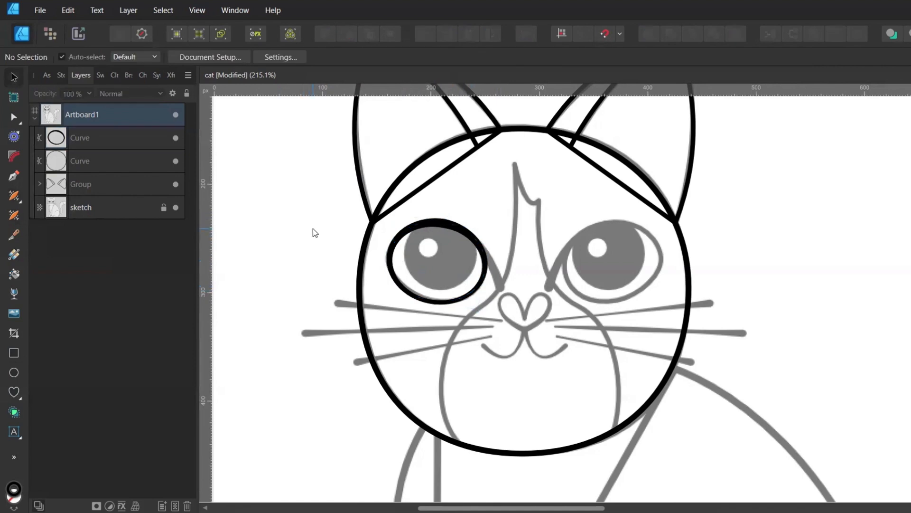
Draw a curved upper eyelid line with the Pen tool from the left eye's inner corner to its upper outer edge
{"action": "key", "text": "p"}
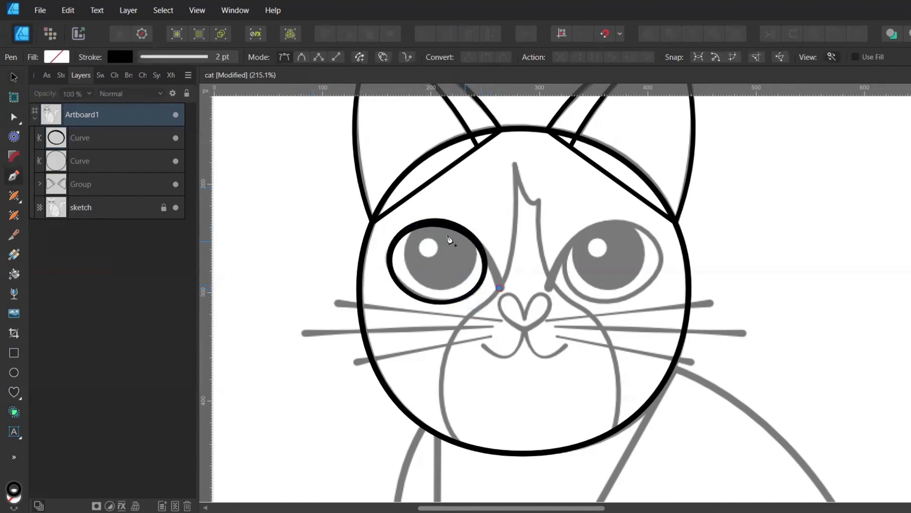
{"action": "mouse_move", "coordinate": [408, 227]}
{"action": "left_mouse_down"}
{"action": "mouse_move", "coordinate": [326, 234]}
{"action": "mouse_move", "coordinate": [320, 249]}
{"action": "mouse_move", "coordinate": [329, 254]}
{"action": "left_mouse_up"}
{"action": "key", "text": "a"}
Narrow the eyelid line's stroke at its outer end to blend with the eye outline
{"action": "left_click", "coordinate": [14, 215]}
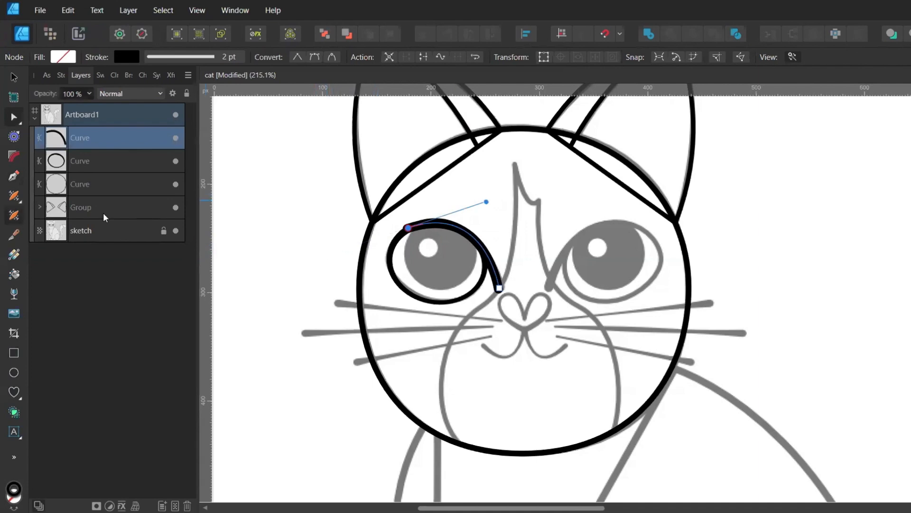
{"action": "scroll", "coordinate": [429, 232], "scroll_direction": "up", "scroll_amount": 4}
{"action": "left_click_drag", "start_coordinate": [374, 228], "coordinate": [375, 231]}
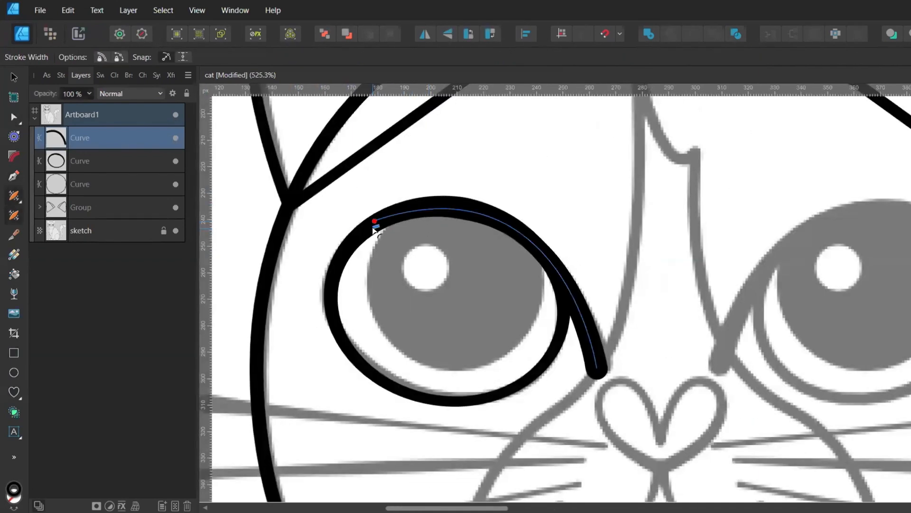
Adjust the eyelid line's inner end node and the outer node's handle to refine the curve over the eye
{"action": "key", "text": "a"}
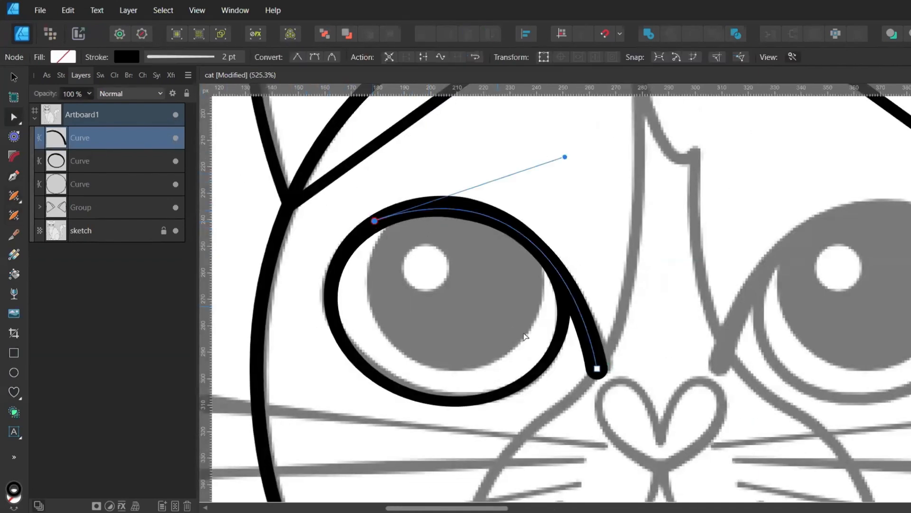
{"action": "left_click_drag", "start_coordinate": [597, 369], "coordinate": [602, 364]}
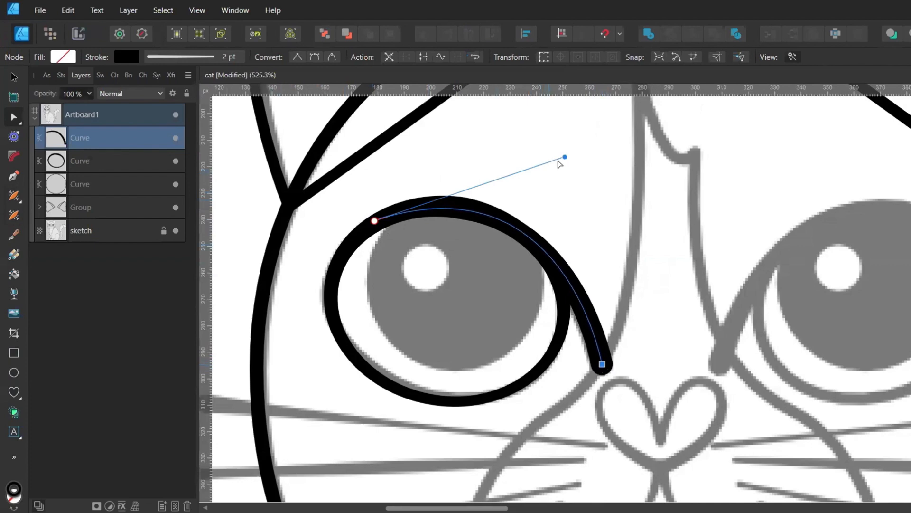
{"action": "left_click_drag", "start_coordinate": [564, 157], "coordinate": [549, 143]}
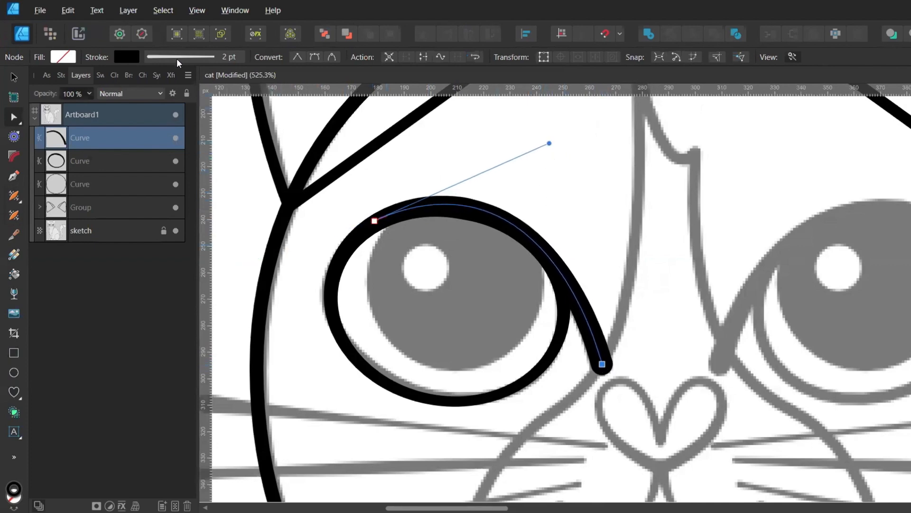
{"action": "left_click", "coordinate": [181, 58]}
{"action": "left_click", "coordinate": [232, 248]}
{"action": "left_click", "coordinate": [266, 101]}
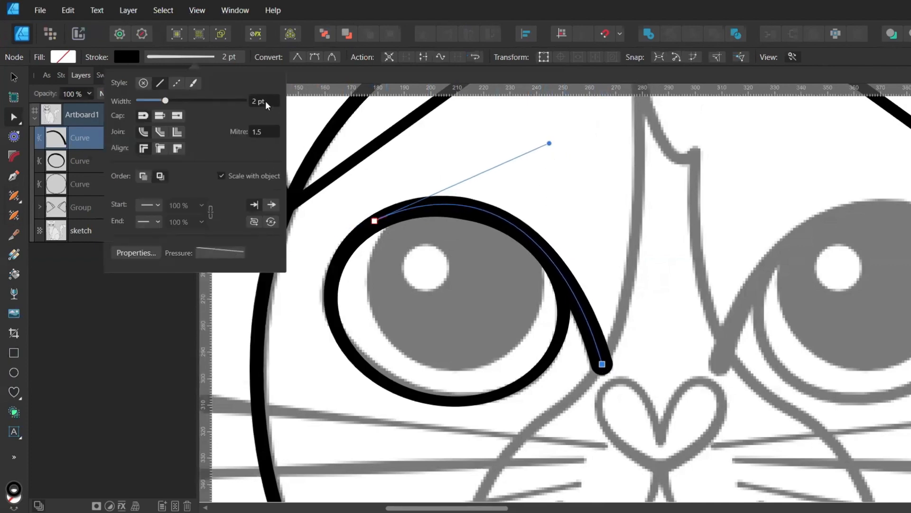
{"action": "scroll", "coordinate": [266, 100], "scroll_direction": "up", "scroll_amount": 1}
{"action": "scroll", "coordinate": [266, 101], "scroll_direction": "down", "scroll_amount": 1}
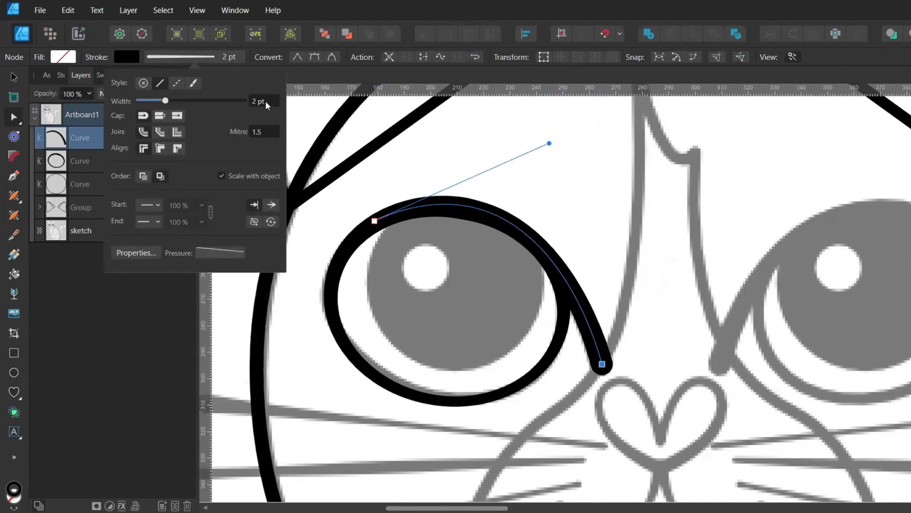
Widen the eyelid line's stroke at its inner end with the Stroke Width tool
{"action": "left_click", "coordinate": [13, 215]}
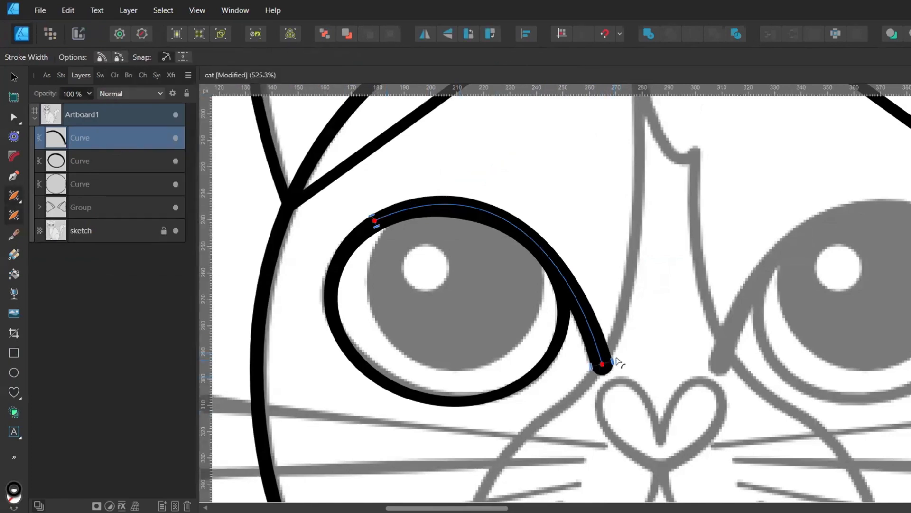
{"action": "left_click_drag", "start_coordinate": [615, 361], "coordinate": [618, 360]}
{"action": "key", "text": "v"}
{"action": "scroll", "coordinate": [605, 359], "scroll_direction": "down", "scroll_amount": 4}
{"action": "left_click", "coordinate": [474, 339]}
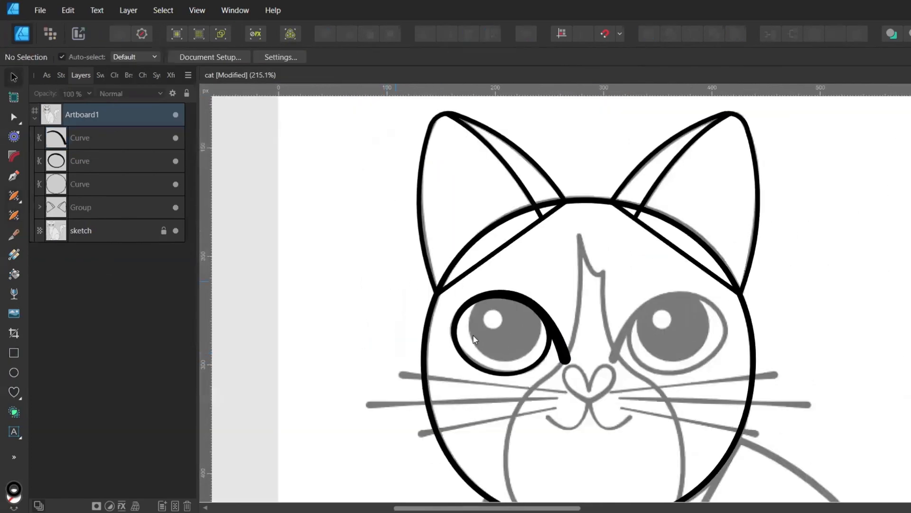
Draw a circle inside the left eye for the pupil and give it a black fill with no stroke
{"action": "scroll", "coordinate": [474, 340], "scroll_direction": "up", "scroll_amount": 3}
{"action": "key", "text": "m"}
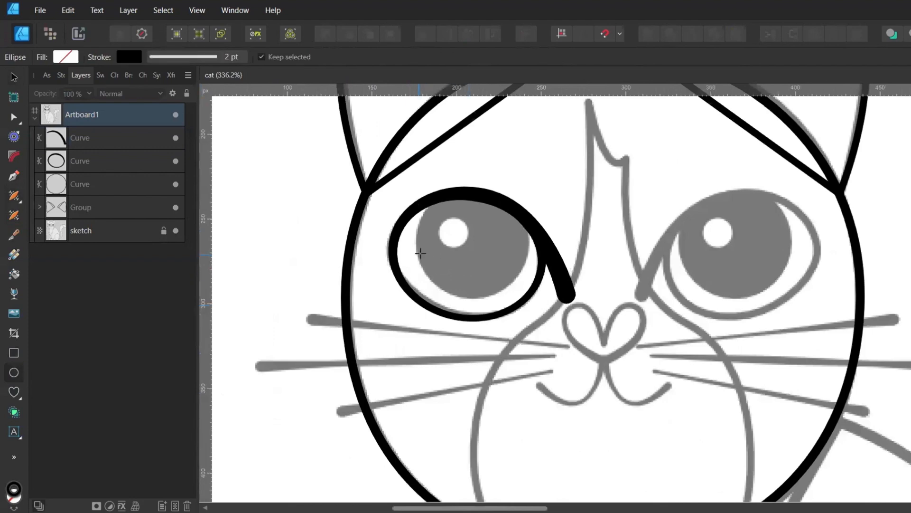
{"action": "left_click_drag", "start_coordinate": [443, 248], "coordinate": [386, 210]}
{"action": "key", "text": "v"}
{"action": "left_click", "coordinate": [96, 75]}
{"action": "left_click", "coordinate": [72, 75]}
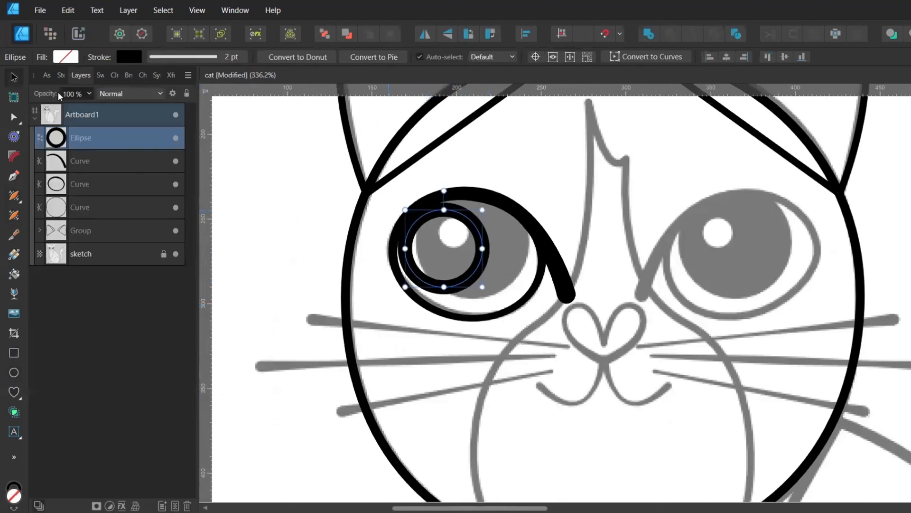
{"action": "left_click", "coordinate": [96, 75]}
{"action": "left_click", "coordinate": [58, 100]}
{"action": "left_click", "coordinate": [72, 75]}
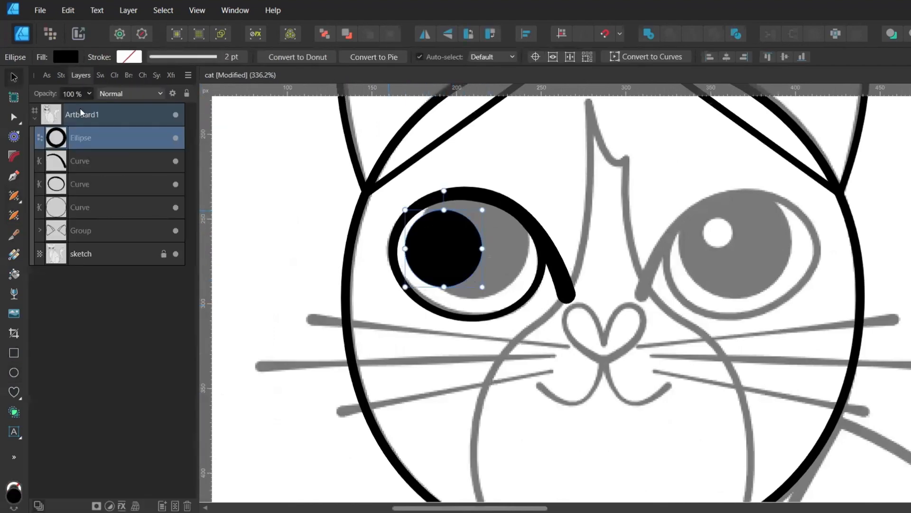
Clip the black circle inside the left eye outline and enlarge it to cover the sketched pupil
{"action": "left_click_drag", "start_coordinate": [56, 141], "coordinate": [81, 185]}
{"action": "left_click_drag", "start_coordinate": [442, 222], "coordinate": [529, 189]}
{"action": "mouse_move", "coordinate": [462, 282]}
{"action": "left_mouse_down"}
{"action": "mouse_move", "coordinate": [478, 248]}
{"action": "mouse_move", "coordinate": [469, 268]}
{"action": "left_mouse_up"}
Duplicate the pupil, fill the copy white and shrink it onto the sketched highlight, with the black pupil left visible beneath
{"action": "key", "text": "ctrl+j"}
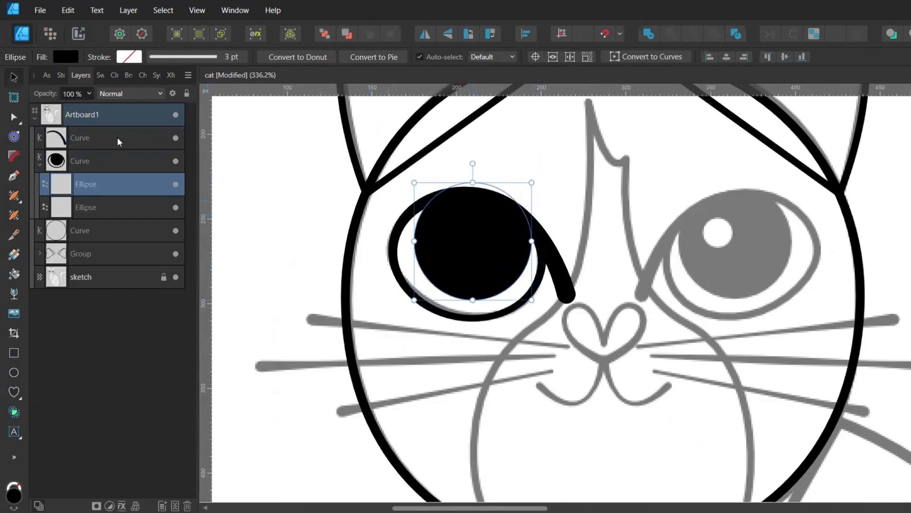
{"action": "left_click", "coordinate": [101, 75]}
{"action": "left_click", "coordinate": [67, 132]}
{"action": "left_click_drag", "start_coordinate": [536, 183], "coordinate": [489, 224]}
{"action": "left_click", "coordinate": [81, 75]}
{"action": "mouse_move", "coordinate": [469, 239]}
{"action": "left_mouse_down"}
{"action": "mouse_move", "coordinate": [452, 231]}
{"action": "mouse_move", "coordinate": [470, 220]}
{"action": "left_mouse_up"}
{"action": "left_click_drag", "start_coordinate": [457, 235], "coordinate": [452, 231]}
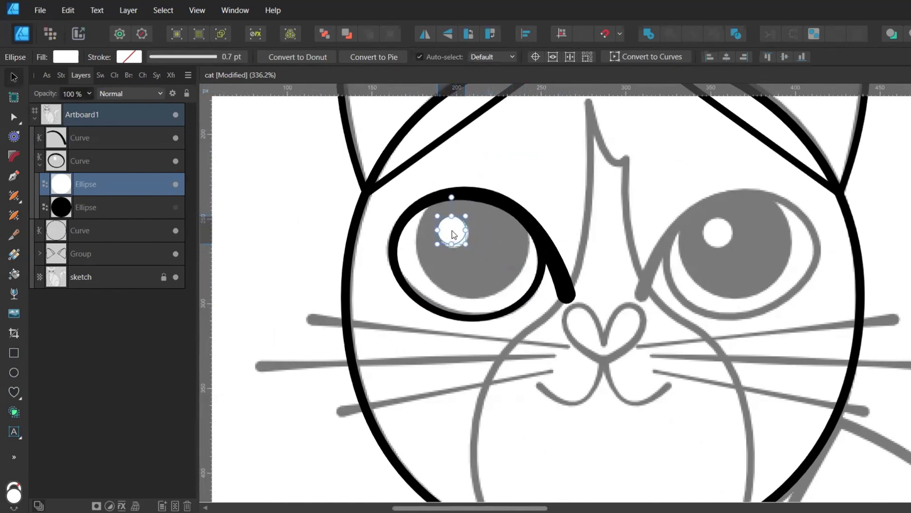
{"action": "left_click", "coordinate": [175, 207]}
{"action": "left_click", "coordinate": [329, 229]}
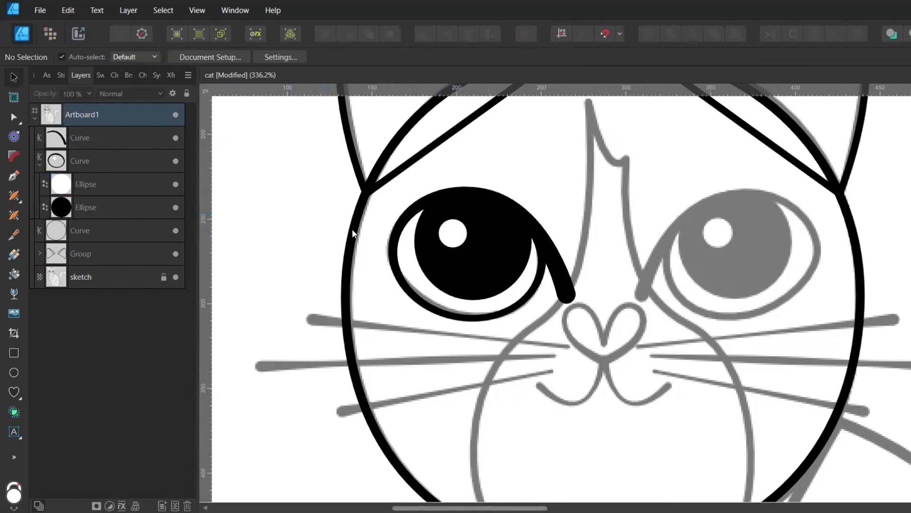
Group the left eye's eyelid line with its outline and clipped pupil
{"action": "scroll", "coordinate": [353, 232], "scroll_direction": "down", "scroll_amount": 3}
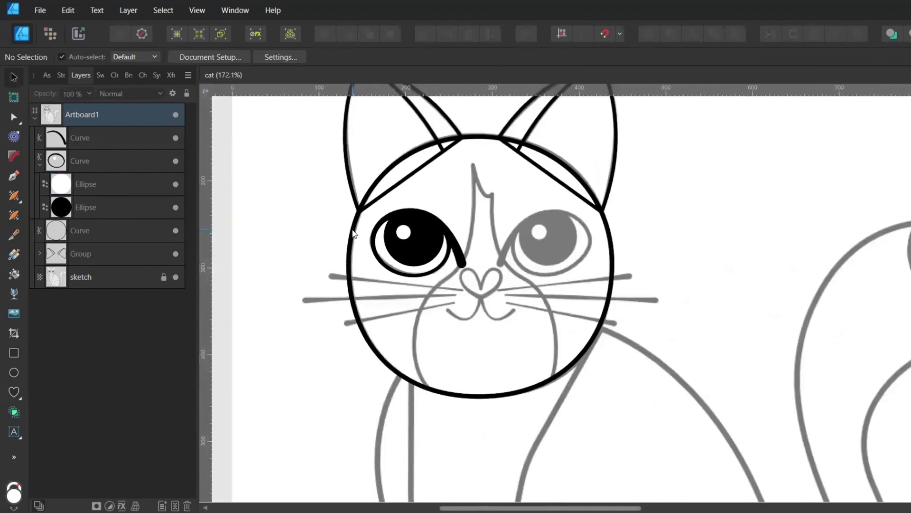
{"action": "left_click", "coordinate": [38, 163]}
{"action": "left_click", "coordinate": [78, 165]}
{"action": "left_click", "coordinate": [65, 137], "text": "shift"}
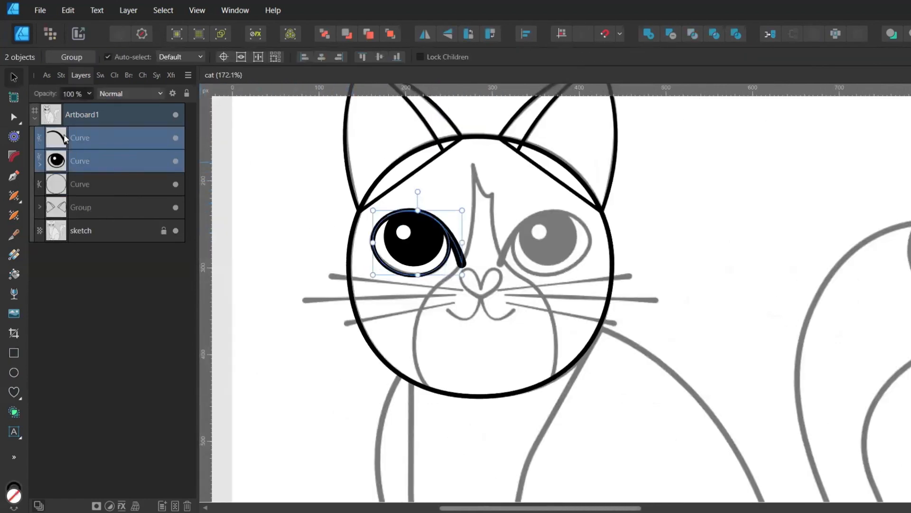
{"action": "key", "text": "ctrl+g"}
Duplicate the left eye group, flip the copy horizontally and move it onto the sketch's right eye
{"action": "key", "text": "ctrl+j"}
{"action": "left_click", "coordinate": [424, 33]}
{"action": "left_click_drag", "start_coordinate": [432, 254], "coordinate": [538, 258]}
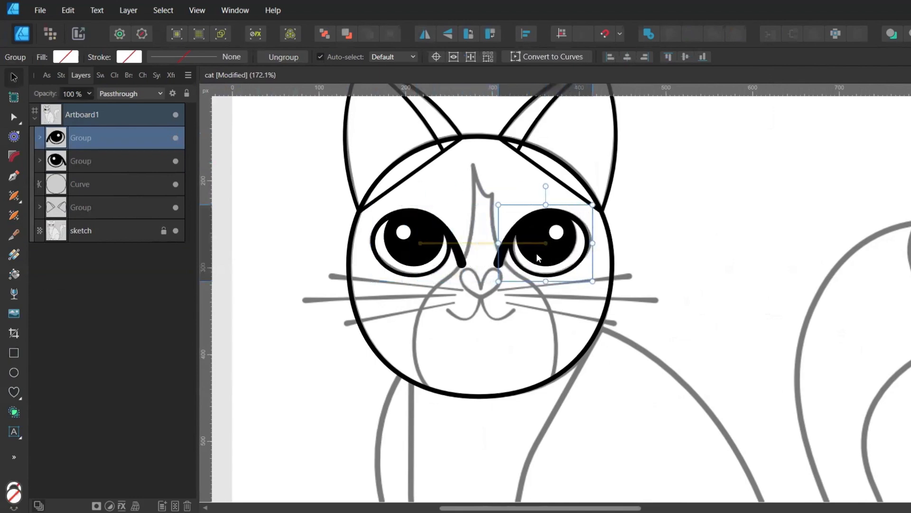
Group the two eyes, centre the group horizontally on the head outline, and save the file
{"action": "left_click", "coordinate": [53, 165], "text": "shift"}
{"action": "key", "text": "ctrl+g"}
{"action": "left_click", "coordinate": [63, 157], "text": "shift"}
{"action": "left_click", "coordinate": [525, 33]}
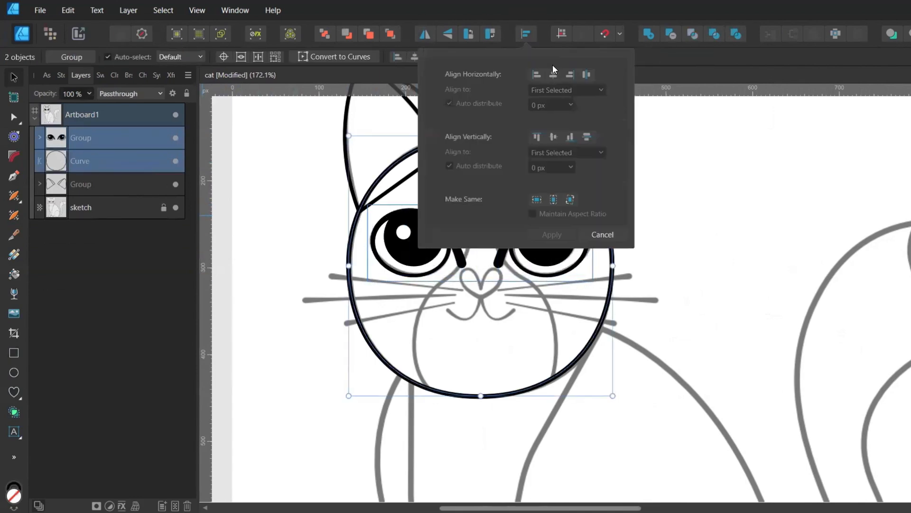
{"action": "left_click", "coordinate": [553, 74]}
{"action": "left_click", "coordinate": [552, 235]}
{"action": "left_click", "coordinate": [620, 223]}
{"action": "scroll", "coordinate": [584, 231], "scroll_direction": "left", "scroll_amount": 1}
{"action": "key", "text": "ctrl+s"}
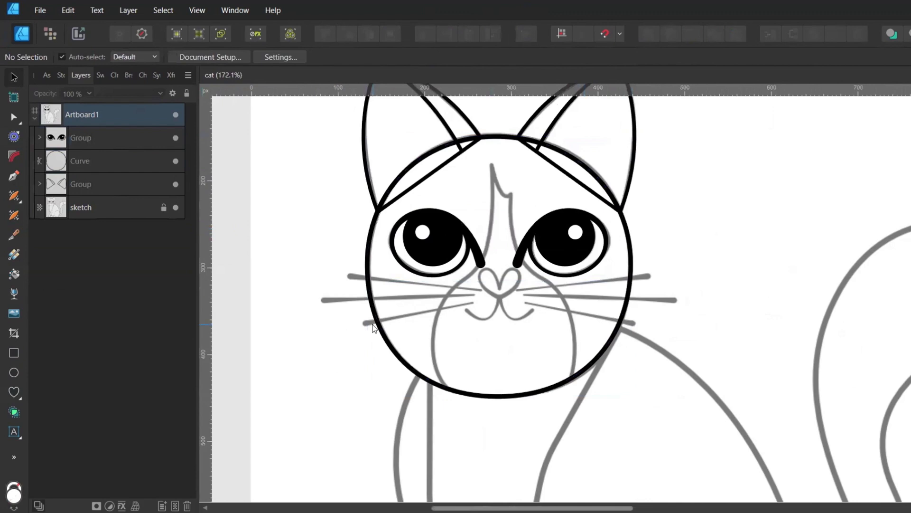
Draw a heart shape over the sketched nose with a black outline and no fill
{"action": "left_click", "coordinate": [14, 391]}
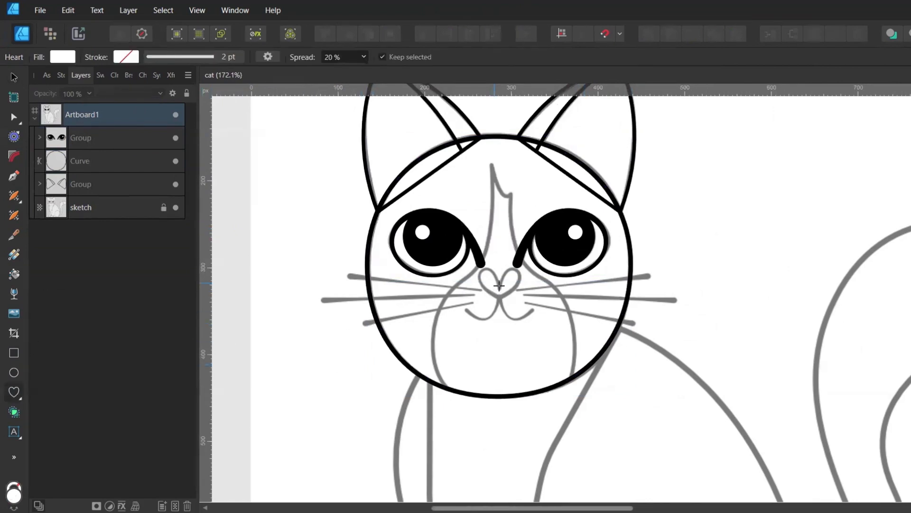
{"action": "left_click_drag", "start_coordinate": [495, 283], "coordinate": [518, 301]}
{"action": "key", "text": "v"}
{"action": "left_click", "coordinate": [100, 75]}
{"action": "left_click", "coordinate": [59, 98]}
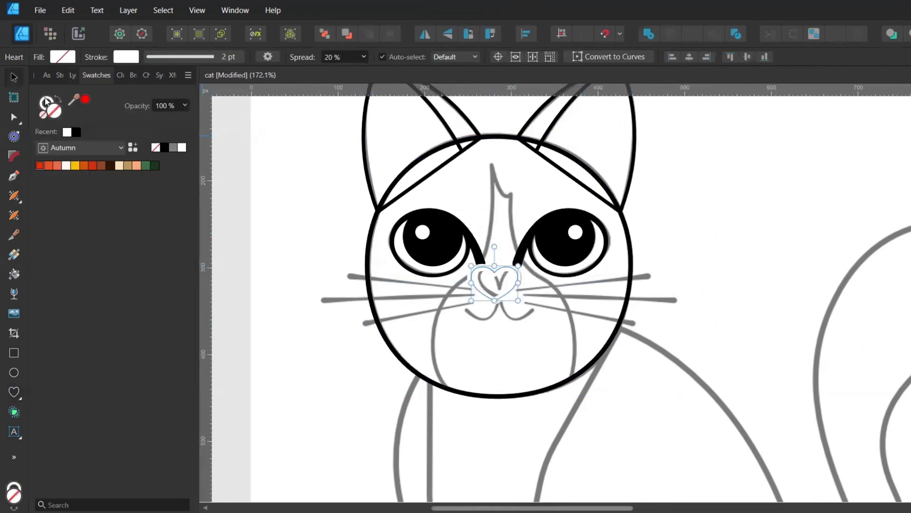
{"action": "left_click", "coordinate": [76, 132]}
{"action": "scroll", "coordinate": [493, 278], "scroll_direction": "up", "scroll_amount": 2}
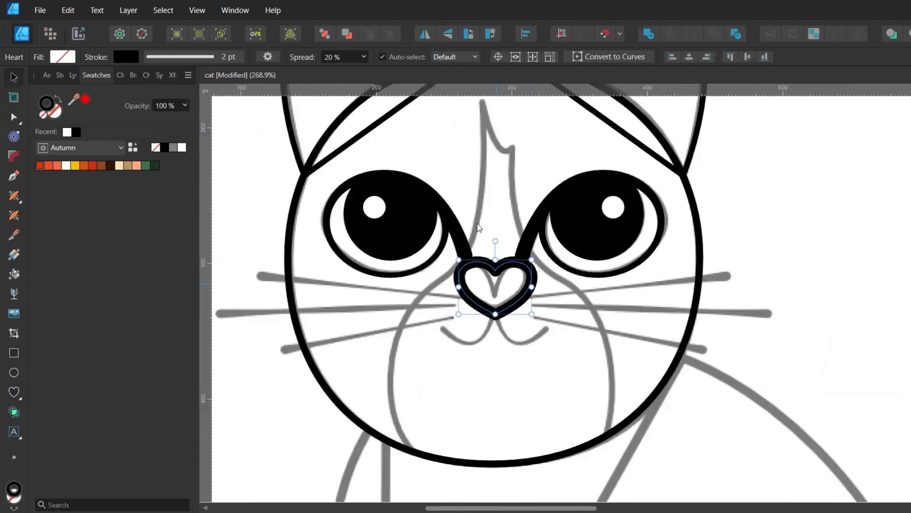
Set the heart nose's spread to 59% and its stroke width to 0.9 pt
{"action": "left_click", "coordinate": [363, 58]}
{"action": "left_click_drag", "start_coordinate": [366, 71], "coordinate": [398, 72]}
{"action": "left_click", "coordinate": [199, 56]}
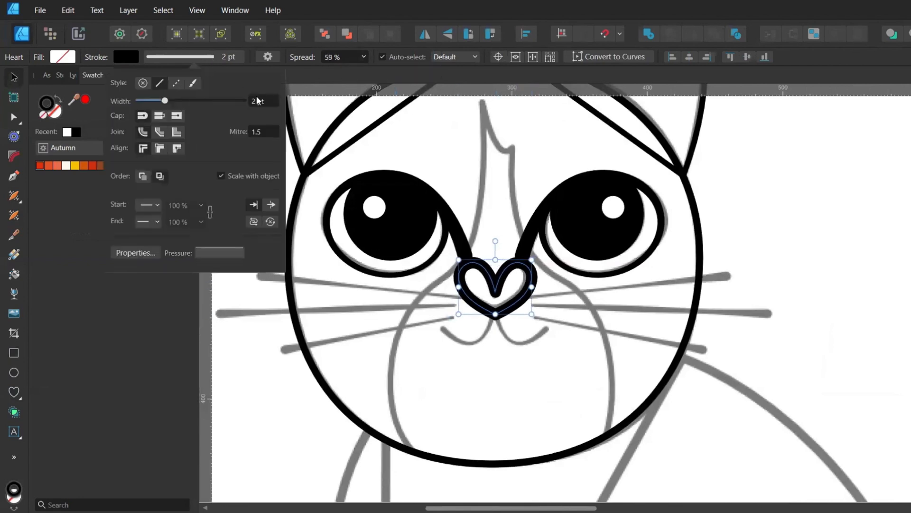
{"action": "scroll", "coordinate": [258, 101], "scroll_direction": "down", "scroll_amount": 1}
{"action": "scroll", "coordinate": [504, 291], "scroll_direction": "up", "scroll_amount": 2}
{"action": "scroll", "coordinate": [504, 293], "scroll_direction": "up", "scroll_amount": 1}
Resize the heart to fit the sketched nose and set its spread to 67%
{"action": "left_click_drag", "start_coordinate": [488, 336], "coordinate": [488, 326]}
{"action": "left_click_drag", "start_coordinate": [485, 232], "coordinate": [486, 235]}
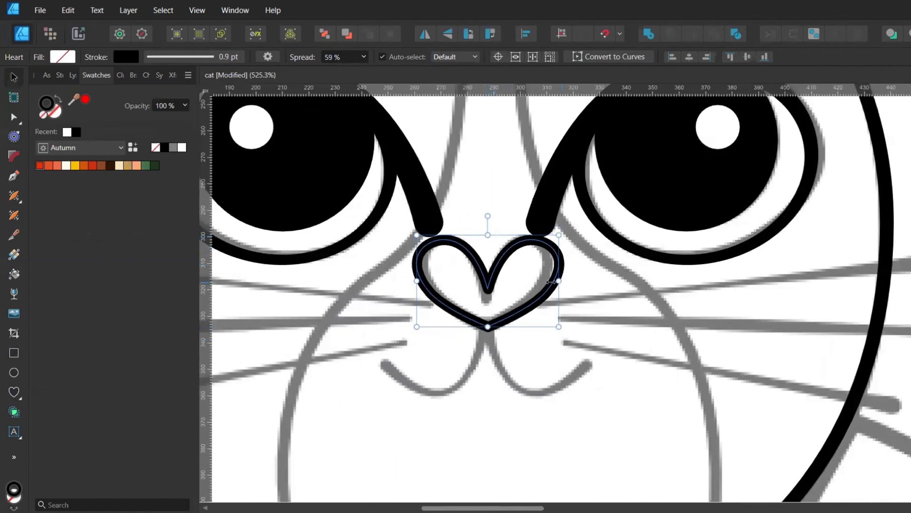
{"action": "left_click_drag", "start_coordinate": [559, 281], "coordinate": [549, 280]}
{"action": "scroll", "coordinate": [508, 273], "scroll_direction": "down", "scroll_amount": 2}
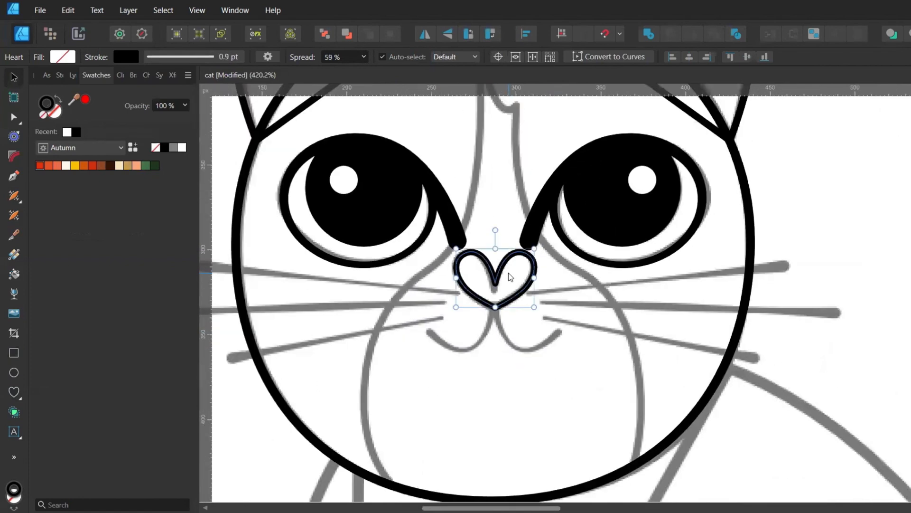
{"action": "scroll", "coordinate": [508, 273], "scroll_direction": "up", "scroll_amount": 2}
{"action": "scroll", "coordinate": [337, 59], "scroll_direction": "up", "scroll_amount": 8}
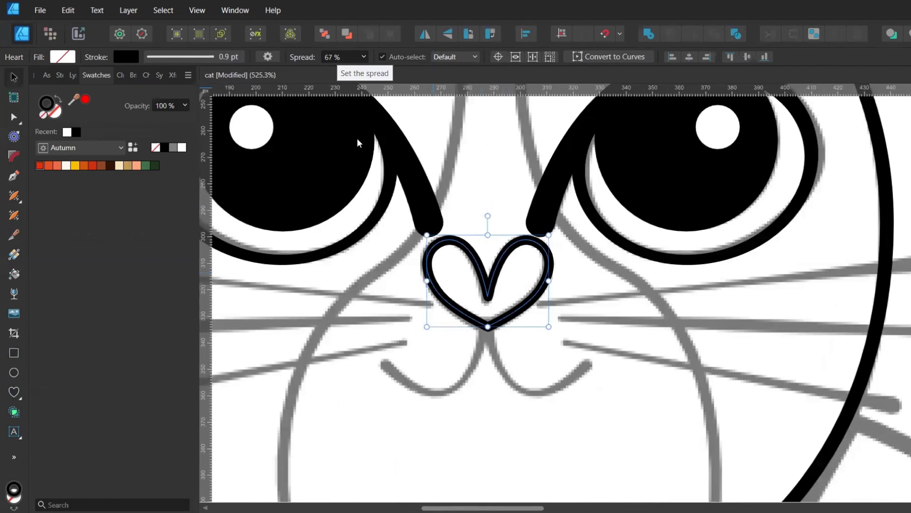
Trace the left mouth curve from the heart's lower tip to its sketched outer end with the Pen tool and adjust its end node
{"action": "key", "text": "ctrl+d"}
{"action": "key", "text": "p"}
{"action": "left_click_drag", "start_coordinate": [484, 331], "coordinate": [531, 284]}
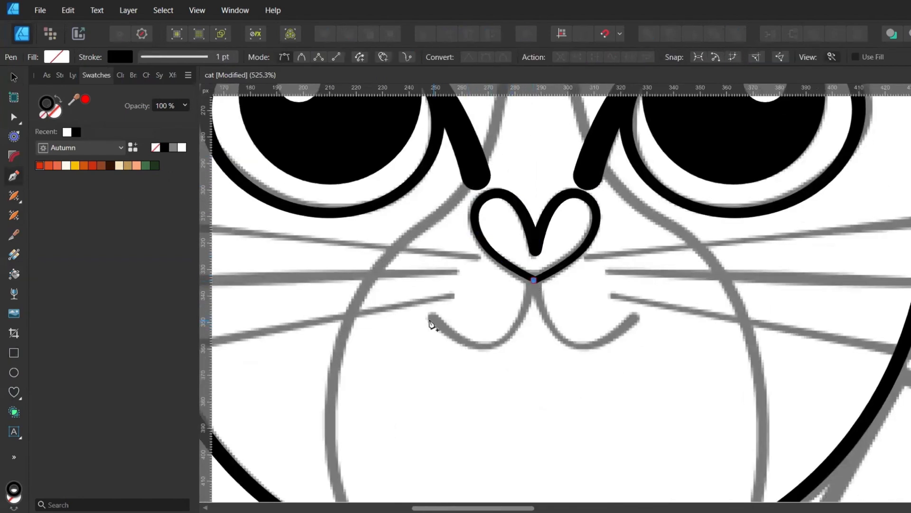
{"action": "left_click_drag", "start_coordinate": [430, 320], "coordinate": [346, 248]}
{"action": "key", "text": "a"}
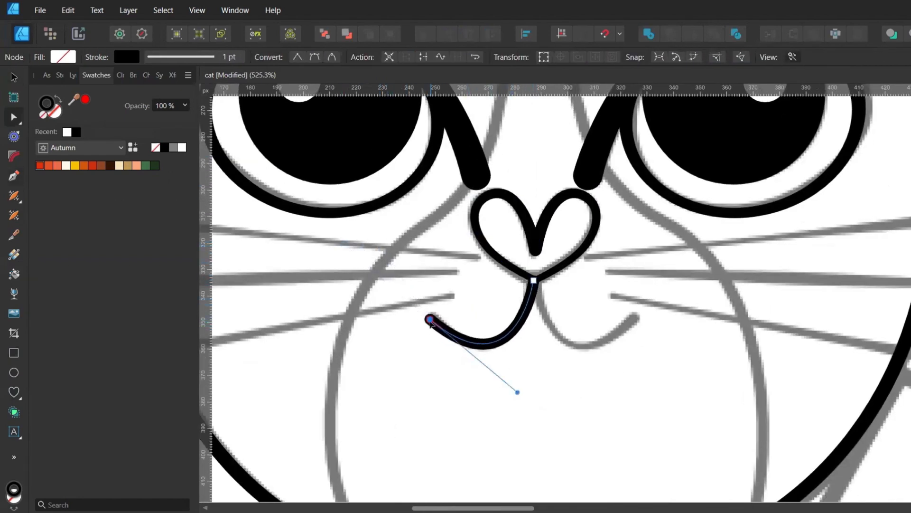
{"action": "left_click_drag", "start_coordinate": [434, 319], "coordinate": [436, 317]}
Vary the stroke width along the left mouth curve with the Stroke Width tool
{"action": "left_click", "coordinate": [15, 216]}
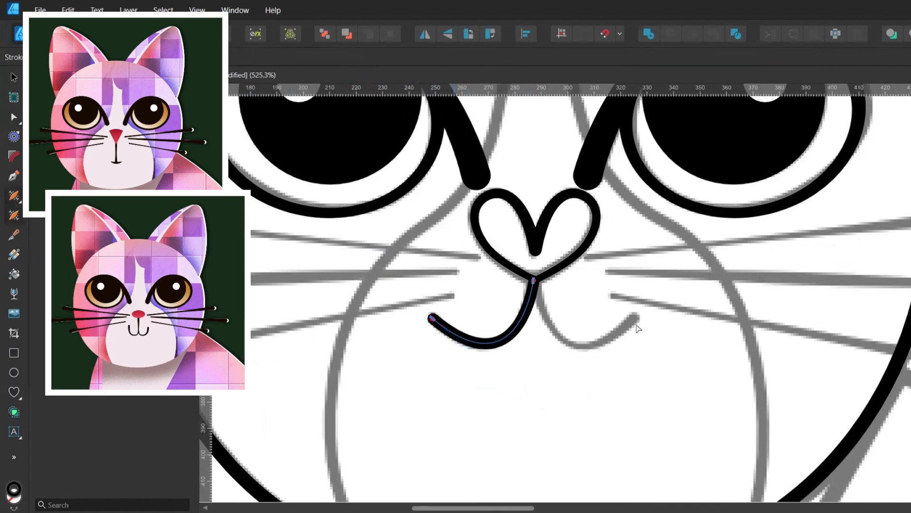
{"action": "left_click", "coordinate": [509, 336]}
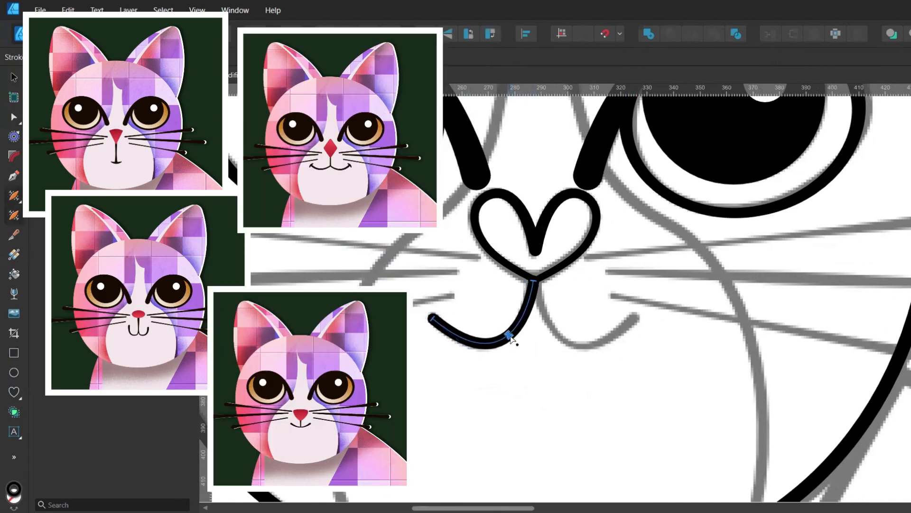
{"action": "key", "text": "v"}
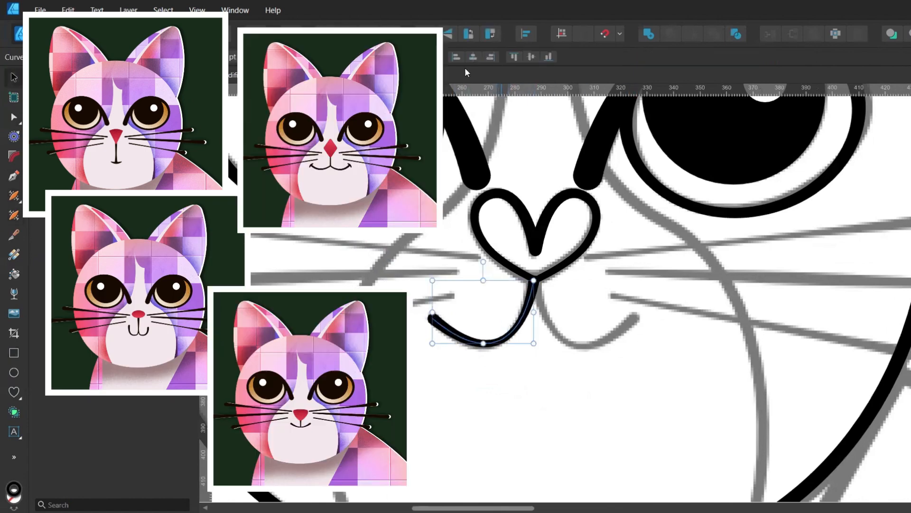
Duplicate the left mouth curve, flip it horizontally onto the sketch's right side, and group both curves
{"action": "key", "text": "ctrl+j"}
{"action": "left_click", "coordinate": [425, 34]}
{"action": "left_click_drag", "start_coordinate": [470, 333], "coordinate": [570, 326]}
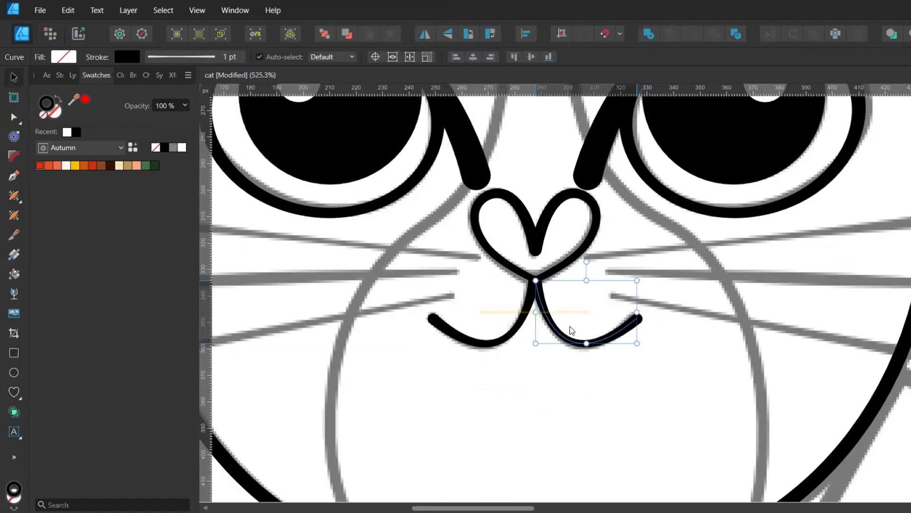
{"action": "scroll", "coordinate": [529, 290], "scroll_direction": "up", "scroll_amount": 3}
{"action": "left_click", "coordinate": [531, 304], "text": "shift"}
{"action": "key", "text": "ctrl+g"}
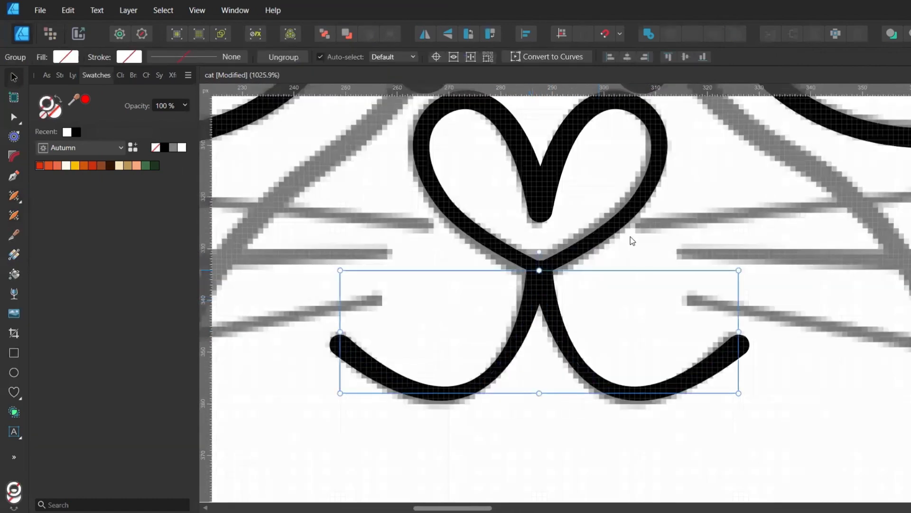
Centre the heart nose and the mouth group horizontally on the head outline
{"action": "left_click", "coordinate": [623, 223]}
{"action": "scroll", "coordinate": [622, 223], "scroll_direction": "down", "scroll_amount": 3}
{"action": "left_click", "coordinate": [860, 284]}
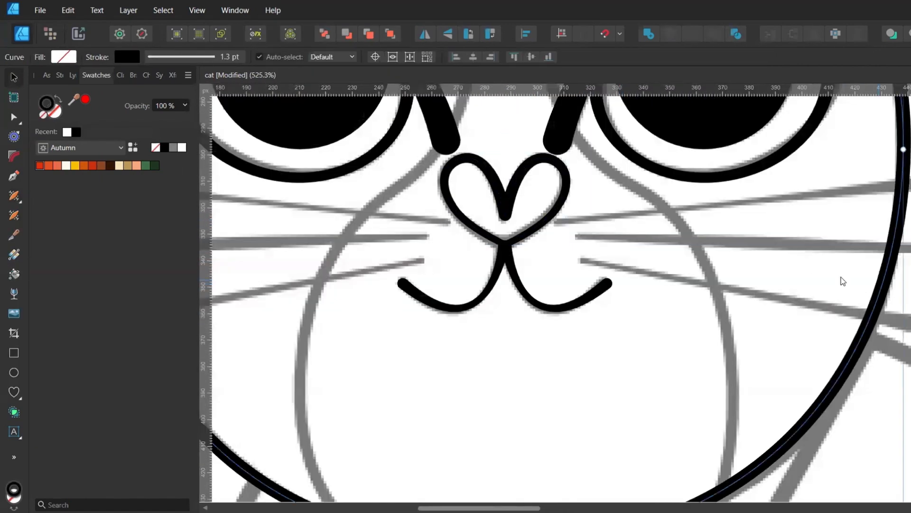
{"action": "left_click", "coordinate": [555, 218], "text": "shift"}
{"action": "left_click", "coordinate": [525, 301], "text": "shift"}
{"action": "scroll", "coordinate": [522, 294], "scroll_direction": "down", "scroll_amount": 4}
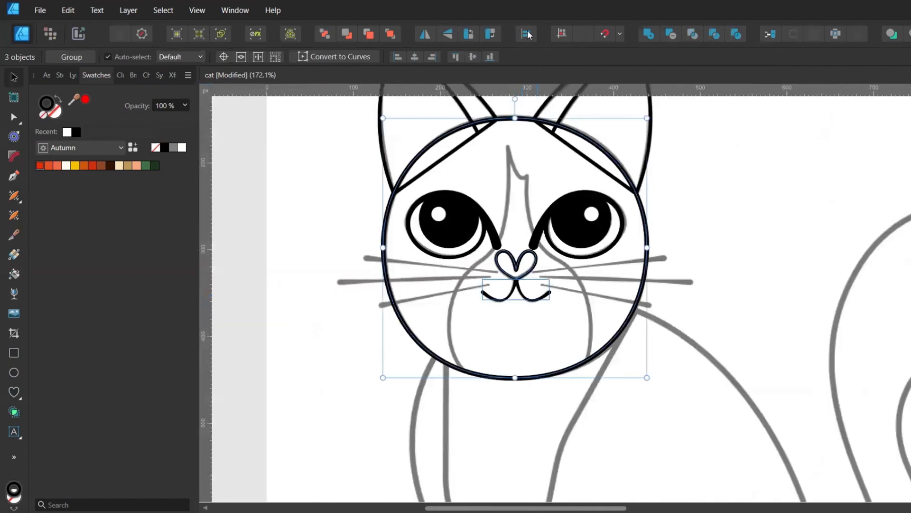
{"action": "left_click", "coordinate": [525, 33]}
{"action": "left_click", "coordinate": [553, 74]}
{"action": "left_click", "coordinate": [547, 236]}
{"action": "left_click", "coordinate": [284, 197]}
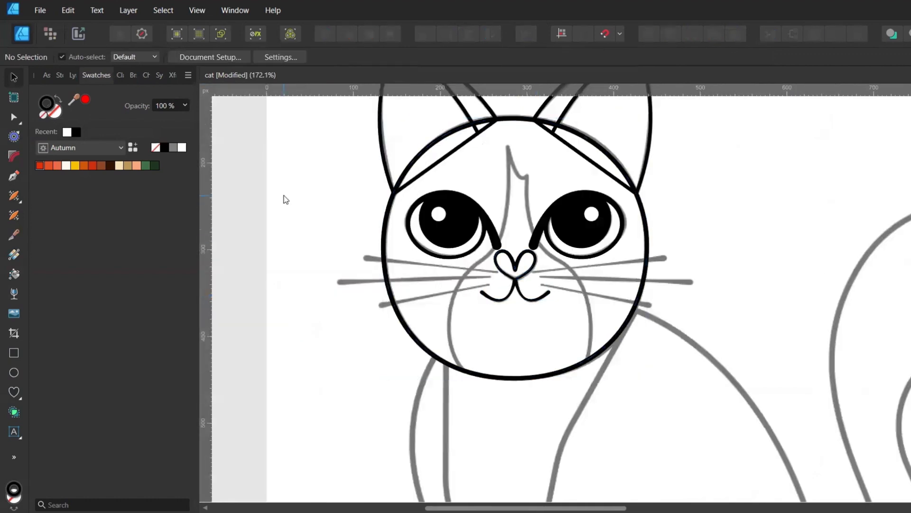
Trace the muzzle and forehead blaze as one closed Pen outline, extending its lower edge past the chin
{"action": "key", "text": "p"}
{"action": "scroll", "coordinate": [417, 236], "scroll_direction": "up", "scroll_amount": 2}
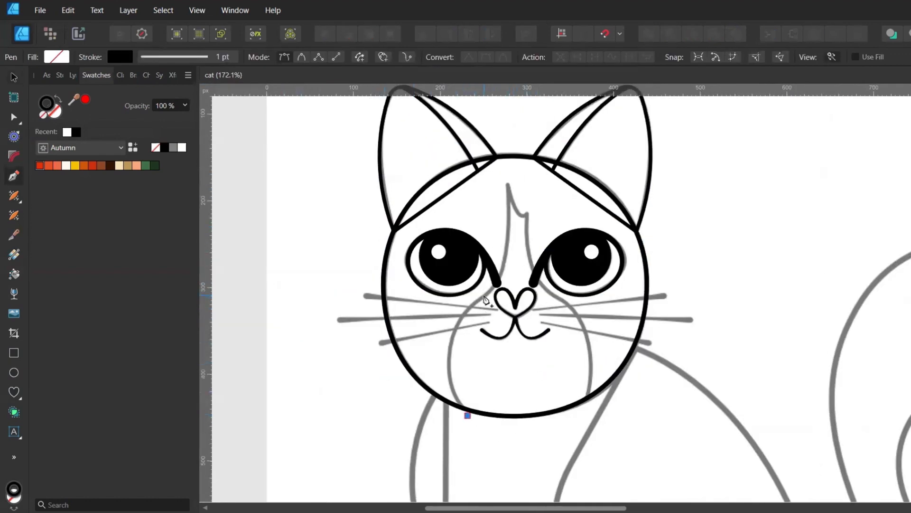
{"action": "mouse_move", "coordinate": [485, 296]}
{"action": "left_mouse_down"}
{"action": "mouse_move", "coordinate": [553, 249]}
{"action": "mouse_move", "coordinate": [504, 243]}
{"action": "mouse_move", "coordinate": [497, 203]}
{"action": "left_mouse_up"}
{"action": "left_click", "coordinate": [485, 296], "text": "alt"}
{"action": "scroll", "coordinate": [503, 193], "scroll_direction": "down", "scroll_amount": 2}
{"action": "scroll", "coordinate": [505, 200], "scroll_direction": "up", "scroll_amount": 2}
{"action": "left_click", "coordinate": [506, 261], "text": "alt"}
{"action": "left_click_drag", "start_coordinate": [519, 283], "coordinate": [567, 309]}
{"action": "left_click", "coordinate": [519, 282], "text": "alt"}
{"action": "scroll", "coordinate": [520, 295], "scroll_direction": "down", "scroll_amount": 1}
{"action": "scroll", "coordinate": [521, 295], "scroll_direction": "up", "scroll_amount": 1}
{"action": "left_click_drag", "start_coordinate": [565, 391], "coordinate": [552, 422]}
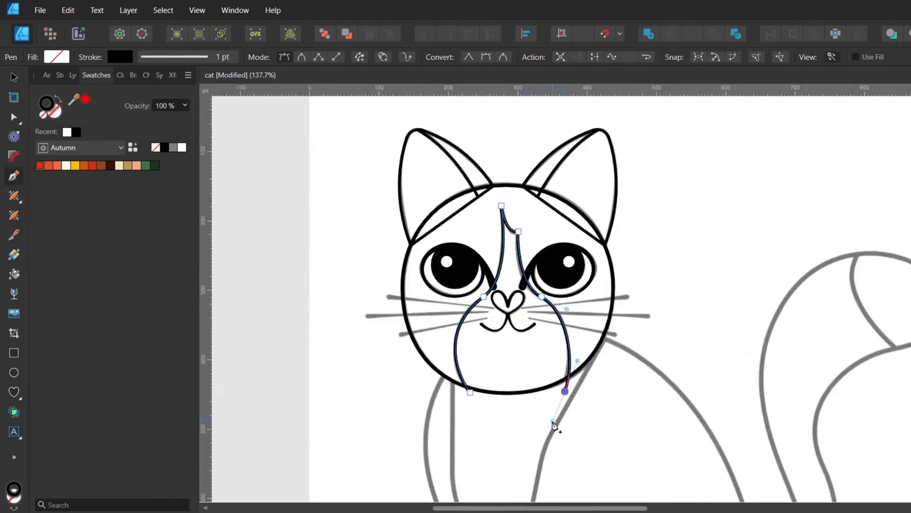
{"action": "left_click", "coordinate": [470, 392]}
Adjust the nodes and curve handles on the muzzle outline's left side to follow the sketch
{"action": "key", "text": "a"}
{"action": "scroll", "coordinate": [484, 325], "scroll_direction": "up", "scroll_amount": 2}
{"action": "left_click_drag", "start_coordinate": [483, 281], "coordinate": [480, 282]}
{"action": "left_click_drag", "start_coordinate": [397, 346], "coordinate": [402, 344]}
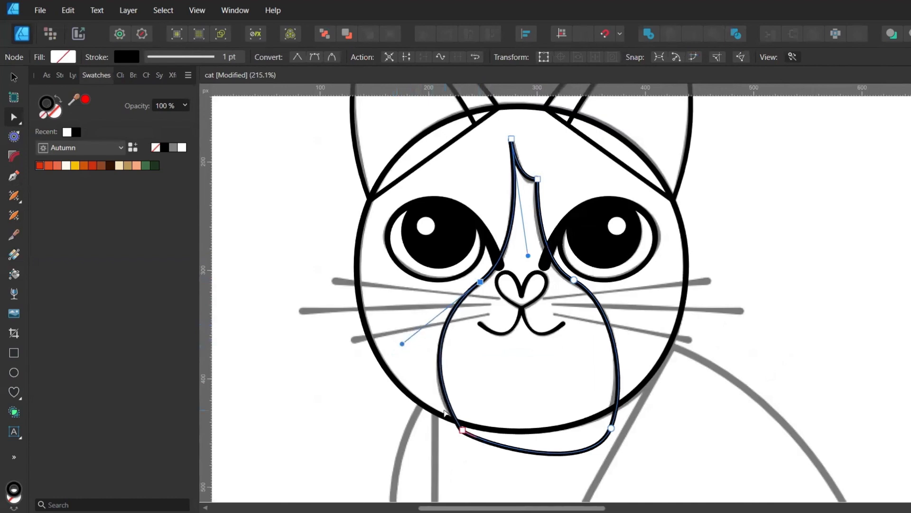
{"action": "left_click", "coordinate": [463, 430]}
{"action": "left_click_drag", "start_coordinate": [455, 421], "coordinate": [453, 419]}
{"action": "left_click_drag", "start_coordinate": [402, 343], "coordinate": [407, 345]}
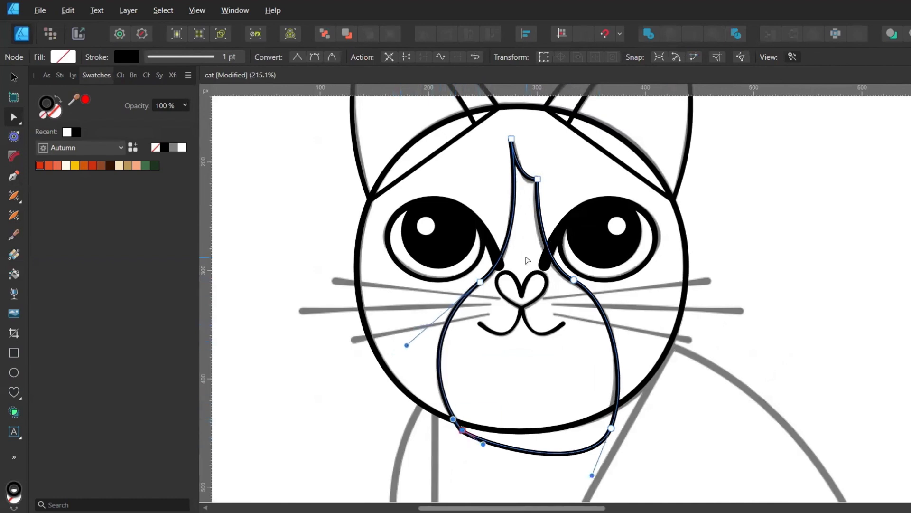
Reshape the muzzle outline's right side by repositioning its nodes and handles over the sketch
{"action": "left_click", "coordinate": [574, 280]}
{"action": "left_click_drag", "start_coordinate": [614, 301], "coordinate": [620, 306]}
{"action": "left_click_drag", "start_coordinate": [574, 279], "coordinate": [568, 278]}
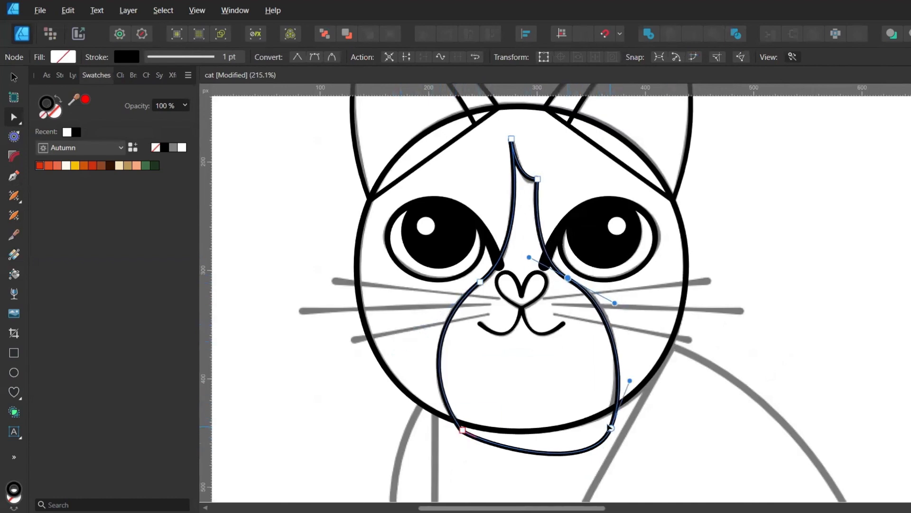
{"action": "left_click_drag", "start_coordinate": [611, 428], "coordinate": [608, 423]}
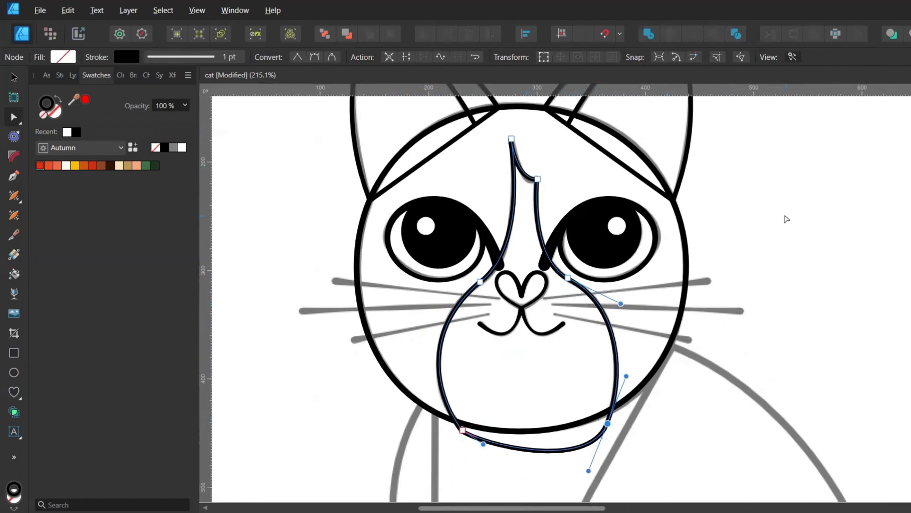
Trace the three left whiskers as separate straight lines using the Pen tool's line mode
{"action": "key", "text": "c"}
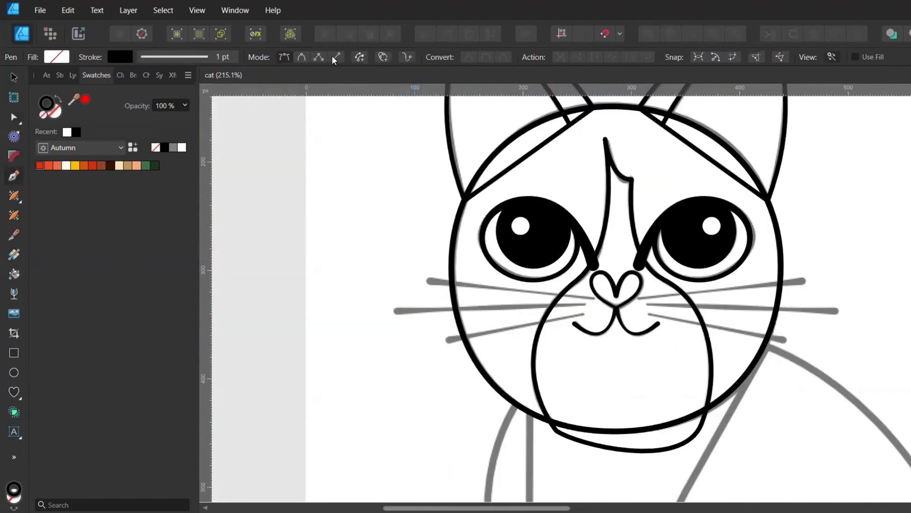
{"action": "left_click", "coordinate": [334, 58]}
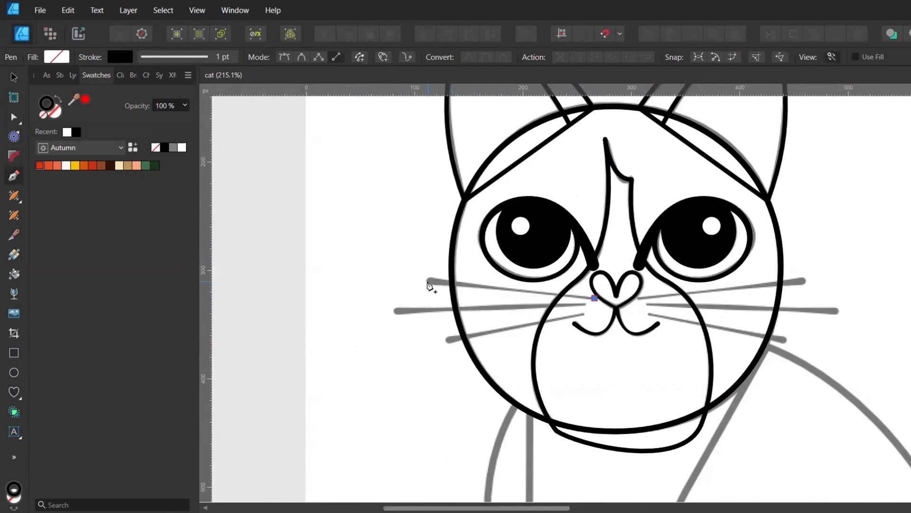
{"action": "left_click_drag", "start_coordinate": [428, 281], "coordinate": [594, 298]}
{"action": "left_click_drag", "start_coordinate": [396, 311], "coordinate": [585, 302]}
{"action": "left_click", "coordinate": [447, 339]}
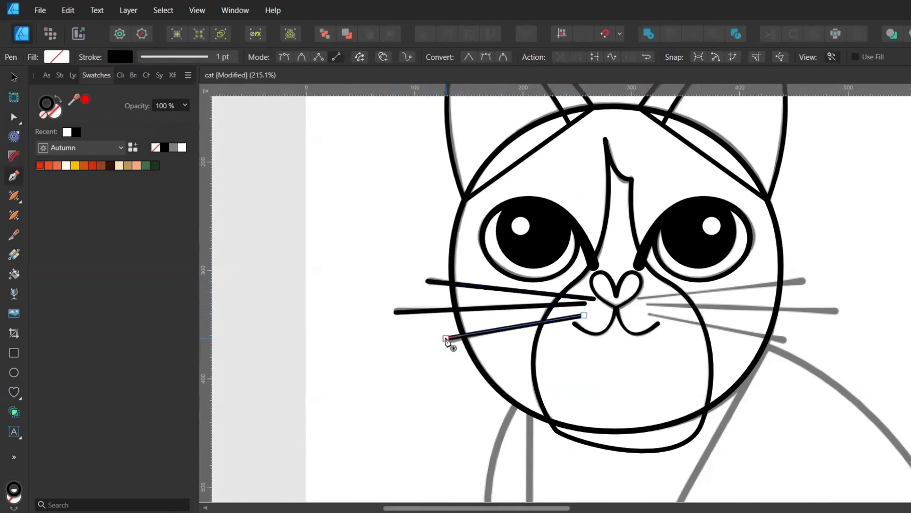
Select the three left whiskers together and set their stroke width to 2 pt
{"action": "left_click", "coordinate": [11, 219]}
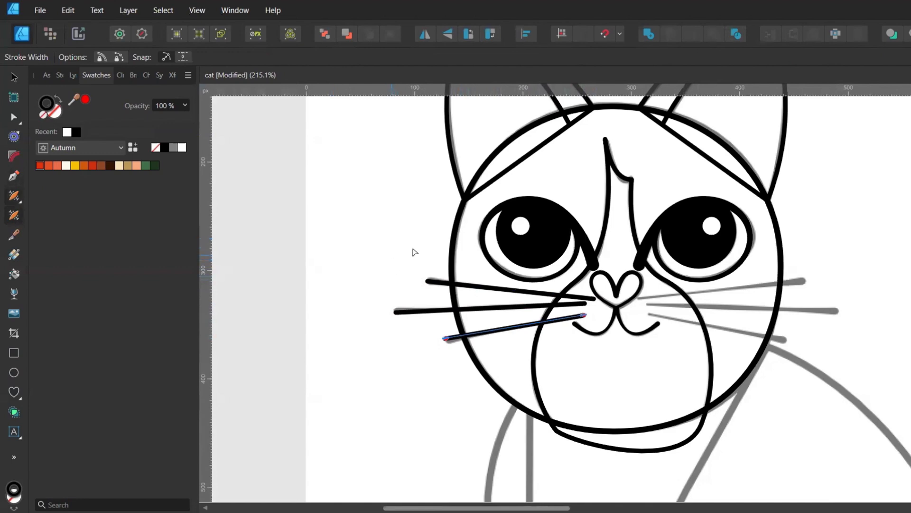
{"action": "scroll", "coordinate": [512, 299], "scroll_direction": "up", "scroll_amount": 2}
{"action": "left_click", "coordinate": [522, 285]}
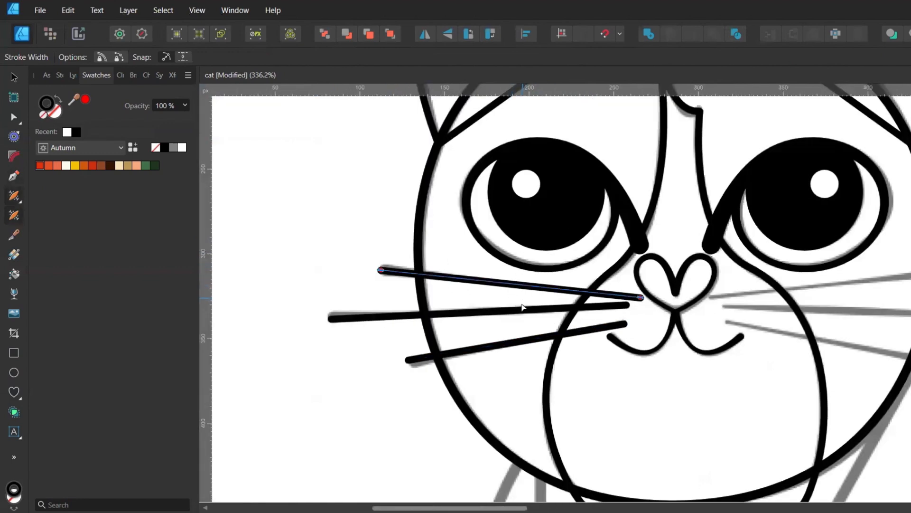
{"action": "left_click", "coordinate": [522, 308], "text": "shift"}
{"action": "left_click", "coordinate": [522, 339], "text": "shift"}
{"action": "key", "text": "a"}
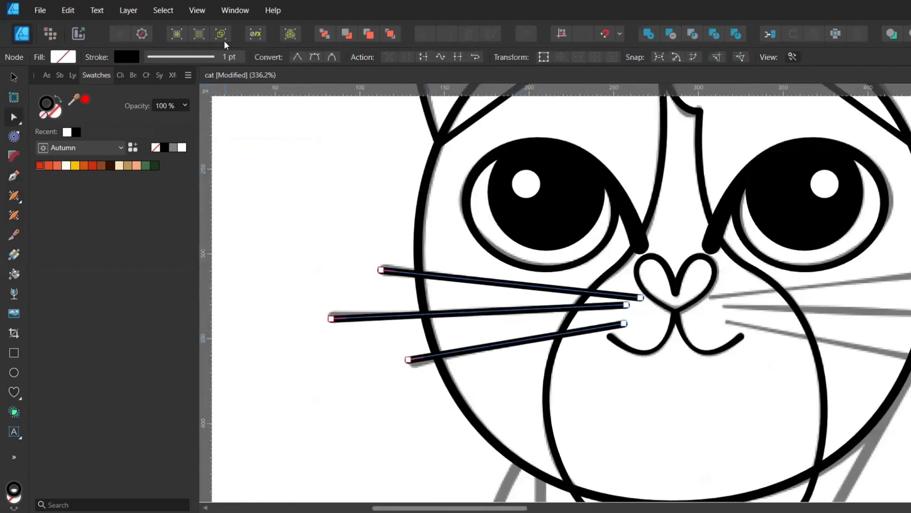
{"action": "left_click", "coordinate": [228, 57]}
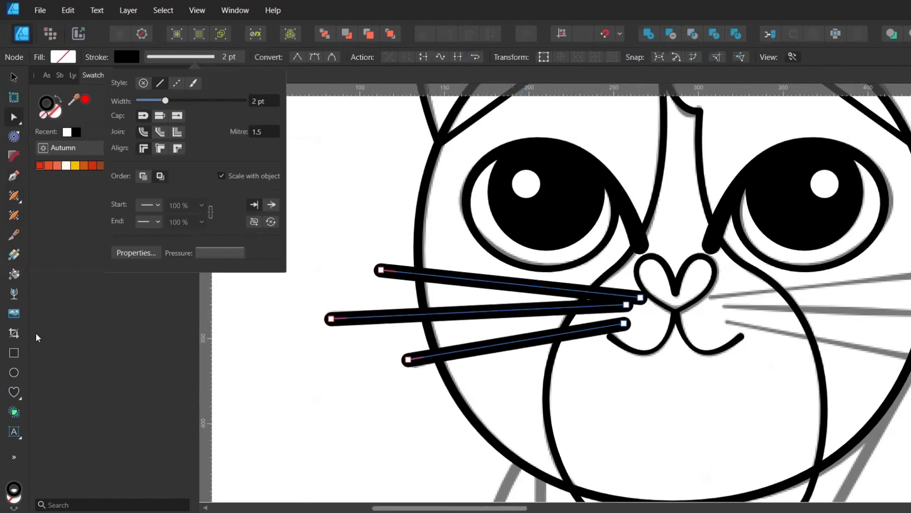
Taper the uppermost left whisker so it narrows toward the nose with the Stroke Width tool
{"action": "left_click", "coordinate": [13, 216]}
{"action": "scroll", "coordinate": [437, 298], "scroll_direction": "right", "scroll_amount": 2}
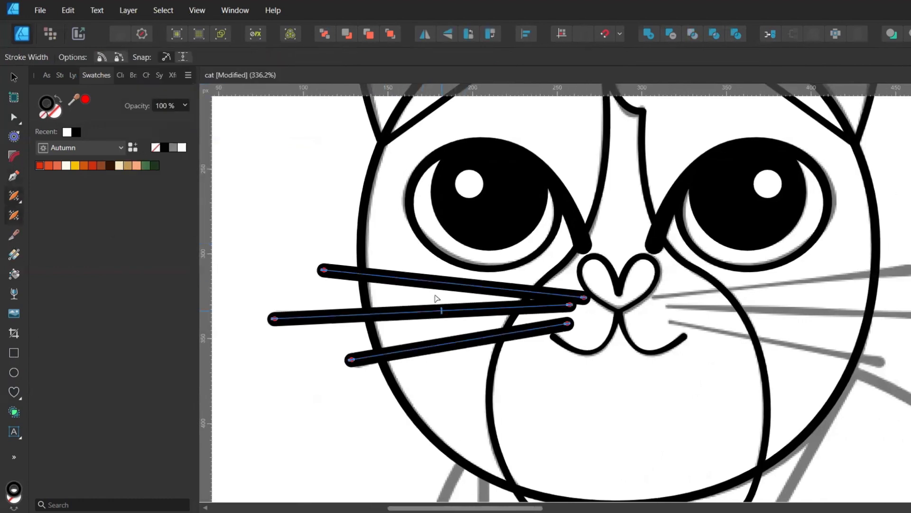
{"action": "left_click", "coordinate": [340, 248]}
{"action": "left_click", "coordinate": [486, 285]}
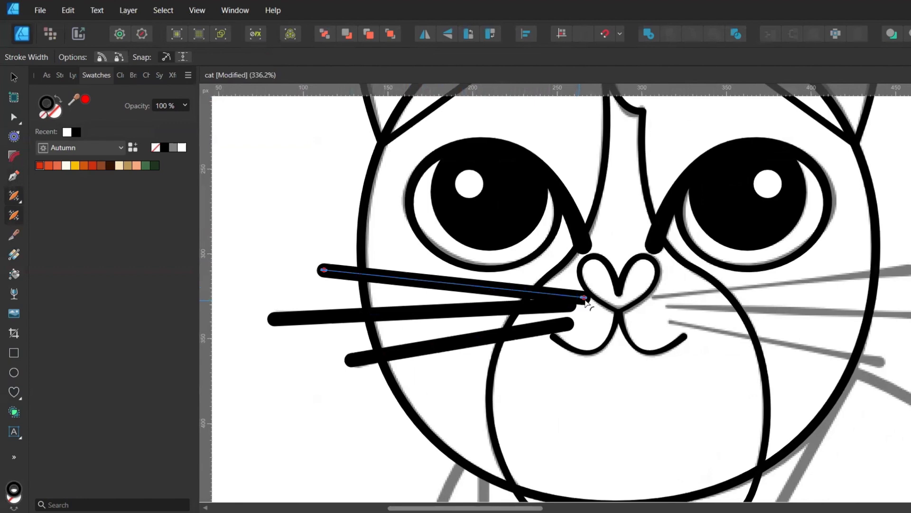
{"action": "left_click_drag", "start_coordinate": [584, 296], "coordinate": [583, 298]}
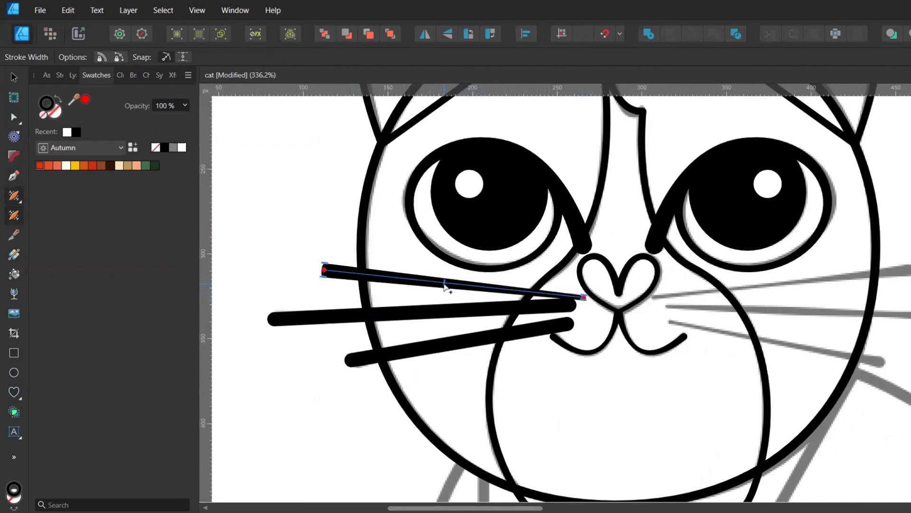
Refine the upper left whisker's taper and narrow the middle left whisker toward the nose with the Stroke Width tool
{"action": "left_click_drag", "start_coordinate": [445, 284], "coordinate": [446, 285]}
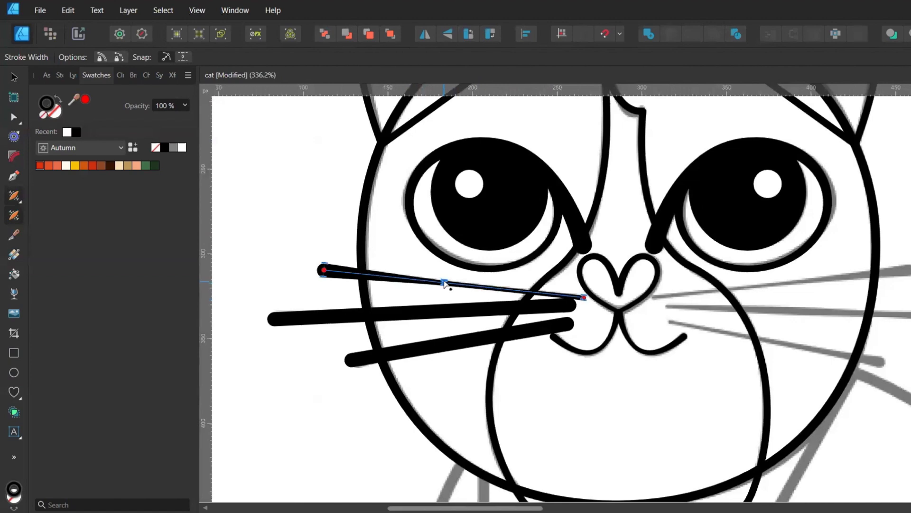
{"action": "left_click", "coordinate": [571, 306]}
{"action": "left_click_drag", "start_coordinate": [568, 305], "coordinate": [570, 307]}
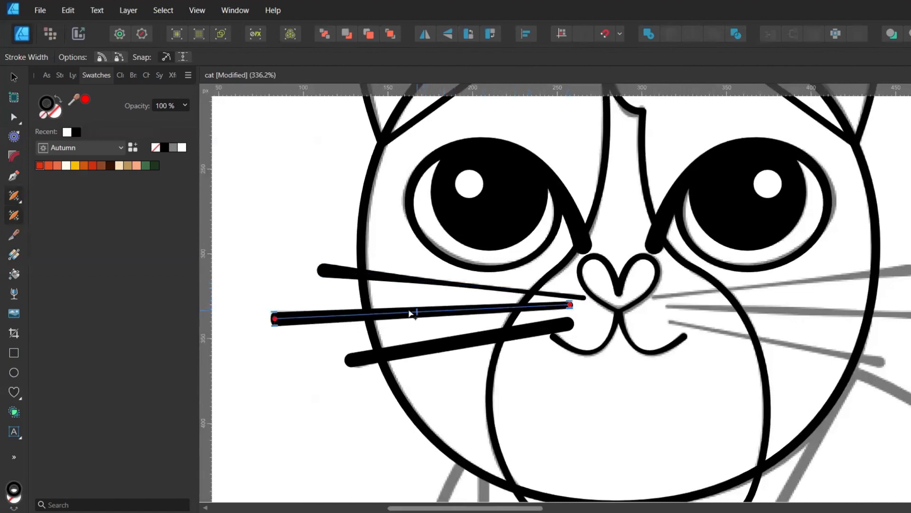
{"action": "scroll", "coordinate": [486, 328], "scroll_direction": "right", "scroll_amount": 1}
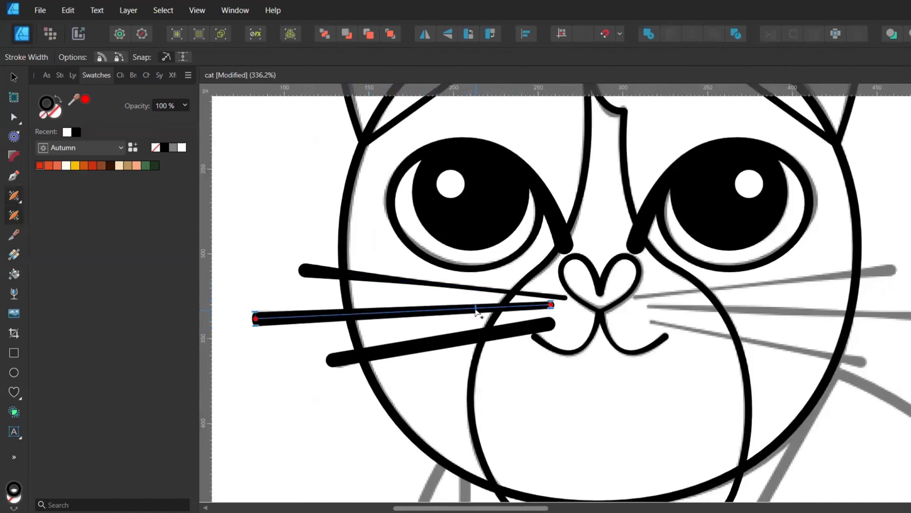
{"action": "left_click_drag", "start_coordinate": [475, 311], "coordinate": [477, 310]}
{"action": "left_click_drag", "start_coordinate": [326, 318], "coordinate": [330, 315]}
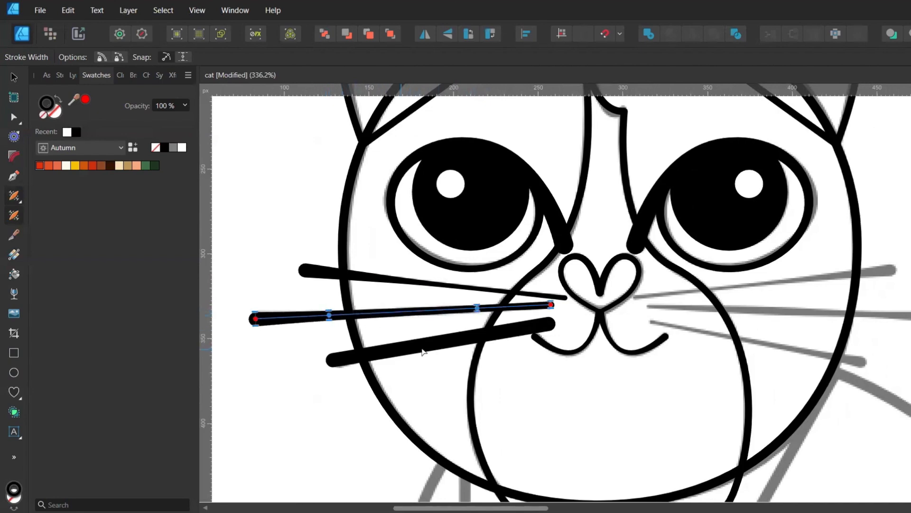
Taper the lowest left whisker so it narrows toward the mouth, then deselect it
{"action": "left_click_drag", "start_coordinate": [550, 325], "coordinate": [551, 307]}
{"action": "left_click", "coordinate": [544, 323]}
{"action": "left_click", "coordinate": [542, 306]}
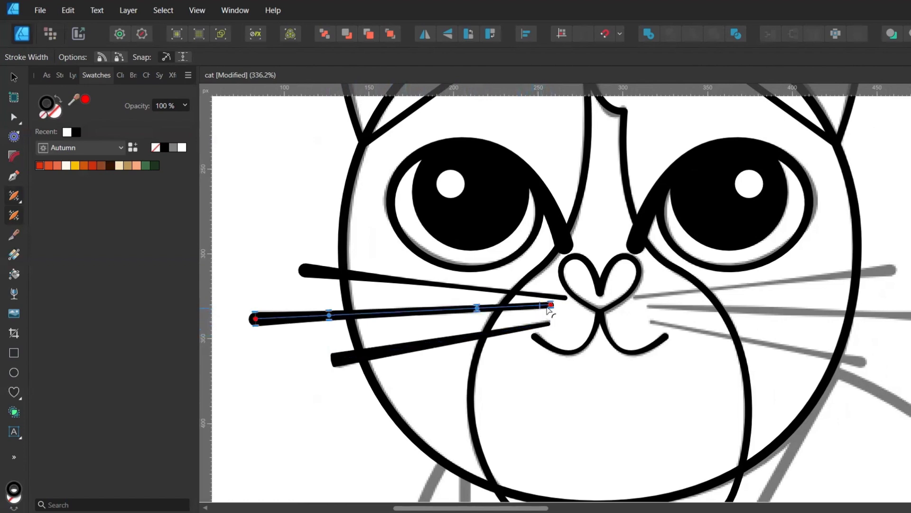
{"action": "left_click", "coordinate": [516, 330]}
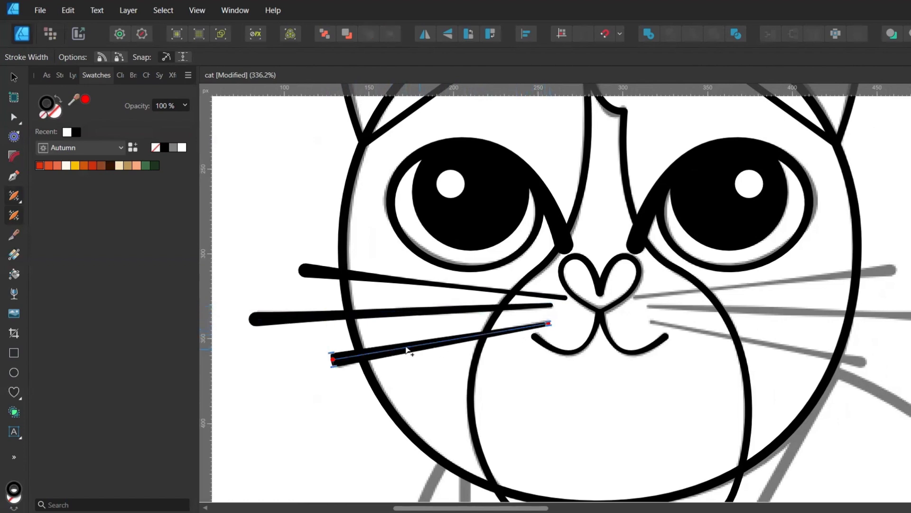
{"action": "left_click_drag", "start_coordinate": [396, 346], "coordinate": [398, 350]}
{"action": "key", "text": "v"}
{"action": "left_click", "coordinate": [288, 239]}
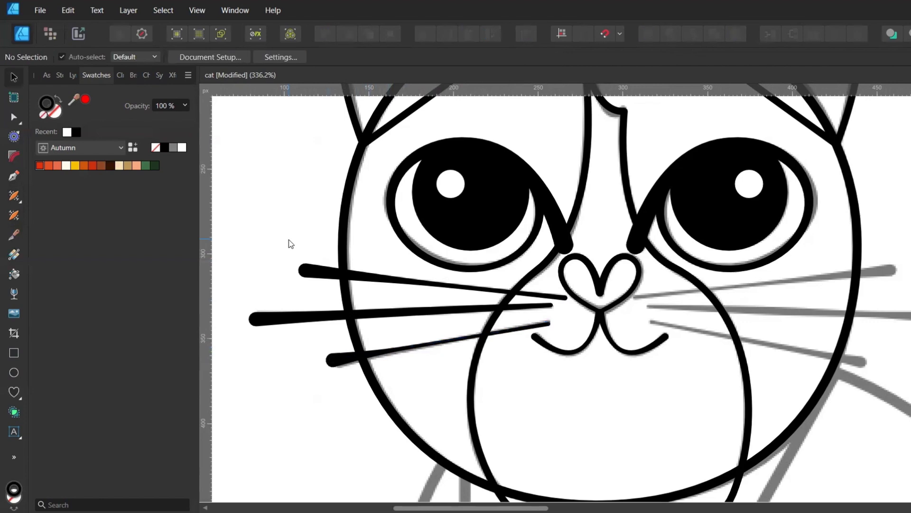
Group the three left whisker curves
{"action": "scroll", "coordinate": [288, 239], "scroll_direction": "down", "scroll_amount": 2}
{"action": "left_click", "coordinate": [75, 77]}
{"action": "left_click", "coordinate": [71, 141]}
{"action": "left_click", "coordinate": [64, 183], "text": "shift"}
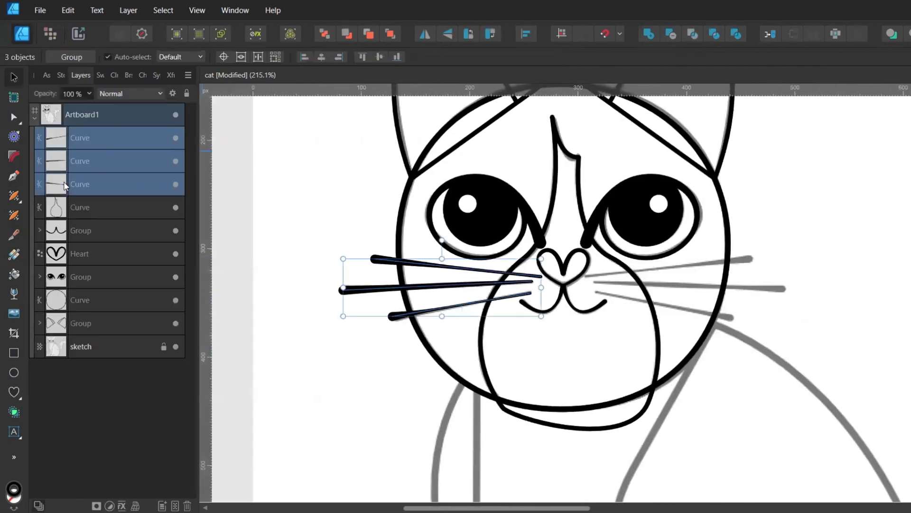
{"action": "key", "text": "ctrl+g"}
Duplicate the whisker group, flip the copy horizontally and place it over the sketched right whiskers
{"action": "key", "text": "ctrl+j"}
{"action": "left_click", "coordinate": [425, 34]}
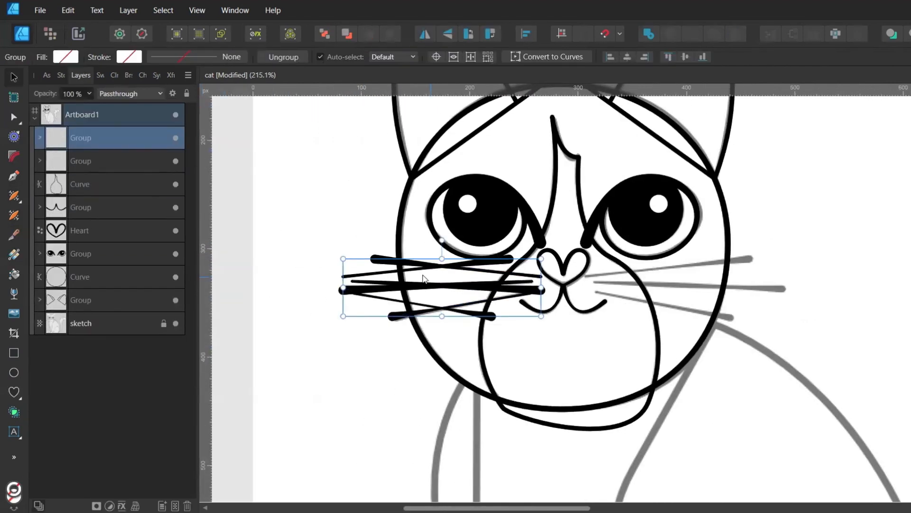
{"action": "mouse_move", "coordinate": [481, 300]}
{"action": "left_mouse_down"}
{"action": "mouse_move", "coordinate": [645, 300]}
{"action": "mouse_move", "coordinate": [630, 300]}
{"action": "left_mouse_up"}
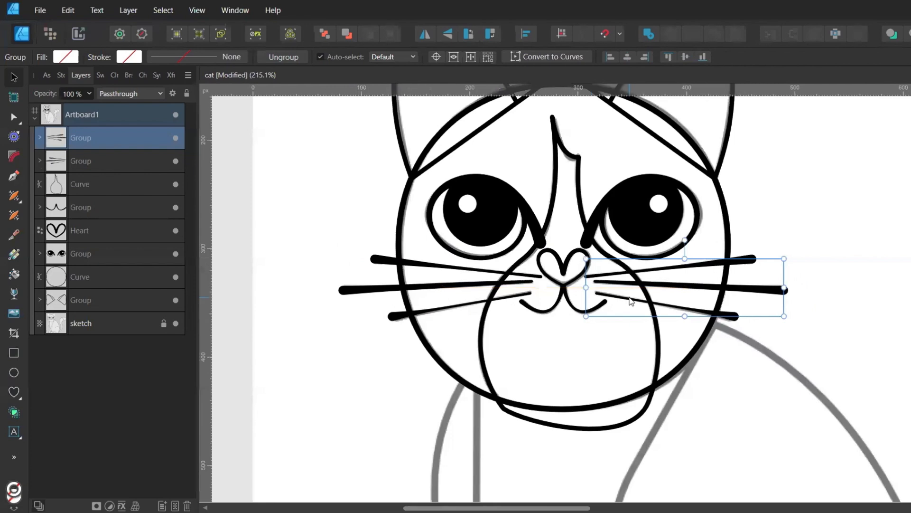
Group the left and right whiskers together and centre them horizontally with the head circle
{"action": "left_click", "coordinate": [518, 281], "text": "shift"}
{"action": "key", "text": "ctrl+g"}
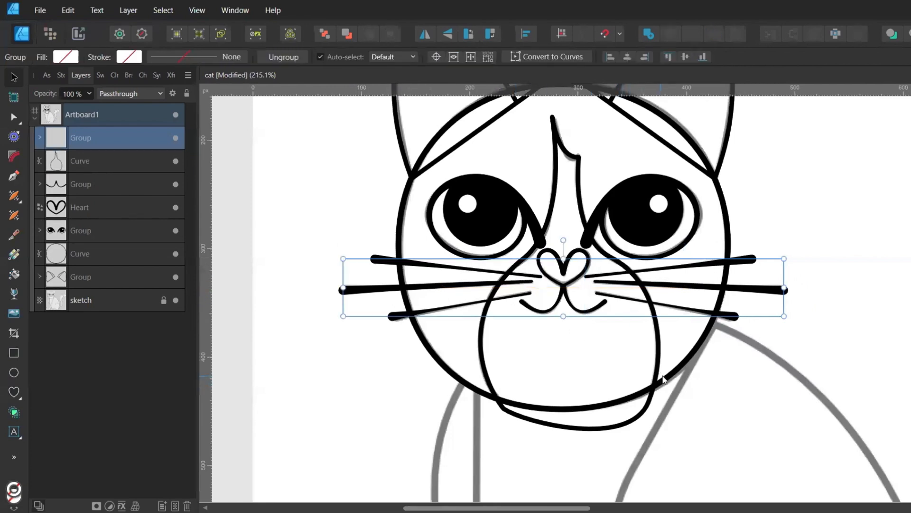
{"action": "left_click", "coordinate": [715, 337]}
{"action": "left_click", "coordinate": [753, 292], "text": "shift"}
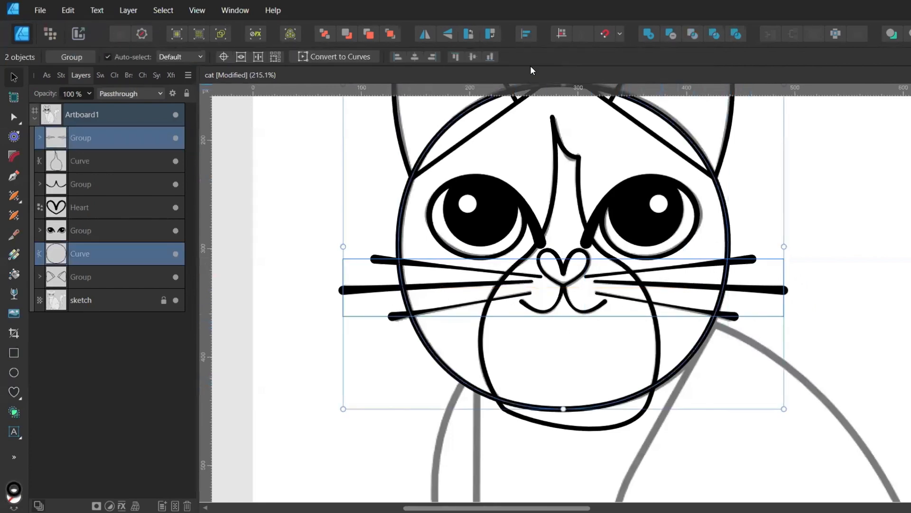
{"action": "left_click", "coordinate": [525, 34]}
{"action": "left_click", "coordinate": [555, 235]}
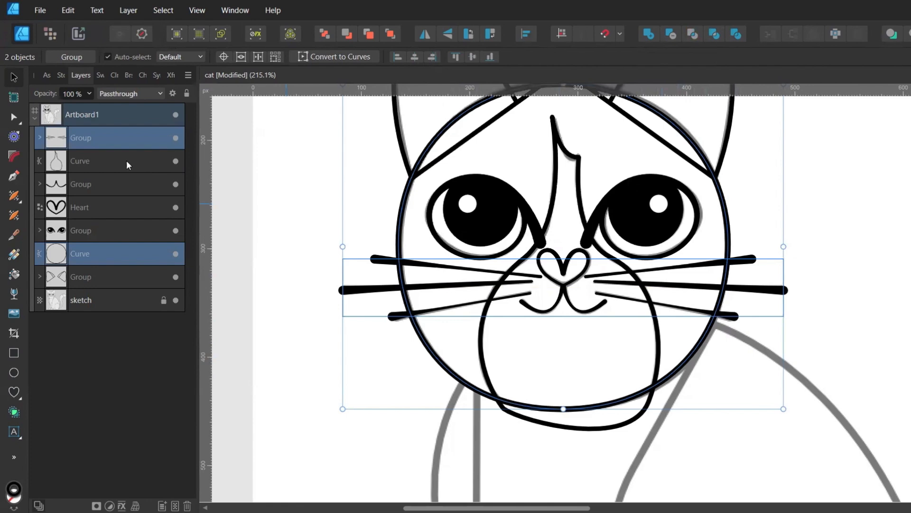
Nest the muzzle outline inside the head circle and group all the face parts
{"action": "left_click", "coordinate": [61, 161], "text": "ctrl"}
{"action": "left_click", "coordinate": [87, 252], "text": "shift"}
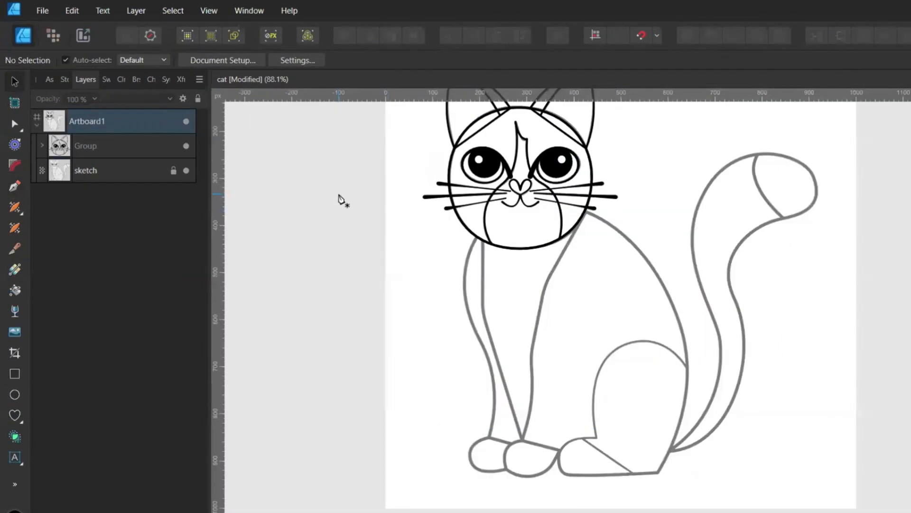
Trace the left front leg and the lower edges of both front paws with the Pen tool
{"action": "key", "text": "p"}
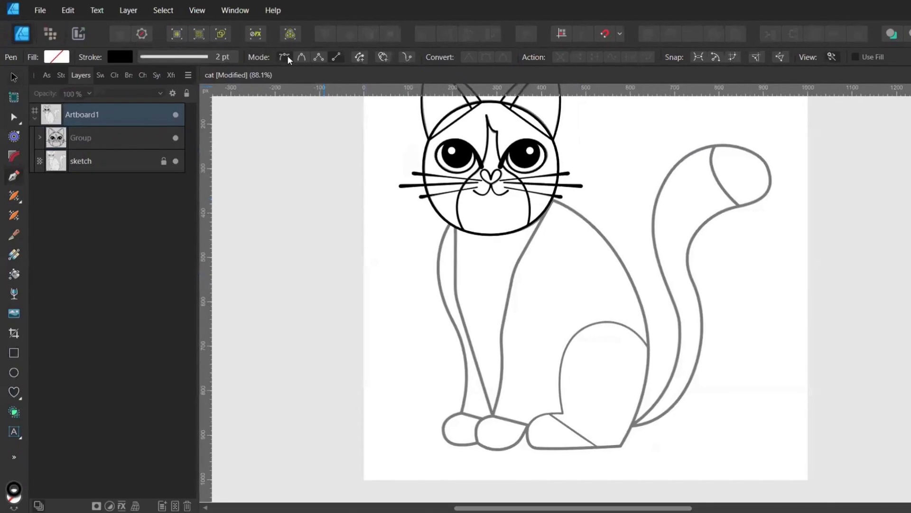
{"action": "left_click_drag", "start_coordinate": [449, 311], "coordinate": [469, 355]}
{"action": "left_click_drag", "start_coordinate": [461, 411], "coordinate": [452, 448]}
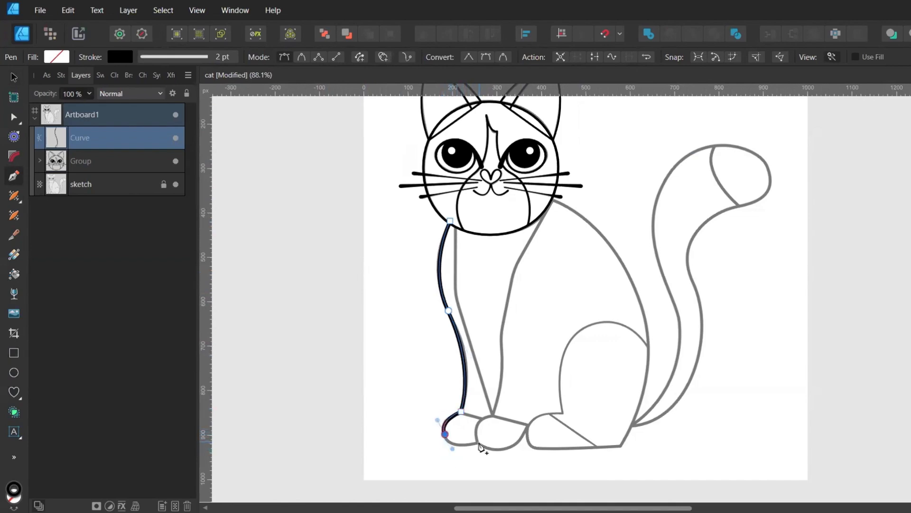
{"action": "left_click", "coordinate": [478, 442]}
{"action": "mouse_move", "coordinate": [524, 434]}
{"action": "left_mouse_down"}
{"action": "mouse_move", "coordinate": [546, 411]}
{"action": "mouse_move", "coordinate": [526, 427]}
{"action": "left_mouse_up"}
{"action": "scroll", "coordinate": [525, 434], "scroll_direction": "up", "scroll_amount": 2}
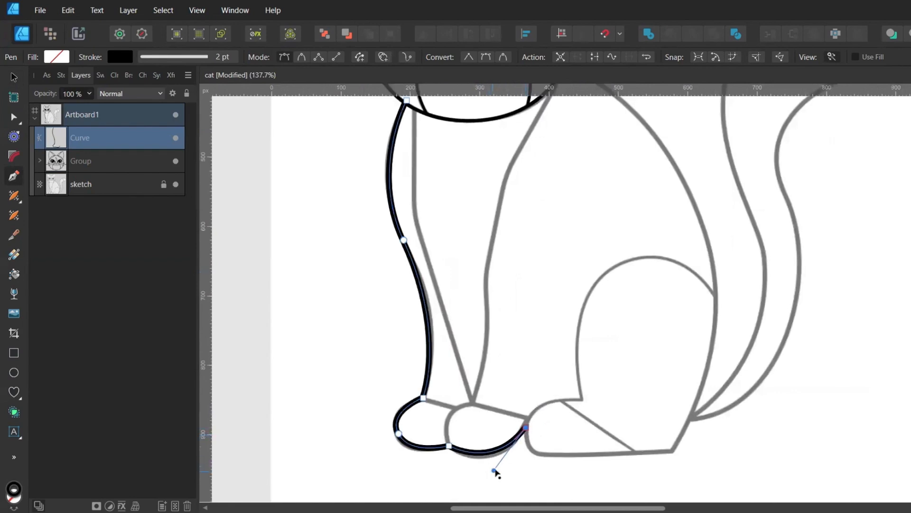
{"action": "left_click_drag", "start_coordinate": [494, 471], "coordinate": [490, 479]}
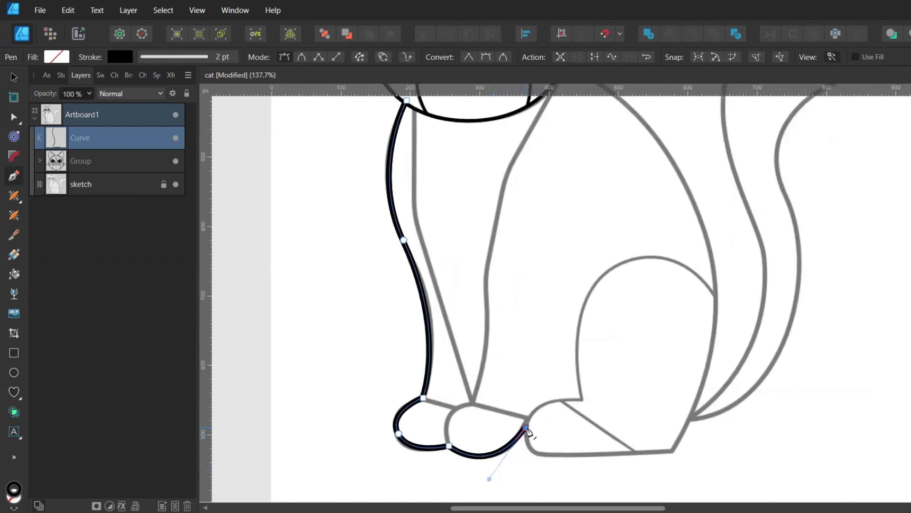
Continue the outline along the hind foot and up the curved back to the head, closing the body shape
{"action": "left_click_drag", "start_coordinate": [556, 456], "coordinate": [592, 456]}
{"action": "left_click", "coordinate": [673, 453]}
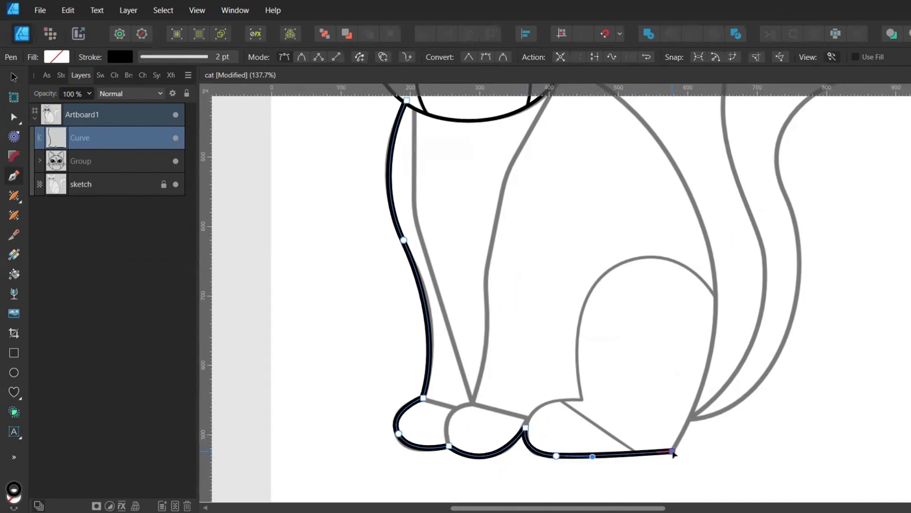
{"action": "scroll", "coordinate": [661, 448], "scroll_direction": "down", "scroll_amount": 5}
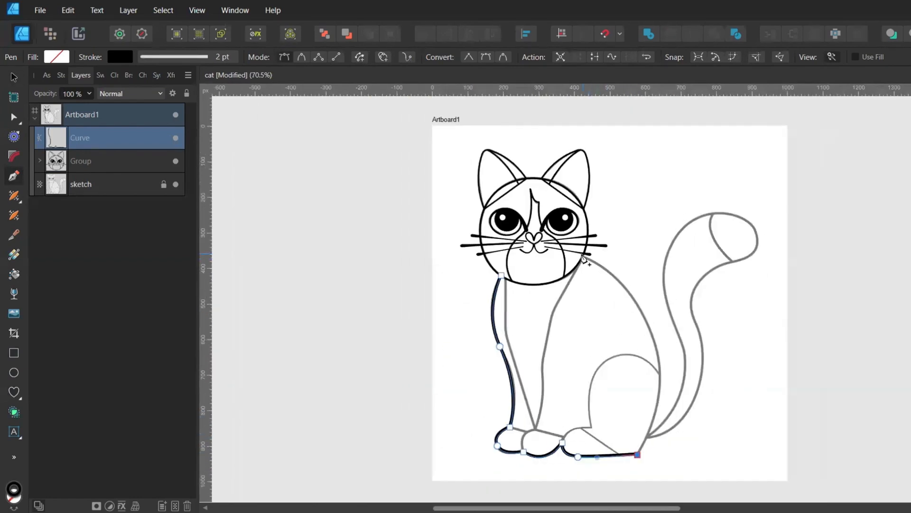
{"action": "left_click_drag", "start_coordinate": [581, 254], "coordinate": [442, 171]}
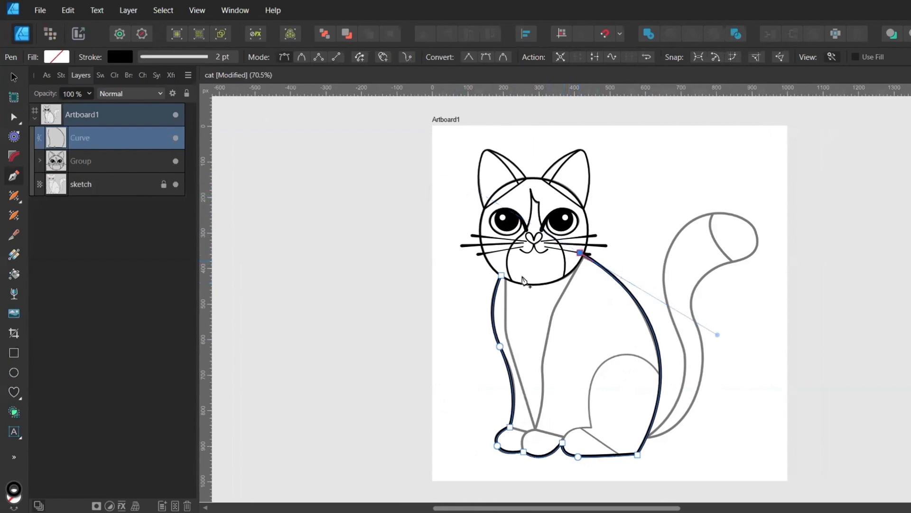
{"action": "left_click", "coordinate": [502, 275]}
{"action": "key", "text": "a"}
Bring the face group in front of the body outline
{"action": "scroll", "coordinate": [504, 280], "scroll_direction": "up", "scroll_amount": 5}
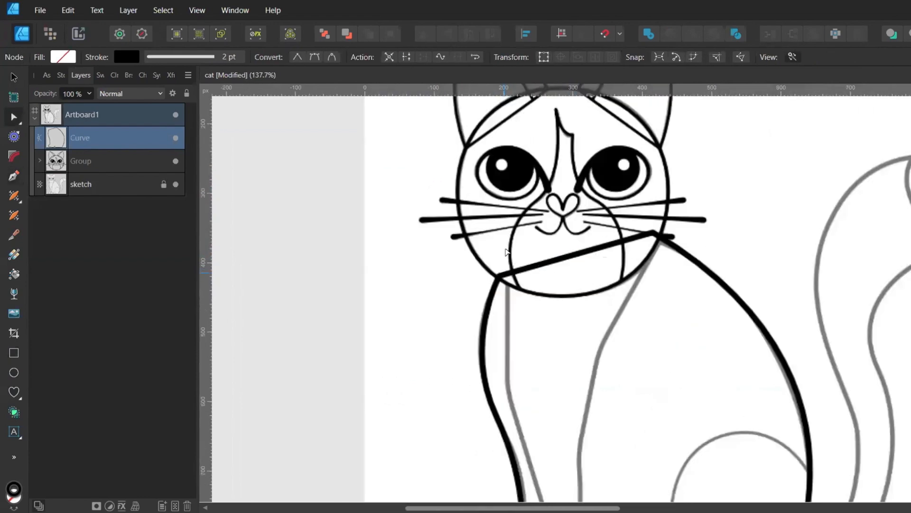
{"action": "scroll", "coordinate": [468, 244], "scroll_direction": "down", "scroll_amount": 5}
{"action": "left_click", "coordinate": [480, 302]}
{"action": "scroll", "coordinate": [540, 320], "scroll_direction": "up", "scroll_amount": 1}
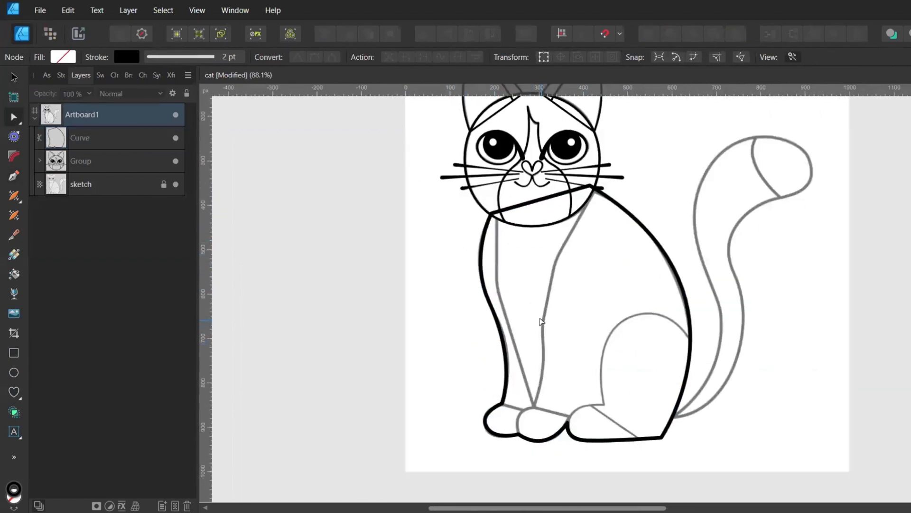
{"action": "left_click", "coordinate": [60, 170]}
{"action": "left_click", "coordinate": [385, 35]}
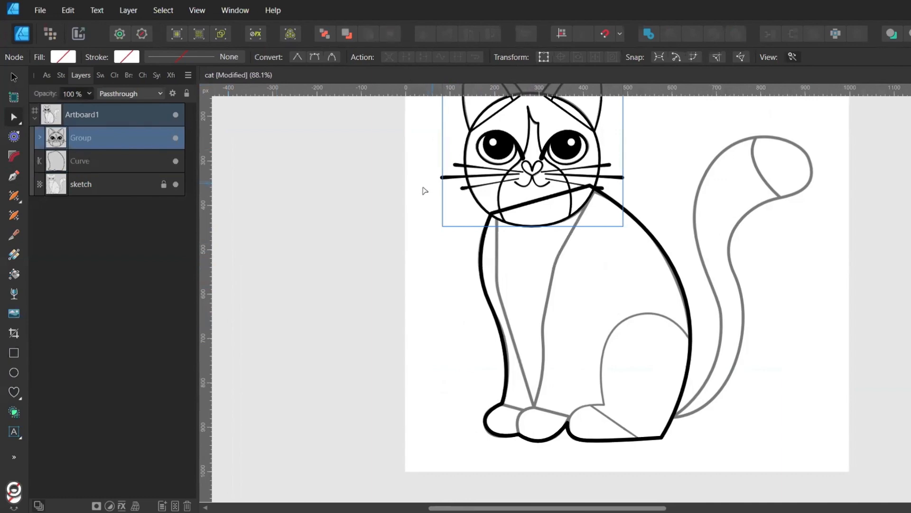
{"action": "left_click", "coordinate": [424, 190]}
{"action": "scroll", "coordinate": [420, 193], "scroll_direction": "up", "scroll_amount": 2}
{"action": "scroll", "coordinate": [418, 180], "scroll_direction": "down", "scroll_amount": 3}
Trace the chest patch as a closed shape with the Pen tool and nest it inside the body outline
{"action": "key", "text": "p"}
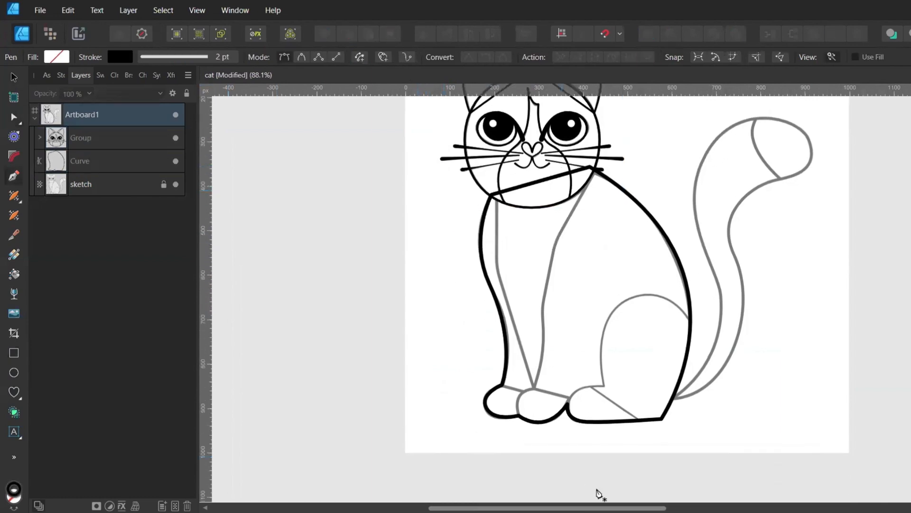
{"action": "left_click", "coordinate": [495, 265]}
{"action": "left_click", "coordinate": [534, 387]}
{"action": "left_click_drag", "start_coordinate": [543, 309], "coordinate": [535, 285]}
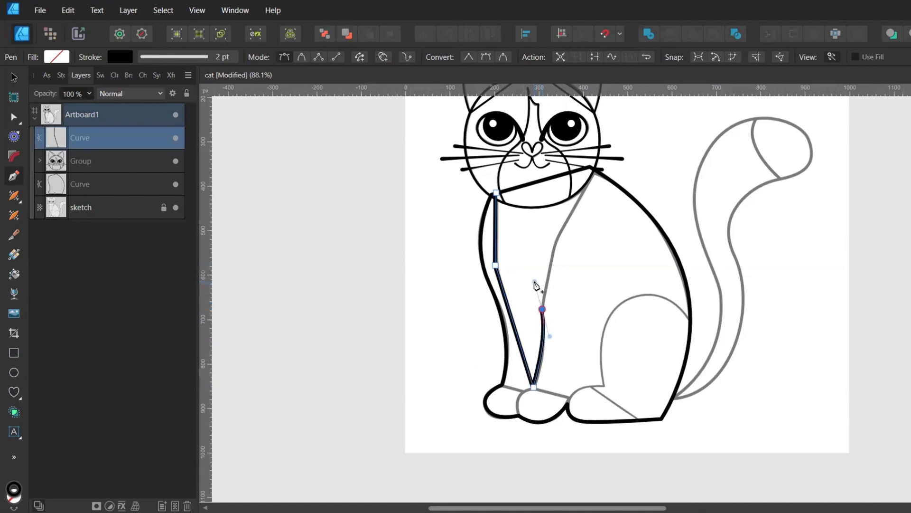
{"action": "left_click", "coordinate": [554, 243]}
{"action": "left_click", "coordinate": [601, 158]}
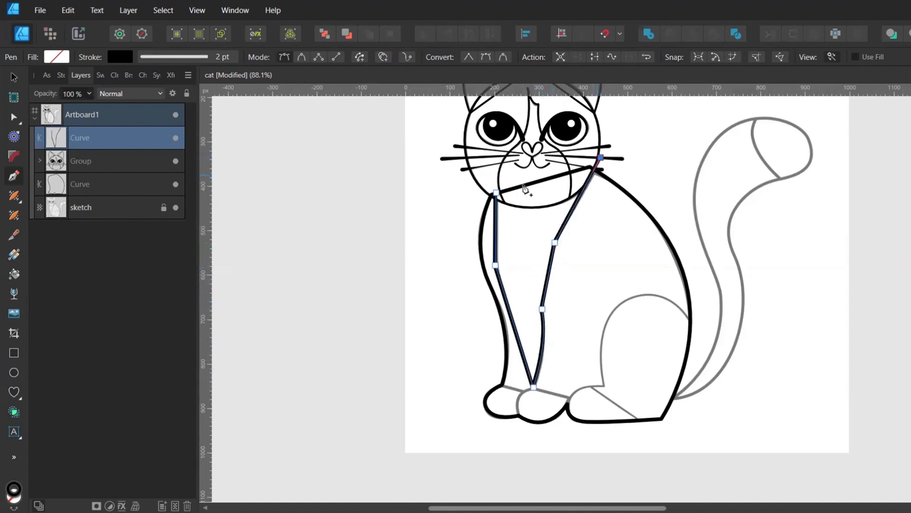
{"action": "left_click", "coordinate": [495, 190]}
{"action": "key", "text": "a"}
{"action": "left_click_drag", "start_coordinate": [138, 169], "coordinate": [76, 185]}
Round the chest patch's three side corners to a radius of about 161 px with the Corner tool and bake the appearance
{"action": "left_click_drag", "start_coordinate": [431, 220], "coordinate": [619, 342]}
{"action": "key", "text": "c"}
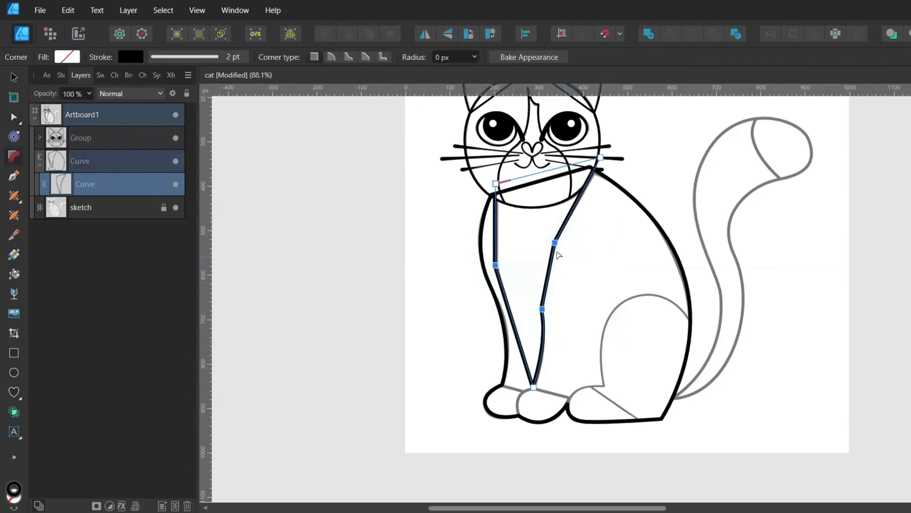
{"action": "left_click_drag", "start_coordinate": [558, 244], "coordinate": [657, 272]}
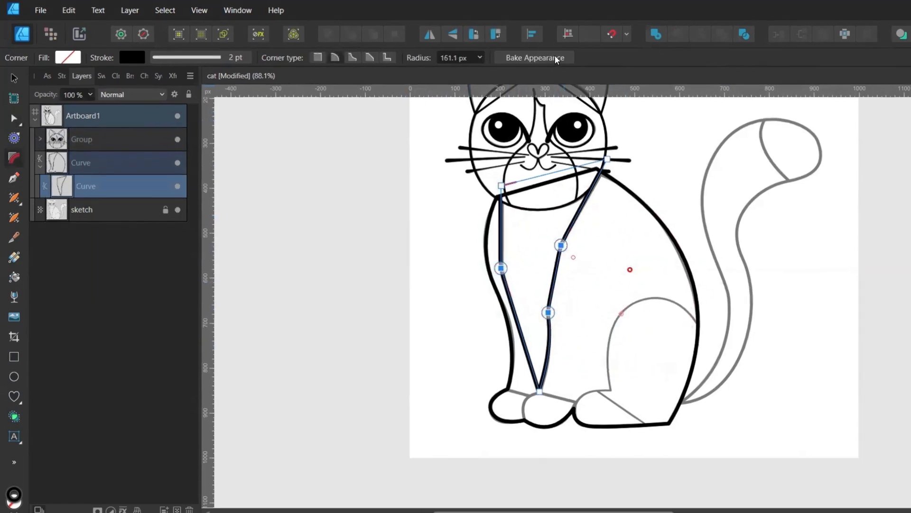
{"action": "left_click", "coordinate": [550, 57]}
Trace the hind leg and thigh as a closed shape extending past the body edge, and nest it inside the body outline
{"action": "key", "text": "p"}
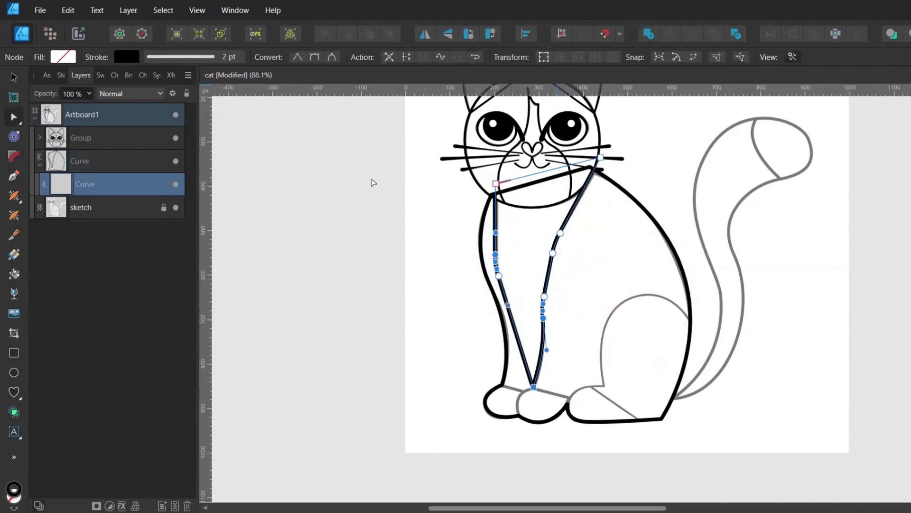
{"action": "scroll", "coordinate": [650, 290], "scroll_direction": "up", "scroll_amount": 2}
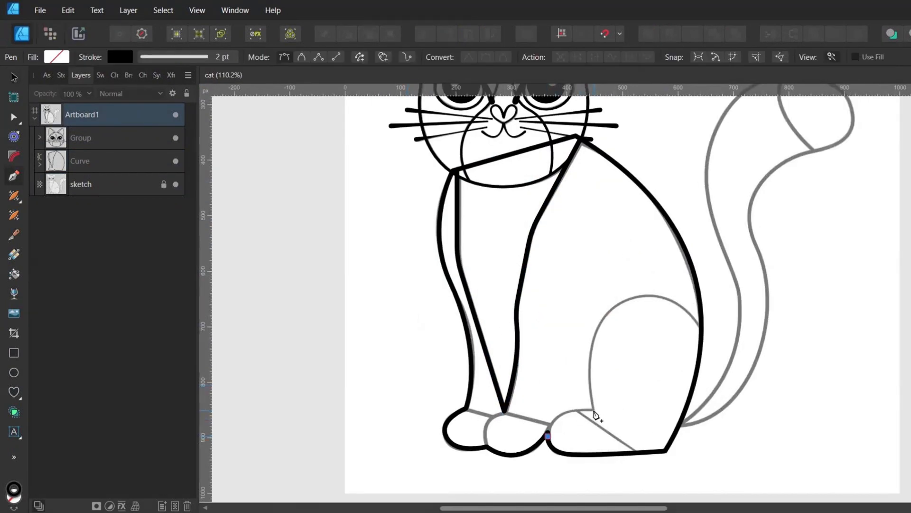
{"action": "left_click_drag", "start_coordinate": [595, 410], "coordinate": [643, 414]}
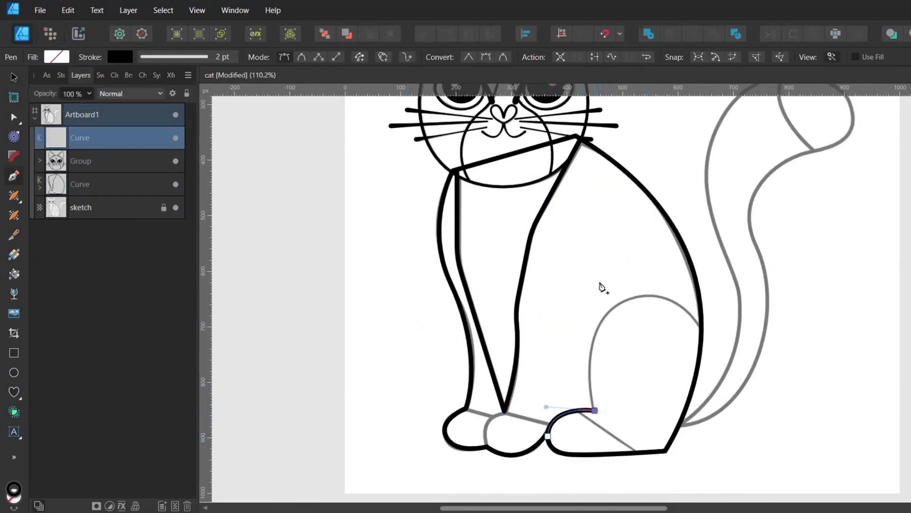
{"action": "left_click_drag", "start_coordinate": [637, 298], "coordinate": [700, 288]}
{"action": "left_click", "coordinate": [714, 359]}
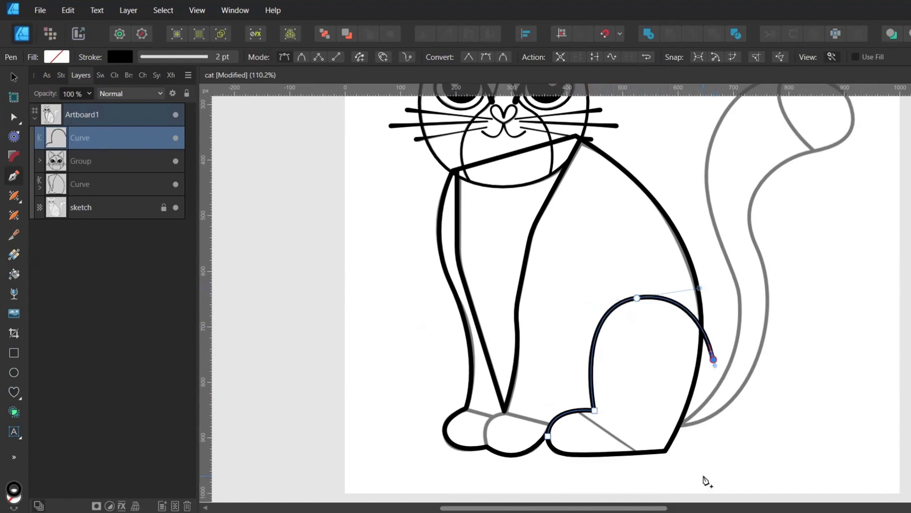
{"action": "left_click", "coordinate": [704, 476]}
{"action": "left_click", "coordinate": [542, 481]}
{"action": "left_click", "coordinate": [548, 436]}
{"action": "left_click_drag", "start_coordinate": [56, 147], "coordinate": [77, 186]}
Trace the hind foot's sock patch as a closed shape along the diagonal sketch line, overlapping beyond the foot's edge
{"action": "scroll", "coordinate": [542, 318], "scroll_direction": "up", "scroll_amount": 2}
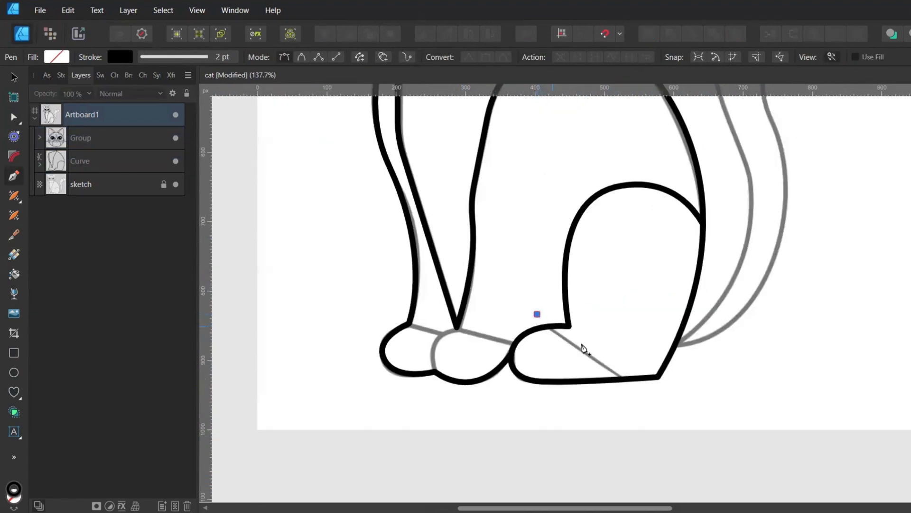
{"action": "left_click", "coordinate": [651, 399]}
{"action": "left_click", "coordinate": [507, 406]}
{"action": "left_click_drag", "start_coordinate": [537, 313], "coordinate": [624, 287]}
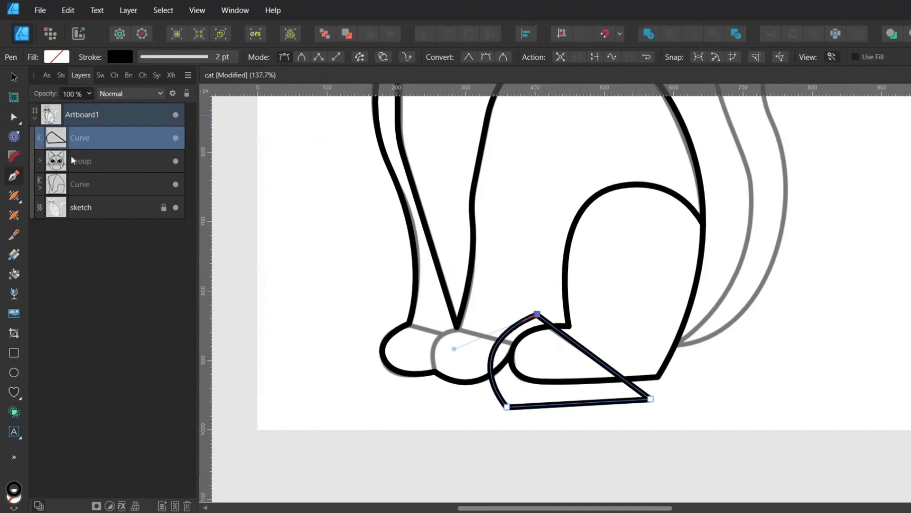
Nest the hind foot's sock patch inside the hind leg shape and clear the selection
{"action": "left_click_drag", "start_coordinate": [70, 141], "coordinate": [72, 210]}
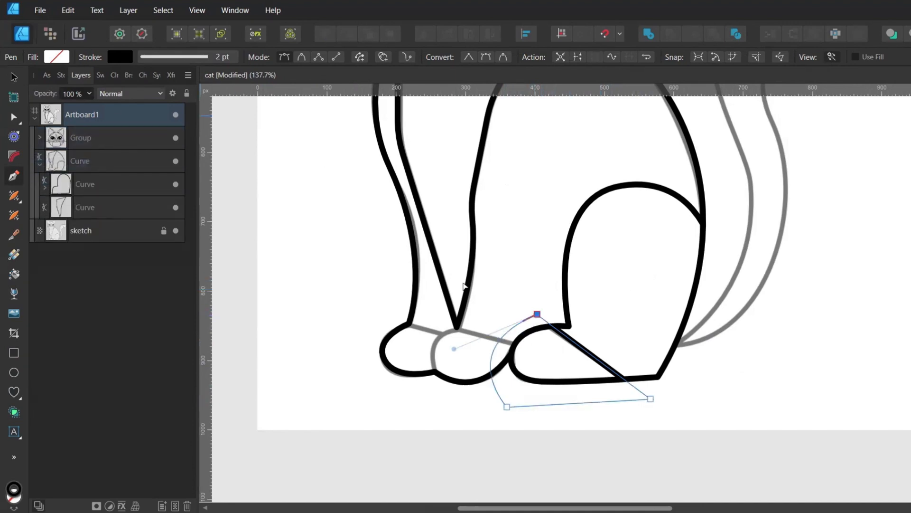
{"action": "key", "text": "a"}
{"action": "left_click", "coordinate": [672, 429]}
Trace the nearer front paw's sock patch as a closed shape, nest it inside the body outline and order it beneath the hind leg
{"action": "key", "text": "p"}
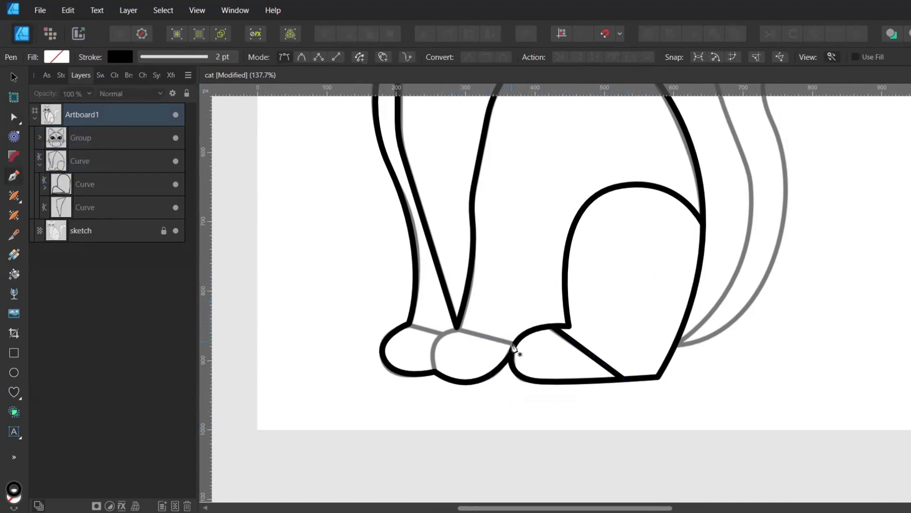
{"action": "left_click", "coordinate": [456, 328]}
{"action": "left_click_drag", "start_coordinate": [434, 371], "coordinate": [450, 412]}
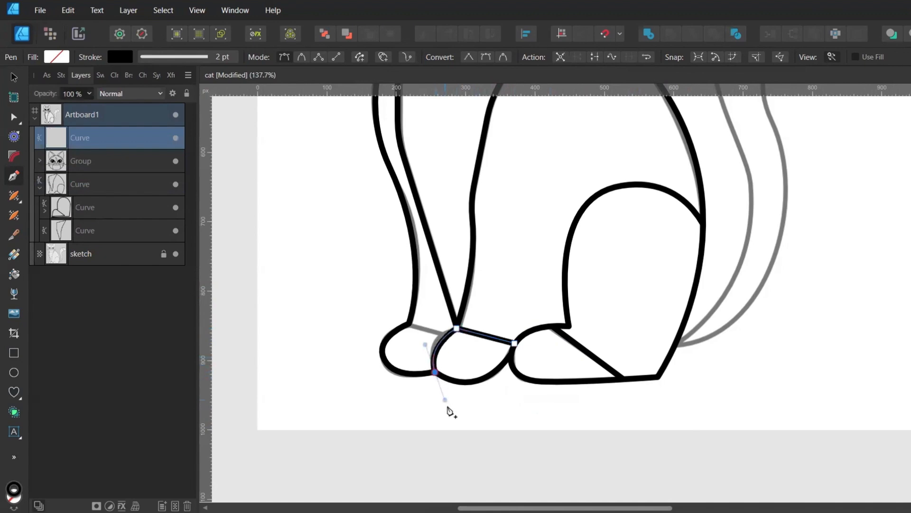
{"action": "left_click", "coordinate": [489, 399]}
{"action": "left_click", "coordinate": [514, 344]}
{"action": "key", "text": "a"}
{"action": "left_click_drag", "start_coordinate": [109, 138], "coordinate": [109, 185]}
{"action": "left_click", "coordinate": [347, 33]}
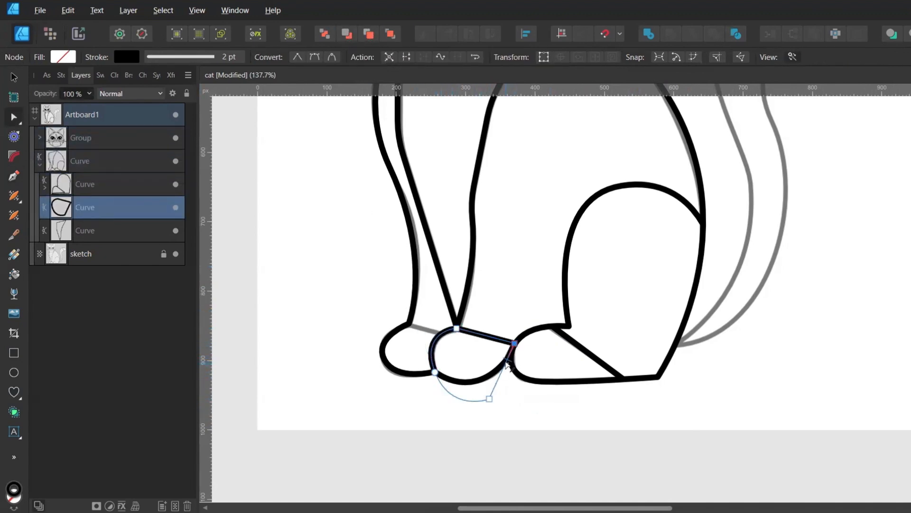
Adjust the curve on the inner side of the nearer front paw's patch to follow the sketch
{"action": "left_click", "coordinate": [429, 356]}
{"action": "left_click", "coordinate": [435, 346]}
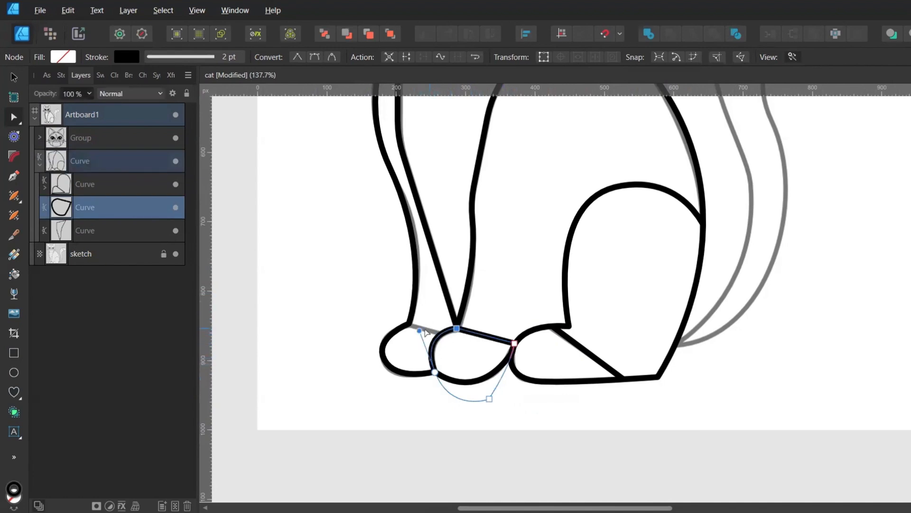
{"action": "left_click_drag", "start_coordinate": [422, 333], "coordinate": [422, 336]}
{"action": "left_click", "coordinate": [384, 306]}
Trace the farther front paw's sock patch as a closed shape and nest it in the body outline beneath the nearer paw's patch
{"action": "key", "text": "p"}
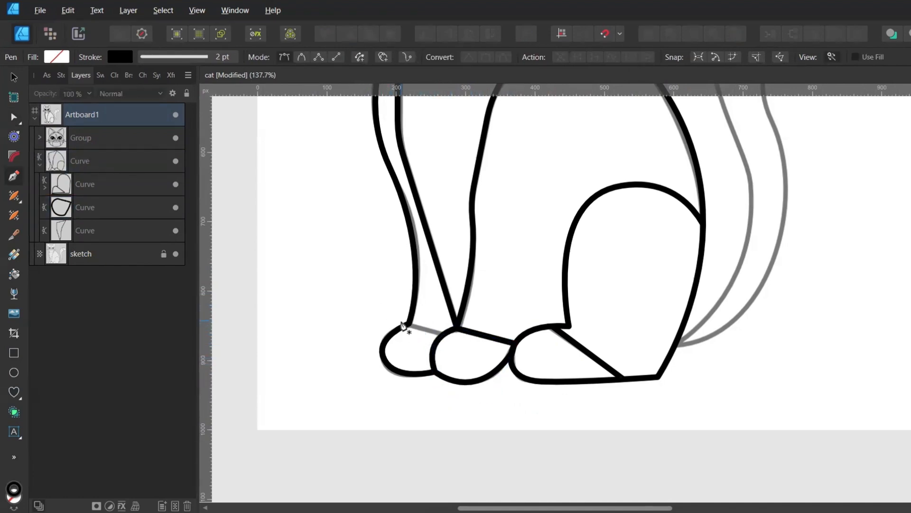
{"action": "left_click", "coordinate": [453, 336]}
{"action": "left_click", "coordinate": [441, 388]}
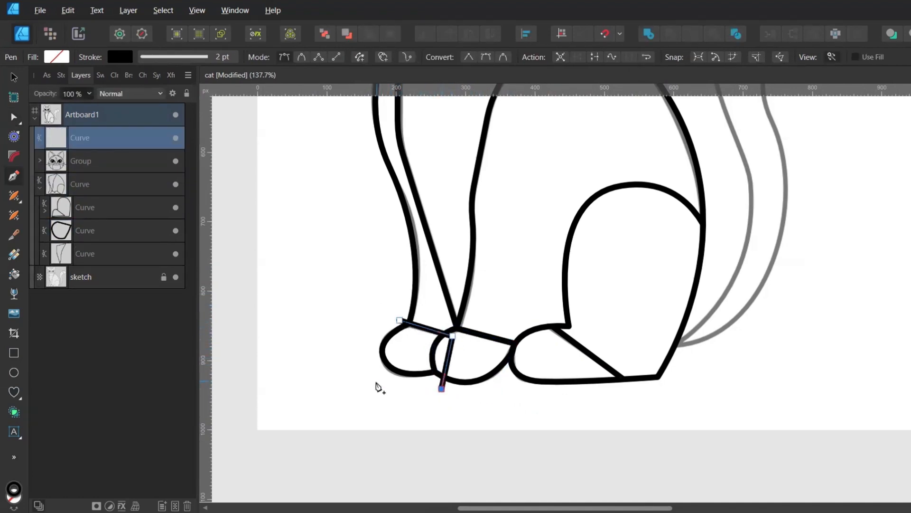
{"action": "left_click", "coordinate": [376, 381]}
{"action": "left_click_drag", "start_coordinate": [400, 320], "coordinate": [456, 296]}
{"action": "left_click_drag", "start_coordinate": [70, 138], "coordinate": [107, 224]}
{"action": "key", "text": "v"}
{"action": "left_click", "coordinate": [318, 255]}
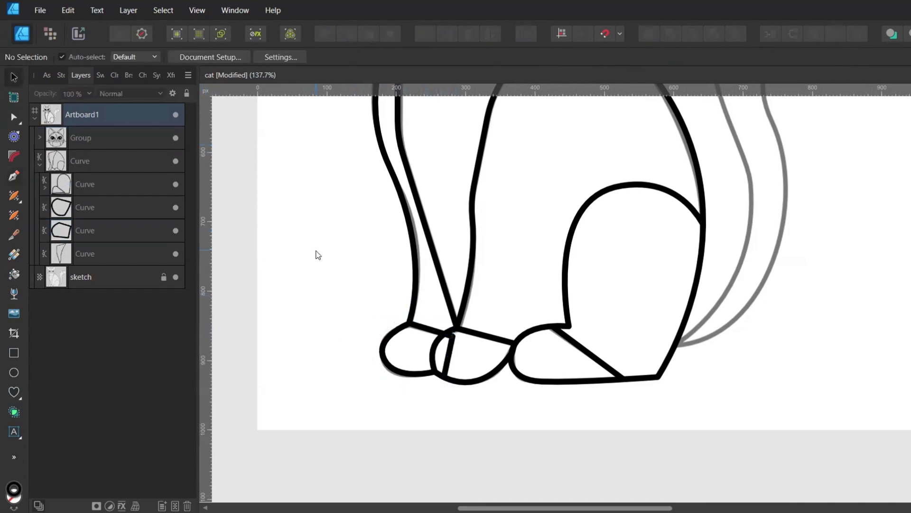
Move the upper outer node of the farther paw's patch slightly further beyond the leg edge
{"action": "key", "text": "a"}
{"action": "left_click", "coordinate": [397, 320]}
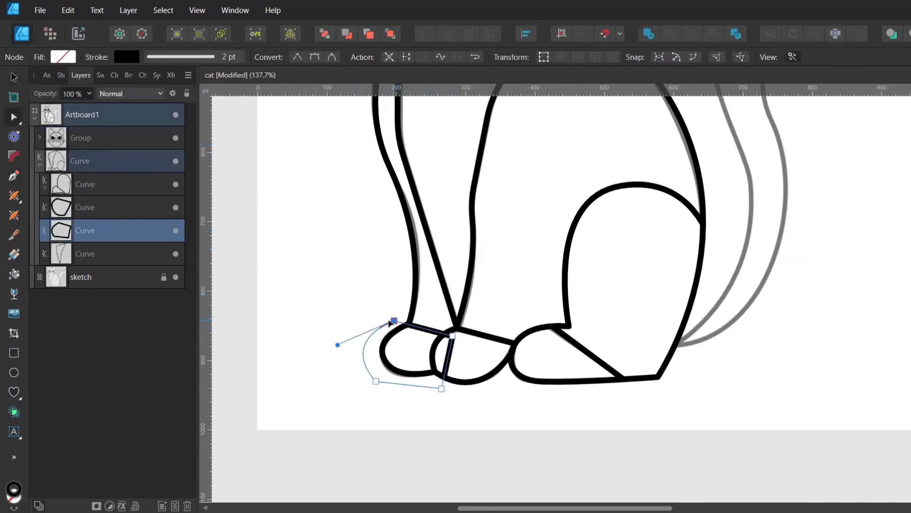
{"action": "left_click", "coordinate": [384, 283]}
Trace the tail's inner edge with the Pen tool from the base up to the upper bend, matching its curve handles to the sketch
{"action": "key", "text": "ctrl+0"}
{"action": "key", "text": "p"}
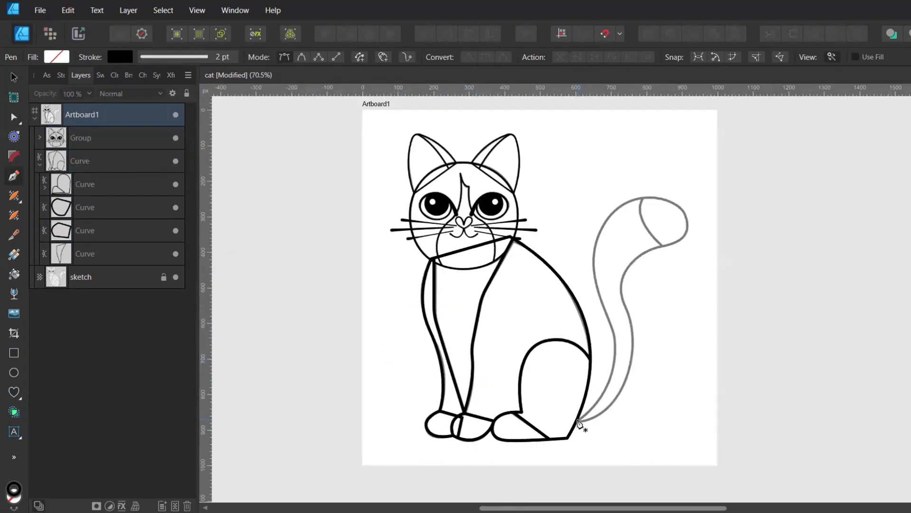
{"action": "left_click", "coordinate": [613, 327]}
{"action": "left_click_drag", "start_coordinate": [600, 230], "coordinate": [611, 181]}
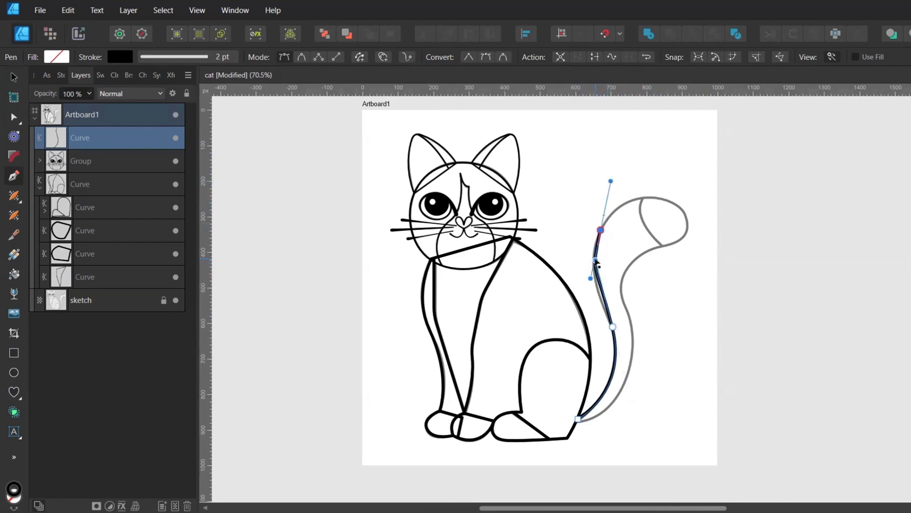
{"action": "left_click_drag", "start_coordinate": [595, 260], "coordinate": [592, 268]}
{"action": "left_click_drag", "start_coordinate": [596, 301], "coordinate": [629, 378]}
{"action": "left_click_drag", "start_coordinate": [579, 419], "coordinate": [594, 411]}
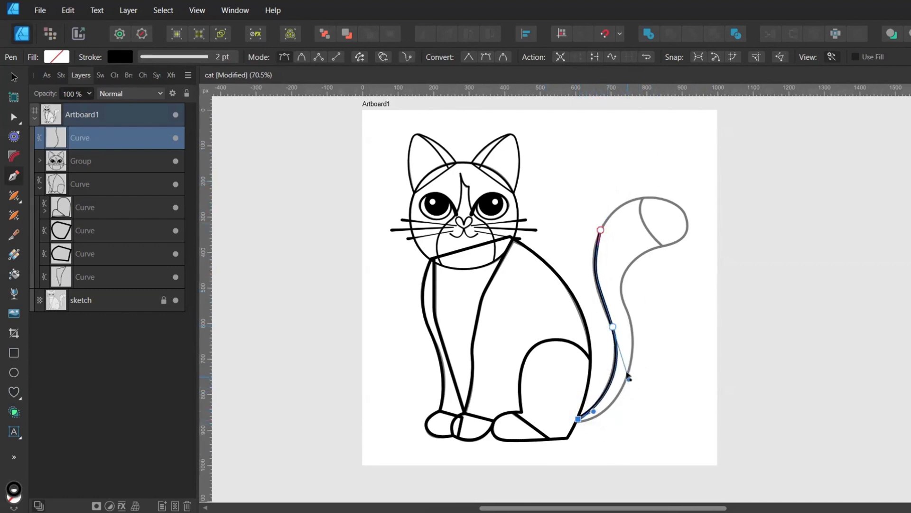
{"action": "left_click", "coordinate": [600, 230]}
{"action": "left_click_drag", "start_coordinate": [593, 269], "coordinate": [589, 267]}
Continue the tail path around the tip and down the outer edge, closing the shape at the base
{"action": "left_click_drag", "start_coordinate": [670, 201], "coordinate": [687, 209]}
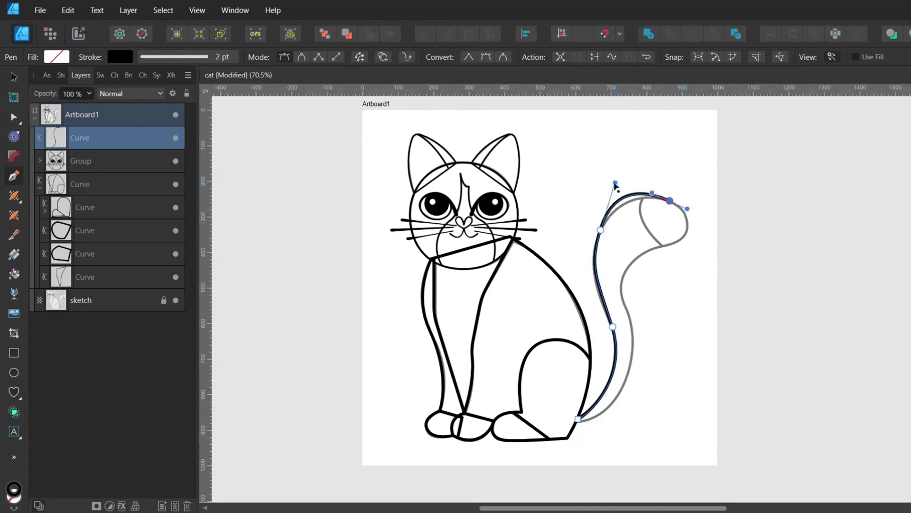
{"action": "left_click_drag", "start_coordinate": [661, 245], "coordinate": [621, 246]}
{"action": "left_click_drag", "start_coordinate": [620, 295], "coordinate": [623, 313]}
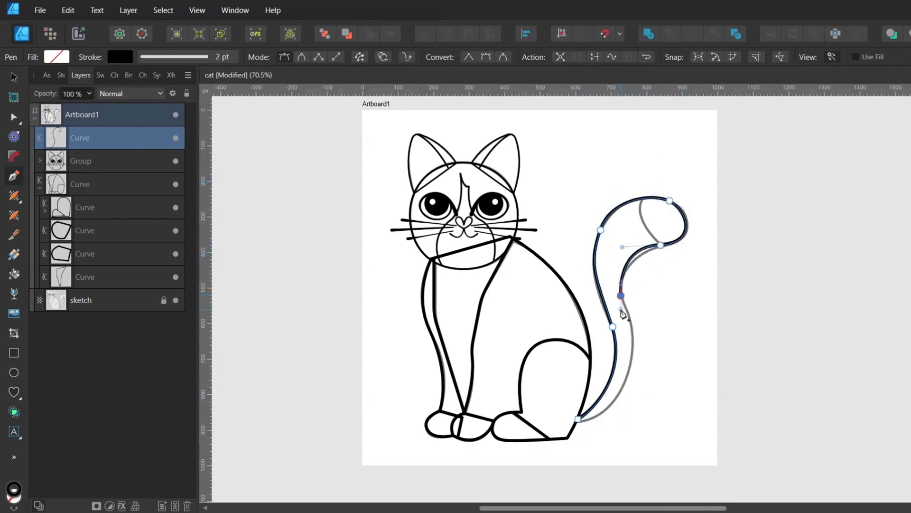
{"action": "mouse_move", "coordinate": [623, 246]}
{"action": "left_mouse_down"}
{"action": "mouse_move", "coordinate": [634, 245]}
{"action": "mouse_move", "coordinate": [622, 248]}
{"action": "left_mouse_up"}
{"action": "left_click_drag", "start_coordinate": [620, 295], "coordinate": [622, 295]}
{"action": "left_click_drag", "start_coordinate": [622, 247], "coordinate": [628, 247]}
{"action": "left_click_drag", "start_coordinate": [618, 393], "coordinate": [570, 411]}
{"action": "left_click", "coordinate": [578, 419]}
Refine the handles on the middle of the tail's inner edge to match the sketch
{"action": "key", "text": "a"}
{"action": "scroll", "coordinate": [583, 429], "scroll_direction": "up", "scroll_amount": 3}
{"action": "scroll", "coordinate": [597, 321], "scroll_direction": "up", "scroll_amount": 2}
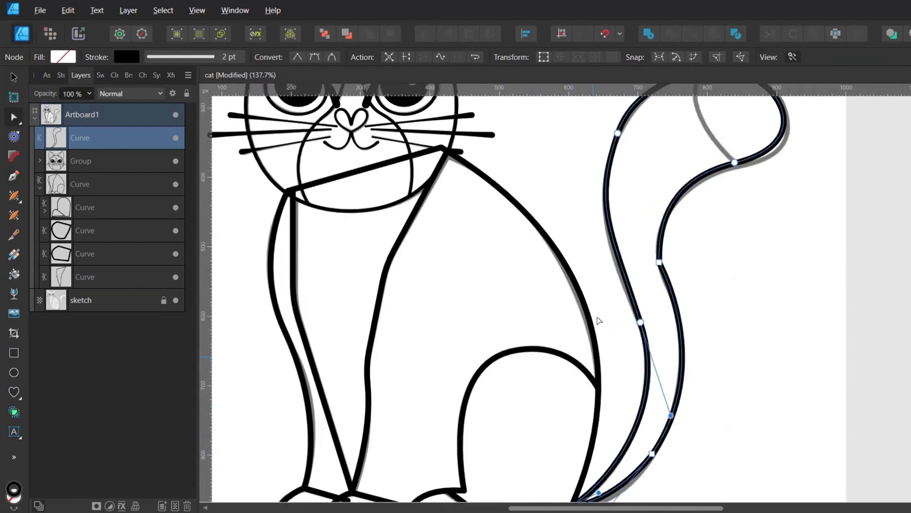
{"action": "left_click_drag", "start_coordinate": [579, 357], "coordinate": [669, 248]}
{"action": "left_click_drag", "start_coordinate": [608, 226], "coordinate": [603, 235]}
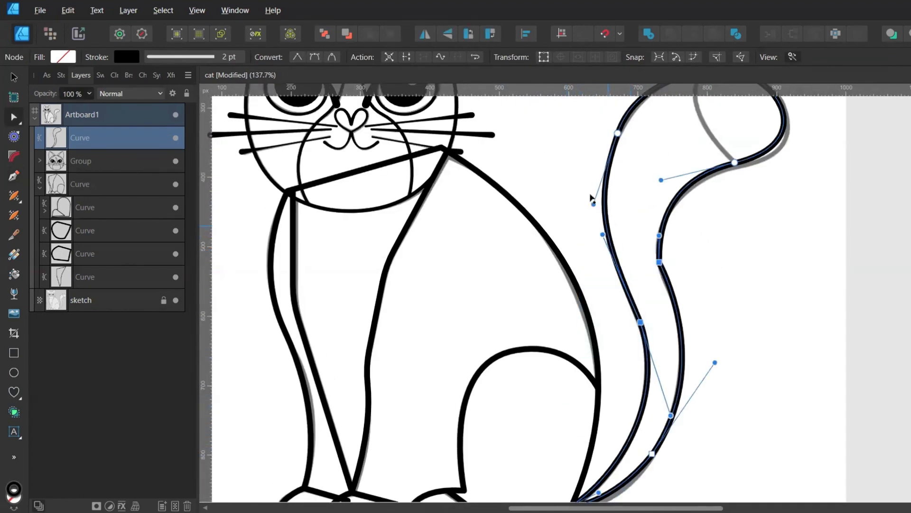
Reposition the tail's upper bend node and the node below the tip, adjusting the tip's curve to the sketch
{"action": "scroll", "coordinate": [591, 198], "scroll_direction": "up", "scroll_amount": 3}
{"action": "left_click", "coordinate": [618, 228]}
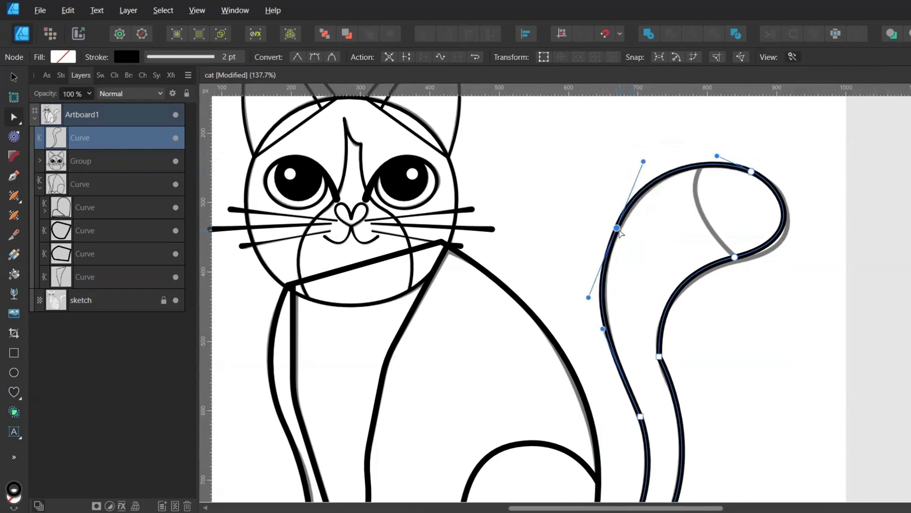
{"action": "left_click_drag", "start_coordinate": [617, 228], "coordinate": [621, 226]}
{"action": "left_click_drag", "start_coordinate": [734, 257], "coordinate": [740, 256]}
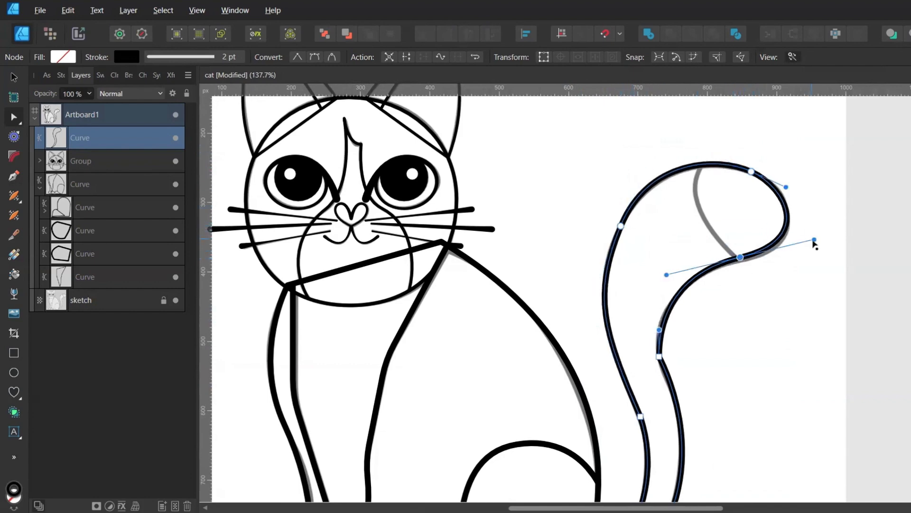
{"action": "left_click_drag", "start_coordinate": [815, 244], "coordinate": [818, 236]}
Smooth the middle bend of the tail's outer edge by adjusting its node, and save the document
{"action": "scroll", "coordinate": [710, 291], "scroll_direction": "down", "scroll_amount": 3}
{"action": "scroll", "coordinate": [655, 227], "scroll_direction": "down", "scroll_amount": 1}
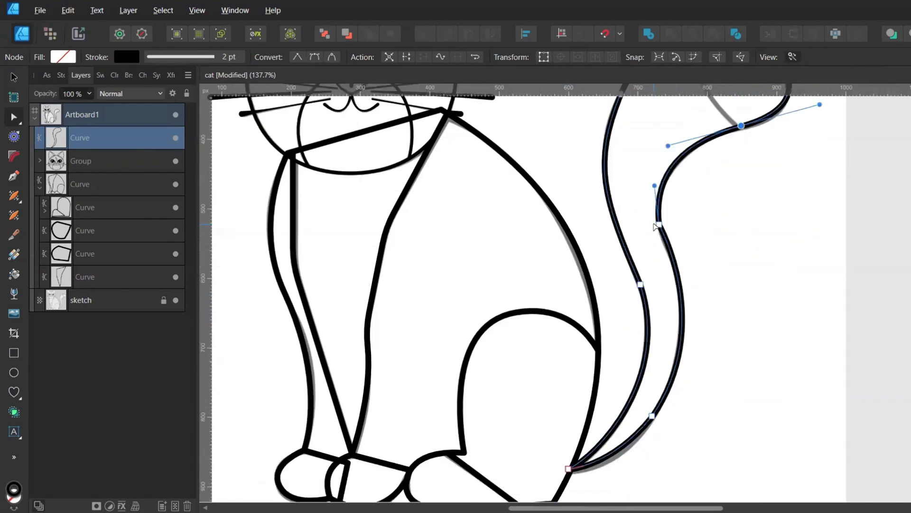
{"action": "left_click", "coordinate": [659, 224]}
{"action": "left_click_drag", "start_coordinate": [661, 229], "coordinate": [665, 248]}
{"action": "left_click", "coordinate": [683, 246]}
{"action": "scroll", "coordinate": [682, 246], "scroll_direction": "down", "scroll_amount": 2}
{"action": "key", "text": "ctrl+s"}
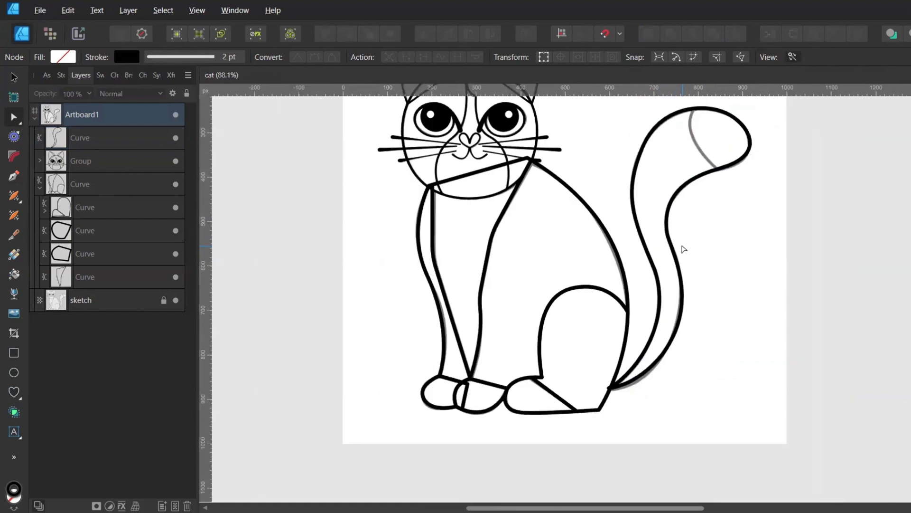
Trace the tail-tip patch as a closed shape overlapping the tip, and nest it inside the tail placed beneath the body
{"action": "scroll", "coordinate": [683, 249], "scroll_direction": "up", "scroll_amount": 1}
{"action": "key", "text": "p"}
{"action": "left_click", "coordinate": [708, 146]}
{"action": "left_click", "coordinate": [690, 179]}
{"action": "left_click_drag", "start_coordinate": [731, 234], "coordinate": [752, 246]}
{"action": "left_click_drag", "start_coordinate": [707, 146], "coordinate": [619, 131]}
{"action": "left_click", "coordinate": [40, 211]}
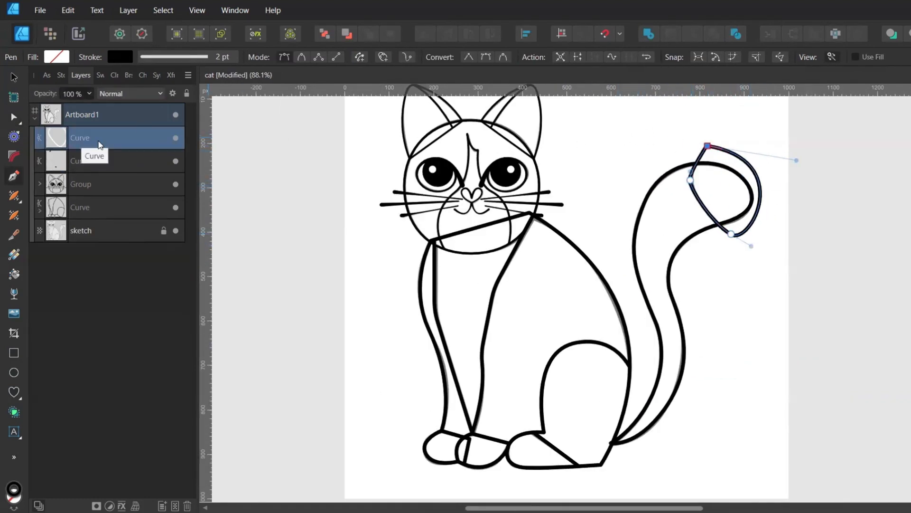
{"action": "left_click_drag", "start_coordinate": [99, 141], "coordinate": [102, 193]}
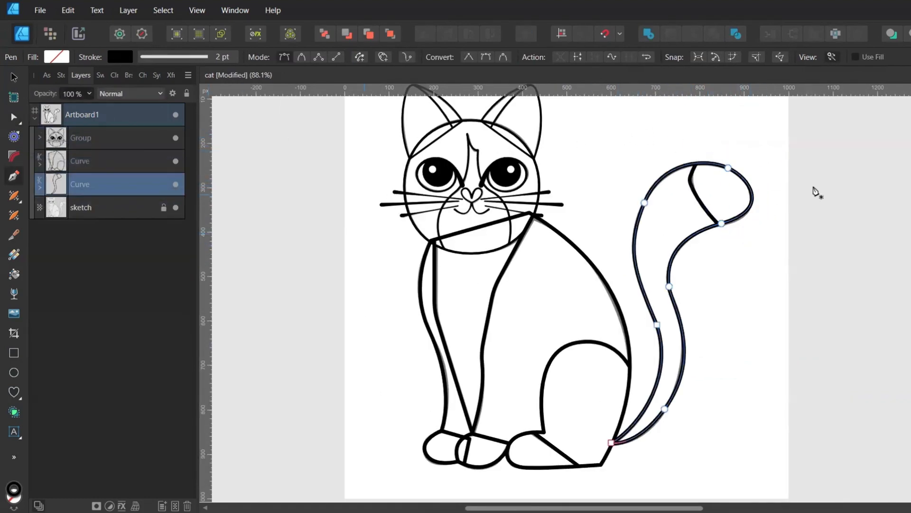
Refine the nodes and handles of the tail-tip patch so its inner edge follows the sketch line
{"action": "key", "text": "a"}
{"action": "left_click", "coordinate": [693, 187]}
{"action": "scroll", "coordinate": [695, 162], "scroll_direction": "up", "scroll_amount": 4}
{"action": "left_click_drag", "start_coordinate": [693, 185], "coordinate": [689, 157]}
{"action": "left_click_drag", "start_coordinate": [689, 227], "coordinate": [696, 260]}
{"action": "left_click_drag", "start_coordinate": [785, 338], "coordinate": [794, 333]}
{"action": "left_click", "coordinate": [751, 344]}
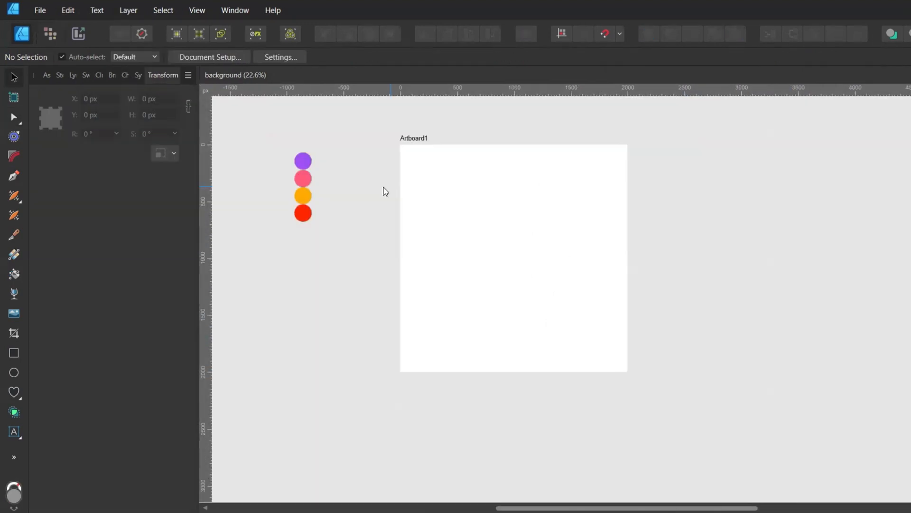
In the background document, place the pink circle at the artboard's upper-left corner and enlarge it past the edges
{"action": "left_click", "coordinate": [303, 179]}
{"action": "left_click_drag", "start_coordinate": [303, 182], "coordinate": [514, 149]}
{"action": "left_click_drag", "start_coordinate": [443, 173], "coordinate": [447, 149]}
Place the orange circle across the artboard's top edge and enlarge it to about 1141 px
{"action": "left_click", "coordinate": [303, 209]}
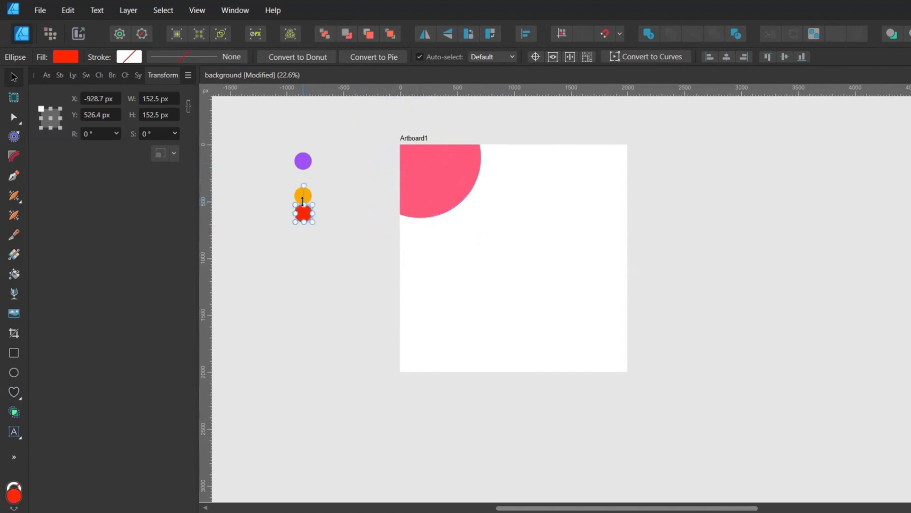
{"action": "left_click_drag", "start_coordinate": [303, 196], "coordinate": [521, 189]}
{"action": "left_click_drag", "start_coordinate": [531, 177], "coordinate": [570, 139]}
{"action": "left_click_drag", "start_coordinate": [518, 208], "coordinate": [512, 189]}
{"action": "left_click_drag", "start_coordinate": [561, 215], "coordinate": [579, 234]}
{"action": "left_click_drag", "start_coordinate": [535, 207], "coordinate": [543, 187]}
Place the red circle over the artboard's left edge at about 1265 px wide, and shift the pink and orange circles to fit around it
{"action": "left_click_drag", "start_coordinate": [308, 218], "coordinate": [505, 186]}
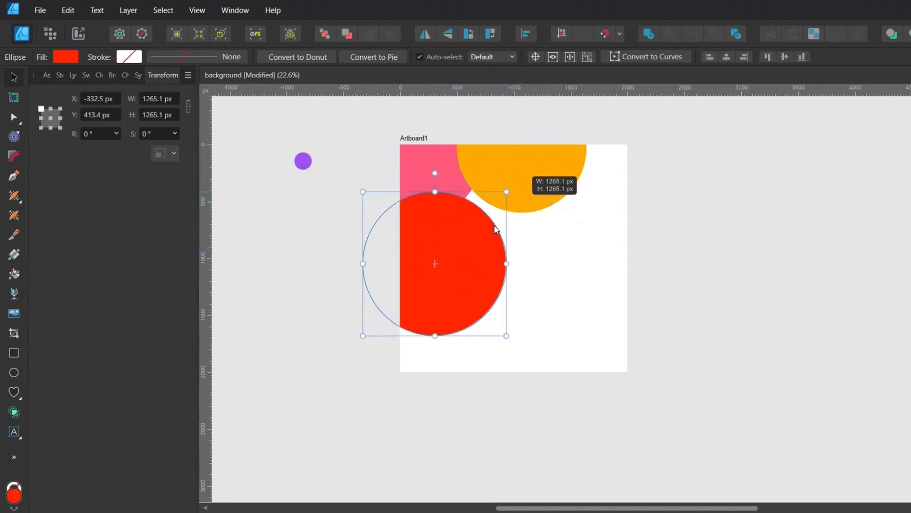
{"action": "left_click_drag", "start_coordinate": [434, 263], "coordinate": [448, 260]}
{"action": "left_click_drag", "start_coordinate": [425, 183], "coordinate": [437, 195]}
{"action": "left_click", "coordinate": [514, 185]}
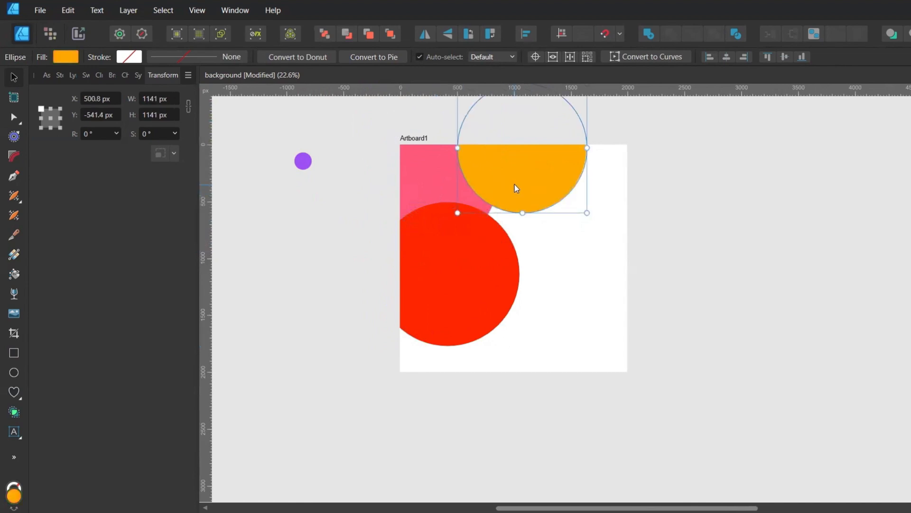
{"action": "left_click_drag", "start_coordinate": [514, 184], "coordinate": [532, 184]}
Place the purple circle near the artboard's centre, enlarged to about 1269.5 px and overlapping the other circles
{"action": "left_click_drag", "start_coordinate": [306, 162], "coordinate": [562, 289]}
{"action": "left_click_drag", "start_coordinate": [568, 279], "coordinate": [637, 222]}
{"action": "left_click", "coordinate": [638, 234]}
{"action": "left_click_drag", "start_coordinate": [552, 332], "coordinate": [521, 284]}
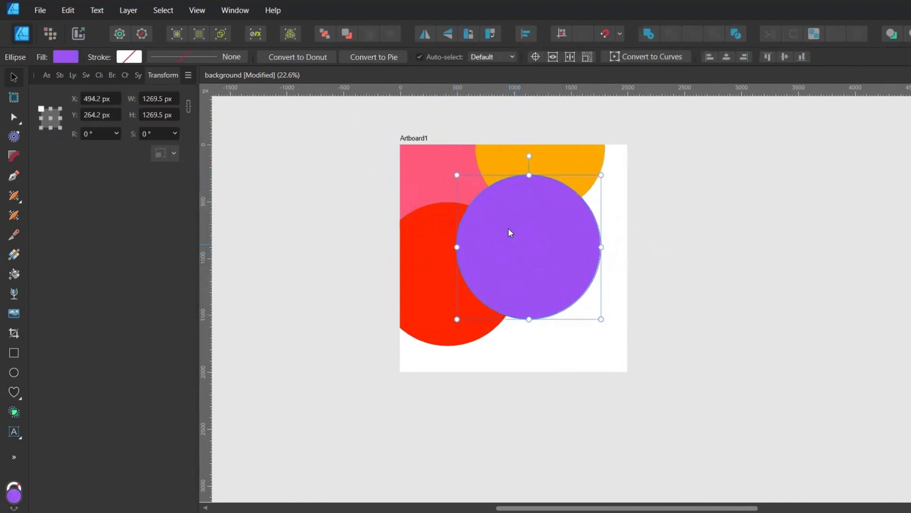
Duplicate the red circle to the artboard's upper-right corner and reorder the orange circle above both red ones
{"action": "left_click", "coordinate": [430, 273]}
{"action": "left_click_drag", "start_coordinate": [429, 269], "coordinate": [621, 221]}
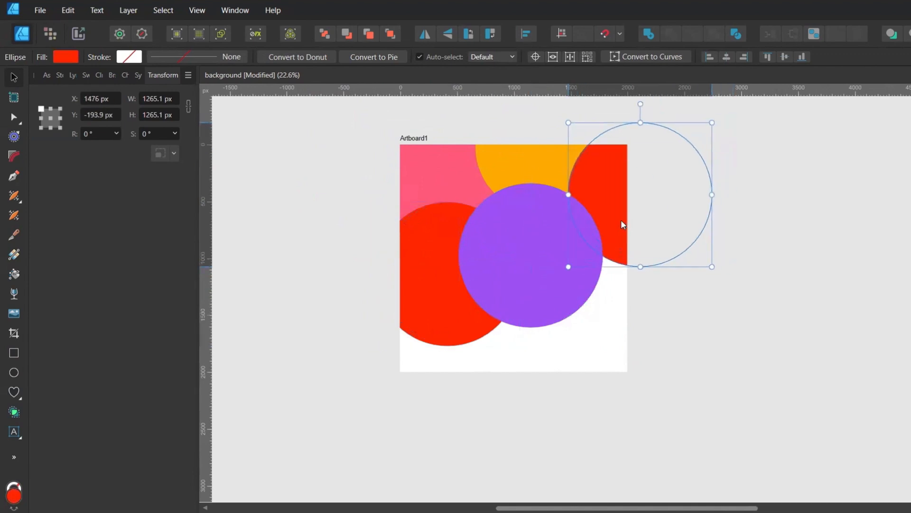
{"action": "left_click", "coordinate": [80, 75]}
{"action": "left_click", "coordinate": [36, 118]}
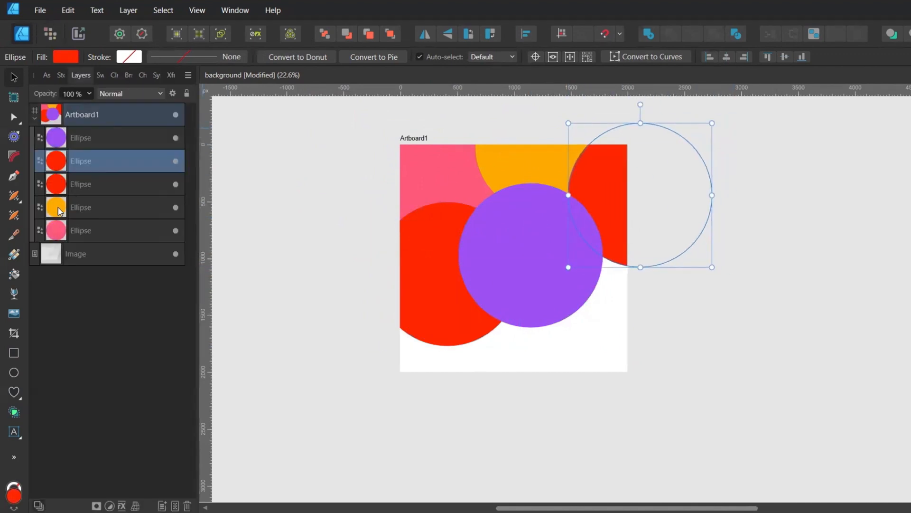
{"action": "left_click_drag", "start_coordinate": [64, 155], "coordinate": [64, 151]}
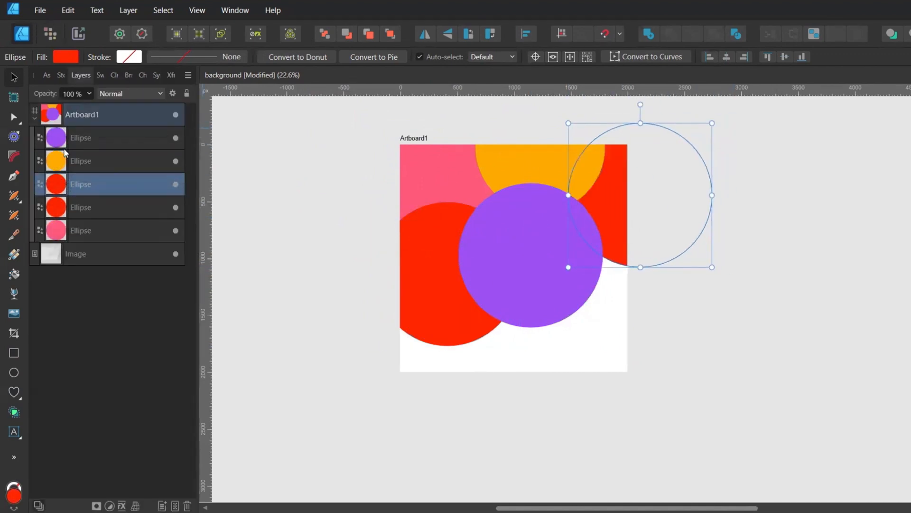
Duplicate the orange circle to the artboard's lower-left corner and send the copy behind all other circles
{"action": "left_click", "coordinate": [494, 168]}
{"action": "left_click_drag", "start_coordinate": [499, 167], "coordinate": [404, 384]}
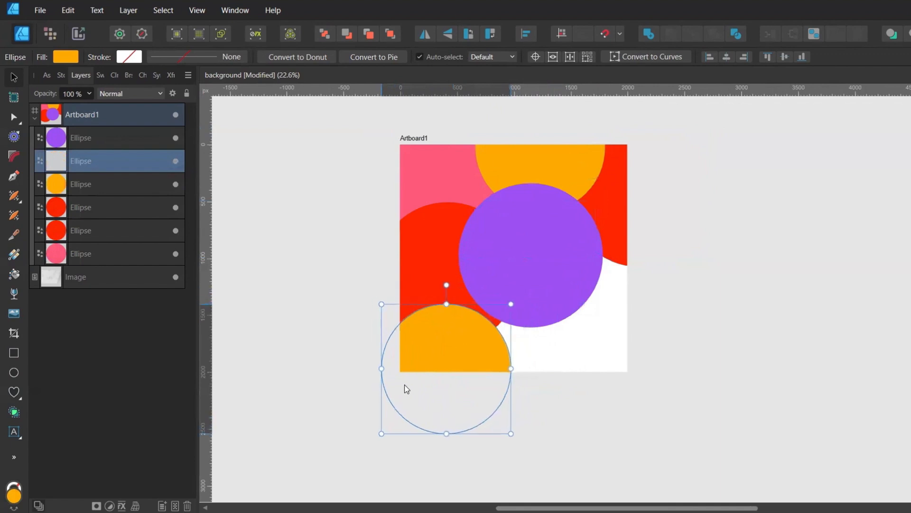
{"action": "left_click", "coordinate": [324, 32]}
Duplicate the pink circle to the artboard's lower-right corner and enlarge the copy to cover that corner
{"action": "left_click", "coordinate": [432, 165]}
{"action": "left_click_drag", "start_coordinate": [432, 165], "coordinate": [545, 349]}
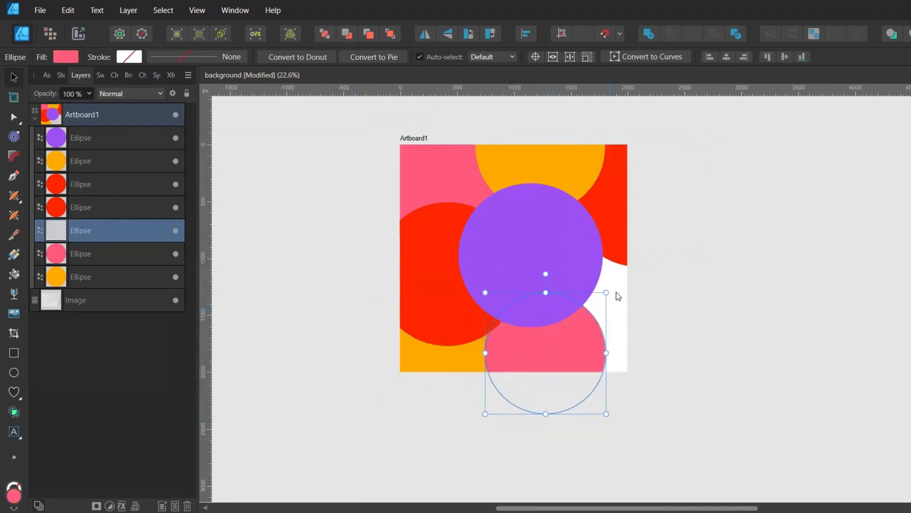
{"action": "left_click_drag", "start_coordinate": [607, 293], "coordinate": [649, 254]}
{"action": "left_click_drag", "start_coordinate": [606, 371], "coordinate": [615, 350]}
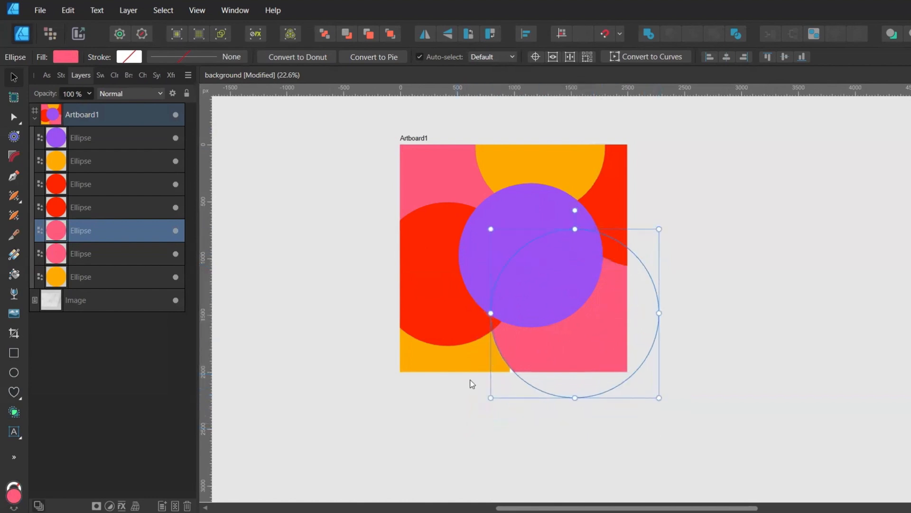
Enlarge the lower-left orange circle to fill the remaining white gap along the bottom edge
{"action": "left_click", "coordinate": [470, 364]}
{"action": "mouse_move", "coordinate": [511, 428]}
{"action": "left_mouse_down"}
{"action": "mouse_move", "coordinate": [569, 487]}
{"action": "mouse_move", "coordinate": [511, 426]}
{"action": "left_mouse_up"}
{"action": "left_click", "coordinate": [813, 245]}
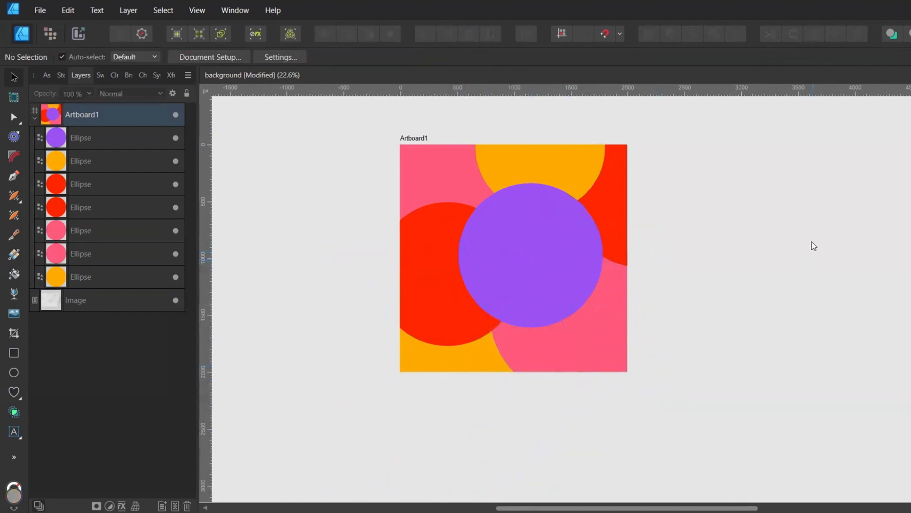
Select all seven ellipses and apply a Gaussian Blur layer effect with a 120 px radius
{"action": "left_click", "coordinate": [67, 142]}
{"action": "left_click", "coordinate": [67, 273], "text": "shift"}
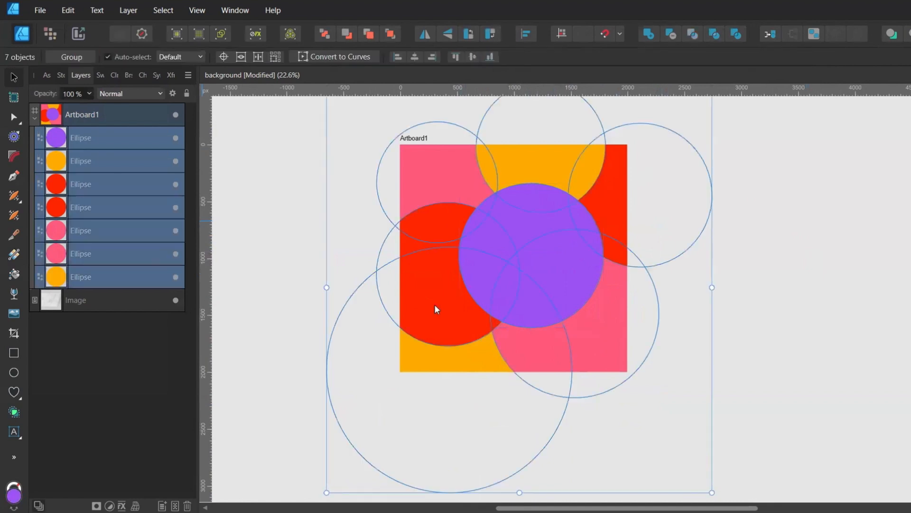
{"action": "scroll", "coordinate": [439, 306], "scroll_direction": "left", "scroll_amount": 5}
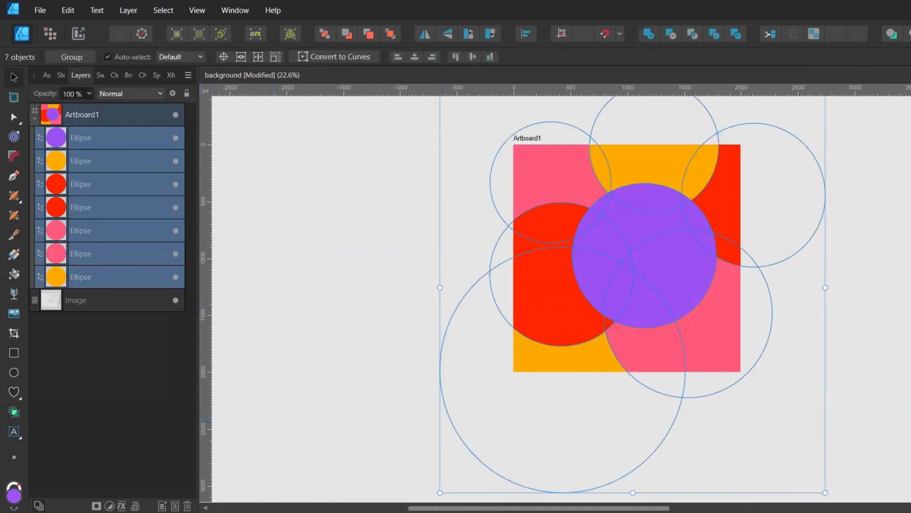
{"action": "left_click_drag", "start_coordinate": [457, 82], "coordinate": [242, 180]}
{"action": "left_click", "coordinate": [373, 208]}
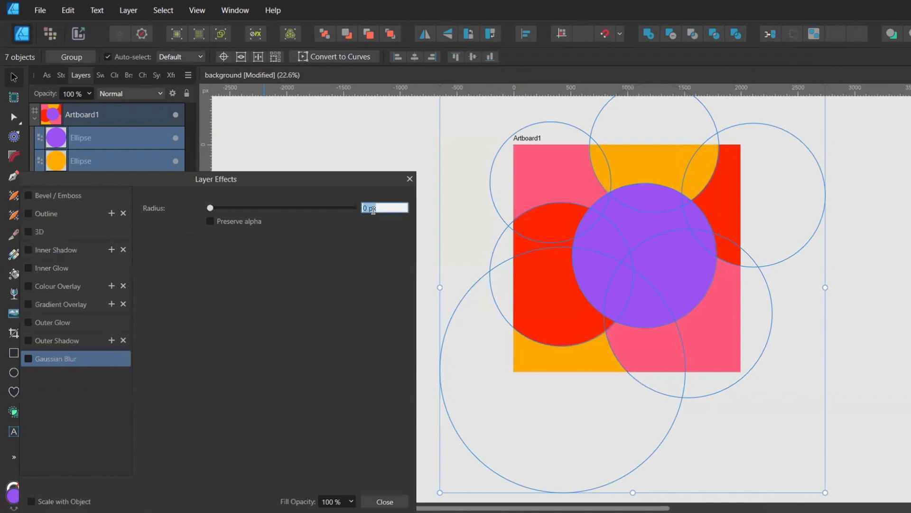
{"action": "type", "text": "120"}
{"action": "key", "text": "Return"}
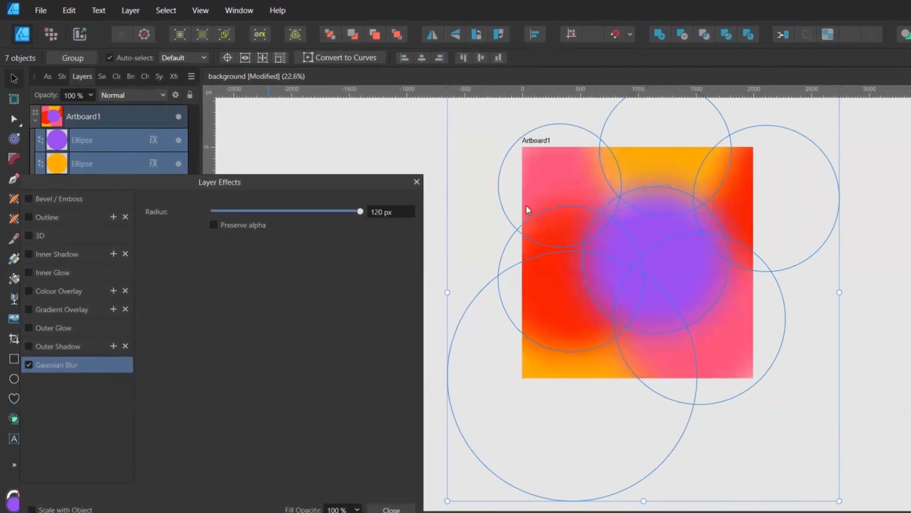
Raise the Gaussian Blur radius of all the circles to 150 px and further up to 210 px
{"action": "left_click", "coordinate": [402, 215]}
{"action": "type", "text": "150"}
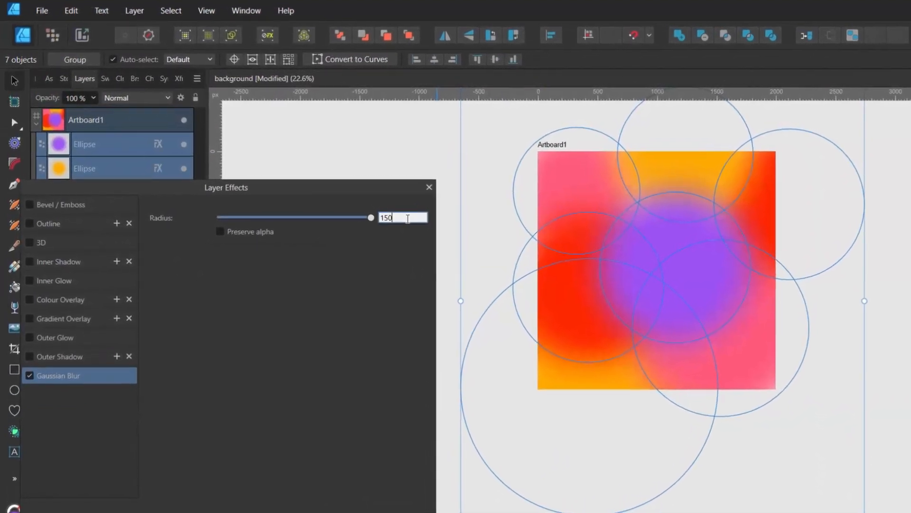
{"action": "key", "text": "Return"}
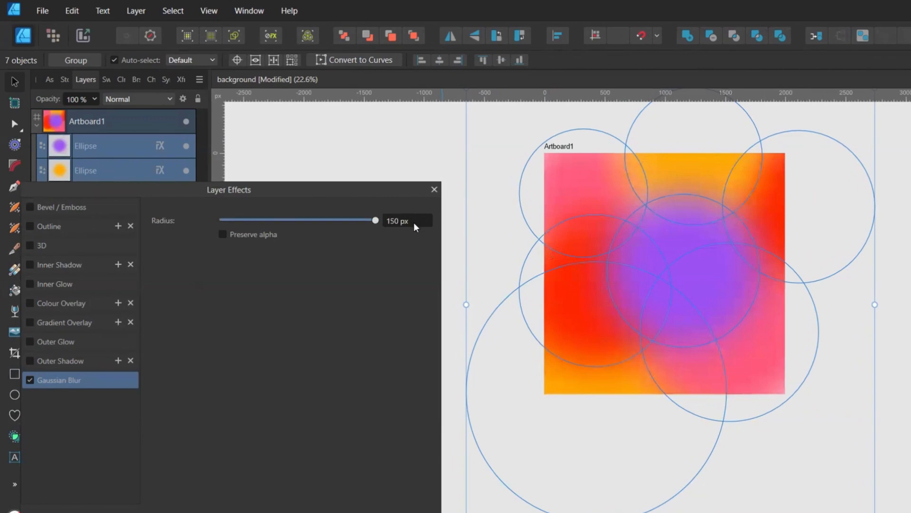
{"action": "left_click", "coordinate": [410, 220]}
{"action": "type", "text": "210"}
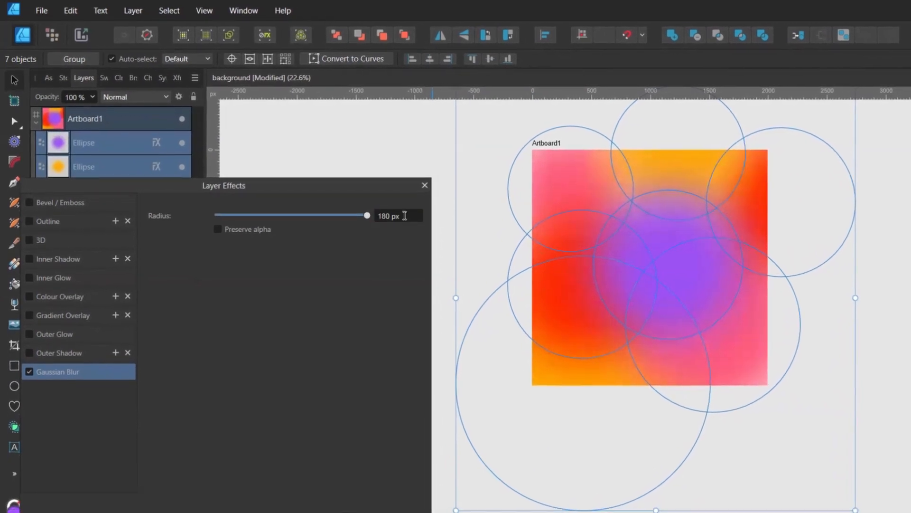
{"action": "key", "text": "Return"}
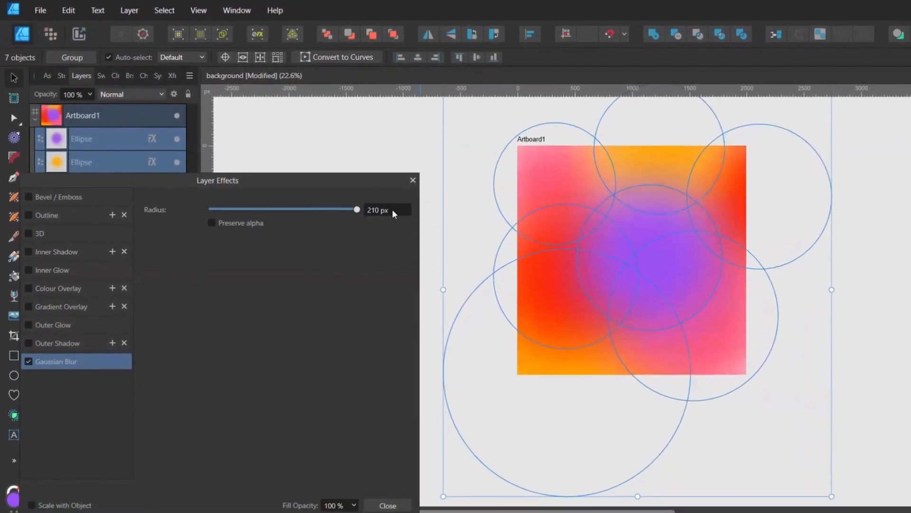
{"action": "left_click", "coordinate": [470, 164]}
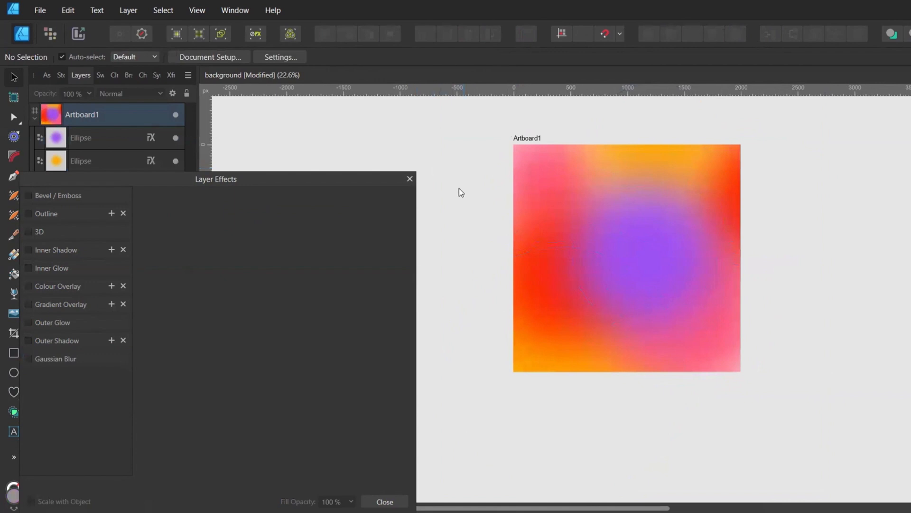
Set the Gaussian Blur radius of the purple circle alone to 250 px
{"action": "left_click", "coordinate": [599, 263]}
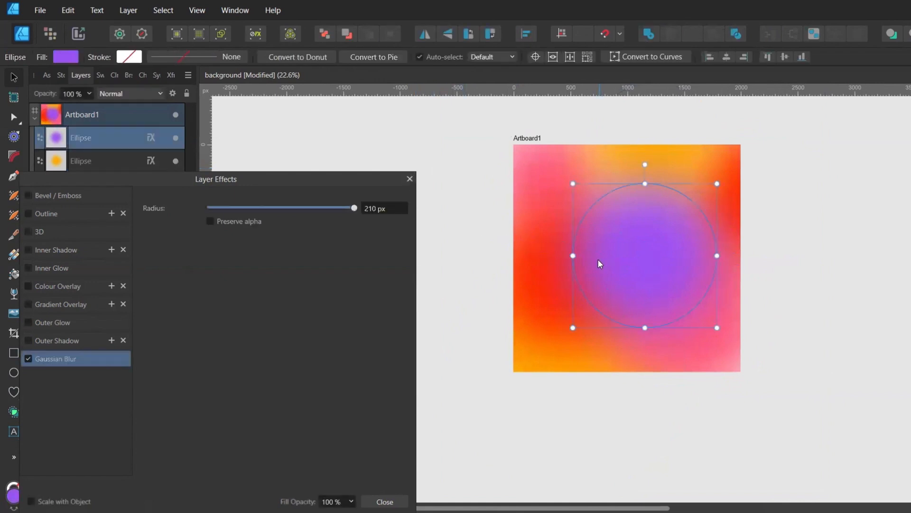
{"action": "left_click", "coordinate": [379, 210]}
{"action": "type", "text": "250"}
{"action": "key", "text": "Return"}
{"action": "left_click", "coordinate": [447, 149]}
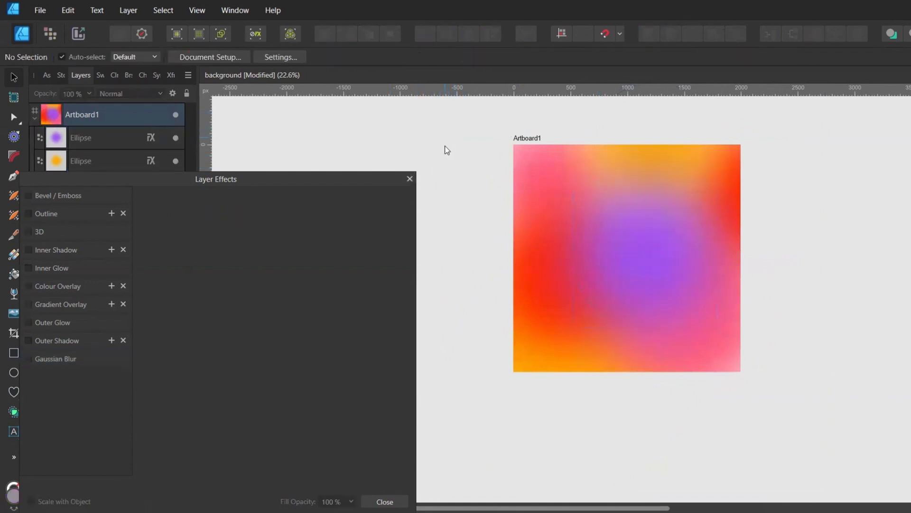
Enlarge the purple circle slightly and adjust the orange circle at the artboard's upper edge to refine the blend
{"action": "left_click", "coordinate": [649, 234]}
{"action": "left_click_drag", "start_coordinate": [719, 184], "coordinate": [726, 173]}
{"action": "left_click", "coordinate": [686, 155]}
{"action": "left_click_drag", "start_coordinate": [719, 212], "coordinate": [681, 206]}
Shift the lower-right pink circle outward and enlarge the upper-left pink circle over its corner, then close the layer effects
{"action": "left_click", "coordinate": [717, 369]}
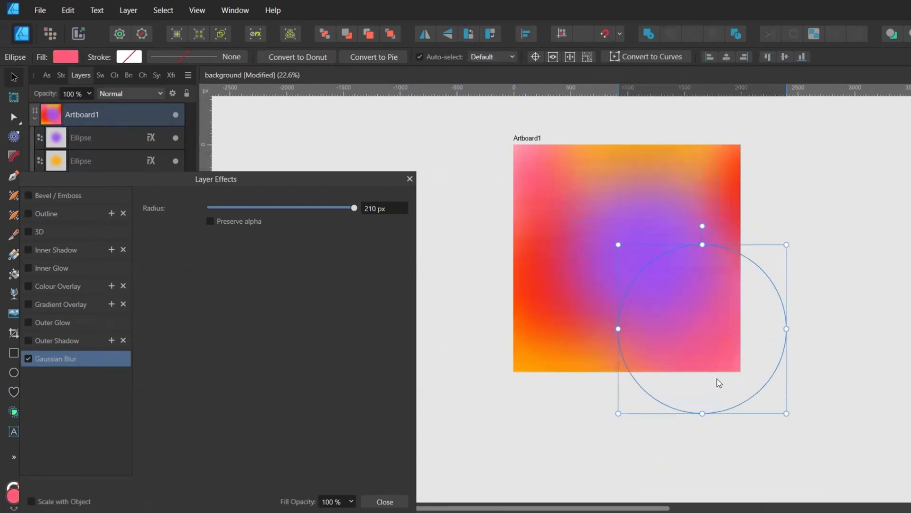
{"action": "left_click", "coordinate": [519, 156]}
{"action": "left_click_drag", "start_coordinate": [565, 204], "coordinate": [543, 192]}
{"action": "left_click_drag", "start_coordinate": [589, 231], "coordinate": [566, 241]}
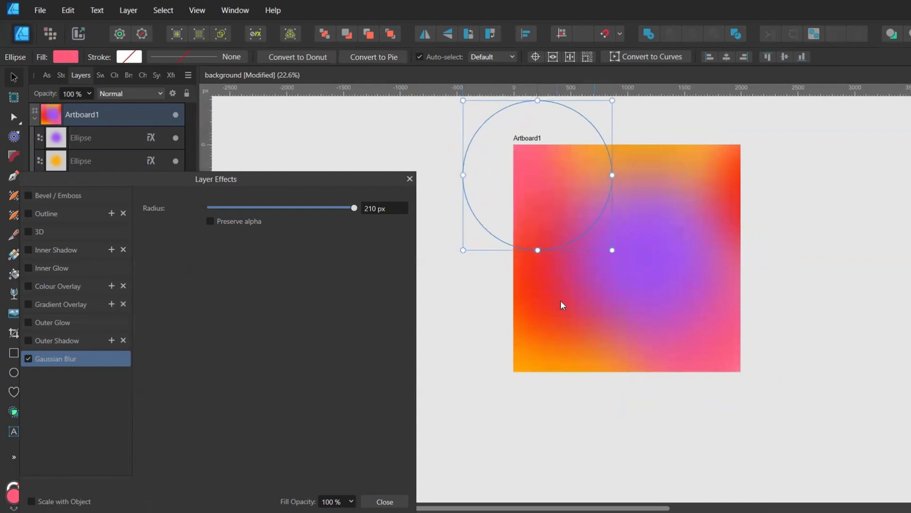
{"action": "left_click", "coordinate": [418, 178]}
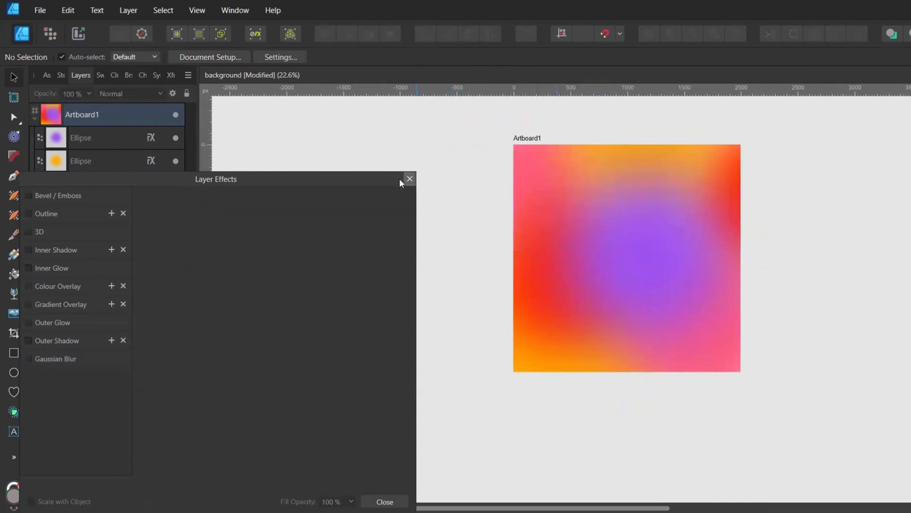
{"action": "left_click", "coordinate": [410, 178]}
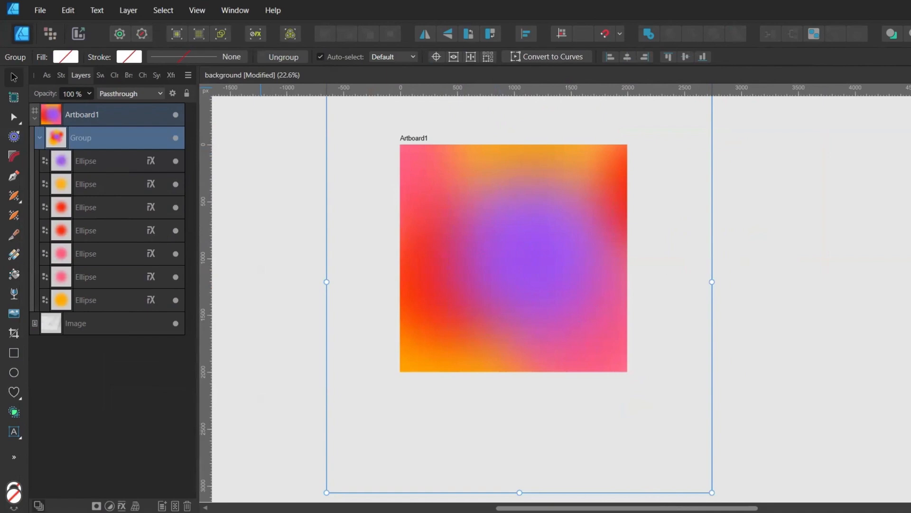
Group all the circles, add a Selective Colour adjustment to the group, and raise Magenta to about 25% for the Reds
{"action": "left_click", "coordinate": [109, 505]}
{"action": "left_click", "coordinate": [169, 408]}
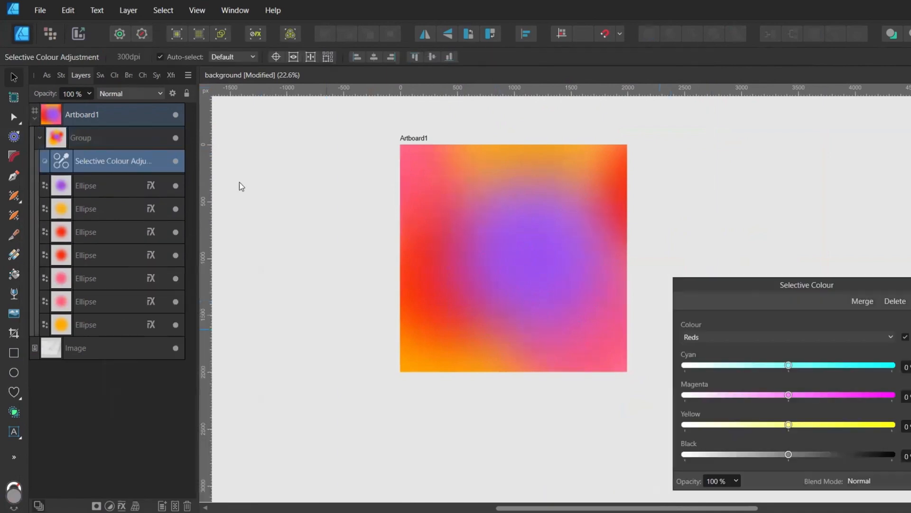
{"action": "left_click_drag", "start_coordinate": [788, 395], "coordinate": [814, 396]}
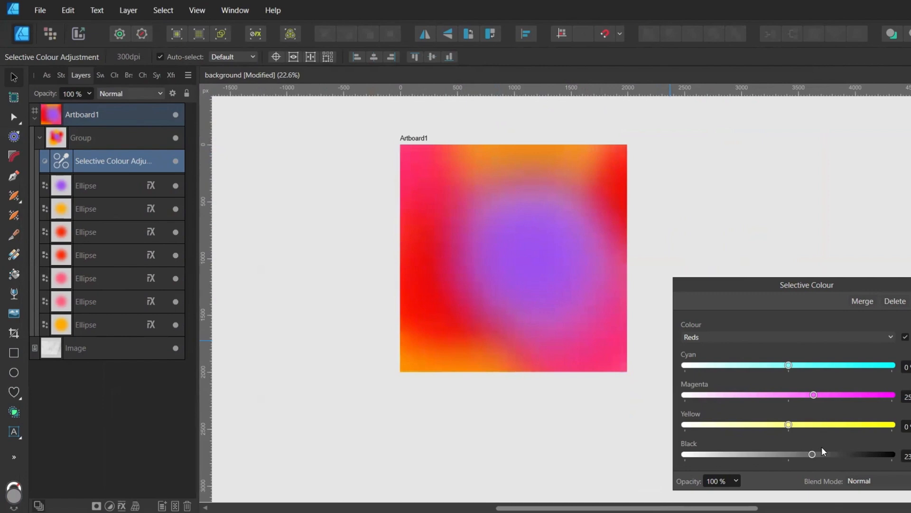
Increase the Yellow amount slightly for the Yellows range in the Selective Colour adjustment
{"action": "left_click", "coordinate": [702, 337]}
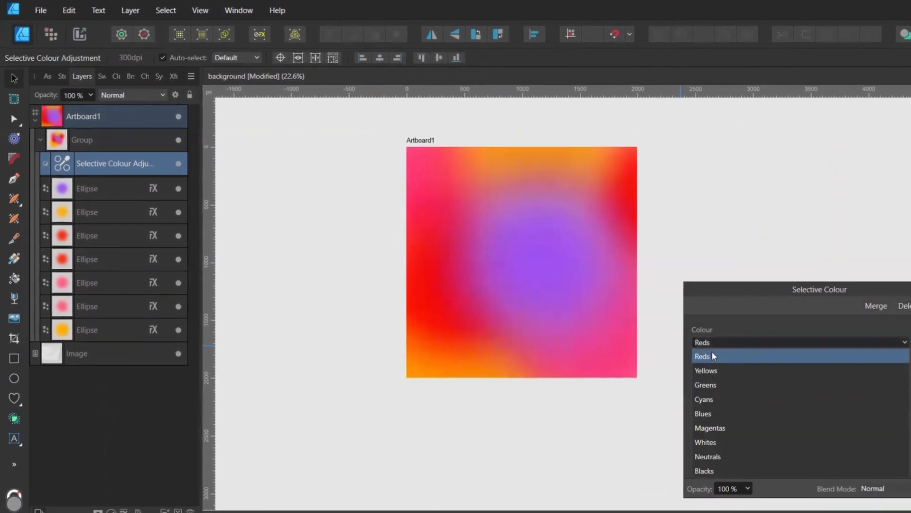
{"action": "left_click", "coordinate": [702, 347]}
{"action": "left_click_drag", "start_coordinate": [806, 434], "coordinate": [822, 434]}
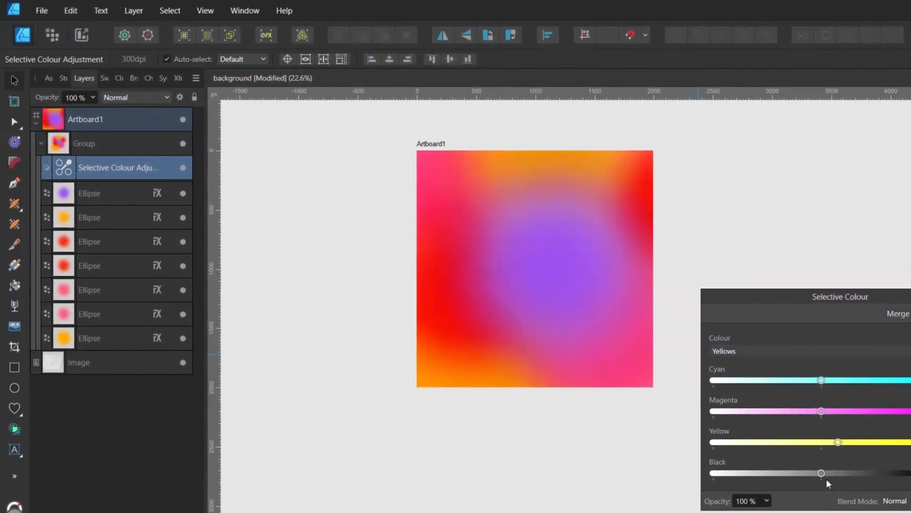
Raise the Magenta and Black amounts for the Magentas range in the Selective Colour adjustment
{"action": "left_click", "coordinate": [752, 353]}
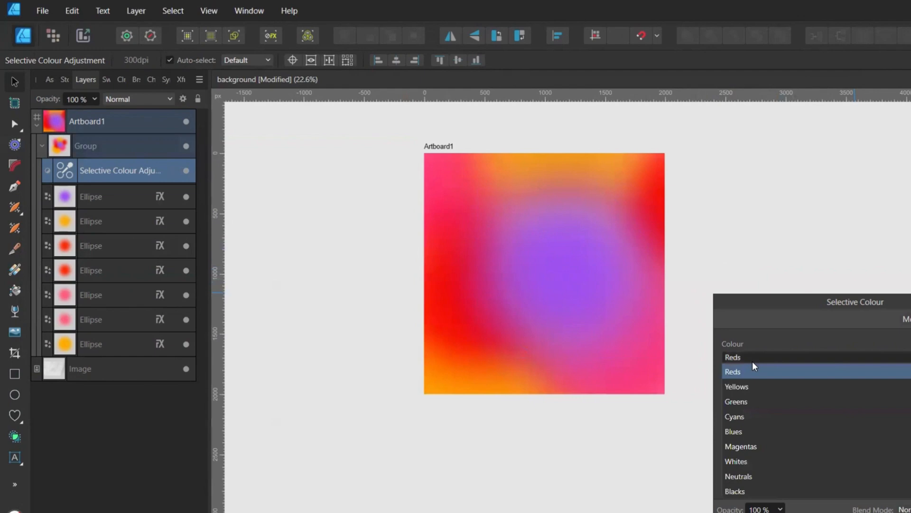
{"action": "left_click", "coordinate": [746, 442]}
{"action": "left_click_drag", "start_coordinate": [833, 415], "coordinate": [809, 401]}
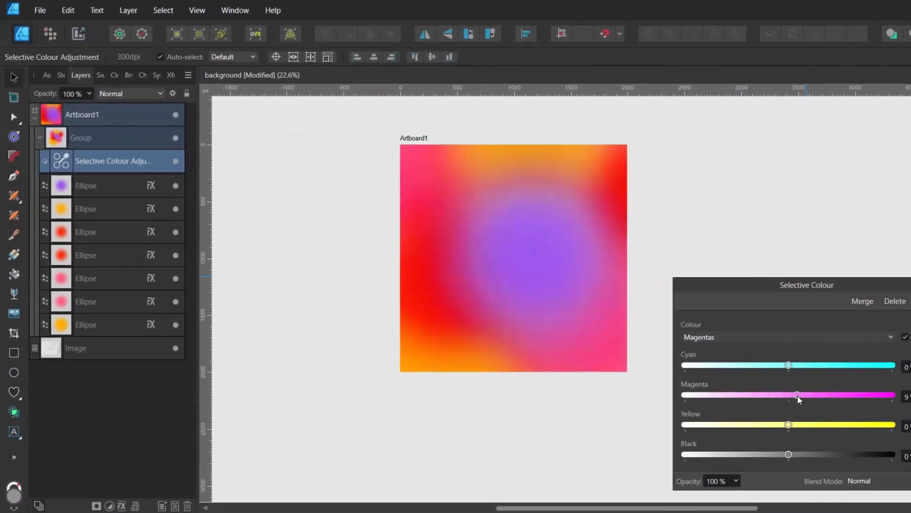
{"action": "mouse_move", "coordinate": [789, 456]}
{"action": "left_mouse_down"}
{"action": "mouse_move", "coordinate": [778, 459]}
{"action": "mouse_move", "coordinate": [804, 453]}
{"action": "left_mouse_up"}
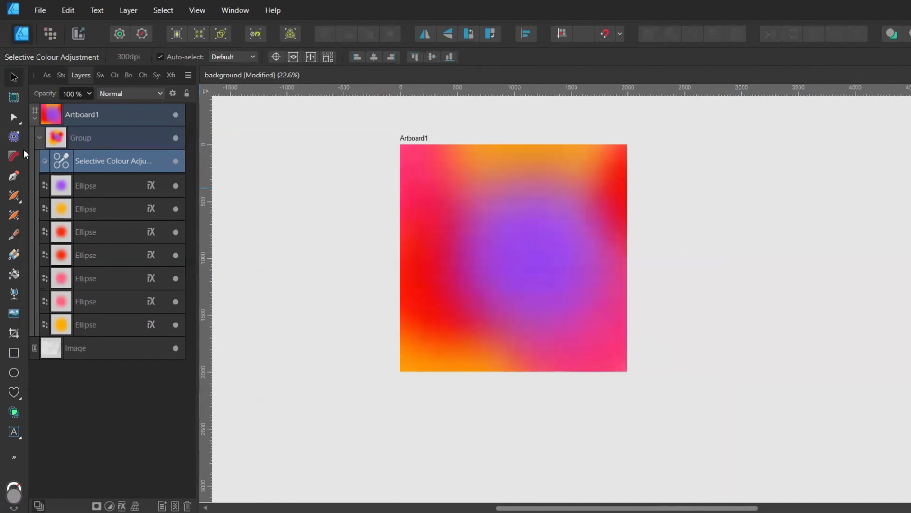
Collapse and duplicate the blurred circle group, and hide the lower group to keep it as a backup
{"action": "left_click", "coordinate": [39, 137]}
{"action": "left_click", "coordinate": [55, 141]}
{"action": "key", "text": "ctrl+j"}
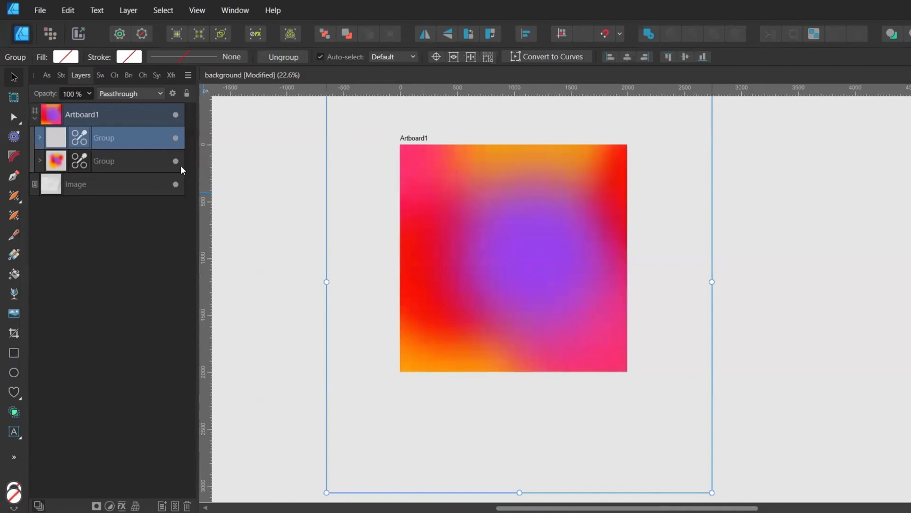
{"action": "left_click", "coordinate": [176, 161]}
Rasterise the upper copy of the circle group into a pixel layer and save the document
{"action": "right_click", "coordinate": [61, 143]}
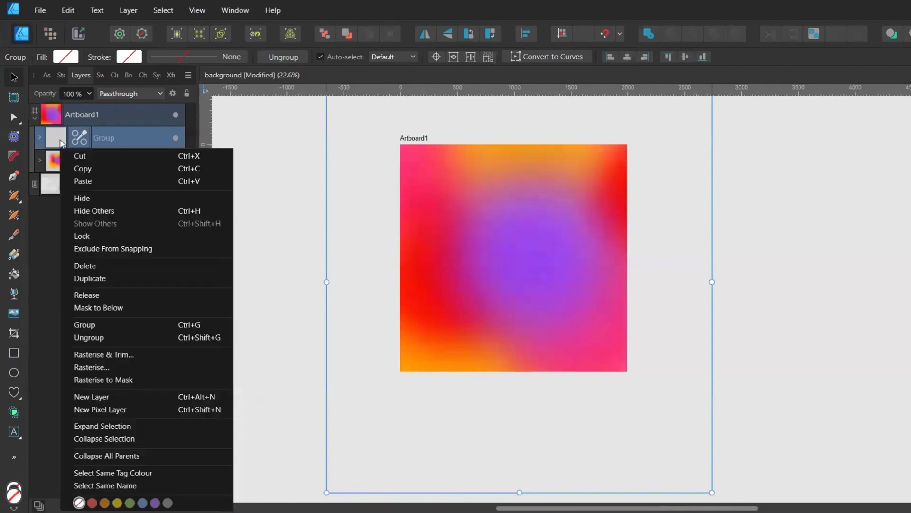
{"action": "left_click", "coordinate": [114, 367]}
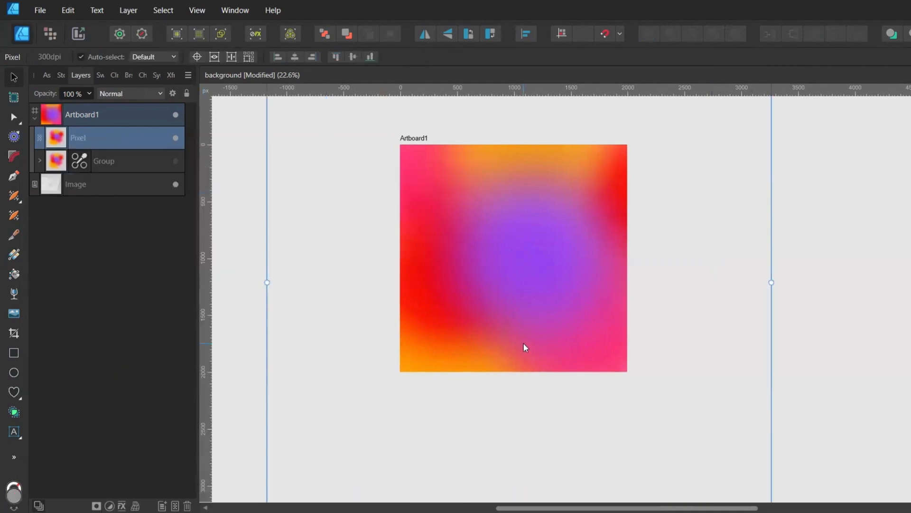
{"action": "key", "text": "ctrl+s"}
Add a new layer above the pixel background and draw a small grey square on it
{"action": "key", "text": "ctrl+shift+n"}
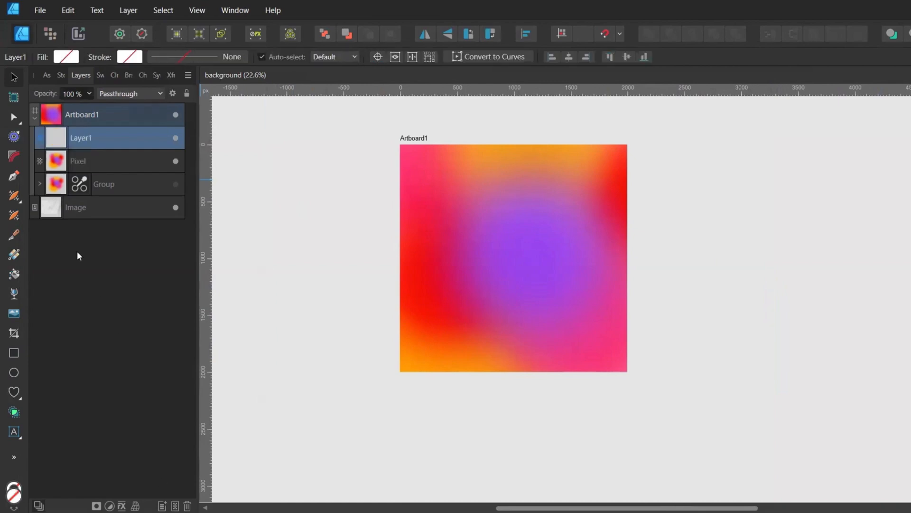
{"action": "left_click", "coordinate": [14, 354]}
{"action": "left_click_drag", "start_coordinate": [464, 172], "coordinate": [476, 185]}
{"action": "key", "text": "v"}
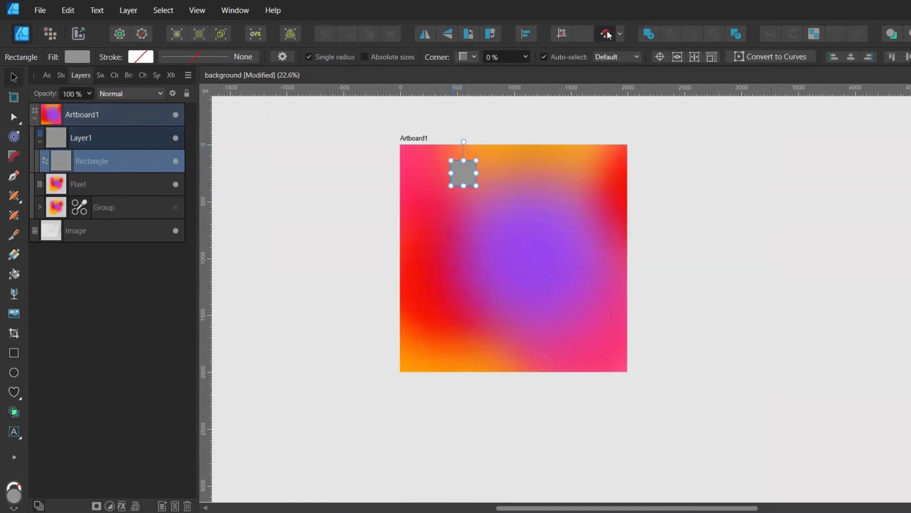
Snap the grey square to the artboard's top-left corner and set its size to 250 × 250 px
{"action": "scroll", "coordinate": [452, 144], "scroll_direction": "up", "scroll_amount": 3}
{"action": "left_click_drag", "start_coordinate": [467, 175], "coordinate": [388, 151]}
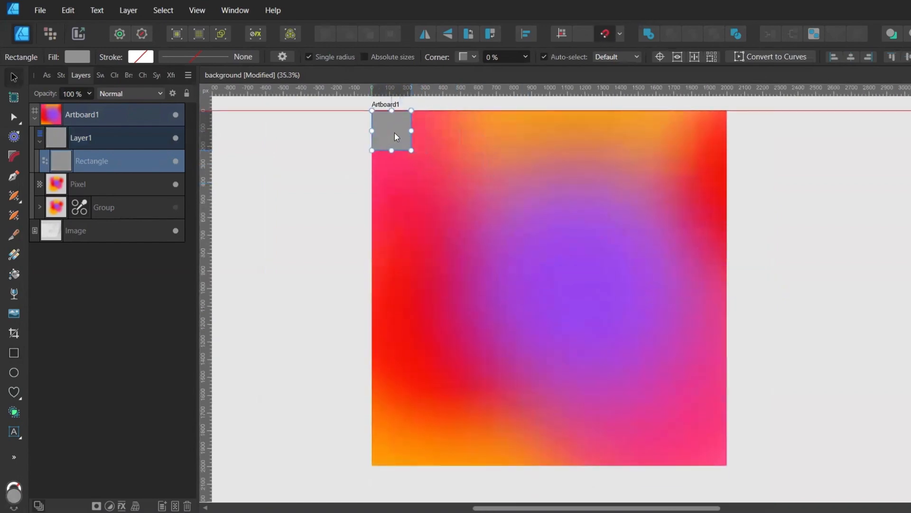
{"action": "left_click", "coordinate": [170, 75]}
{"action": "left_click", "coordinate": [165, 99]}
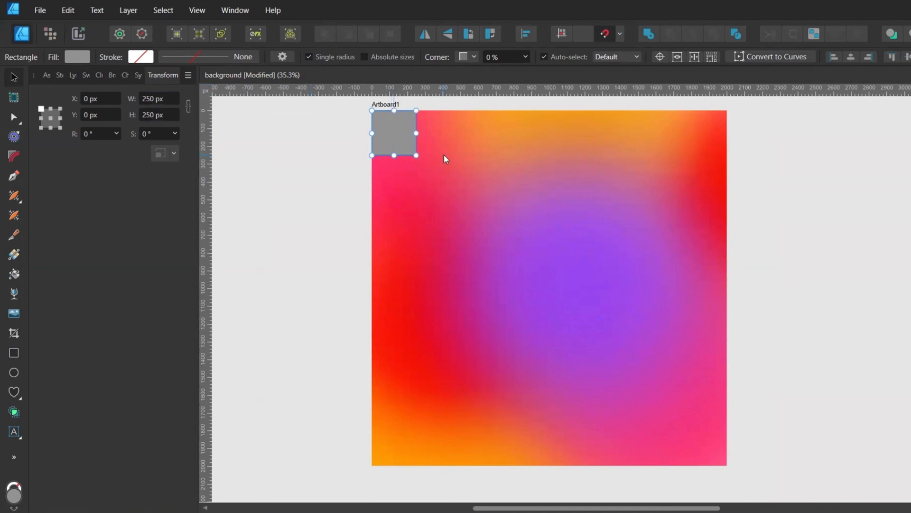
Duplicate the grey square and arrange the copies into a two-by-two block in the artboard's top-left corner
{"action": "key", "text": "ctrl+j"}
{"action": "left_click_drag", "start_coordinate": [391, 141], "coordinate": [437, 180]}
{"action": "key", "text": "ctrl+a"}
{"action": "key", "text": "ctrl+j"}
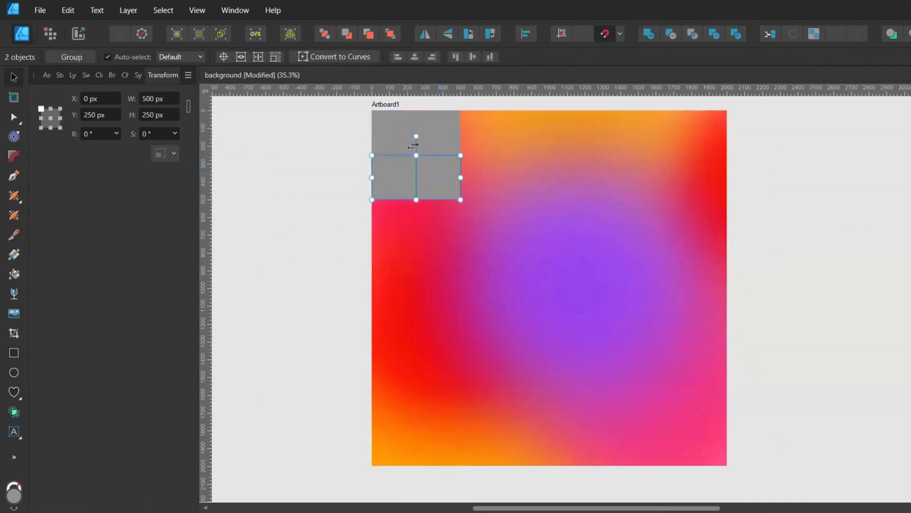
Recolour the block's upper-left square light grey and its lower-right square an even paler grey
{"action": "left_click", "coordinate": [412, 147]}
{"action": "left_click", "coordinate": [85, 75]}
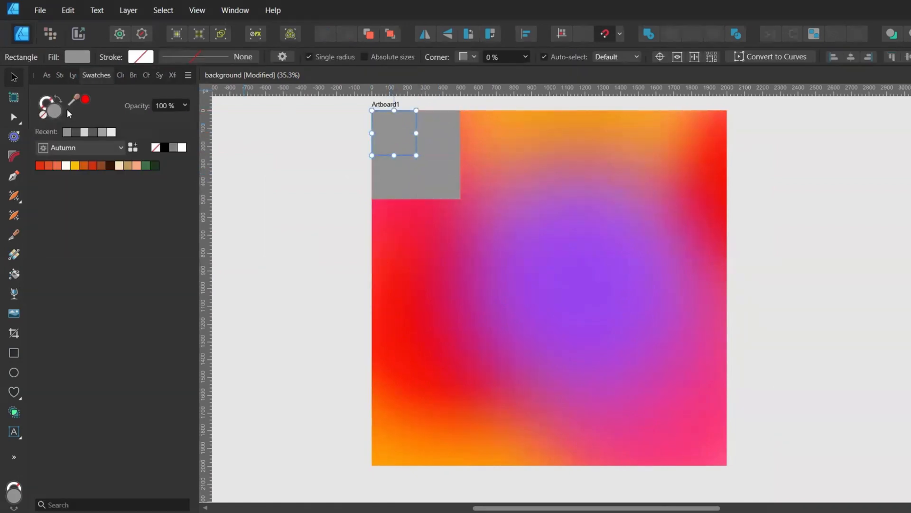
{"action": "double_click", "coordinate": [55, 110]}
{"action": "left_click_drag", "start_coordinate": [324, 217], "coordinate": [294, 200]}
{"action": "left_click_drag", "start_coordinate": [17, 326], "coordinate": [17, 271]}
{"action": "scroll", "coordinate": [466, 267], "scroll_direction": "left", "scroll_amount": 1}
{"action": "left_click", "coordinate": [487, 175]}
Recolour the block's lower-left square dark grey and darken the upper-right square slightly
{"action": "left_click", "coordinate": [454, 177]}
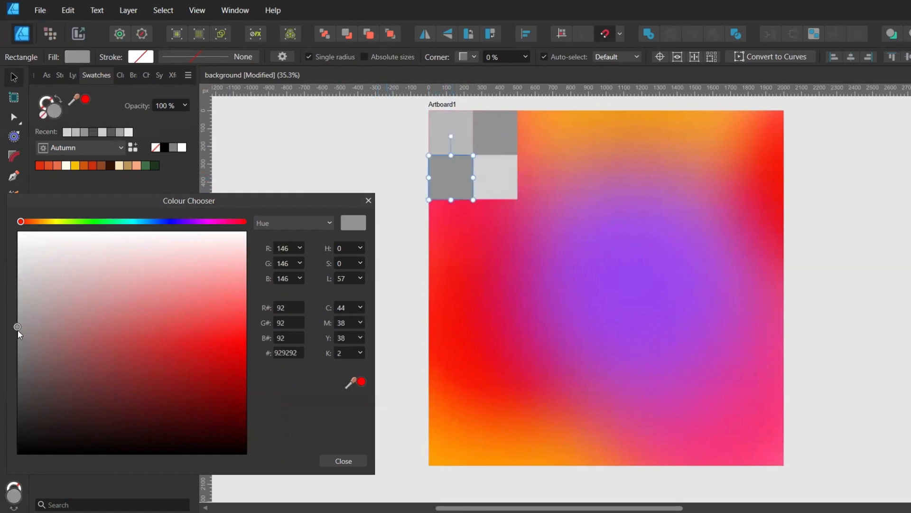
{"action": "left_click_drag", "start_coordinate": [17, 326], "coordinate": [9, 378]}
{"action": "left_click", "coordinate": [485, 142]}
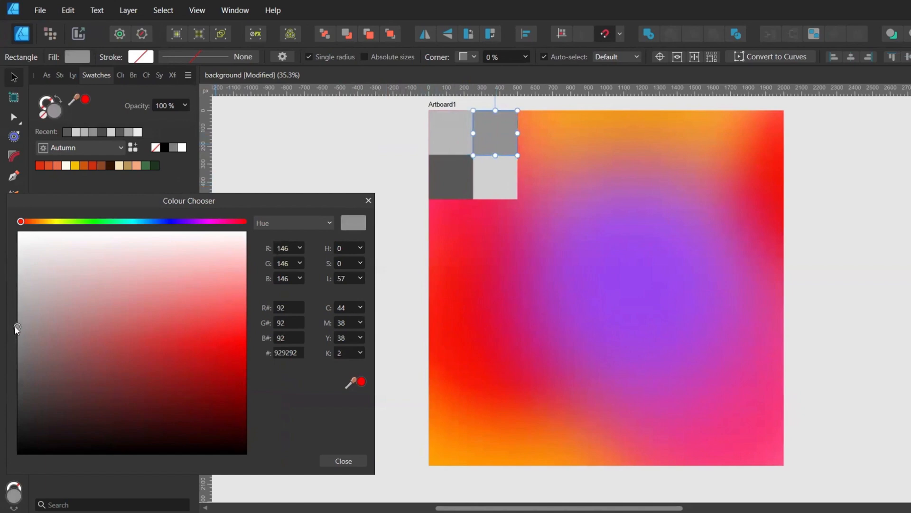
{"action": "left_click_drag", "start_coordinate": [16, 328], "coordinate": [17, 330]}
{"action": "left_click", "coordinate": [368, 201]}
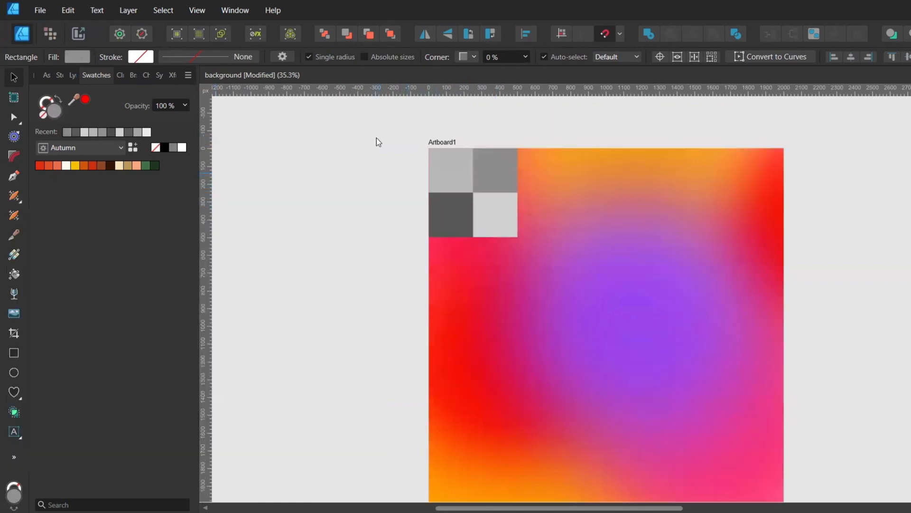
Select the four grey squares and group them
{"action": "left_click_drag", "start_coordinate": [366, 120], "coordinate": [582, 307]}
{"action": "left_click", "coordinate": [71, 56]}
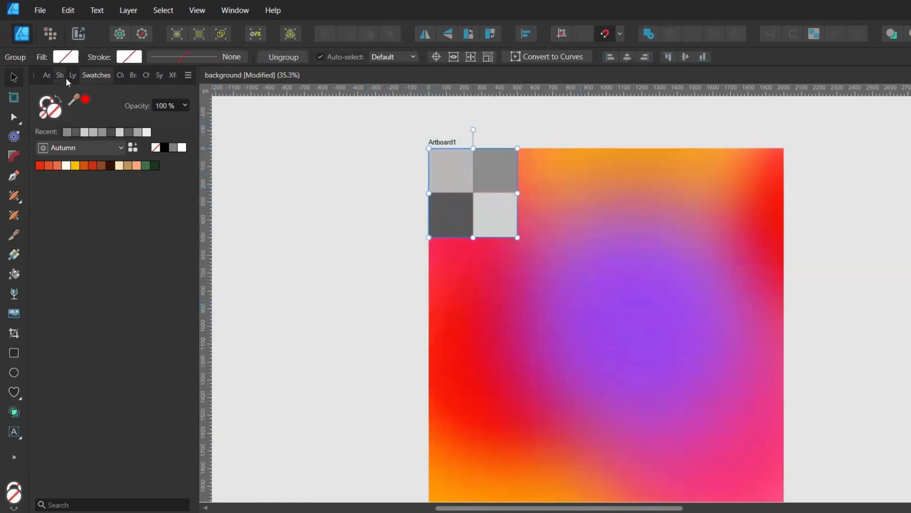
Fill the artboard's top row with three copies of the grey square group, rotating the copies to vary the tile pattern
{"action": "left_click", "coordinate": [72, 75]}
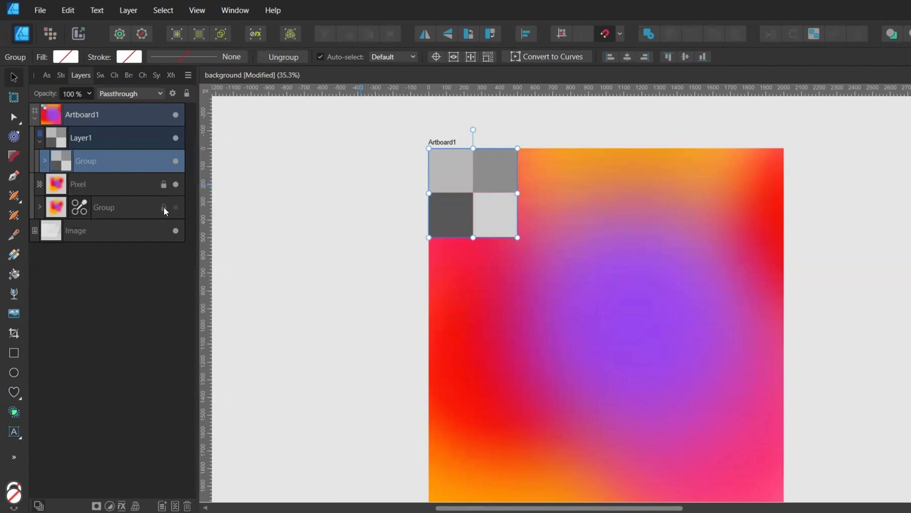
{"action": "left_click", "coordinate": [311, 203]}
{"action": "scroll", "coordinate": [364, 206], "scroll_direction": "right", "scroll_amount": 2}
{"action": "scroll", "coordinate": [364, 206], "scroll_direction": "down", "scroll_amount": 1}
{"action": "left_click_drag", "start_coordinate": [435, 187], "coordinate": [512, 187]}
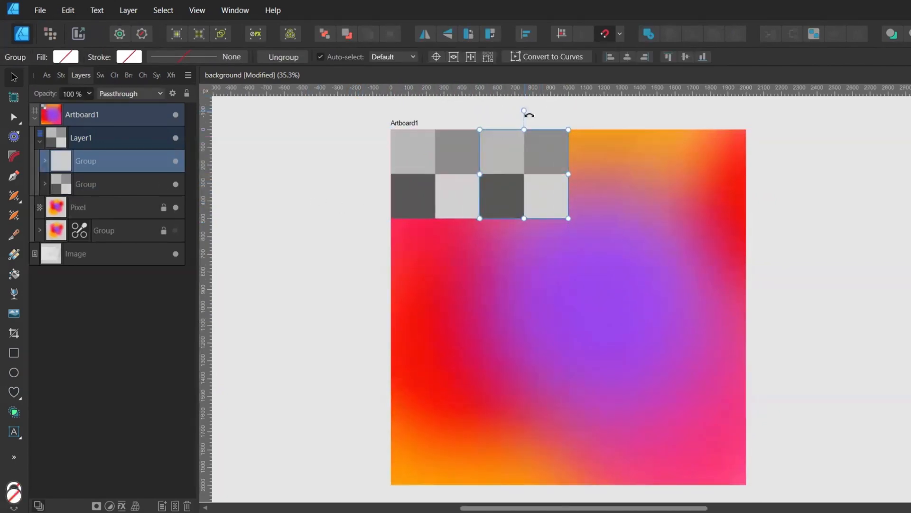
{"action": "left_click_drag", "start_coordinate": [526, 113], "coordinate": [620, 176]}
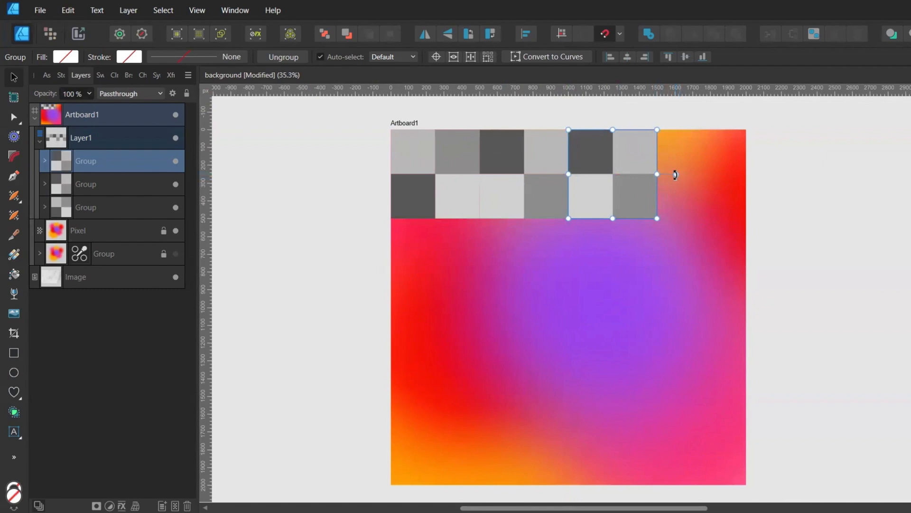
{"action": "left_click_drag", "start_coordinate": [677, 174], "coordinate": [610, 234]}
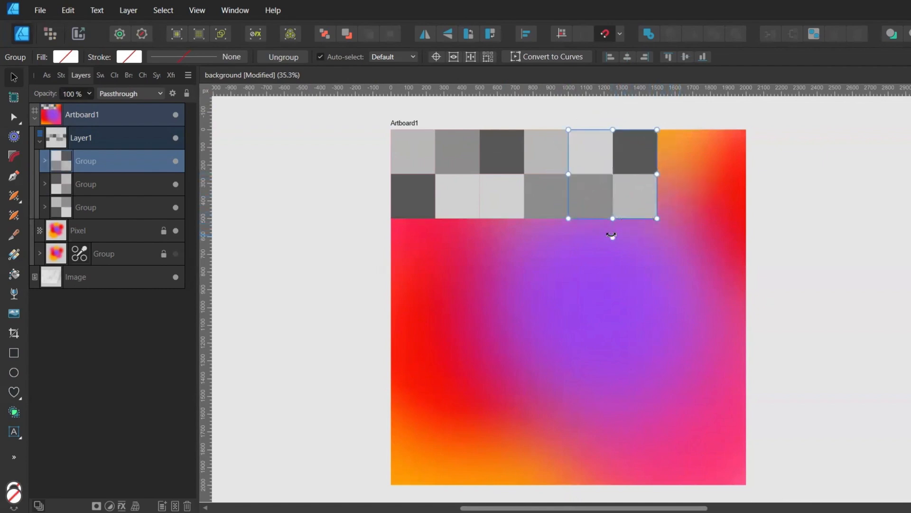
{"action": "key", "text": "ctrl+j"}
{"action": "mouse_move", "coordinate": [633, 185]}
{"action": "left_mouse_down"}
{"action": "mouse_move", "coordinate": [685, 183]}
{"action": "mouse_move", "coordinate": [697, 210]}
{"action": "mouse_move", "coordinate": [662, 193]}
{"action": "mouse_move", "coordinate": [654, 165]}
{"action": "mouse_move", "coordinate": [639, 184]}
{"action": "left_mouse_up"}
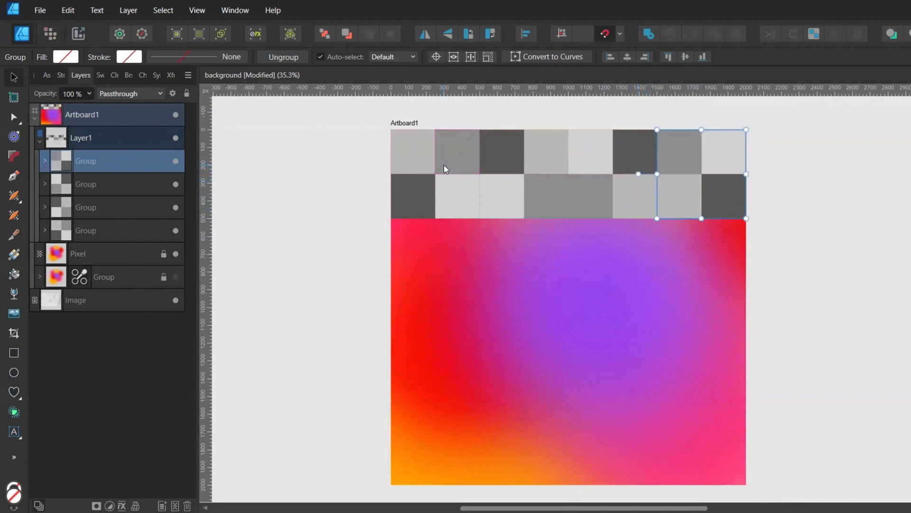
Build the second row of tiles from copies of the top-row groups, shifted one group left, with the first group's copy at the right end
{"action": "left_click", "coordinate": [494, 157]}
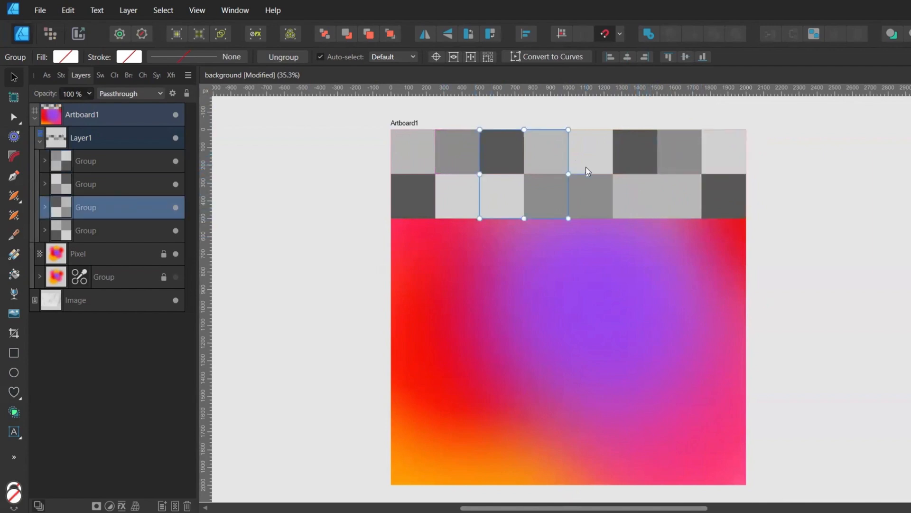
{"action": "left_click", "coordinate": [582, 168], "text": "shift"}
{"action": "left_click", "coordinate": [688, 175], "text": "shift"}
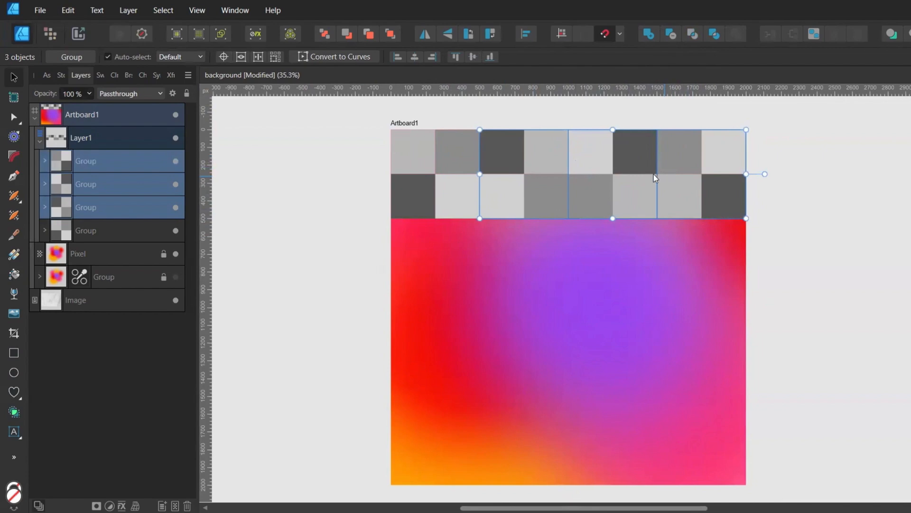
{"action": "key", "text": "ctrl+j"}
{"action": "left_click_drag", "start_coordinate": [591, 154], "coordinate": [509, 245]}
{"action": "left_click", "coordinate": [418, 162]}
{"action": "key", "text": "ctrl+j"}
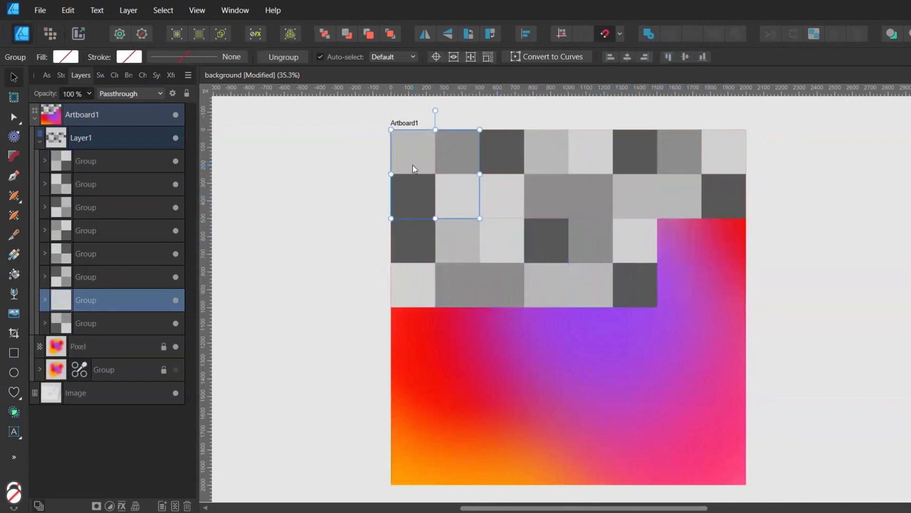
{"action": "left_click_drag", "start_coordinate": [413, 169], "coordinate": [679, 261]}
Build the third row from copies of the second-row groups, shifted one group left, with the first group's copy completing the right end
{"action": "left_click", "coordinate": [522, 247]}
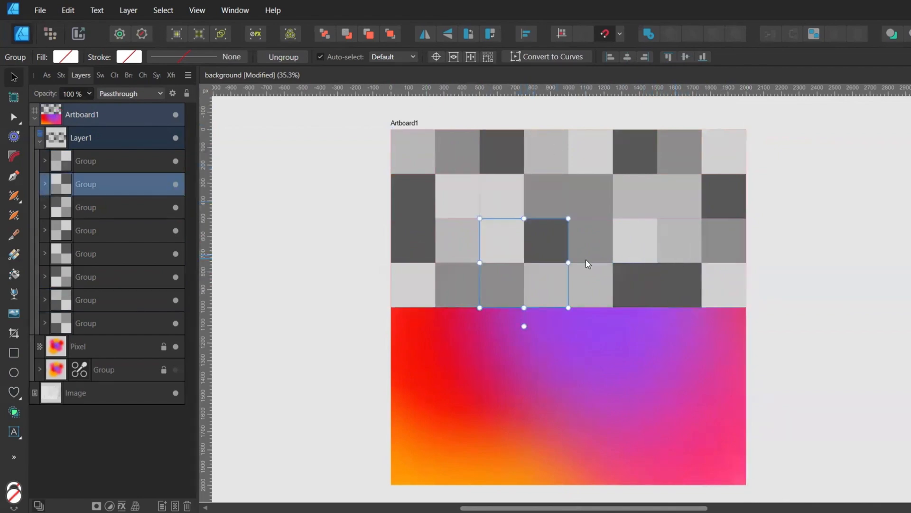
{"action": "left_click", "coordinate": [588, 265], "text": "shift"}
{"action": "left_click", "coordinate": [710, 278], "text": "shift"}
{"action": "left_click_drag", "start_coordinate": [630, 270], "coordinate": [503, 349]}
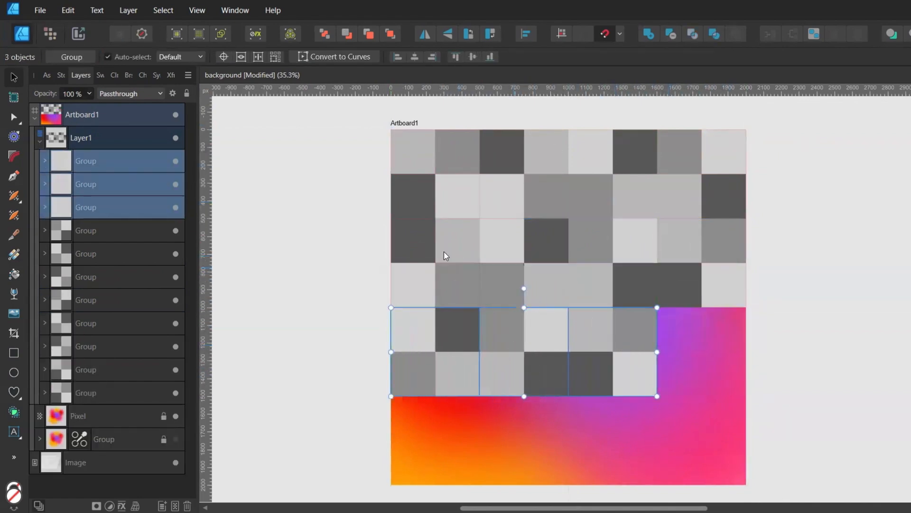
{"action": "left_click", "coordinate": [422, 241]}
{"action": "left_click_drag", "start_coordinate": [423, 241], "coordinate": [691, 334]}
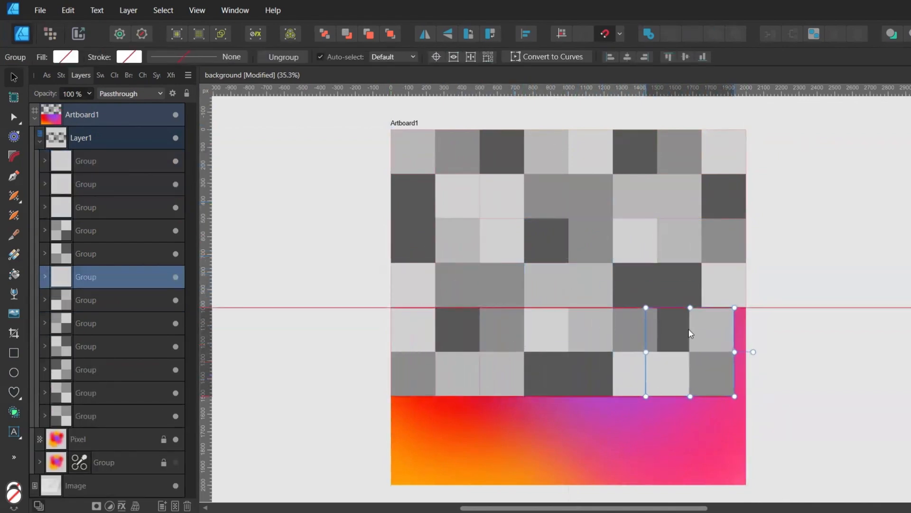
Fill the artboard's bottom row with copies of the third-row groups, using the same one-group shift to the left
{"action": "left_click", "coordinate": [559, 359]}
{"action": "left_click", "coordinate": [612, 361], "text": "shift"}
{"action": "left_click", "coordinate": [702, 363], "text": "shift"}
{"action": "left_click_drag", "start_coordinate": [676, 334], "coordinate": [567, 426], "text": "ctrl"}
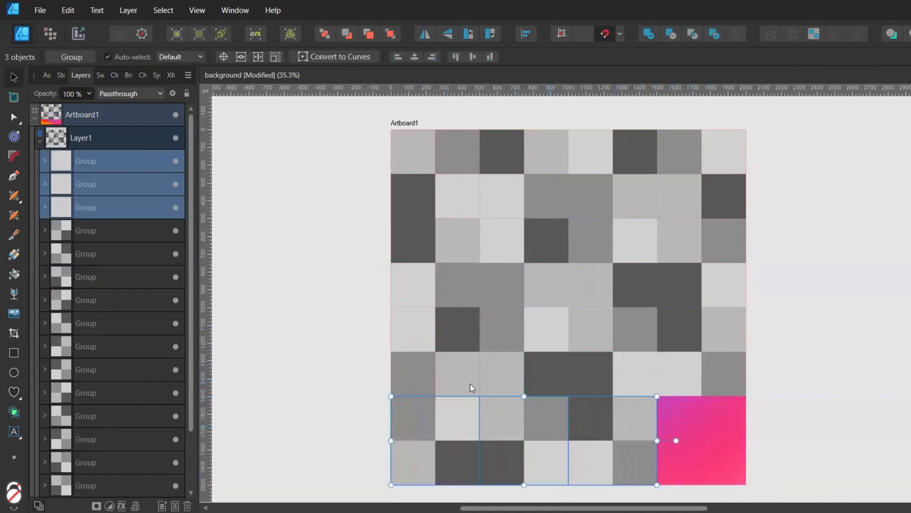
{"action": "left_click", "coordinate": [437, 366]}
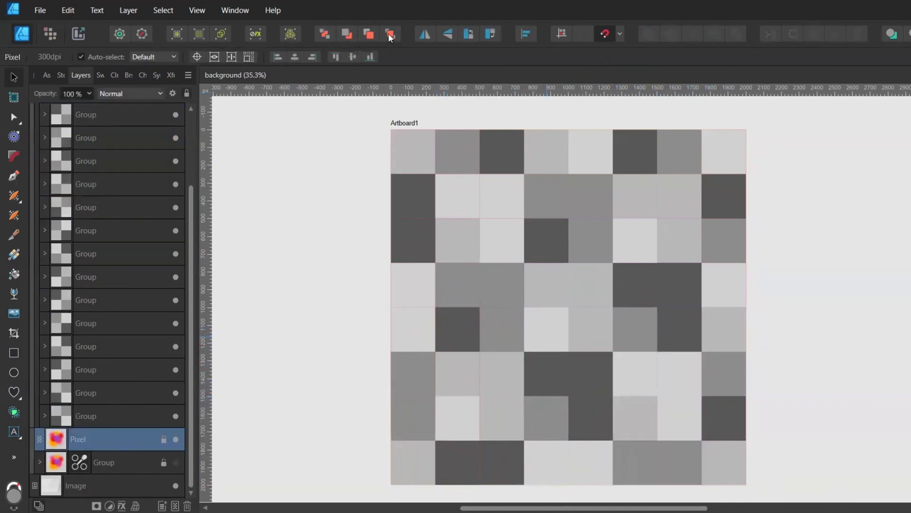
Bring the blurred gradient layer in front of the tiles, using the Colour blend mode at slightly reduced opacity
{"action": "left_click", "coordinate": [388, 33]}
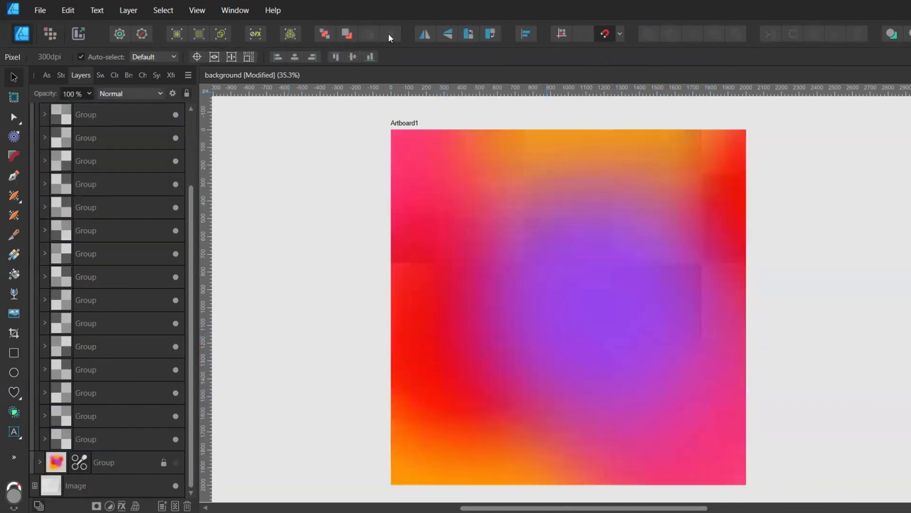
{"action": "left_click", "coordinate": [127, 93]}
{"action": "scroll", "coordinate": [128, 238], "scroll_direction": "down", "scroll_amount": 5}
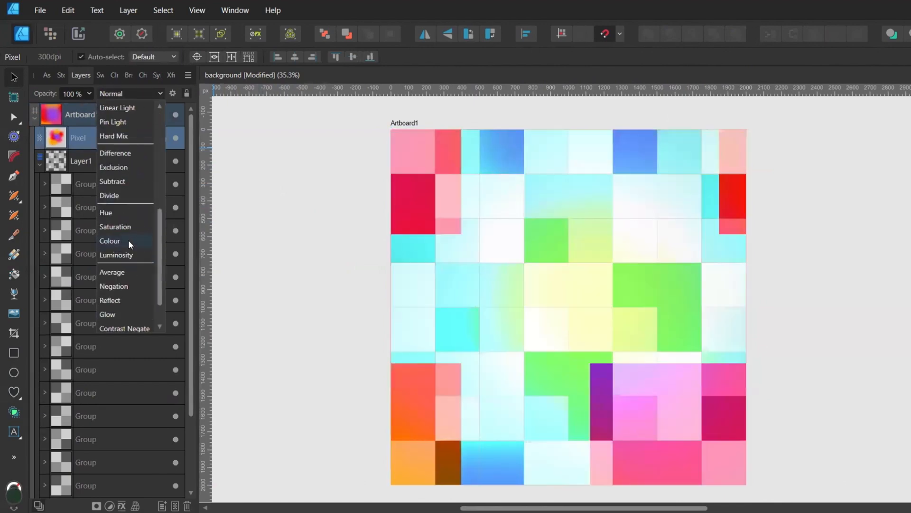
{"action": "left_click", "coordinate": [116, 241]}
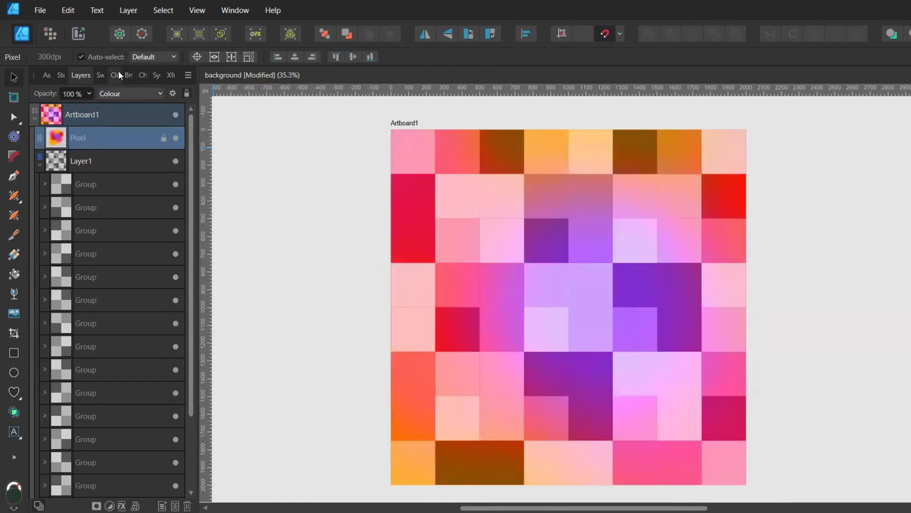
{"action": "left_click", "coordinate": [92, 94]}
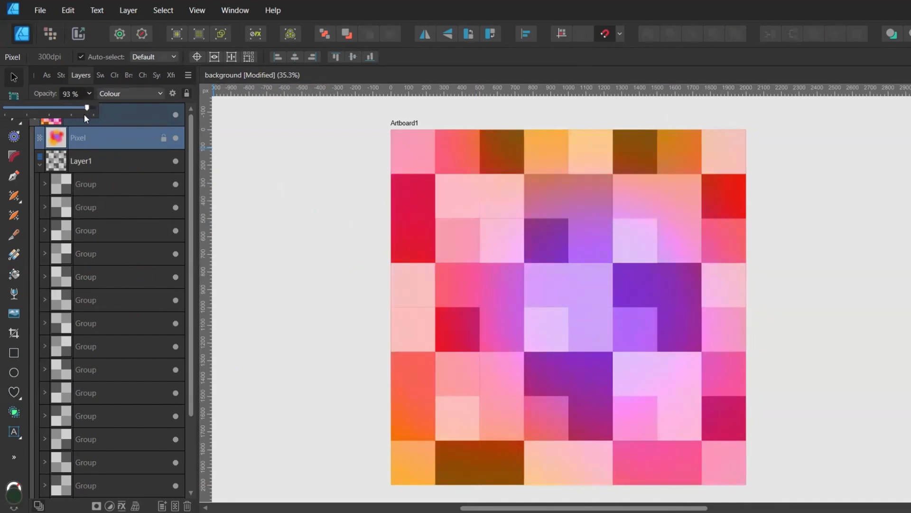
{"action": "left_click", "coordinate": [264, 159]}
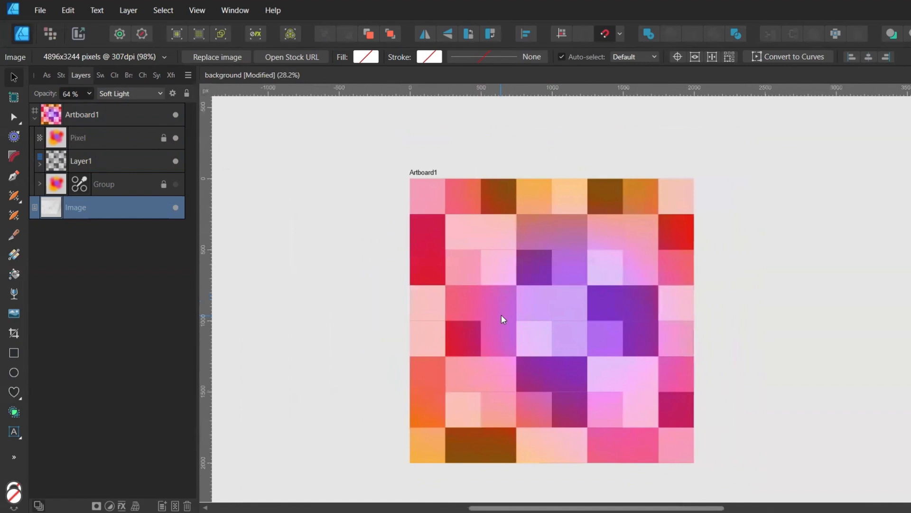
Move the texture image onto the artboard so that it covers all the tiles as the topmost layer
{"action": "scroll", "coordinate": [502, 316], "scroll_direction": "down", "scroll_amount": 1}
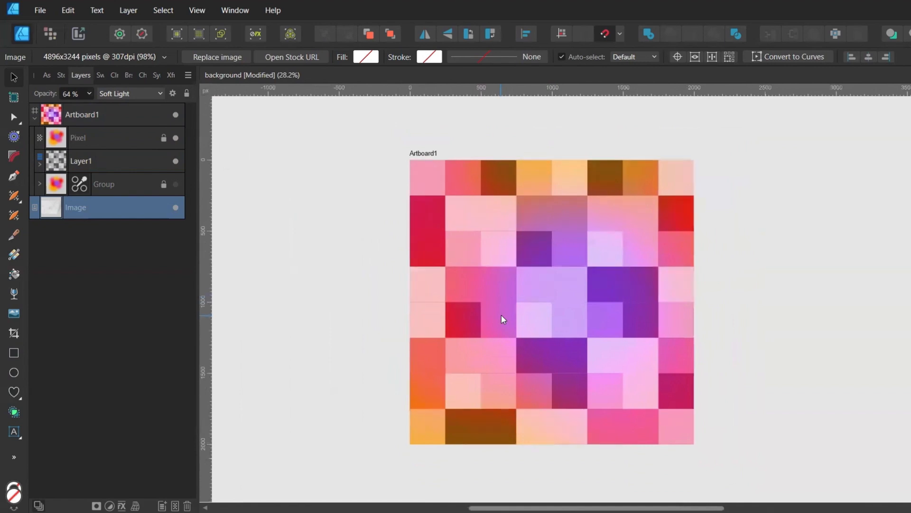
{"action": "scroll", "coordinate": [501, 316], "scroll_direction": "down", "scroll_amount": 3}
{"action": "scroll", "coordinate": [501, 314], "scroll_direction": "down", "scroll_amount": 1}
{"action": "left_click_drag", "start_coordinate": [255, 366], "coordinate": [658, 361]}
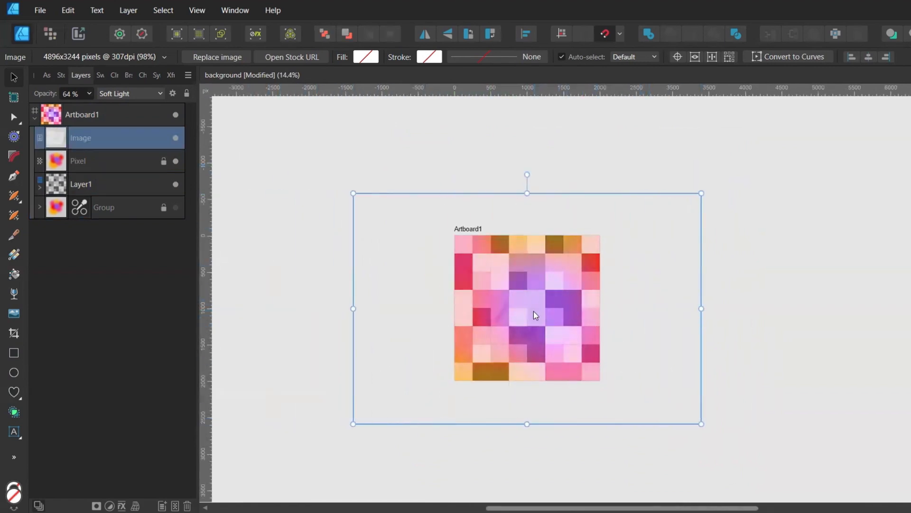
Preview other blend modes on the texture image, keeping Soft Light
{"action": "left_click", "coordinate": [129, 93]}
{"action": "scroll", "coordinate": [130, 295], "scroll_direction": "down", "scroll_amount": 2}
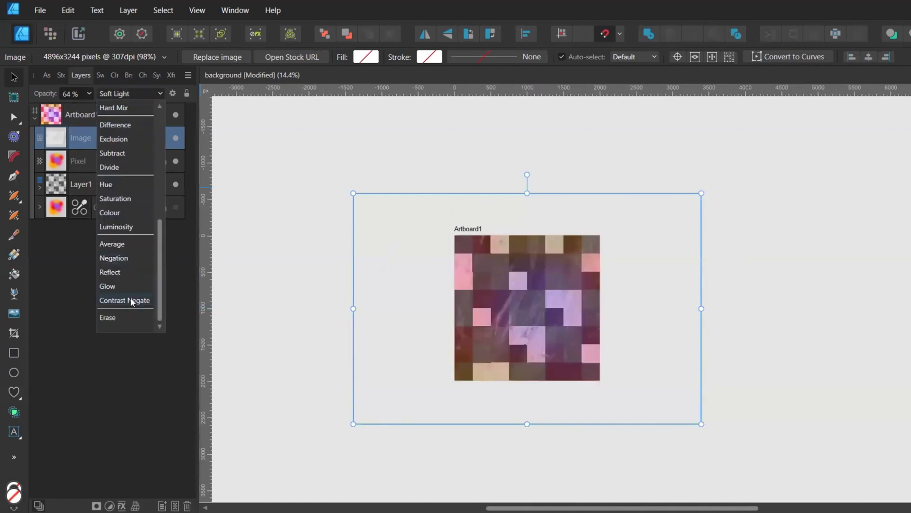
{"action": "scroll", "coordinate": [122, 202], "scroll_direction": "up", "scroll_amount": 3}
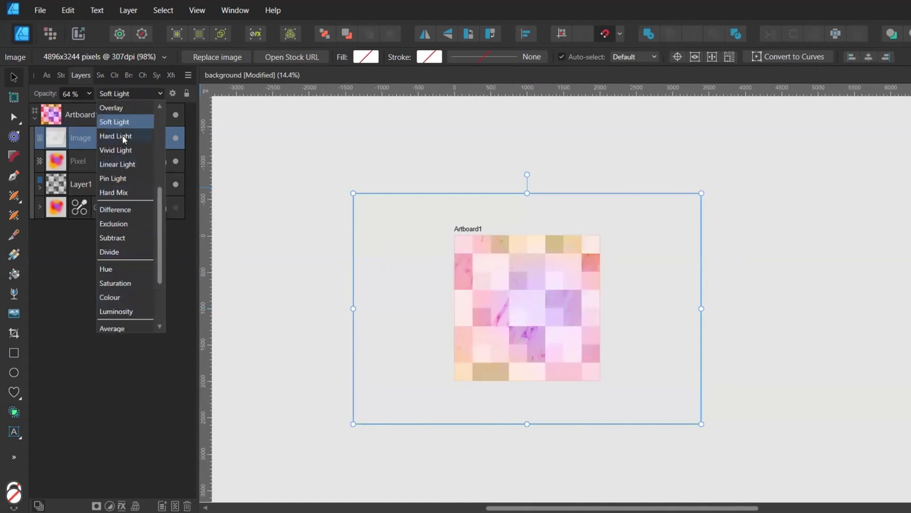
{"action": "left_click", "coordinate": [116, 150]}
Reposition the texture image so its upper-left part covers the artboard, and set its opacity to 67%
{"action": "scroll", "coordinate": [506, 364], "scroll_direction": "up", "scroll_amount": 3}
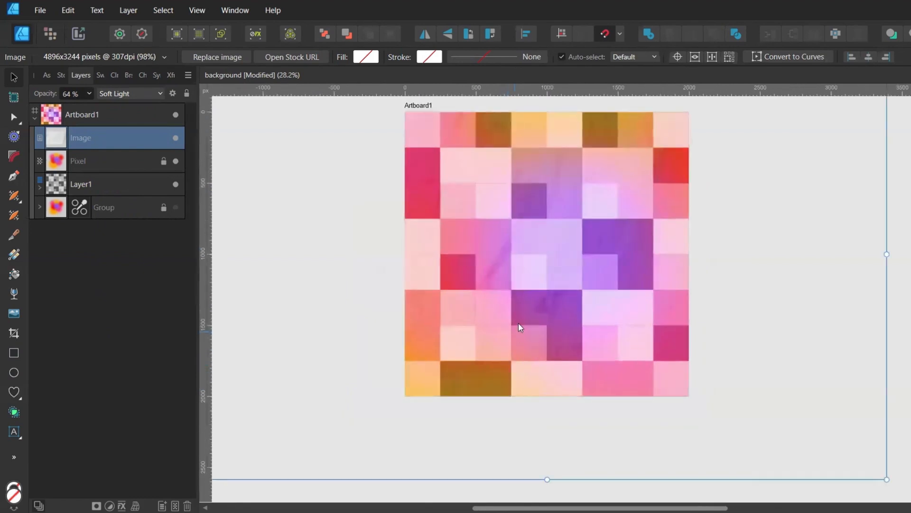
{"action": "scroll", "coordinate": [478, 256], "scroll_direction": "down", "scroll_amount": 1}
{"action": "left_click_drag", "start_coordinate": [478, 256], "coordinate": [609, 327]}
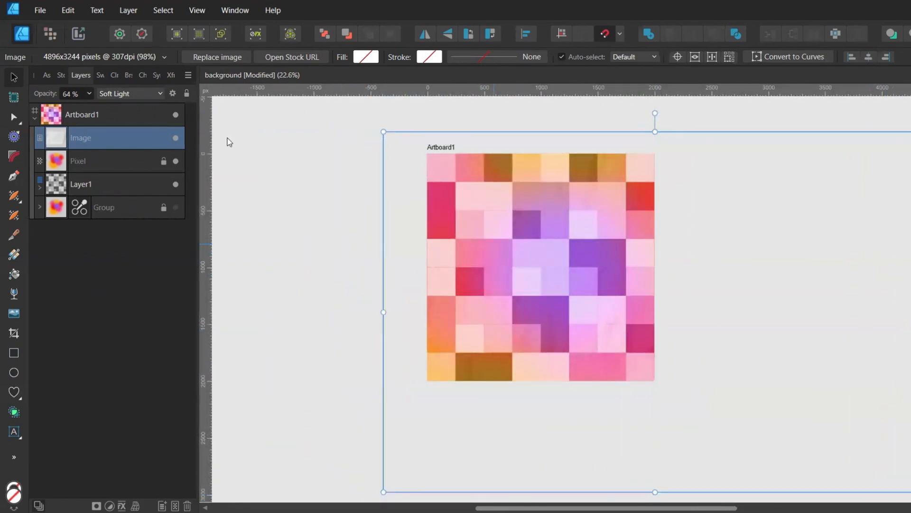
{"action": "left_click", "coordinate": [90, 93]}
{"action": "mouse_move", "coordinate": [90, 108]}
{"action": "left_mouse_down"}
{"action": "mouse_move", "coordinate": [135, 107]}
{"action": "mouse_move", "coordinate": [99, 115]}
{"action": "left_mouse_up"}
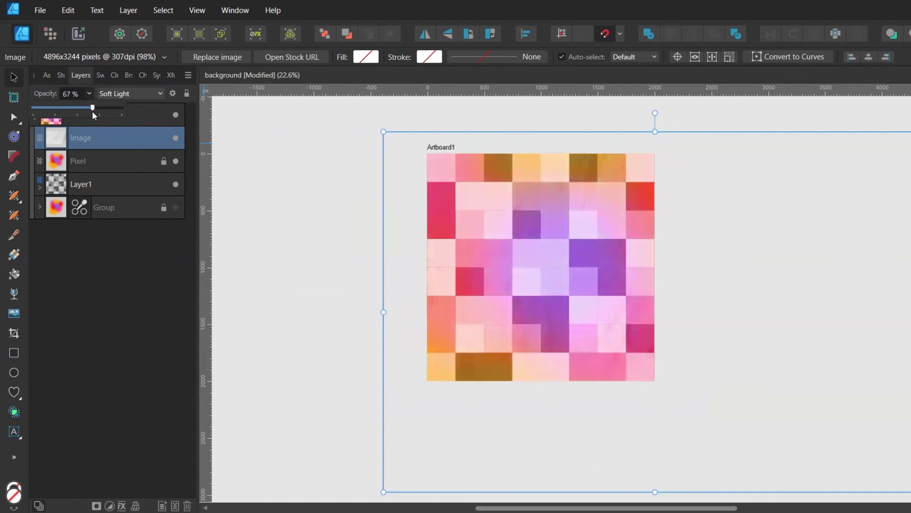
{"action": "left_click", "coordinate": [271, 141]}
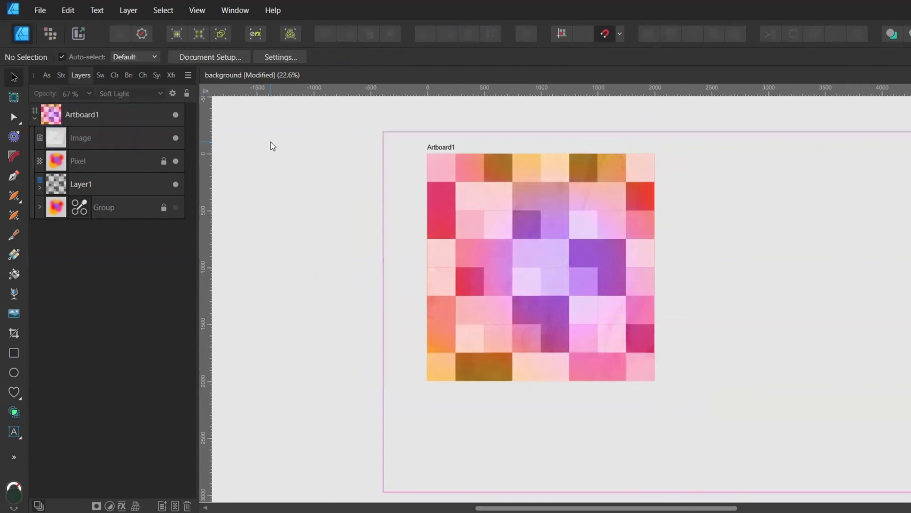
Draw a rectangle covering the whole artboard and fill it with black
{"action": "left_click", "coordinate": [14, 353]}
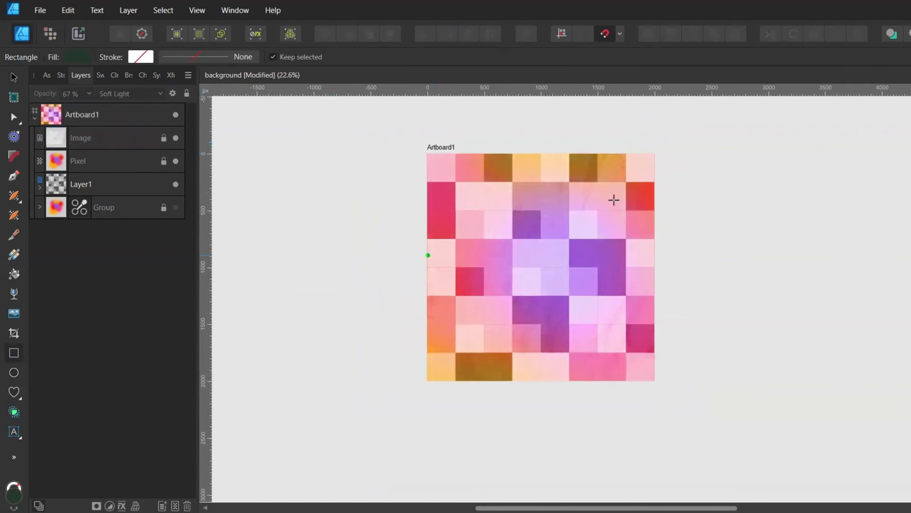
{"action": "left_click_drag", "start_coordinate": [427, 153], "coordinate": [655, 381]}
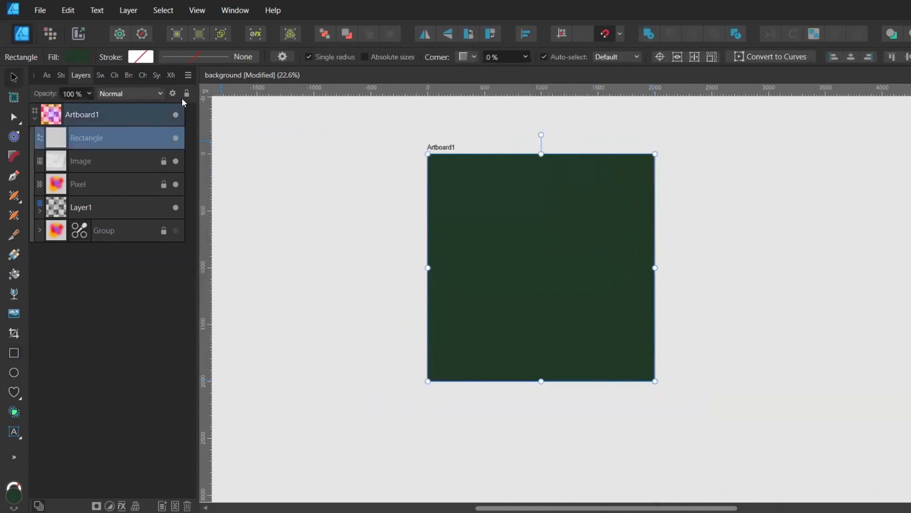
{"action": "left_click", "coordinate": [97, 72]}
{"action": "left_click", "coordinate": [164, 147]}
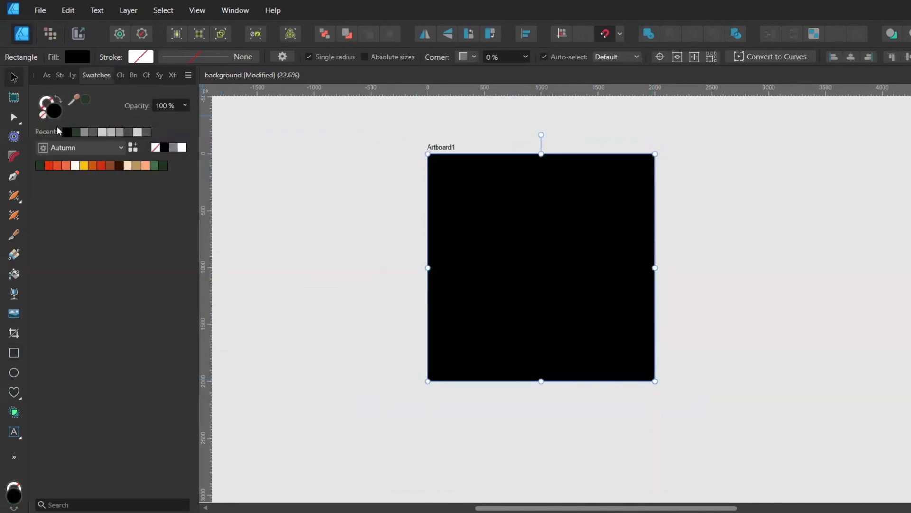
Set the black rectangle's fill noise to 100%
{"action": "left_click", "coordinate": [120, 76]}
{"action": "left_click", "coordinate": [45, 223]}
{"action": "scroll", "coordinate": [294, 255], "scroll_direction": "up", "scroll_amount": 1}
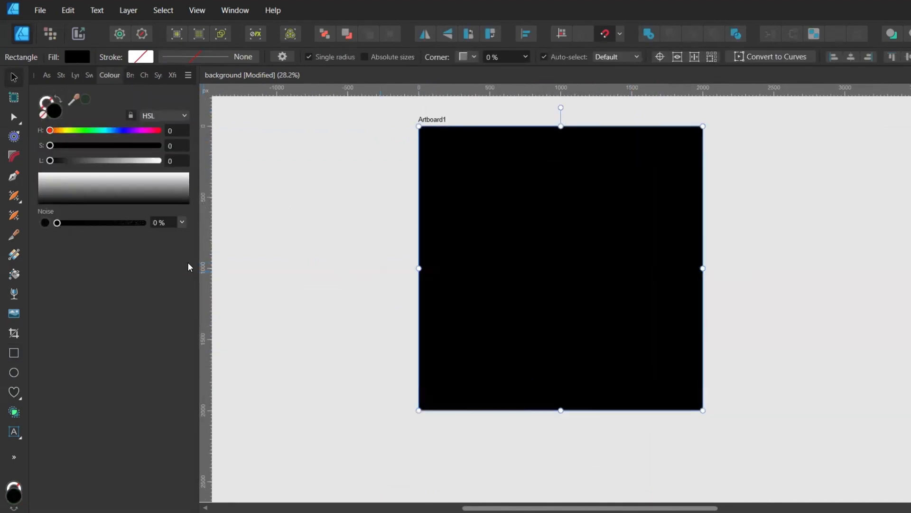
{"action": "left_click_drag", "start_coordinate": [84, 224], "coordinate": [102, 223]}
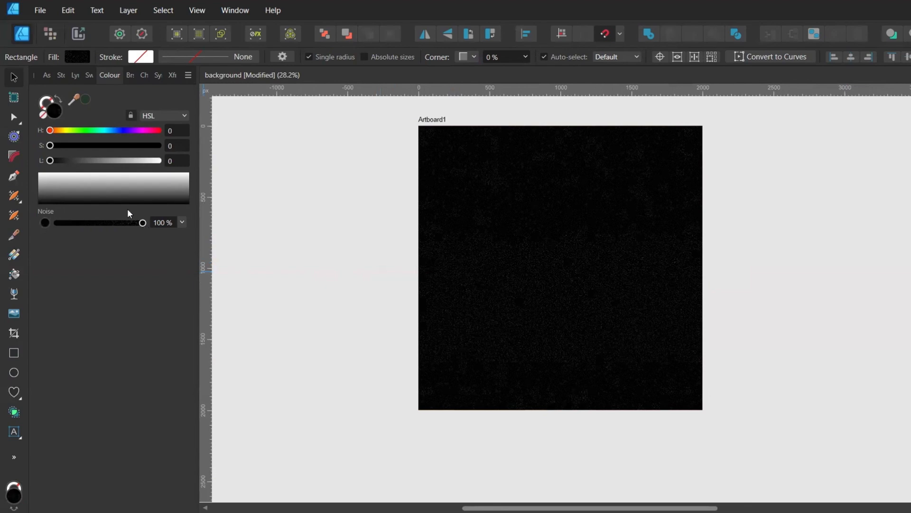
Set the noisy black rectangle's blend mode to Colour Dodge
{"action": "left_click", "coordinate": [75, 75]}
{"action": "left_click", "coordinate": [121, 90]}
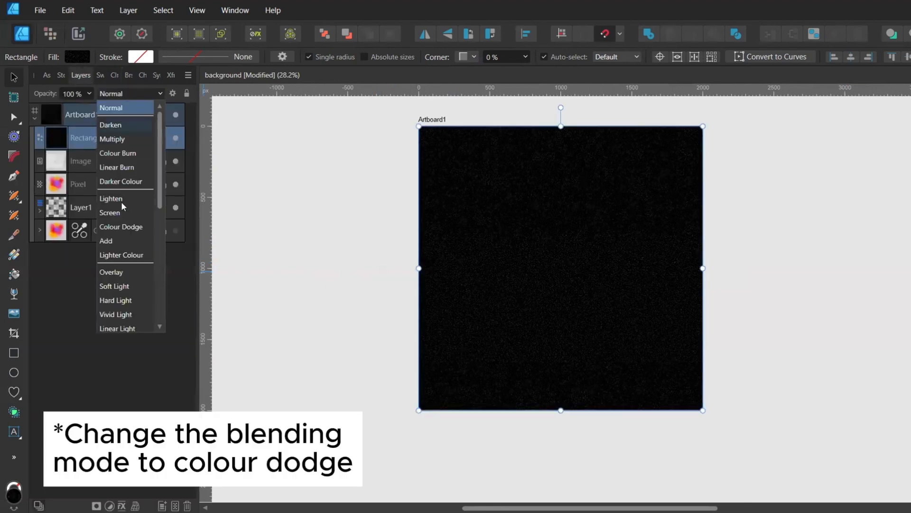
{"action": "left_click", "coordinate": [121, 229]}
{"action": "scroll", "coordinate": [595, 233], "scroll_direction": "up", "scroll_amount": 1}
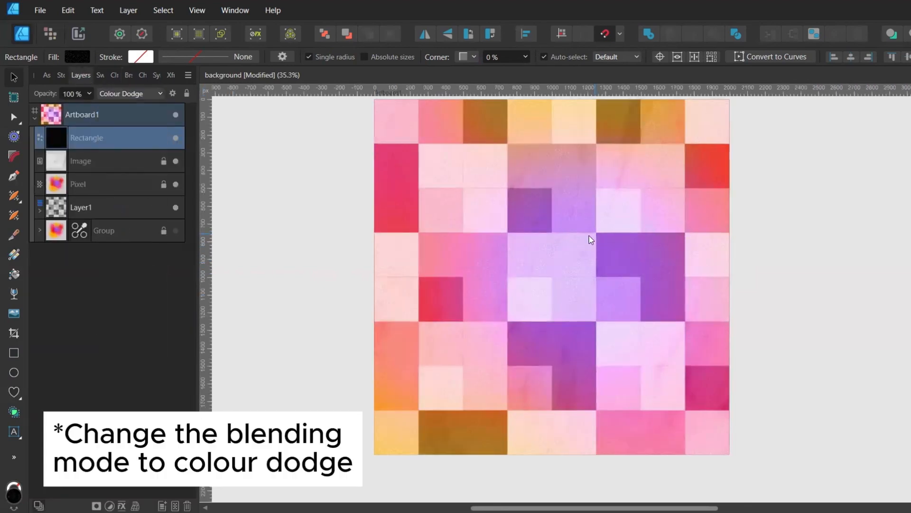
{"action": "scroll", "coordinate": [563, 223], "scroll_direction": "up", "scroll_amount": 1}
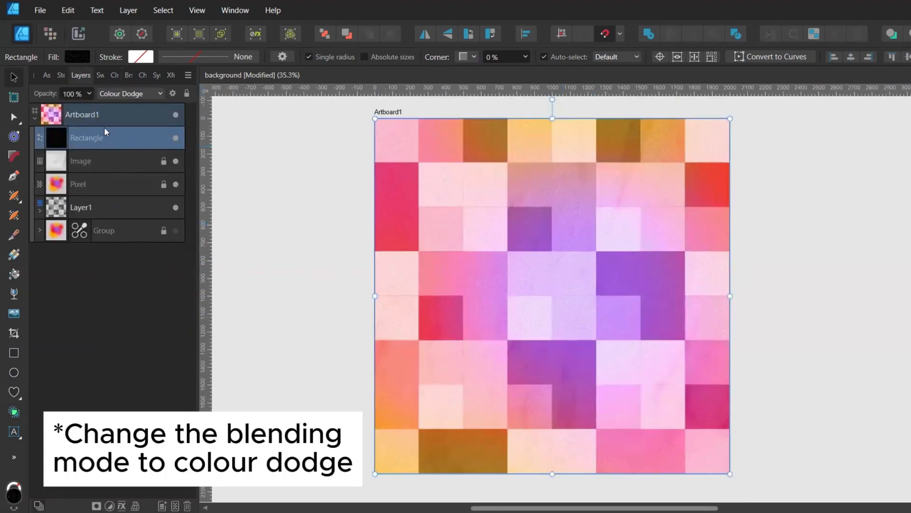
Apply a 3D layer effect to all 16 tile groups inside Layer1, with a 5 px radius and 5.8 px soften
{"action": "left_click", "coordinate": [39, 208]}
{"action": "left_click", "coordinate": [92, 236]}
{"action": "scroll", "coordinate": [92, 243], "scroll_direction": "down", "scroll_amount": 3}
{"action": "left_click", "coordinate": [119, 463], "text": "shift"}
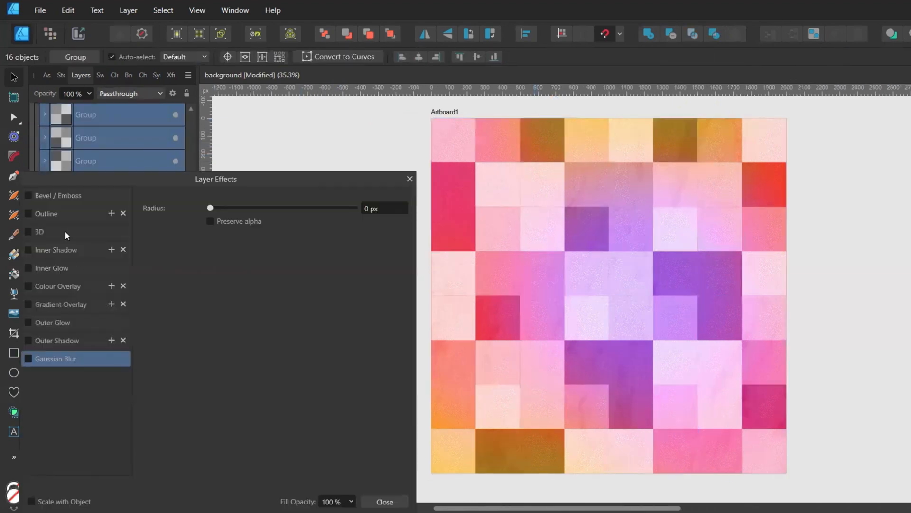
{"action": "left_click", "coordinate": [56, 231]}
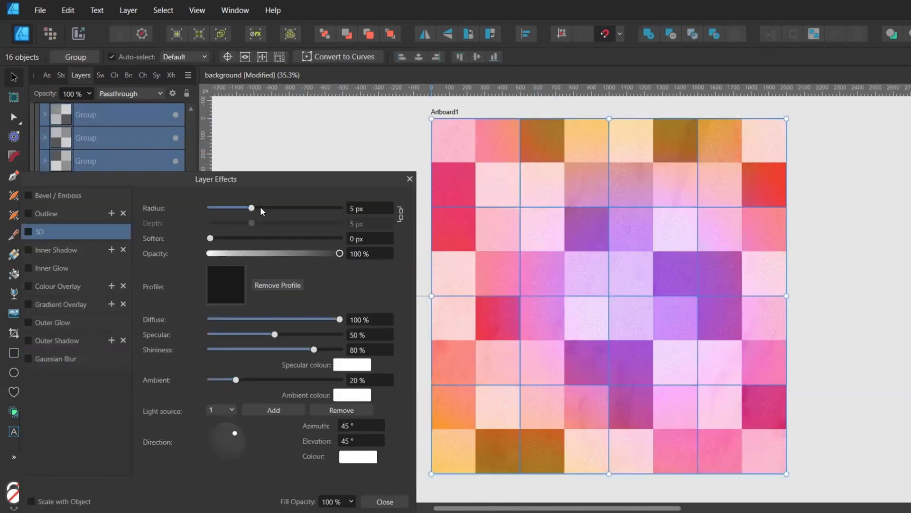
{"action": "mouse_move", "coordinate": [260, 207]}
{"action": "left_mouse_down"}
{"action": "mouse_move", "coordinate": [245, 208]}
{"action": "mouse_move", "coordinate": [256, 209]}
{"action": "left_mouse_up"}
{"action": "left_click_drag", "start_coordinate": [210, 238], "coordinate": [251, 211]}
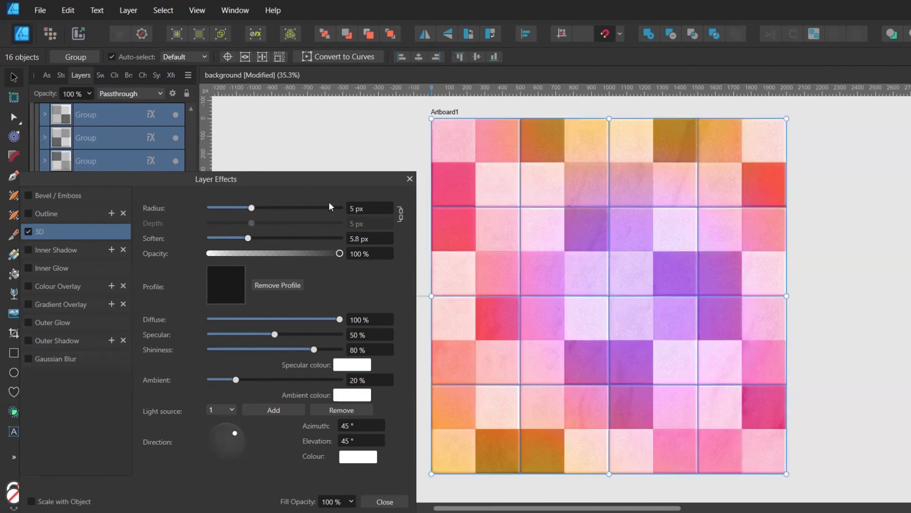
{"action": "left_click", "coordinate": [409, 179]}
Deselect the tile groups and collapse Layer1 and Artboard1 in the layer list
{"action": "left_click", "coordinate": [369, 205]}
{"action": "scroll", "coordinate": [84, 133], "scroll_direction": "up", "scroll_amount": 3}
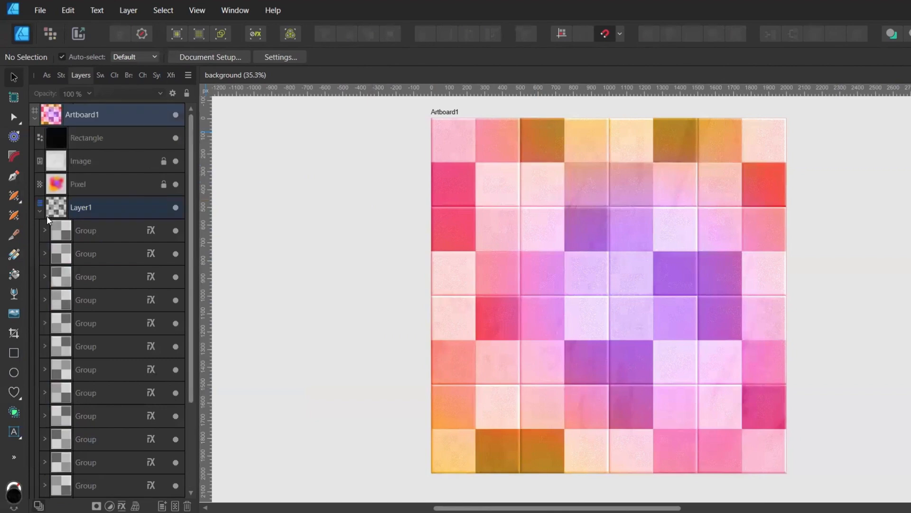
{"action": "left_click", "coordinate": [39, 212]}
{"action": "left_click", "coordinate": [36, 118]}
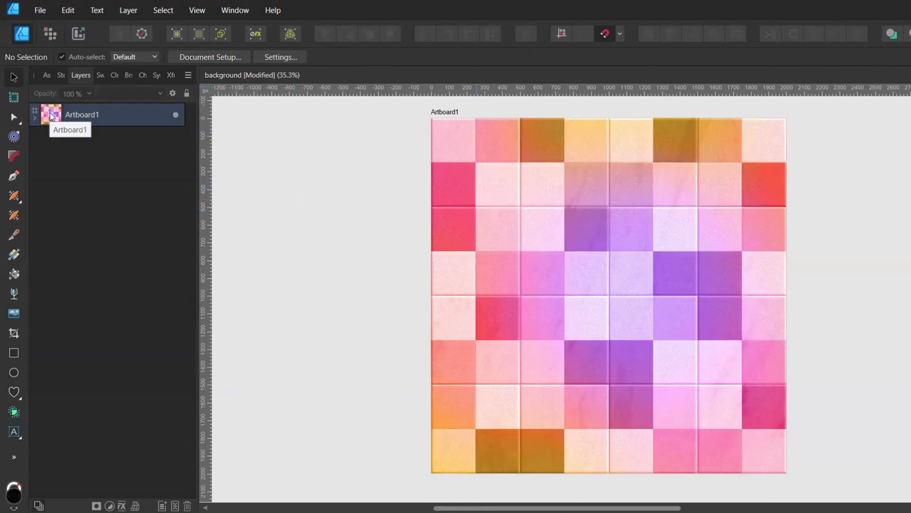
Export Artboard1 as a 2000 × 2000 px JPEG at quality 100, named "cat fill", in the 2 Jpegs+Thumbnail folder
{"action": "left_click", "coordinate": [41, 11]}
{"action": "left_click", "coordinate": [70, 270]}
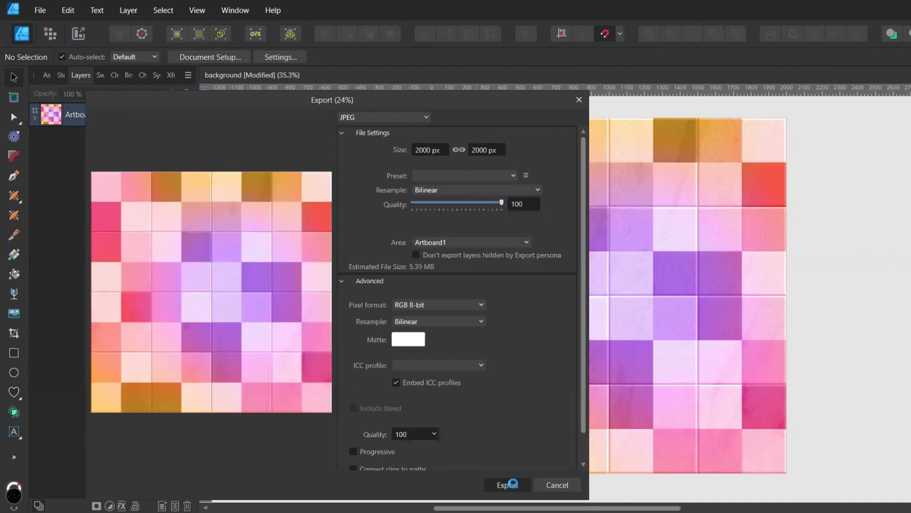
{"action": "left_click", "coordinate": [511, 484]}
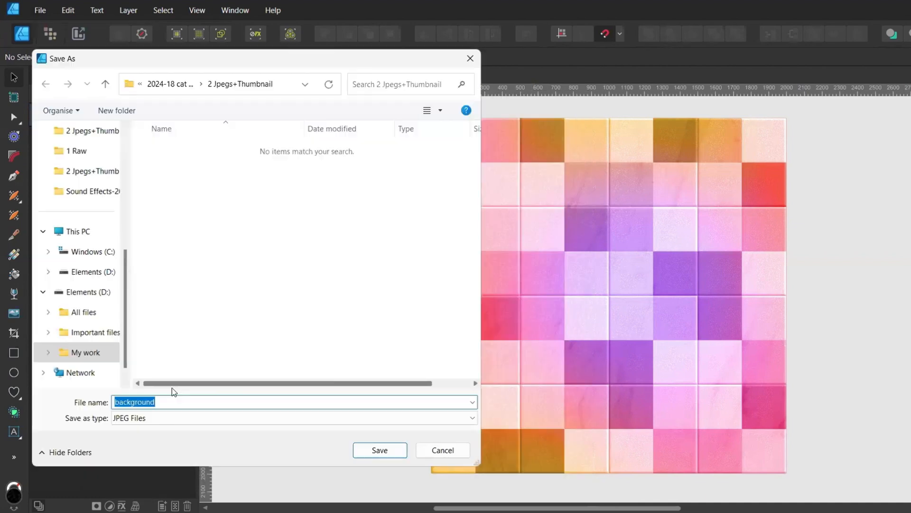
{"action": "type", "text": "cat fill"}
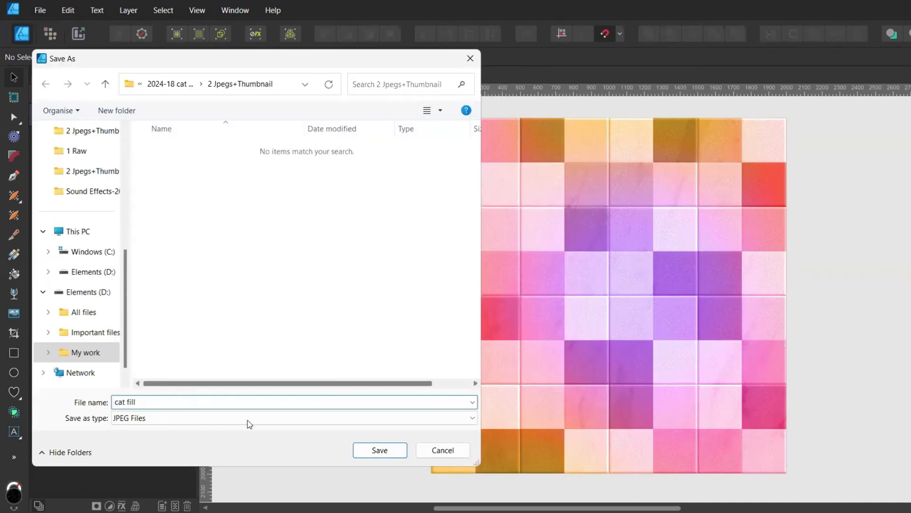
{"action": "left_click", "coordinate": [386, 456]}
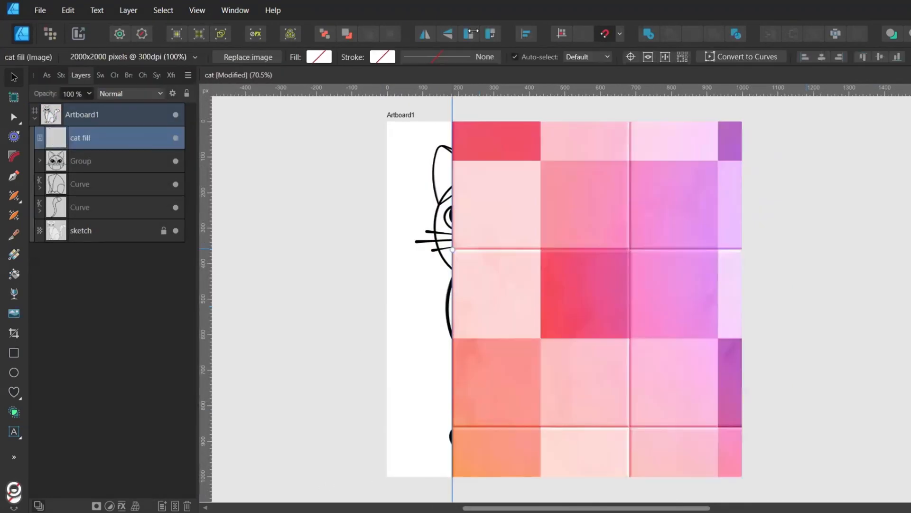
Move the placed cat fill image in the cat document so it is centred over the artboard
{"action": "scroll", "coordinate": [464, 220], "scroll_direction": "down", "scroll_amount": 5}
{"action": "left_click_drag", "start_coordinate": [551, 246], "coordinate": [488, 255]}
{"action": "scroll", "coordinate": [488, 255], "scroll_direction": "up", "scroll_amount": 2}
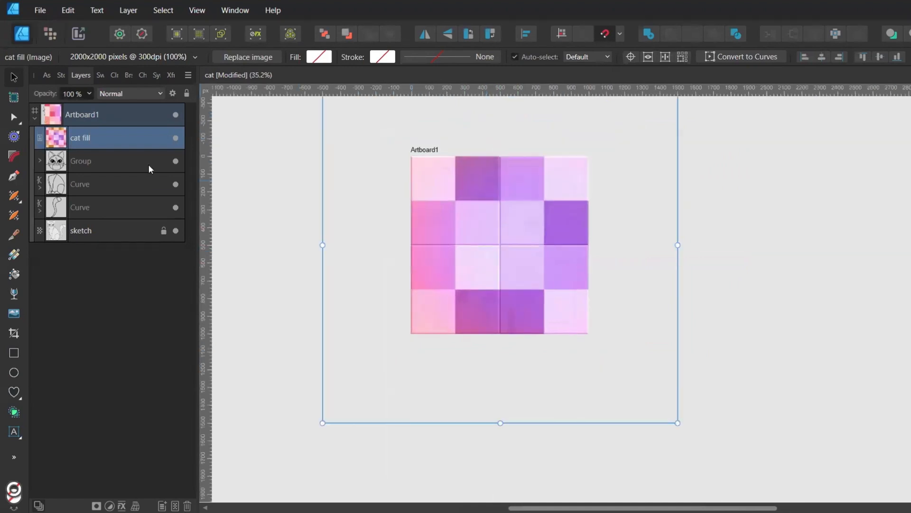
Expand the head group and its face curve in the layer list, and hide the cat fill image
{"action": "left_click", "coordinate": [40, 161]}
{"action": "scroll", "coordinate": [426, 267], "scroll_direction": "up", "scroll_amount": 2}
{"action": "scroll", "coordinate": [425, 267], "scroll_direction": "left", "scroll_amount": 1}
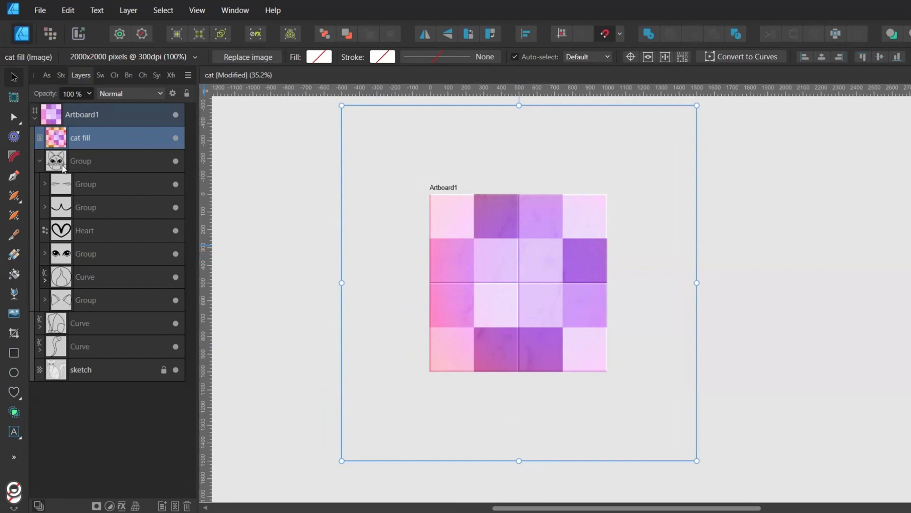
{"action": "left_click", "coordinate": [45, 280]}
{"action": "left_click", "coordinate": [177, 139]}
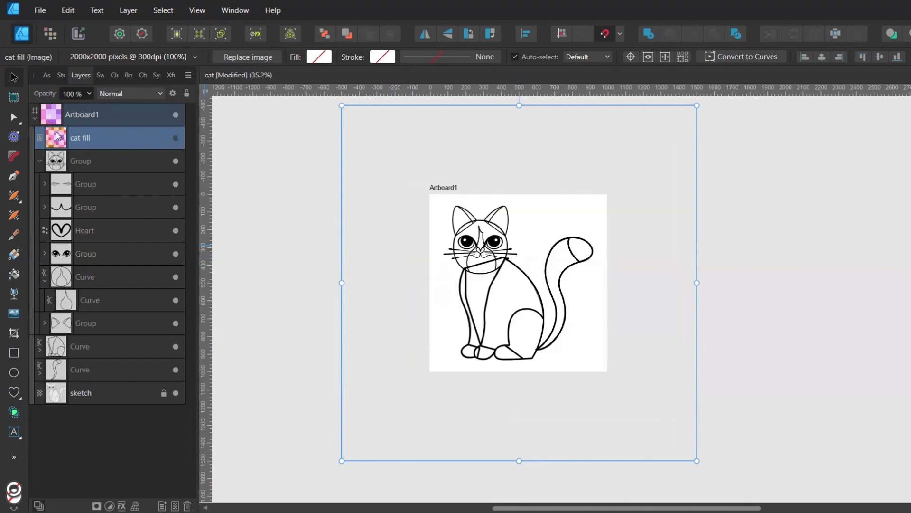
Duplicate the cat fill image, nest the copy inside the face curve beneath the muzzle curve, and make it visible
{"action": "key", "text": "ctrl+j"}
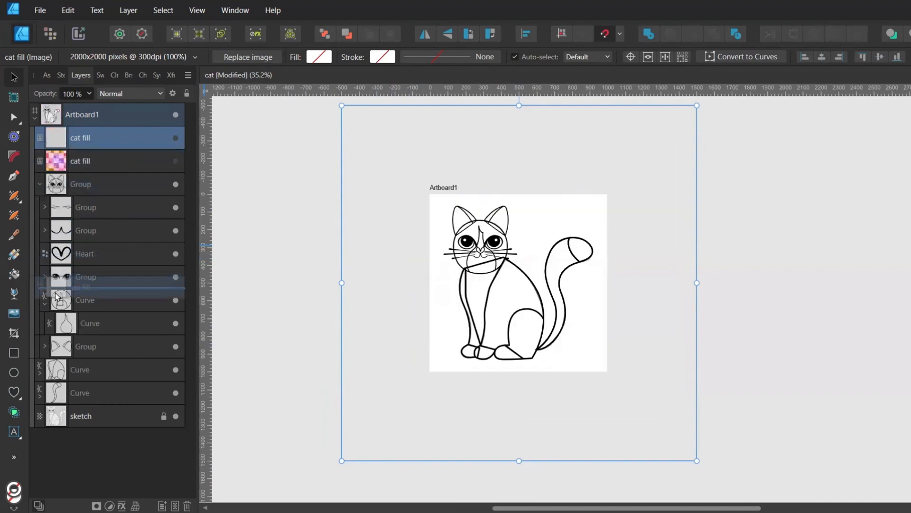
{"action": "left_click", "coordinate": [323, 35]}
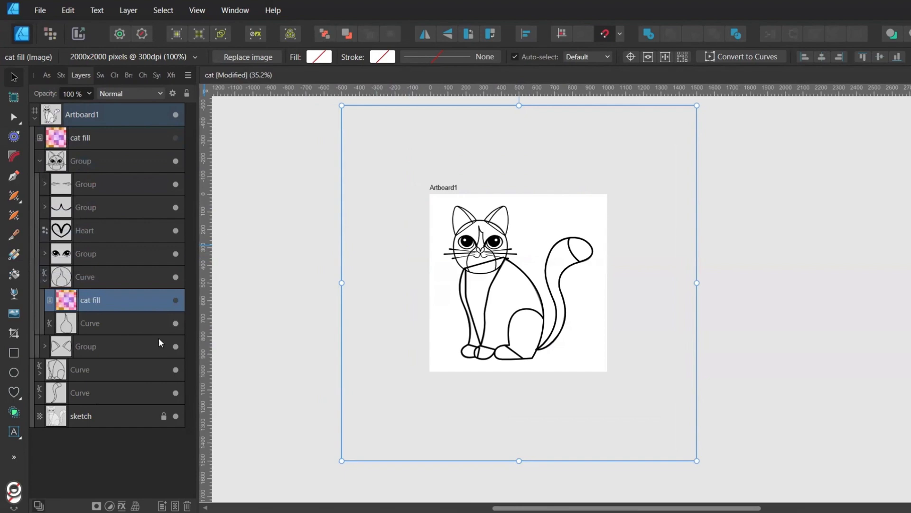
{"action": "key", "text": "ctrl+bracketleft"}
{"action": "left_click", "coordinate": [176, 323]}
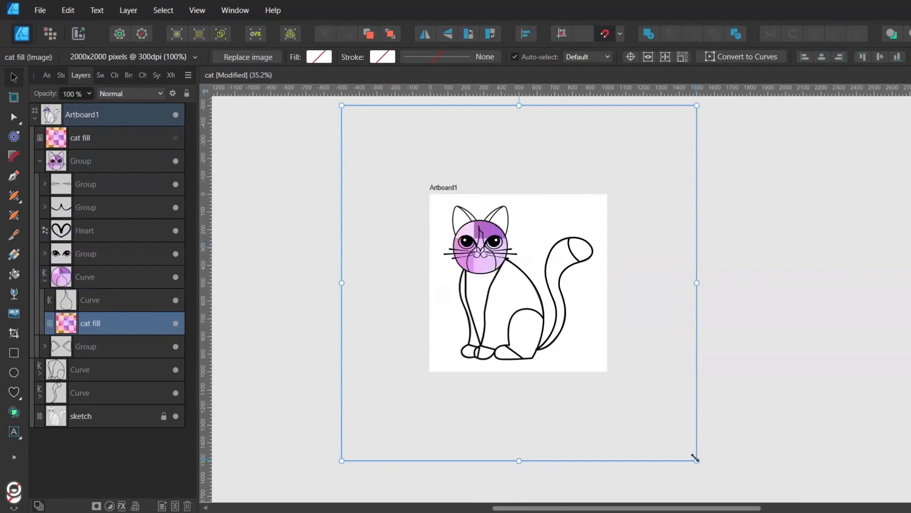
Scale the nested cat fill image down to 25% and position it so its tiles cover the cat's face
{"action": "left_click_drag", "start_coordinate": [696, 460], "coordinate": [573, 348]}
{"action": "left_click_drag", "start_coordinate": [493, 272], "coordinate": [466, 245]}
{"action": "scroll", "coordinate": [466, 245], "scroll_direction": "up", "scroll_amount": 4}
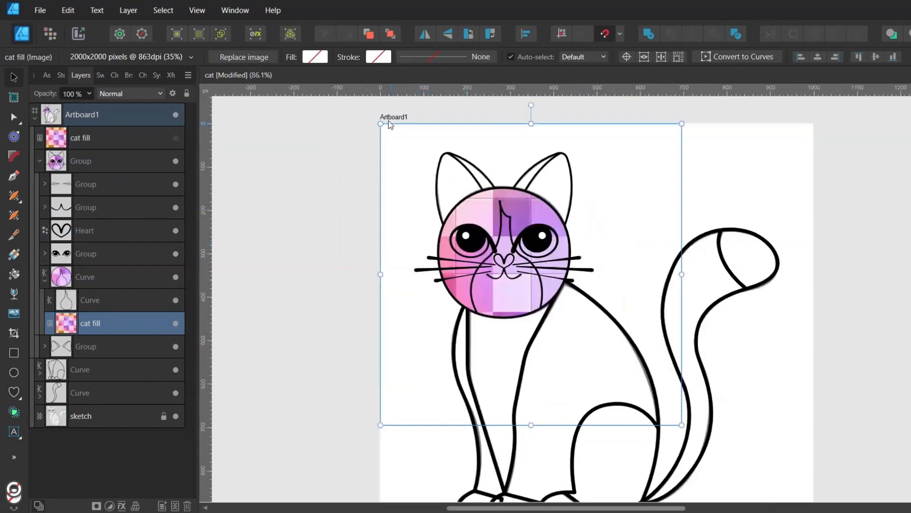
{"action": "left_click_drag", "start_coordinate": [383, 126], "coordinate": [424, 169]}
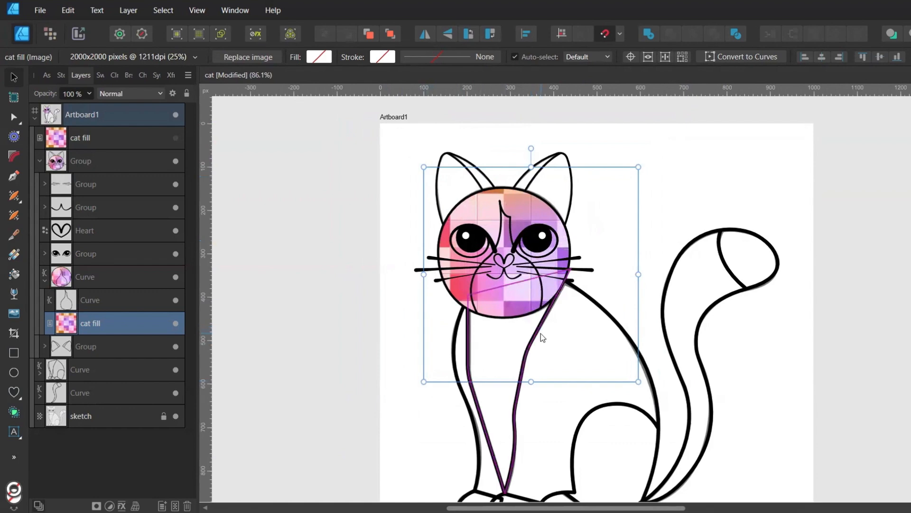
{"action": "left_click_drag", "start_coordinate": [540, 333], "coordinate": [552, 315]}
Give the muzzle curve a pale pink picked-colour fill with no stroke, and deselect it
{"action": "left_click", "coordinate": [90, 299]}
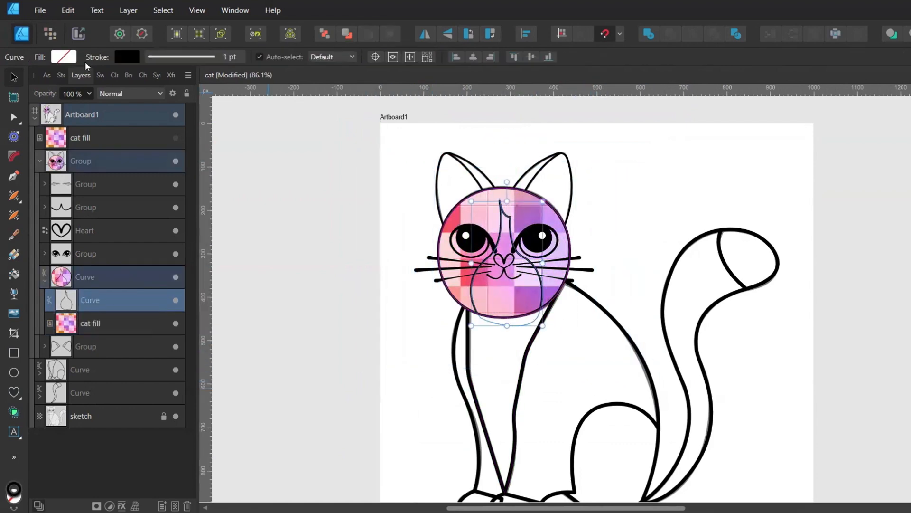
{"action": "left_click", "coordinate": [101, 75]}
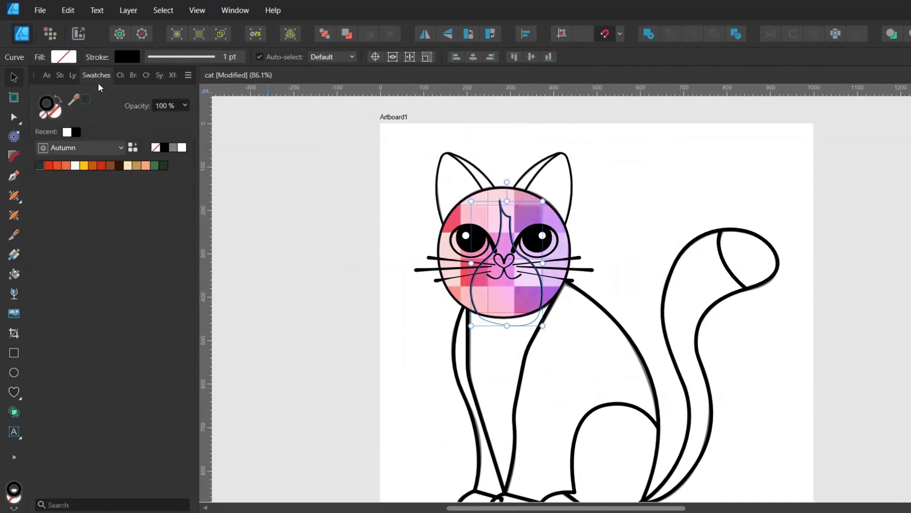
{"action": "left_click", "coordinate": [58, 99]}
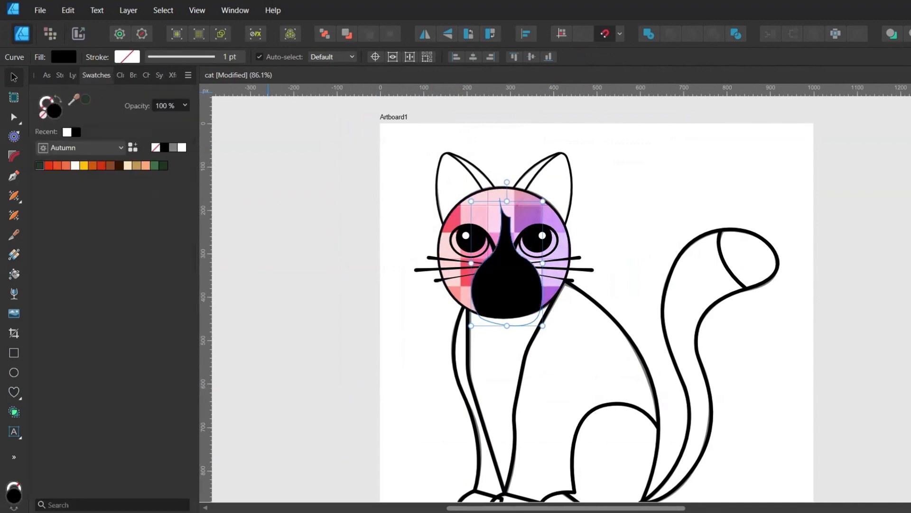
{"action": "left_click", "coordinate": [85, 97]}
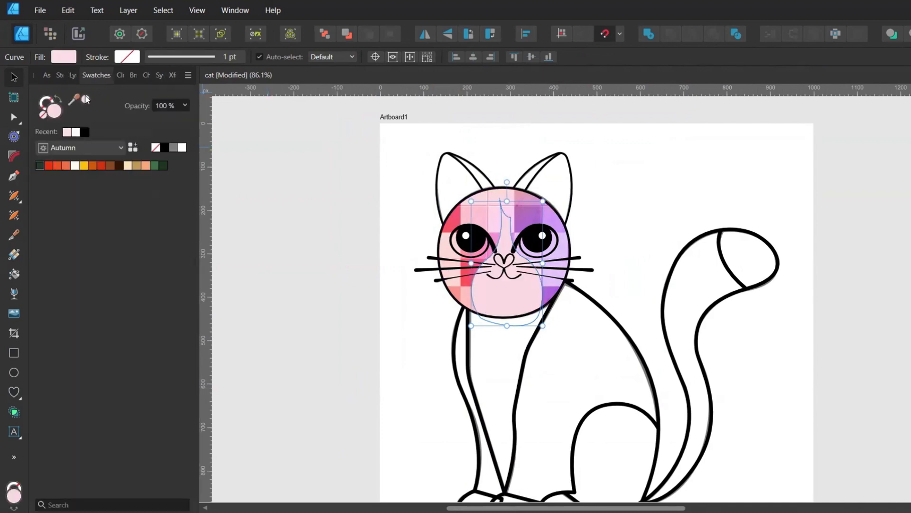
{"action": "left_click", "coordinate": [259, 192]}
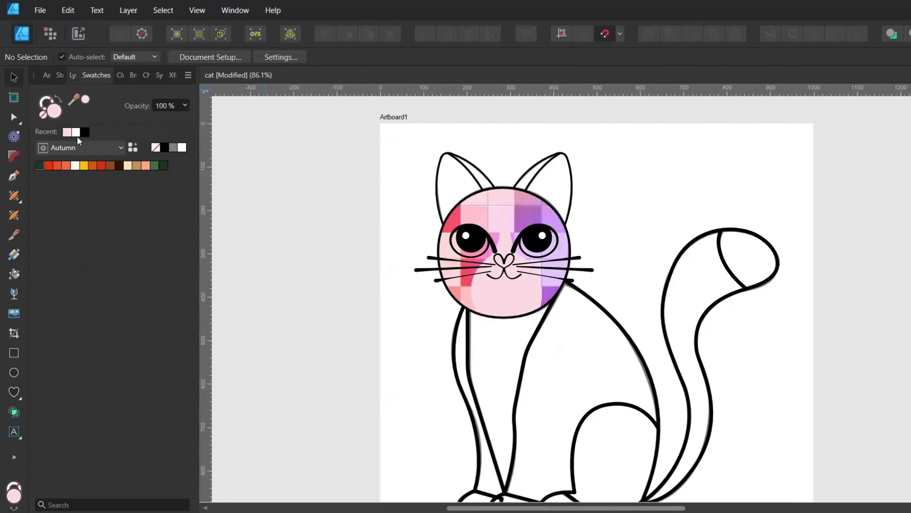
Remove the stroke from the face curve and hide the sketch layer
{"action": "left_click", "coordinate": [72, 75]}
{"action": "left_click", "coordinate": [70, 321]}
{"action": "left_click", "coordinate": [69, 280]}
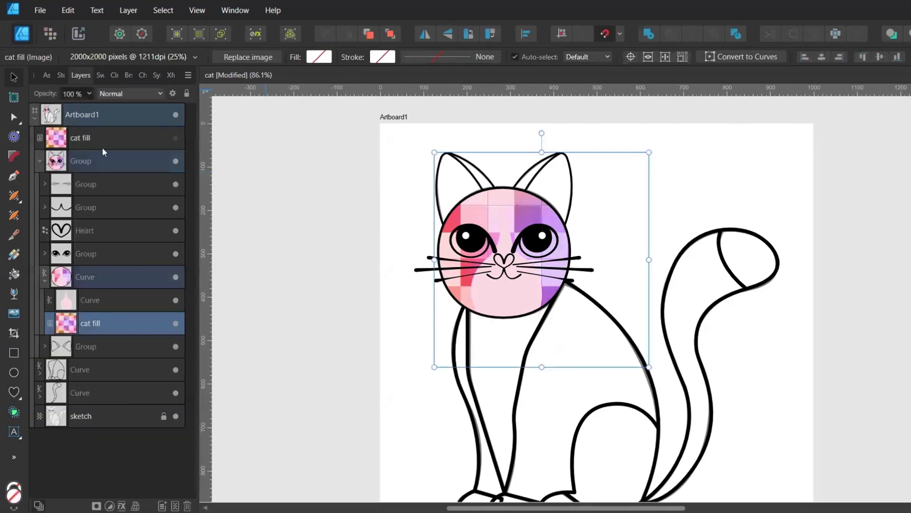
{"action": "left_click", "coordinate": [101, 75]}
{"action": "left_click", "coordinate": [50, 100]}
{"action": "left_click", "coordinate": [42, 115]}
{"action": "left_click", "coordinate": [280, 204]}
{"action": "scroll", "coordinate": [401, 268], "scroll_direction": "up", "scroll_amount": 1}
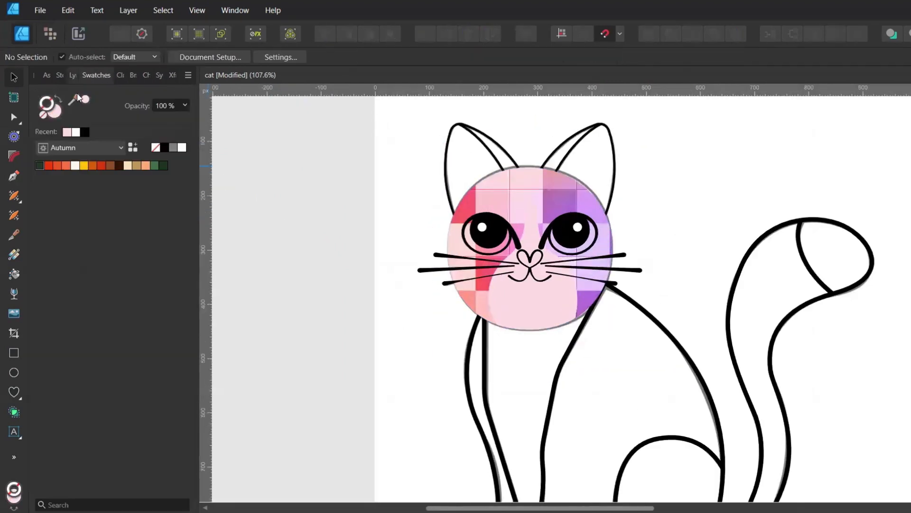
{"action": "left_click", "coordinate": [73, 75]}
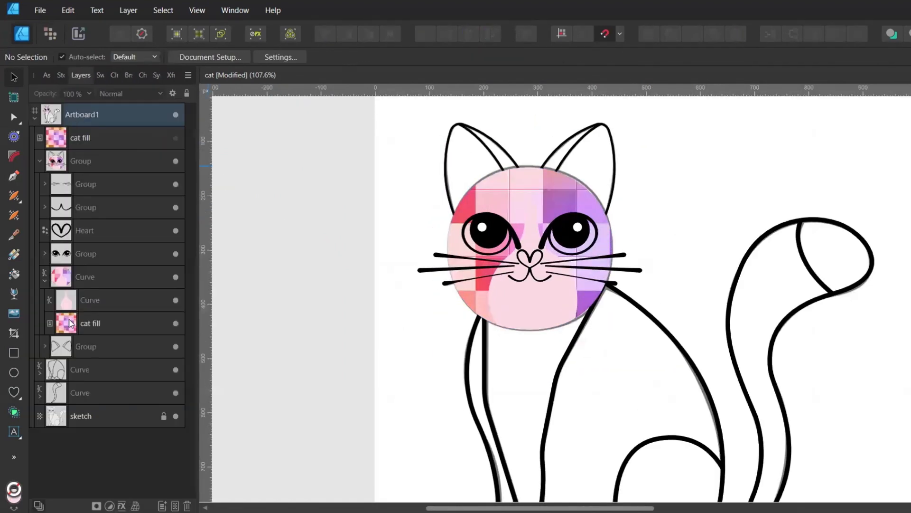
{"action": "left_click", "coordinate": [176, 415]}
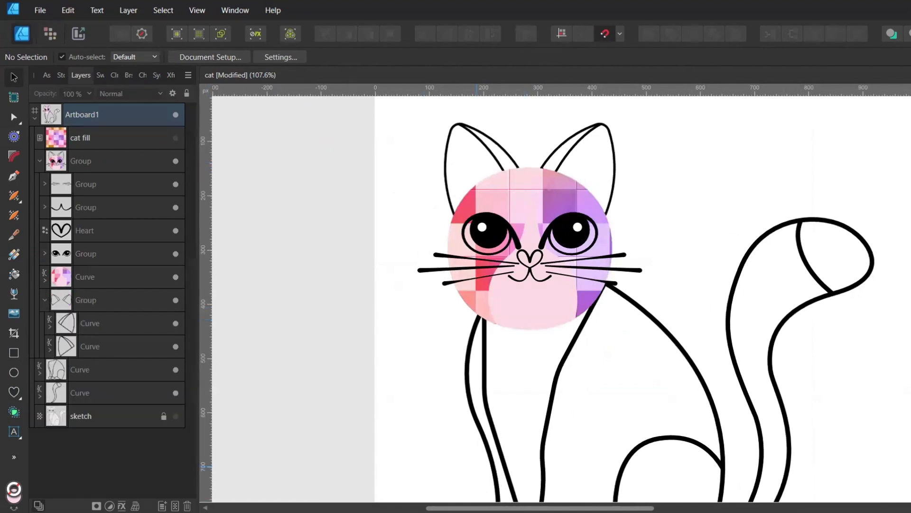
Duplicate the hidden cat fill image twice, placing one copy in the ears group and one inside the right ear's strip curve
{"action": "left_click", "coordinate": [55, 140]}
{"action": "key", "text": "ctrl+j"}
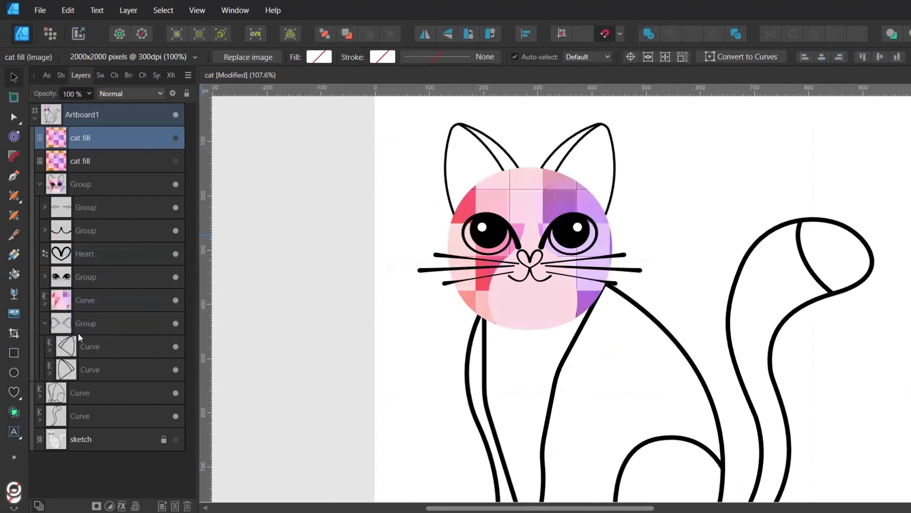
{"action": "left_click_drag", "start_coordinate": [78, 335], "coordinate": [46, 354]}
{"action": "left_click", "coordinate": [49, 350]}
{"action": "key", "text": "ctrl+j"}
{"action": "left_click_drag", "start_coordinate": [73, 325], "coordinate": [88, 397]}
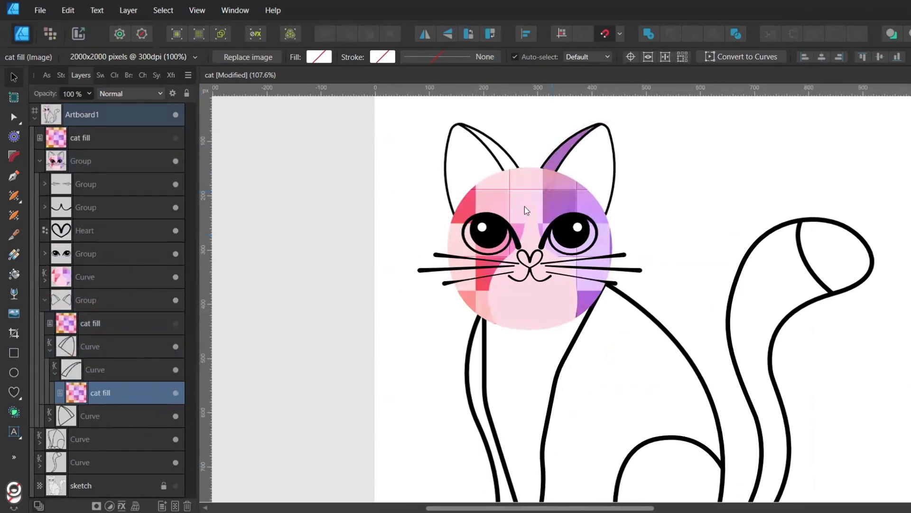
Scale down the cat fill image inside the right ear's strip and position its tiles over the strip
{"action": "scroll", "coordinate": [428, 295], "scroll_direction": "down", "scroll_amount": 5}
{"action": "left_click_drag", "start_coordinate": [322, 494], "coordinate": [450, 367]}
{"action": "left_click_drag", "start_coordinate": [678, 139], "coordinate": [499, 317]}
{"action": "left_click_drag", "start_coordinate": [468, 344], "coordinate": [459, 251]}
{"action": "scroll", "coordinate": [445, 253], "scroll_direction": "up", "scroll_amount": 5}
{"action": "scroll", "coordinate": [468, 260], "scroll_direction": "up", "scroll_amount": 1}
{"action": "scroll", "coordinate": [467, 261], "scroll_direction": "down", "scroll_amount": 1}
{"action": "left_click_drag", "start_coordinate": [392, 100], "coordinate": [422, 126]}
{"action": "mouse_move", "coordinate": [482, 243]}
{"action": "left_mouse_down"}
{"action": "mouse_move", "coordinate": [475, 220]}
{"action": "mouse_move", "coordinate": [508, 232]}
{"action": "mouse_move", "coordinate": [489, 229]}
{"action": "left_mouse_up"}
Nest the remaining cat fill copy inside the right ear curve, beneath the strip curve, and make it visible
{"action": "left_click", "coordinate": [76, 373]}
{"action": "scroll", "coordinate": [333, 317], "scroll_direction": "left", "scroll_amount": 1}
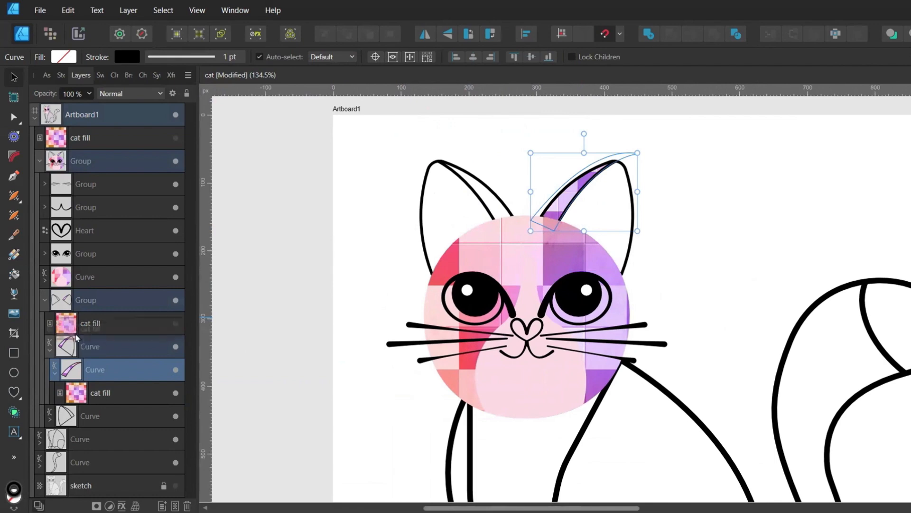
{"action": "left_click_drag", "start_coordinate": [71, 328], "coordinate": [115, 379]}
{"action": "left_click", "coordinate": [95, 342]}
{"action": "left_click", "coordinate": [176, 370]}
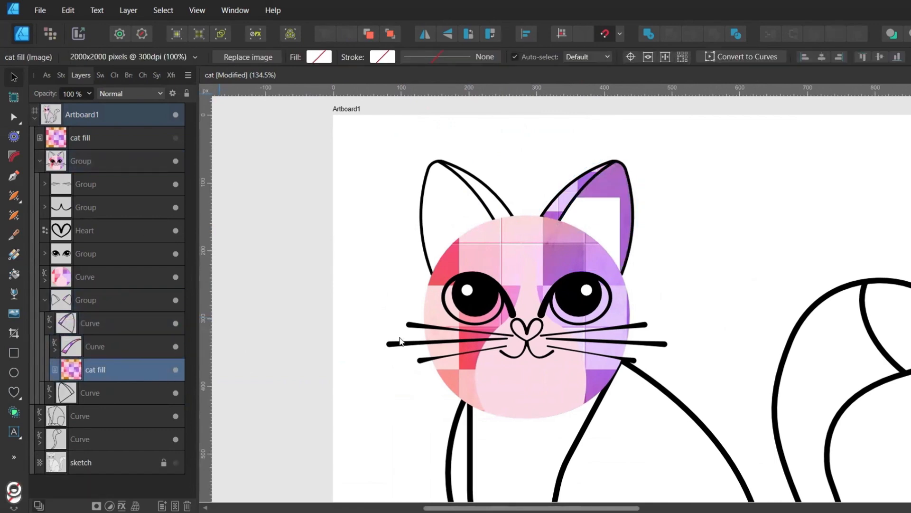
Scale the right ear's cat fill image down to 18% and position its tiles over the ear
{"action": "scroll", "coordinate": [399, 252], "scroll_direction": "down", "scroll_amount": 10}
{"action": "left_click_drag", "start_coordinate": [346, 369], "coordinate": [467, 247]}
{"action": "left_click_drag", "start_coordinate": [471, 215], "coordinate": [406, 245]}
{"action": "scroll", "coordinate": [405, 245], "scroll_direction": "up", "scroll_amount": 8}
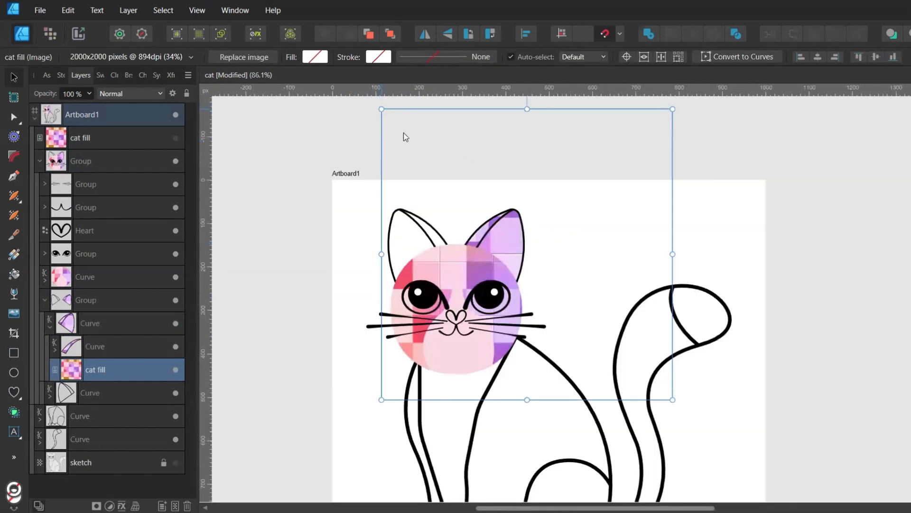
{"action": "left_click_drag", "start_coordinate": [404, 135], "coordinate": [425, 163]}
{"action": "key", "text": "ctrl+z"}
{"action": "left_click_drag", "start_coordinate": [381, 108], "coordinate": [480, 207]}
{"action": "left_click_drag", "start_coordinate": [582, 306], "coordinate": [533, 283]}
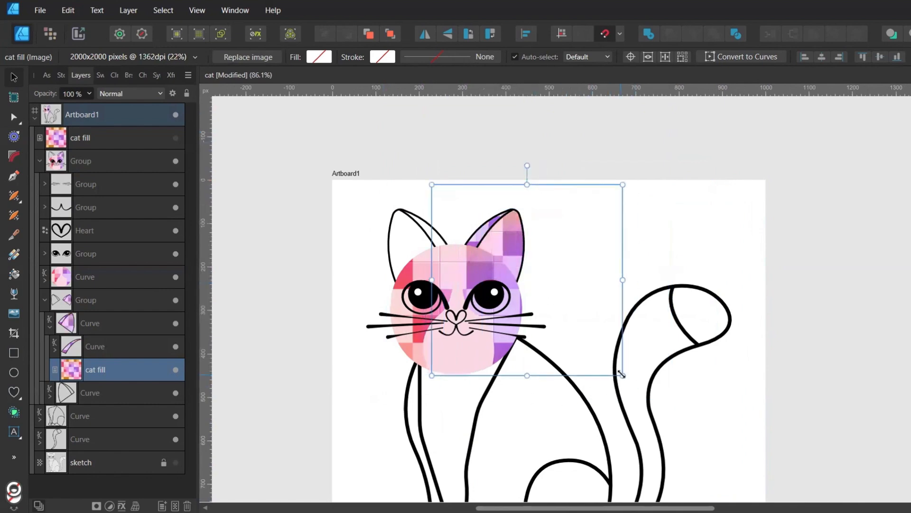
{"action": "left_click_drag", "start_coordinate": [623, 375], "coordinate": [584, 338]}
{"action": "scroll", "coordinate": [365, 263], "scroll_direction": "up", "scroll_amount": 2}
{"action": "scroll", "coordinate": [383, 275], "scroll_direction": "up", "scroll_amount": 1}
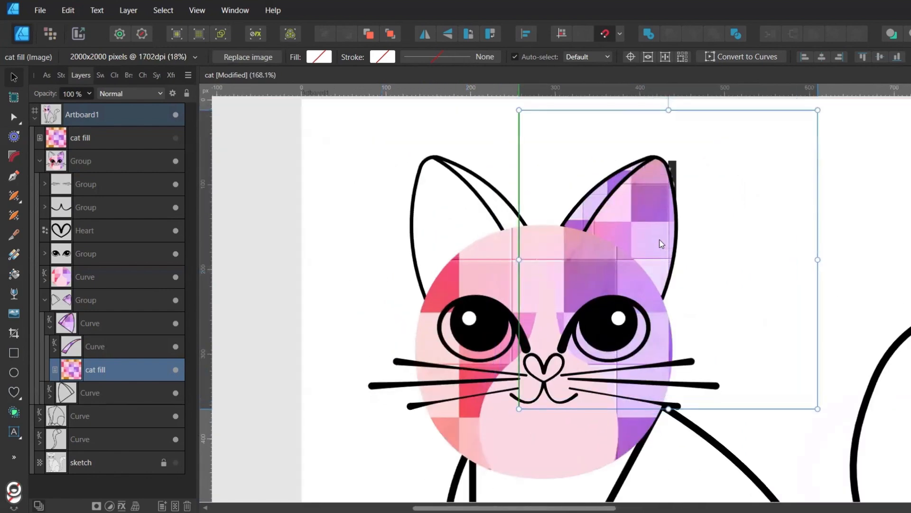
Nudge the right ear's cat fill upward, then place a smaller copy inside the ear's fold curve and position it over the fold
{"action": "left_click_drag", "start_coordinate": [629, 211], "coordinate": [629, 205]}
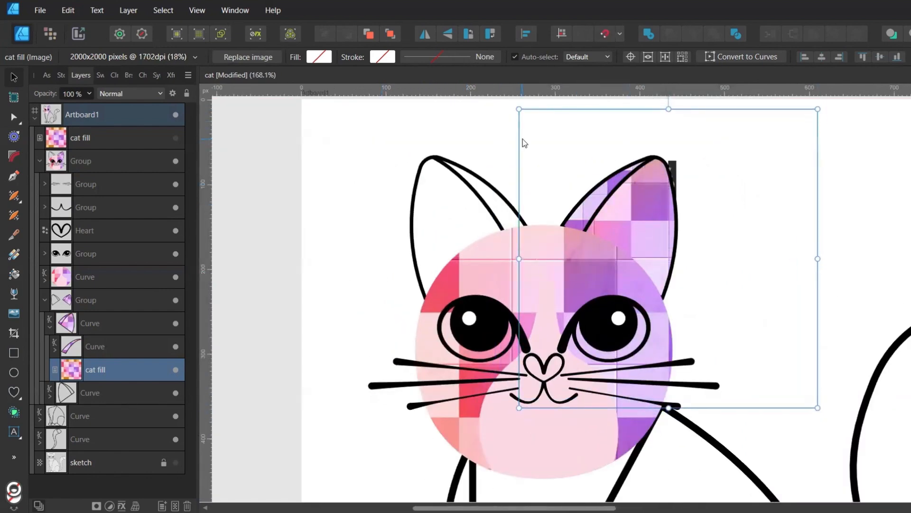
{"action": "left_click", "coordinate": [55, 348]}
{"action": "left_click", "coordinate": [76, 370]}
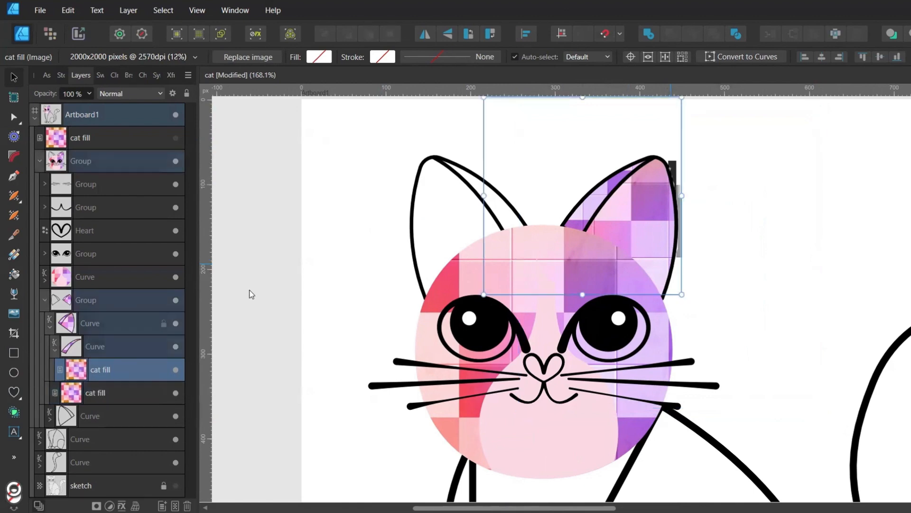
{"action": "scroll", "coordinate": [506, 158], "scroll_direction": "up", "scroll_amount": 1}
{"action": "left_click_drag", "start_coordinate": [484, 134], "coordinate": [521, 172]}
{"action": "left_click_drag", "start_coordinate": [585, 287], "coordinate": [568, 273]}
{"action": "scroll", "coordinate": [568, 273], "scroll_direction": "down", "scroll_amount": 1}
{"action": "scroll", "coordinate": [568, 273], "scroll_direction": "down", "scroll_amount": 1}
{"action": "key", "text": "ctrl+z"}
{"action": "key", "text": "ctrl+z"}
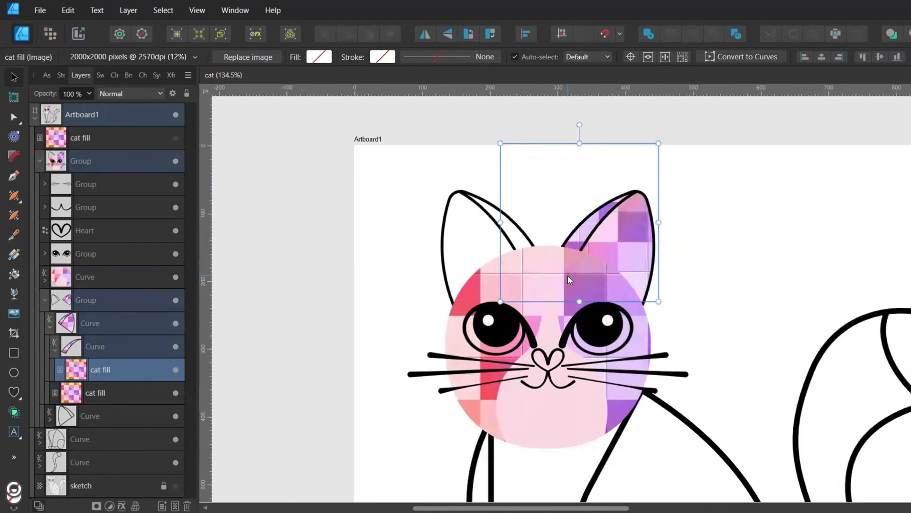
Remove the stroke from the right ear's outer curve and from its fold curve, and save the document
{"action": "left_click", "coordinate": [77, 349]}
{"action": "left_click", "coordinate": [96, 75]}
{"action": "left_click", "coordinate": [44, 114]}
{"action": "left_click", "coordinate": [73, 75]}
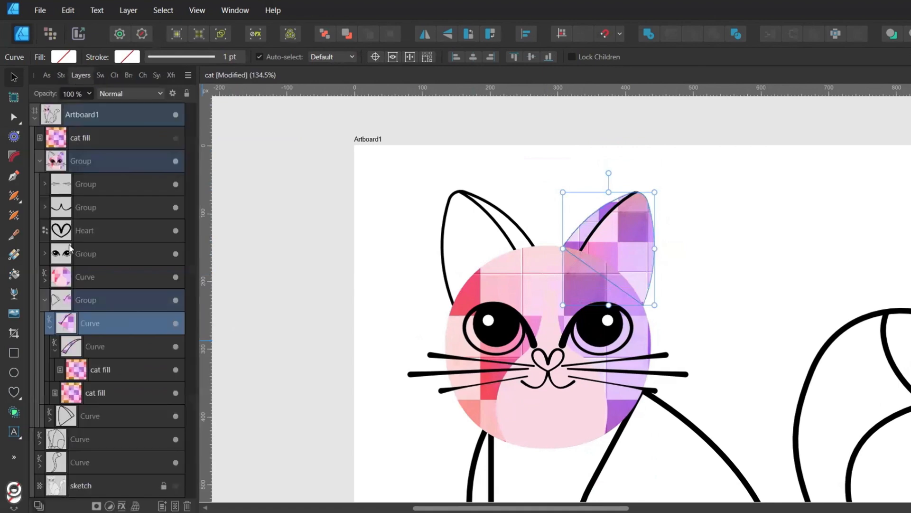
{"action": "left_click", "coordinate": [89, 346]}
{"action": "left_click", "coordinate": [102, 74]}
{"action": "left_click", "coordinate": [44, 115]}
{"action": "left_click", "coordinate": [73, 75]}
{"action": "key", "text": "ctrl+s"}
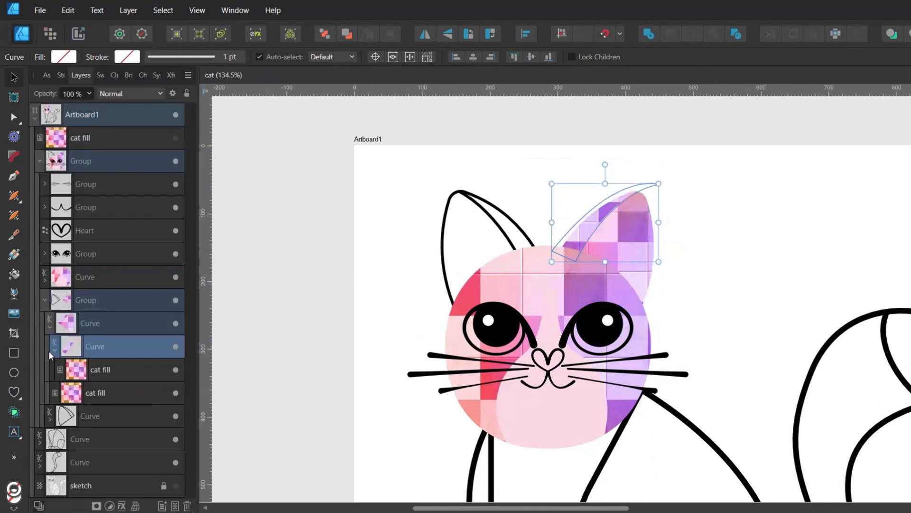
Copy the cat fill from the right ear's fold into the left ear's fold curve and position it over that fold
{"action": "left_click", "coordinate": [87, 374]}
{"action": "key", "text": "ctrl+j"}
{"action": "left_click", "coordinate": [51, 442]}
{"action": "scroll", "coordinate": [56, 430], "scroll_direction": "down", "scroll_amount": 1}
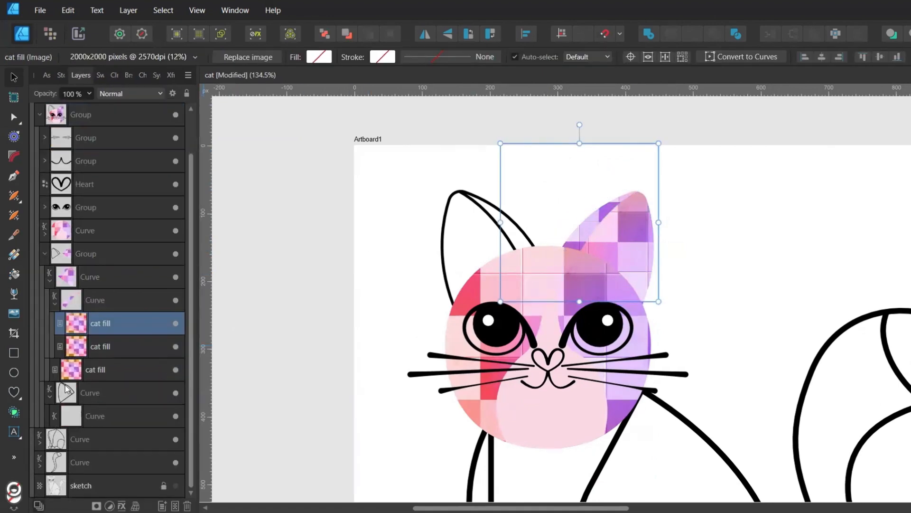
{"action": "left_click_drag", "start_coordinate": [74, 326], "coordinate": [95, 416]}
{"action": "left_click_drag", "start_coordinate": [602, 271], "coordinate": [571, 222]}
{"action": "left_click", "coordinate": [464, 33]}
{"action": "left_click_drag", "start_coordinate": [503, 266], "coordinate": [513, 264]}
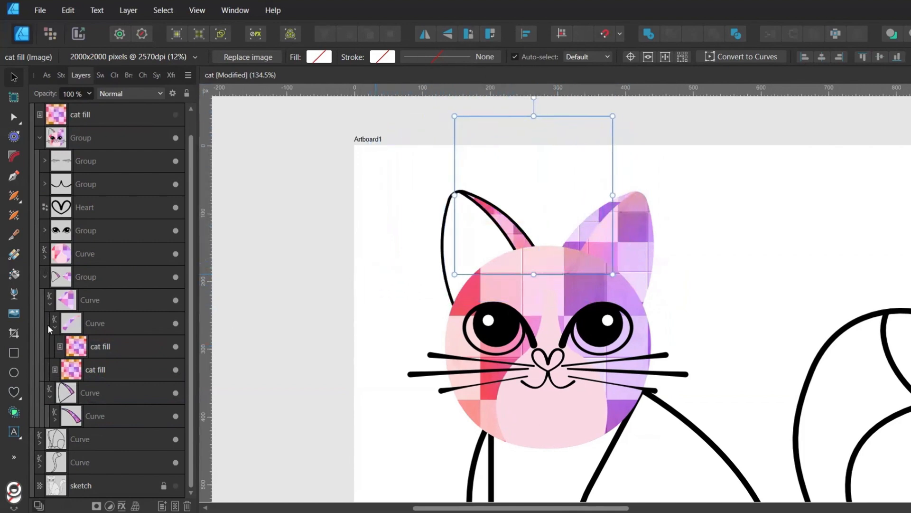
Copy the right ear's main cat fill into the left ear curve, behind the fold, and move it over the left ear
{"action": "left_click", "coordinate": [70, 347]}
{"action": "left_click", "coordinate": [76, 369]}
{"action": "key", "text": "ctrl+j"}
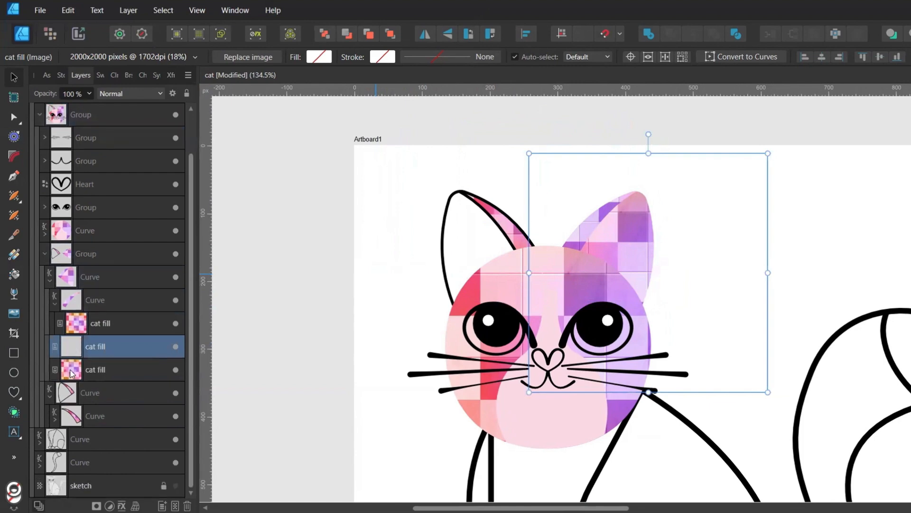
{"action": "left_click_drag", "start_coordinate": [76, 346], "coordinate": [90, 392]}
{"action": "left_click", "coordinate": [322, 33]}
{"action": "left_click_drag", "start_coordinate": [660, 319], "coordinate": [546, 311]}
Remove the stroke from the left ear's outer curve and from its fold curve
{"action": "left_click", "coordinate": [71, 374]}
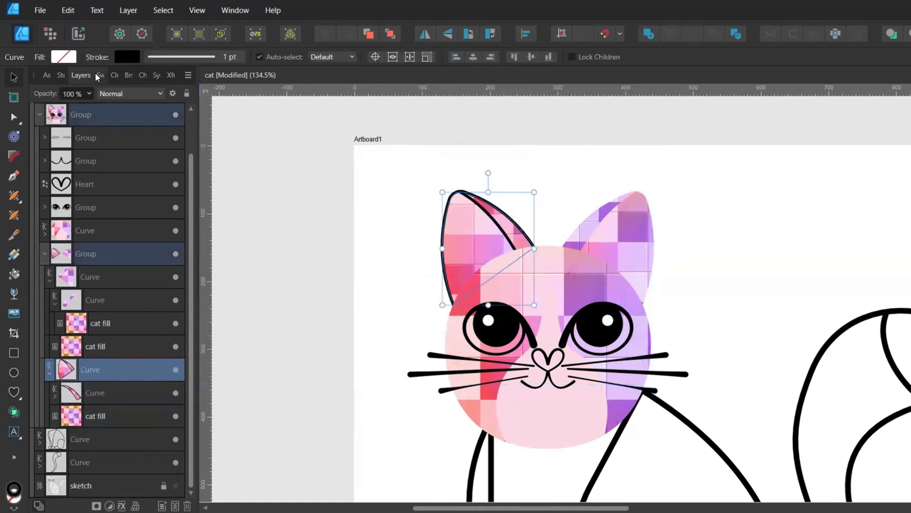
{"action": "left_click", "coordinate": [100, 75]}
{"action": "left_click", "coordinate": [43, 115]}
{"action": "left_click", "coordinate": [74, 75]}
{"action": "left_click", "coordinate": [72, 397]}
{"action": "left_click", "coordinate": [100, 75]}
{"action": "left_click", "coordinate": [43, 116]}
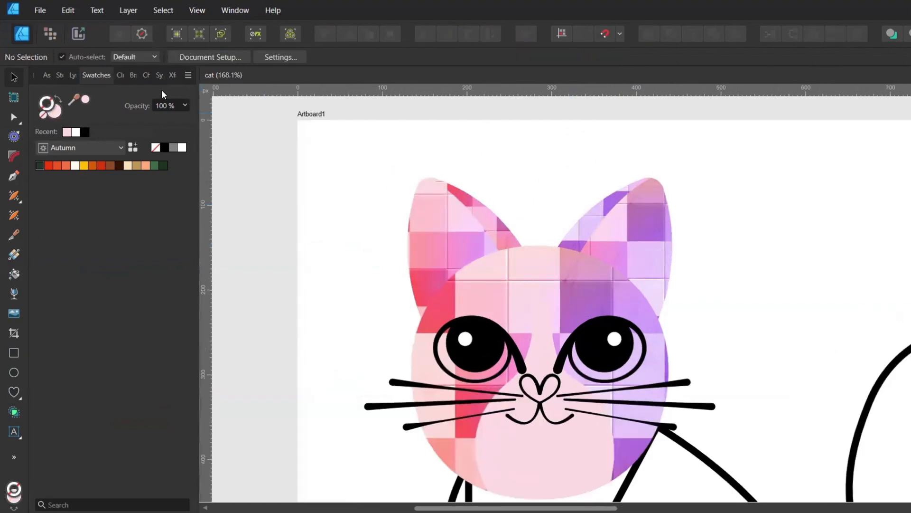
Nudge the left ear's main cat fill to the right and slightly upward to shift its tiles
{"action": "left_click", "coordinate": [73, 75]}
{"action": "left_click", "coordinate": [95, 415]}
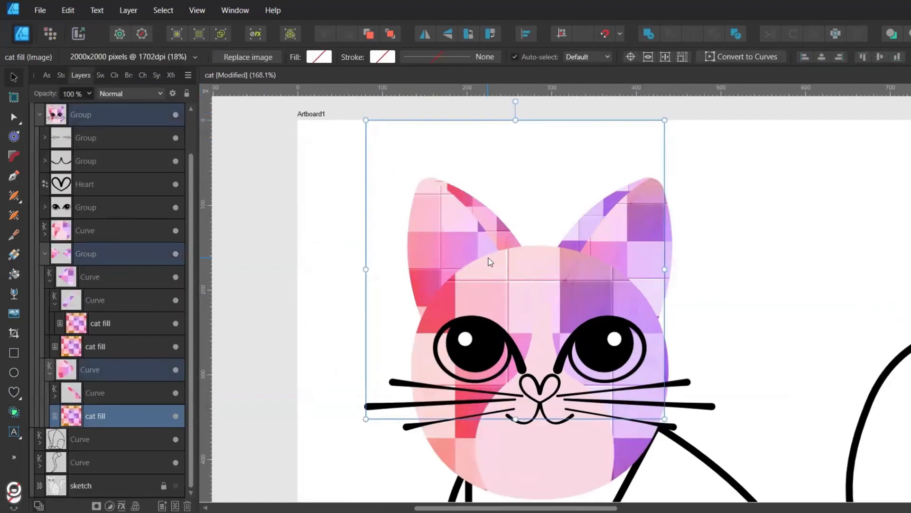
{"action": "key", "text": "Right"}
{"action": "key", "text": "Right"}
{"action": "key", "text": "Right"}
{"action": "key", "text": "Right"}
{"action": "key", "text": "Right"}
{"action": "key", "text": "Right"}
{"action": "key", "text": "Right"}
{"action": "key", "text": "Right"}
{"action": "key", "text": "Right"}
{"action": "key", "text": "Right"}
{"action": "key", "text": "Right"}
{"action": "key", "text": "Right"}
{"action": "key", "text": "Right"}
{"action": "key", "text": "Right"}
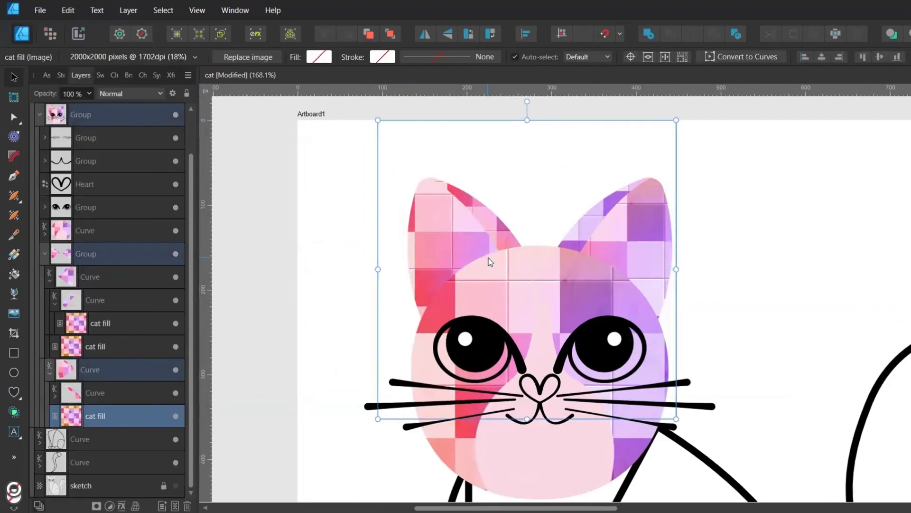
{"action": "key", "text": "Up"}
{"action": "key", "text": "Up"}
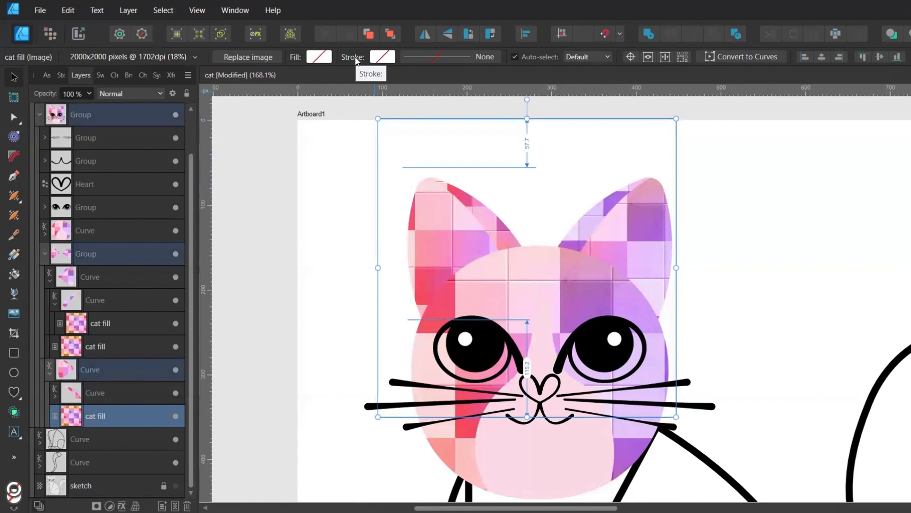
Duplicate the right ear's fold curve and delete the cat fill nested in the copy
{"action": "left_click", "coordinate": [73, 309]}
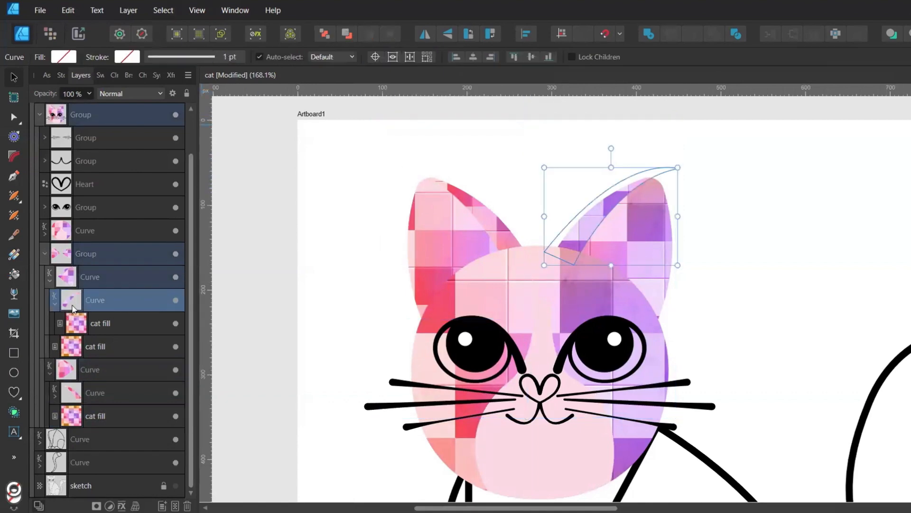
{"action": "key", "text": "ctrl+j"}
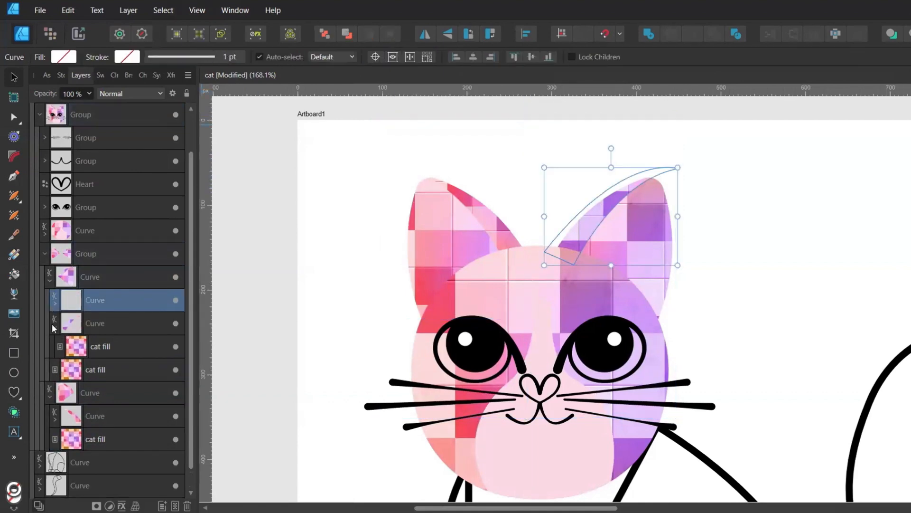
{"action": "left_click", "coordinate": [54, 325]}
{"action": "left_click", "coordinate": [54, 305]}
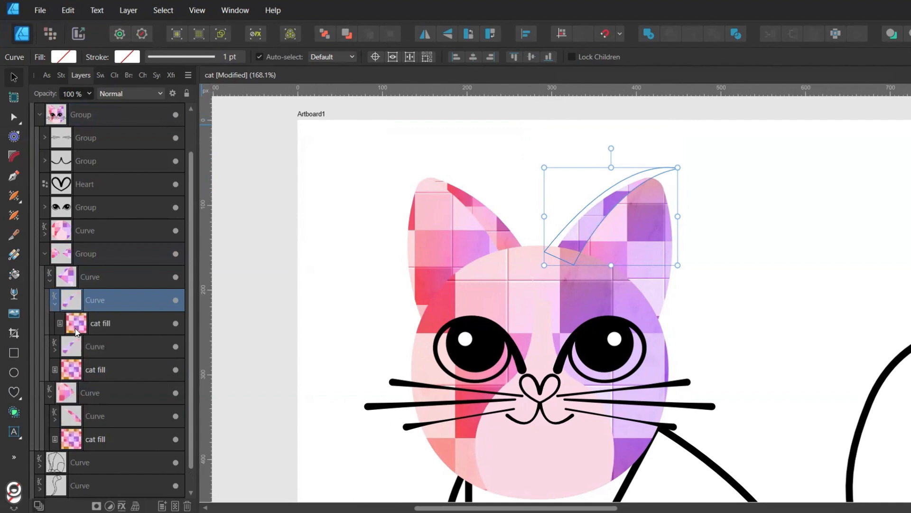
{"action": "left_click", "coordinate": [76, 327]}
{"action": "key", "text": "Delete"}
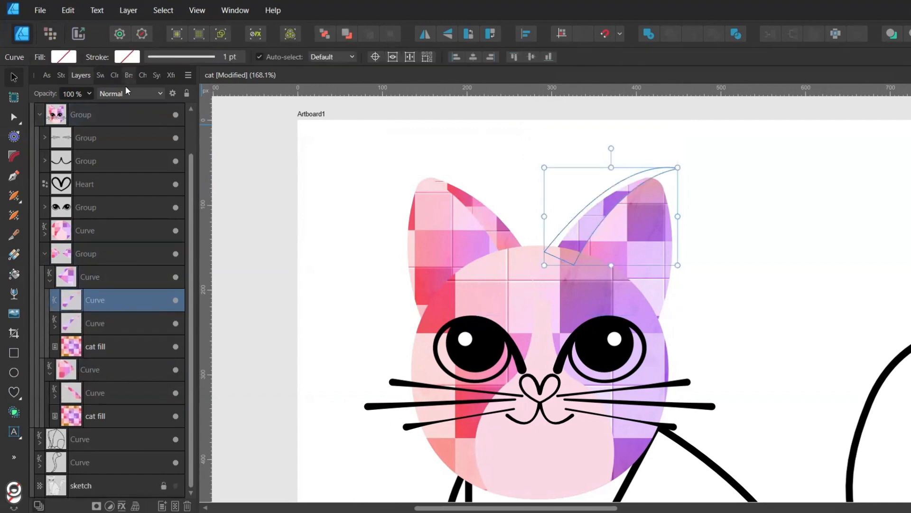
Give the copied right fold curve the picked pale pink stroke and reduce it to its inner edge line
{"action": "left_click", "coordinate": [100, 76]}
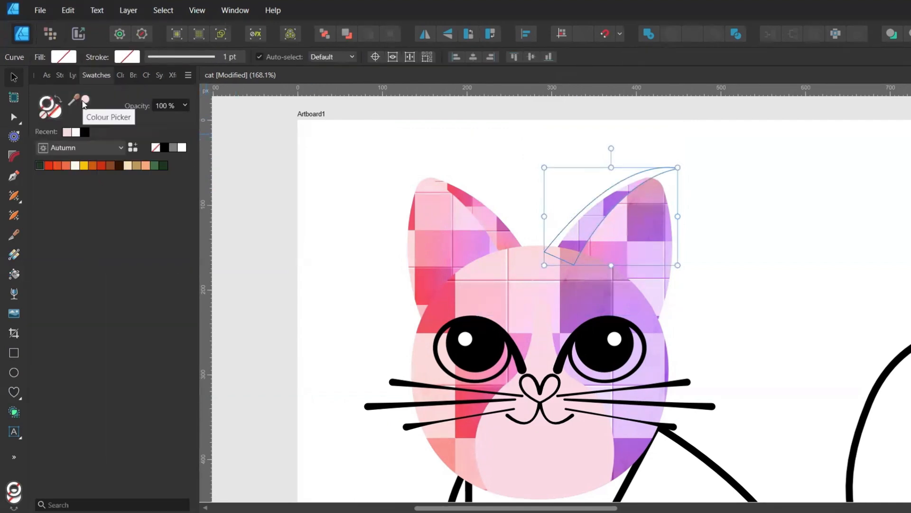
{"action": "left_click", "coordinate": [84, 100]}
{"action": "left_click", "coordinate": [72, 75]}
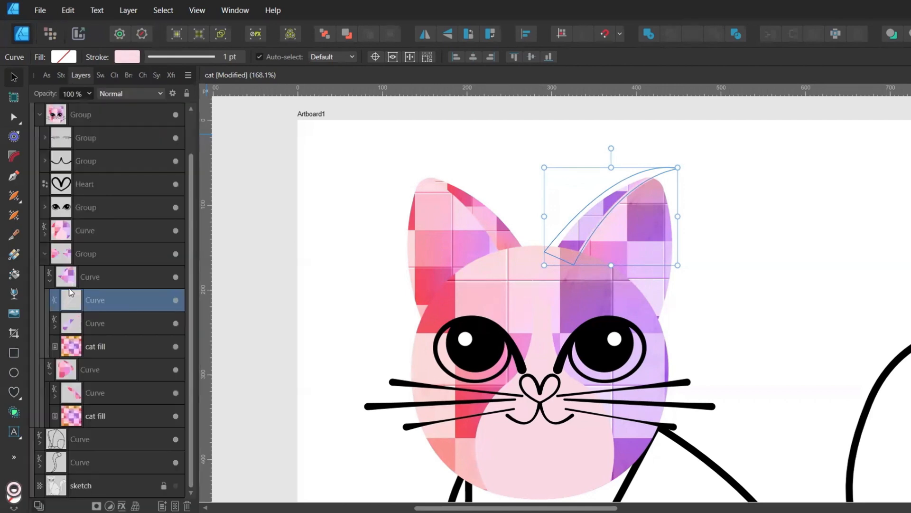
{"action": "key", "text": "a"}
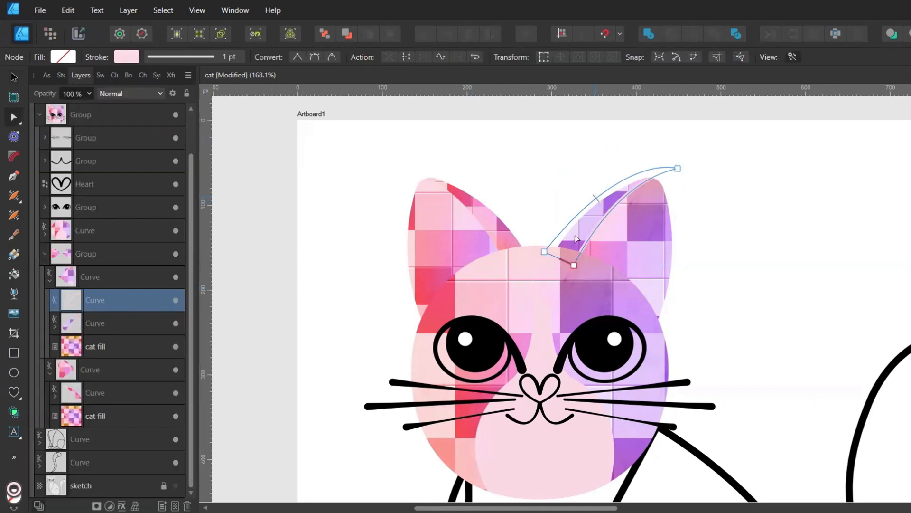
{"action": "left_click", "coordinate": [558, 259], "text": "alt"}
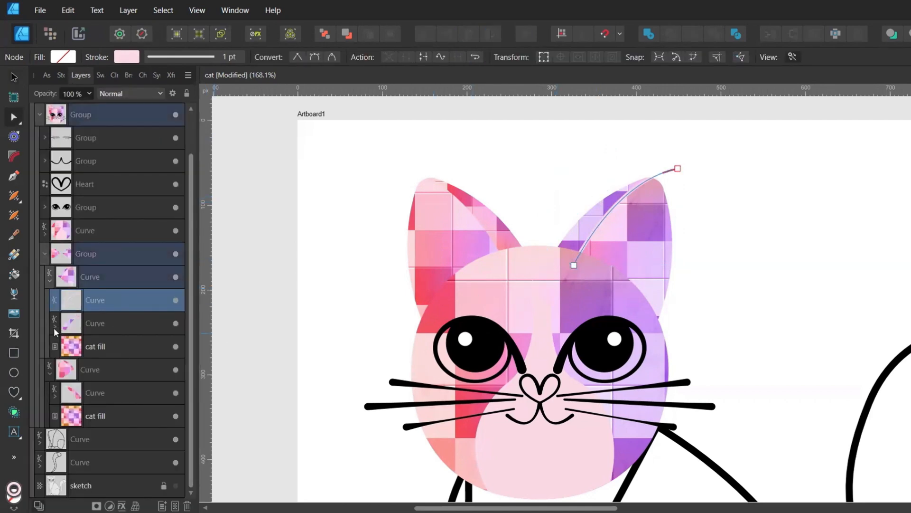
Nest the pale pink line inside the right ear's fold curve and set its stroke width to 3 pt
{"action": "left_click_drag", "start_coordinate": [77, 305], "coordinate": [78, 324]}
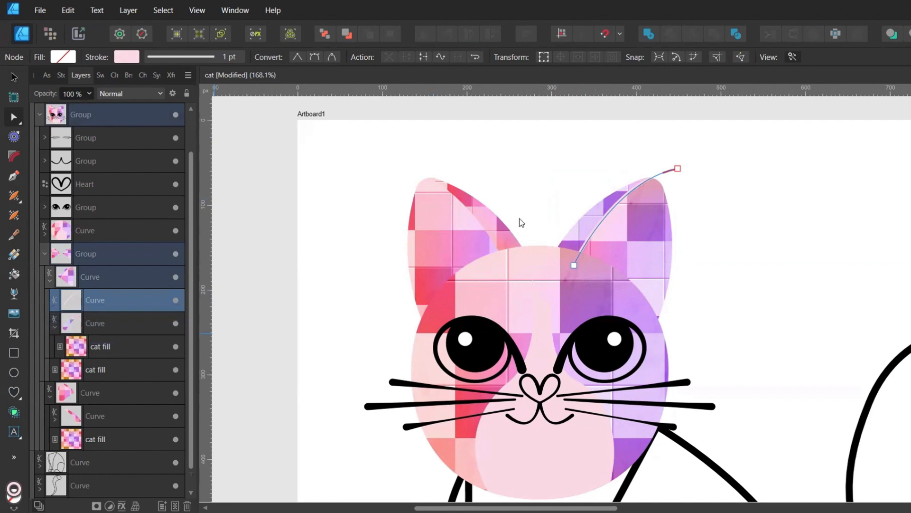
{"action": "left_click", "coordinate": [711, 161]}
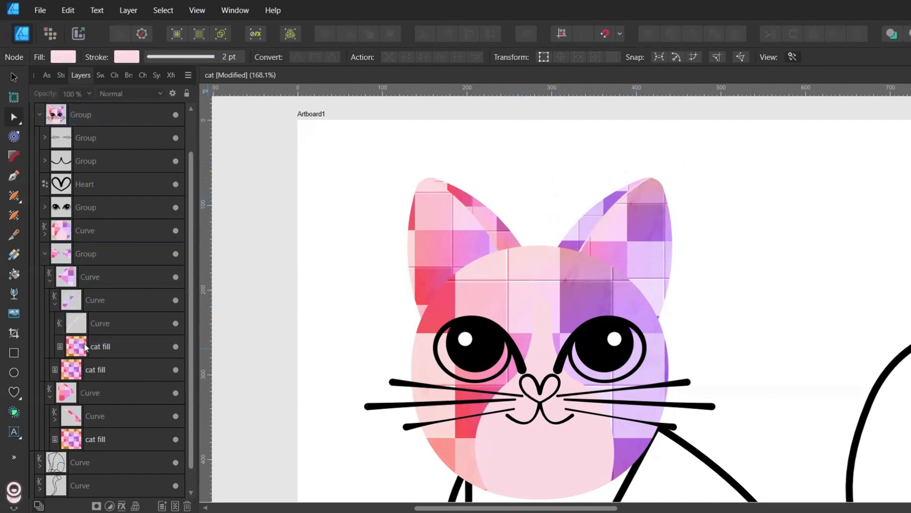
{"action": "left_click", "coordinate": [85, 327]}
{"action": "left_click", "coordinate": [180, 57]}
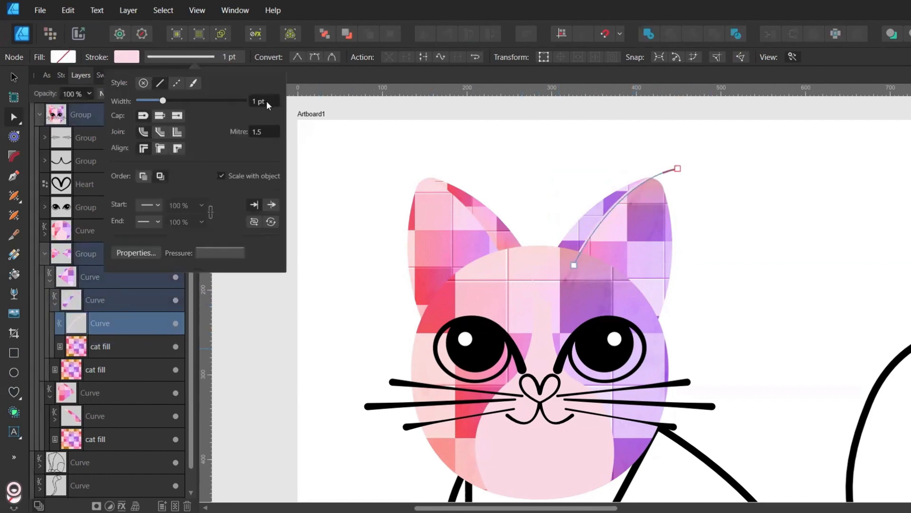
{"action": "scroll", "coordinate": [267, 101], "scroll_direction": "up", "scroll_amount": 1}
{"action": "scroll", "coordinate": [266, 100], "scroll_direction": "up", "scroll_amount": 1}
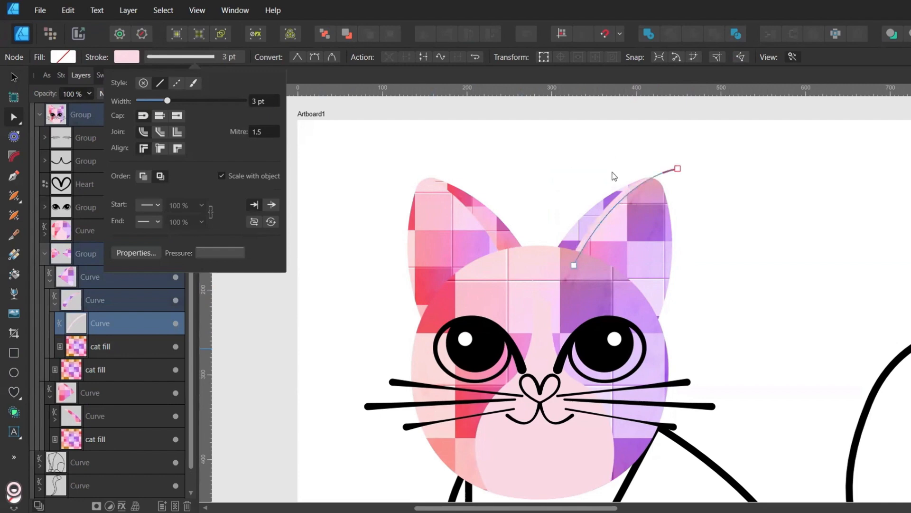
{"action": "scroll", "coordinate": [608, 207], "scroll_direction": "up", "scroll_amount": 2}
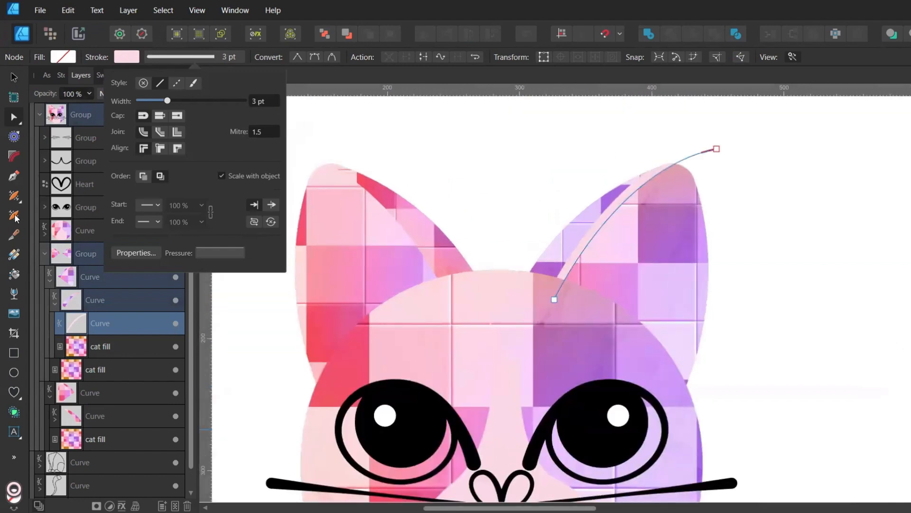
Narrow the pale pink line around its middle with the Stroke Width tool so it varies along the right ear fold
{"action": "left_click", "coordinate": [14, 216]}
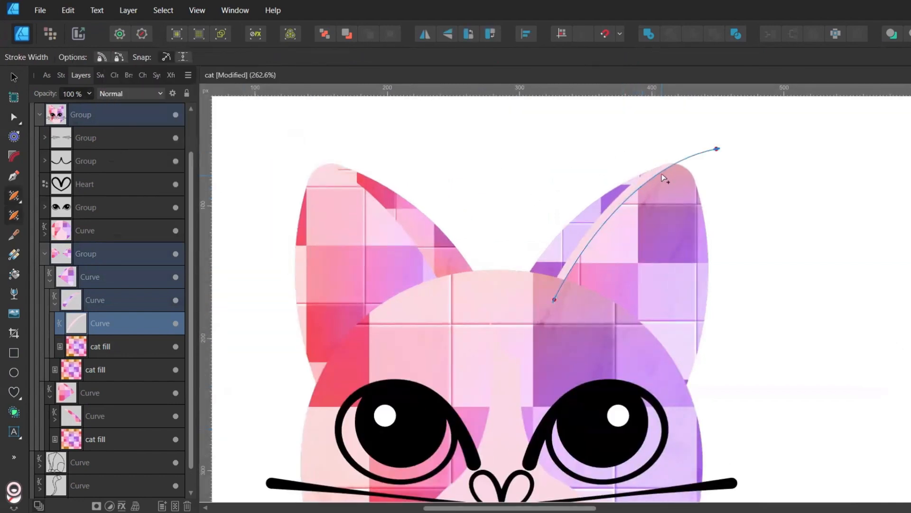
{"action": "left_click_drag", "start_coordinate": [623, 209], "coordinate": [622, 202]}
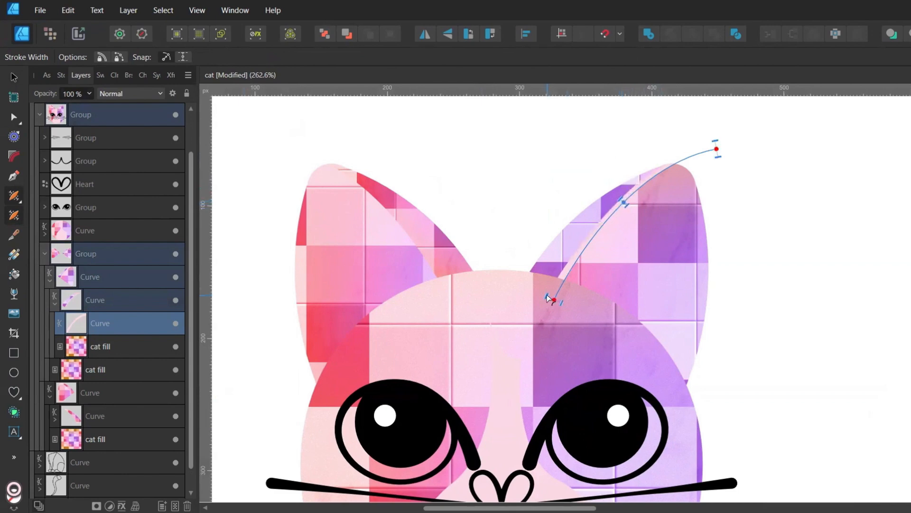
{"action": "left_click", "coordinate": [539, 195]}
{"action": "scroll", "coordinate": [490, 182], "scroll_direction": "left", "scroll_amount": 2}
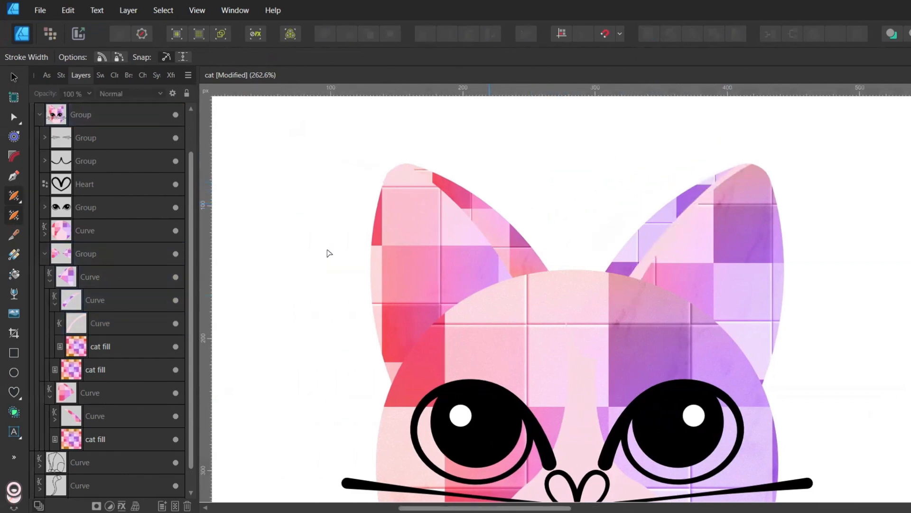
Open the stroke pressure profile of the right ear's pale pink fold line
{"action": "left_click", "coordinate": [69, 325]}
{"action": "left_click", "coordinate": [12, 351]}
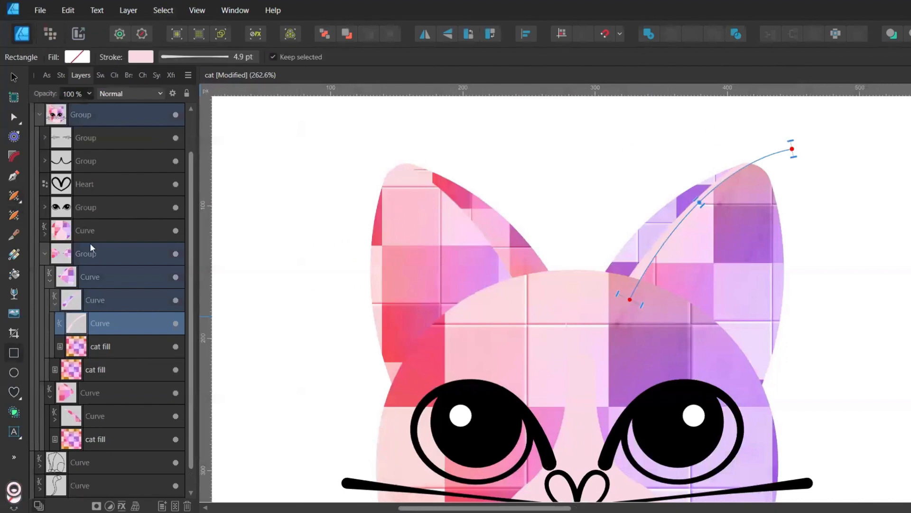
{"action": "left_click", "coordinate": [208, 57]}
{"action": "left_click", "coordinate": [230, 251]}
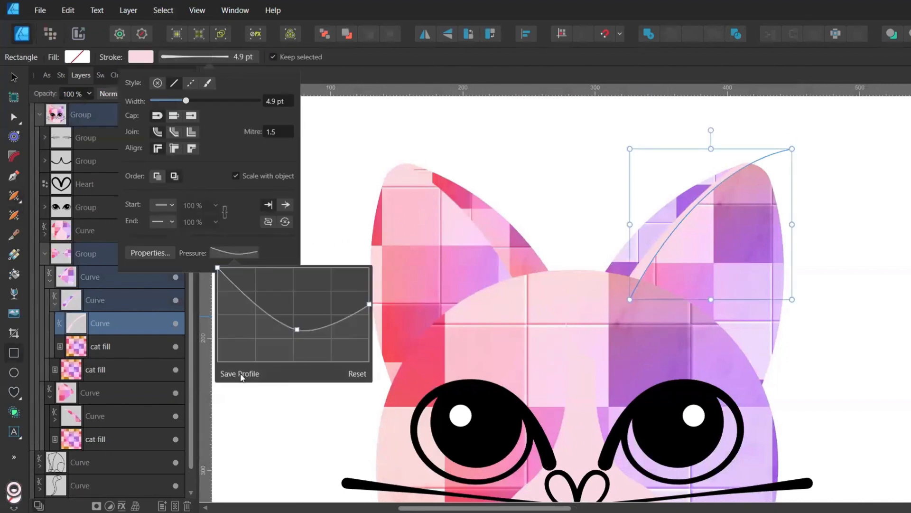
Duplicate the left ear's fold curve and delete the cat fill nested in the copy
{"action": "left_click", "coordinate": [76, 414]}
{"action": "scroll", "coordinate": [78, 404], "scroll_direction": "down", "scroll_amount": 1}
{"action": "key", "text": "ctrl+j"}
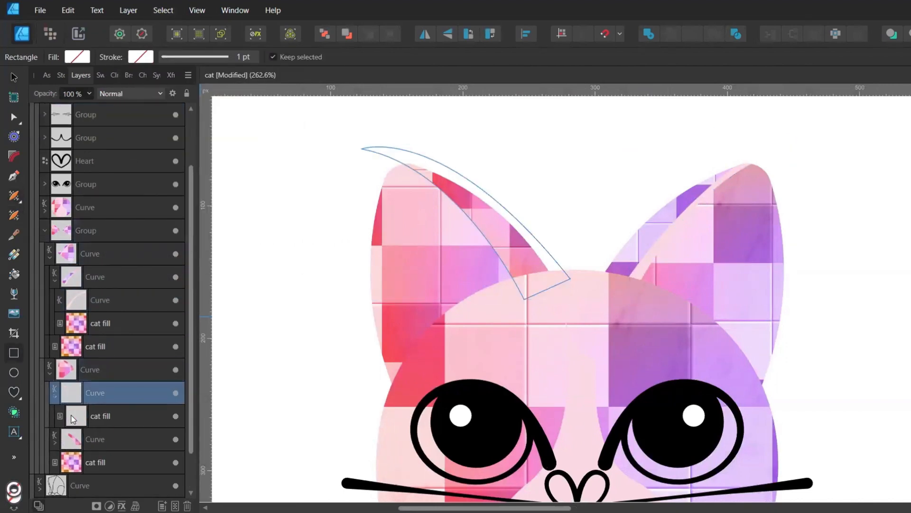
{"action": "left_click", "coordinate": [74, 416]}
{"action": "key", "text": "Delete"}
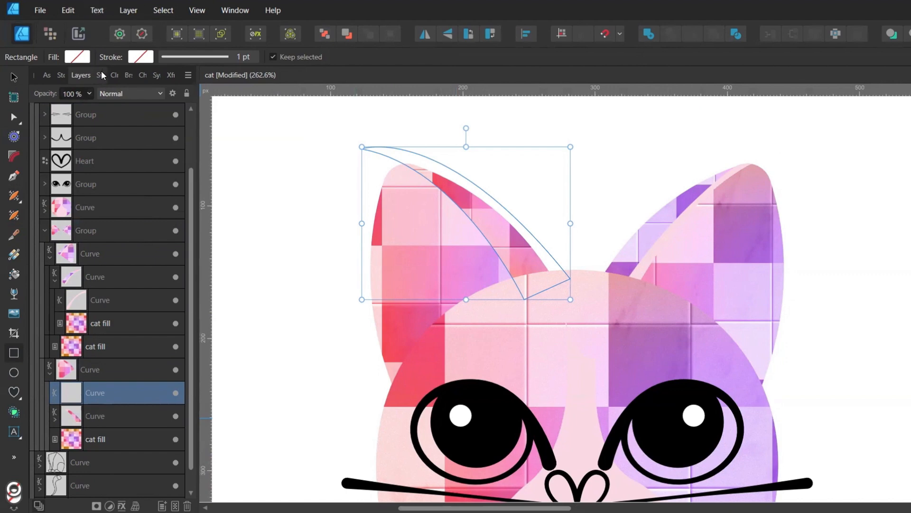
Give the duplicated left ear fold curve a pale pink stroke 2 pt wide
{"action": "left_click", "coordinate": [100, 75]}
{"action": "left_click", "coordinate": [77, 75]}
{"action": "left_click", "coordinate": [223, 56]}
{"action": "scroll", "coordinate": [276, 102], "scroll_direction": "up", "scroll_amount": 1}
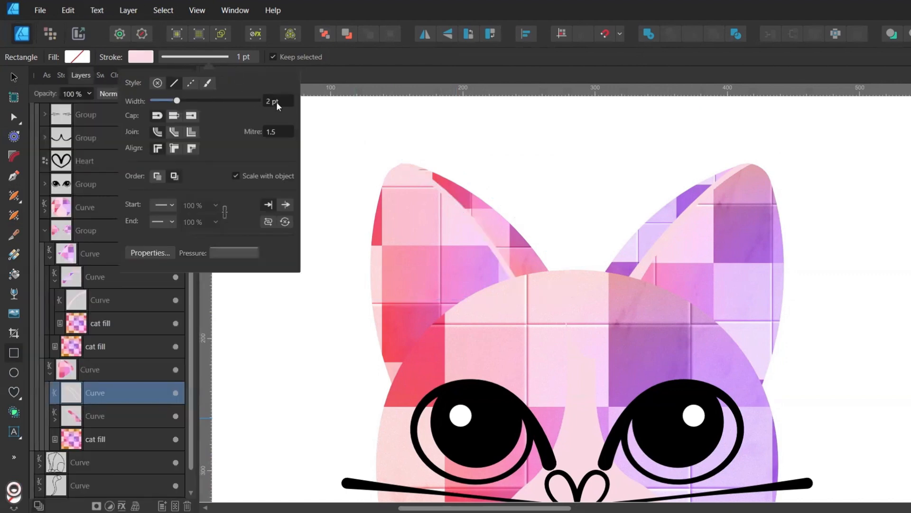
Delete the copy's outer arc and short bottom segment, and nest the remaining line inside the left ear's fold curve
{"action": "key", "text": "a"}
{"action": "left_click", "coordinate": [489, 195], "text": "alt"}
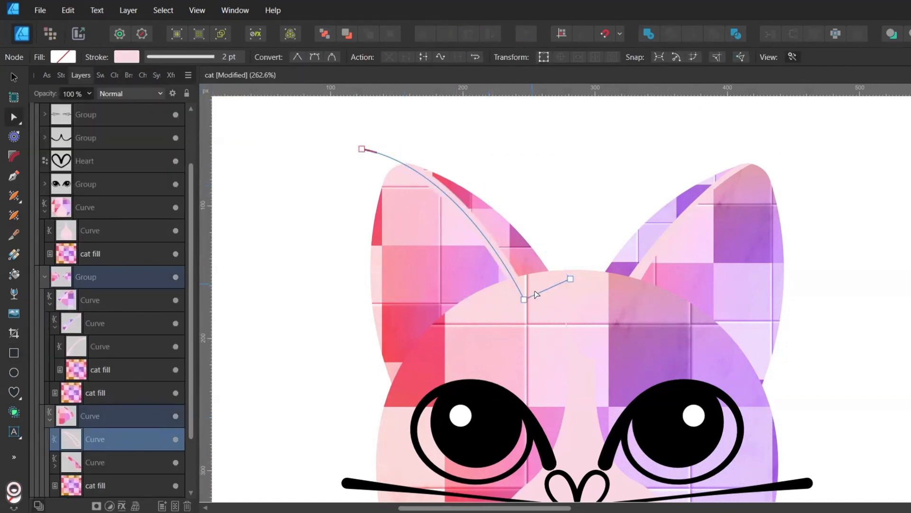
{"action": "scroll", "coordinate": [112, 442], "scroll_direction": "down", "scroll_amount": 1}
{"action": "mouse_move", "coordinate": [106, 394]}
{"action": "left_mouse_down"}
{"action": "mouse_move", "coordinate": [87, 421]}
{"action": "mouse_move", "coordinate": [80, 417]}
{"action": "left_mouse_up"}
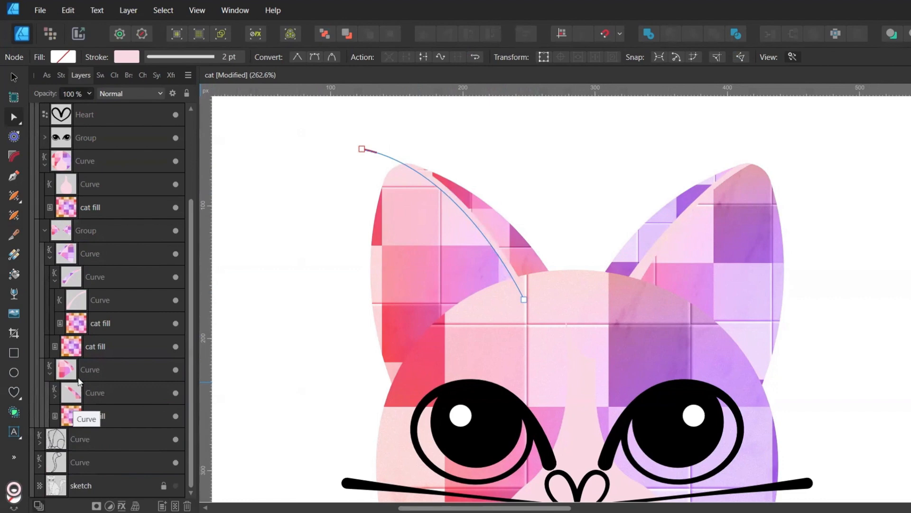
Apply the tapered pressure profile to the left ear's pale pink fold line and set its stroke width to 5 pt
{"action": "left_click", "coordinate": [177, 59]}
{"action": "left_click", "coordinate": [225, 254]}
{"action": "left_click", "coordinate": [218, 386]}
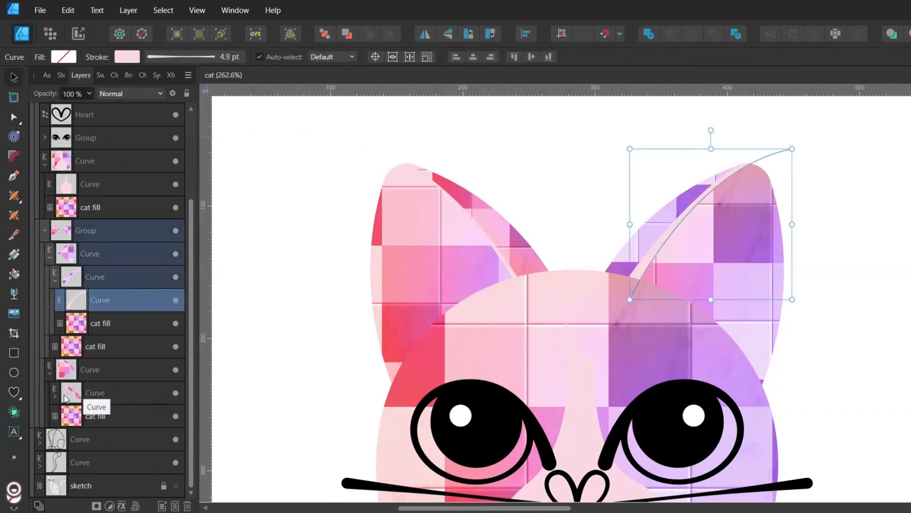
{"action": "left_click", "coordinate": [55, 394]}
{"action": "left_click", "coordinate": [74, 422]}
{"action": "left_click", "coordinate": [184, 57]}
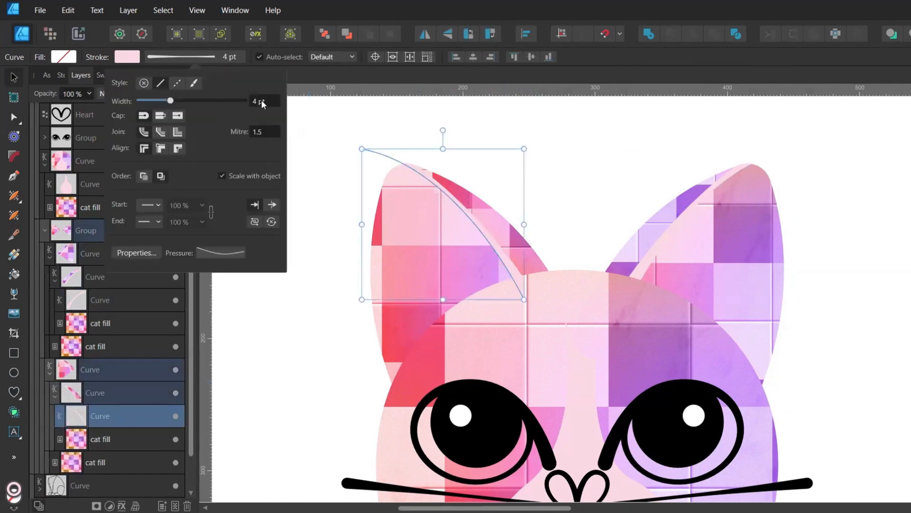
{"action": "left_click", "coordinate": [325, 118]}
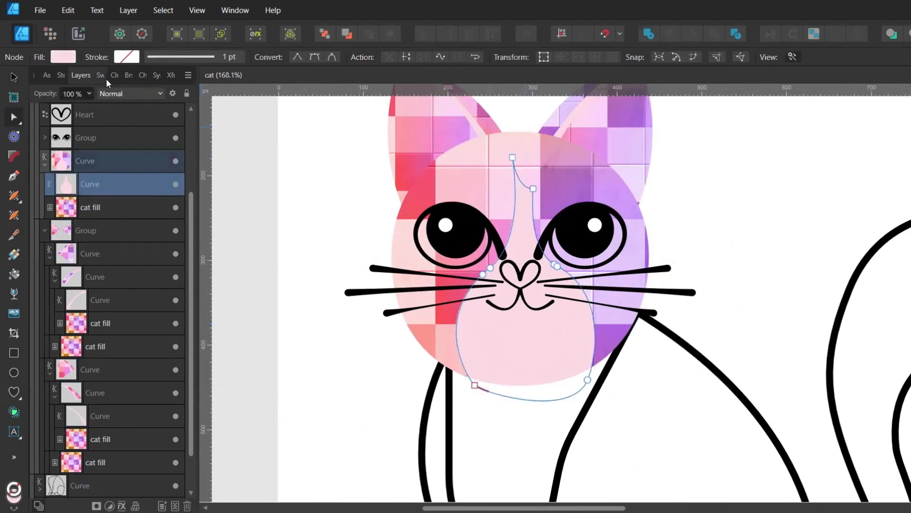
Lighten the muzzle patch's pink fill to HSL saturation 30 and lightness 93
{"action": "left_click", "coordinate": [101, 75]}
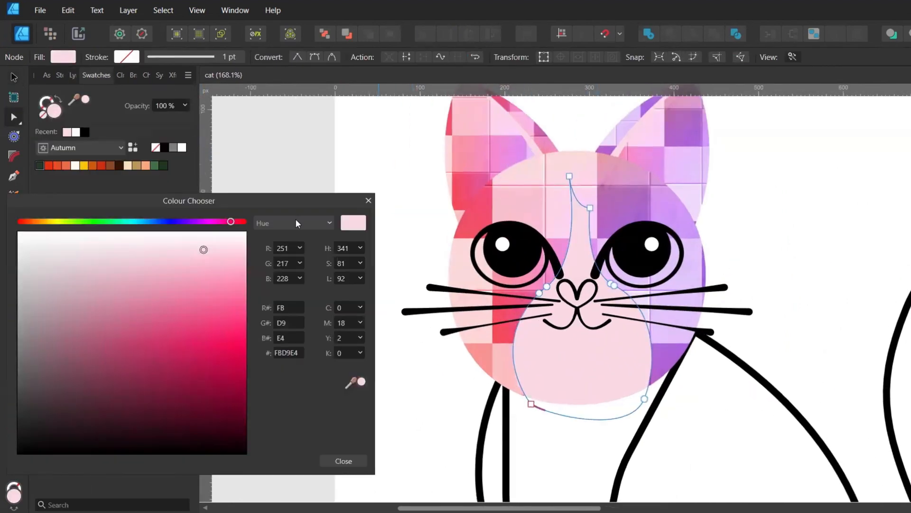
{"action": "left_click", "coordinate": [296, 223]}
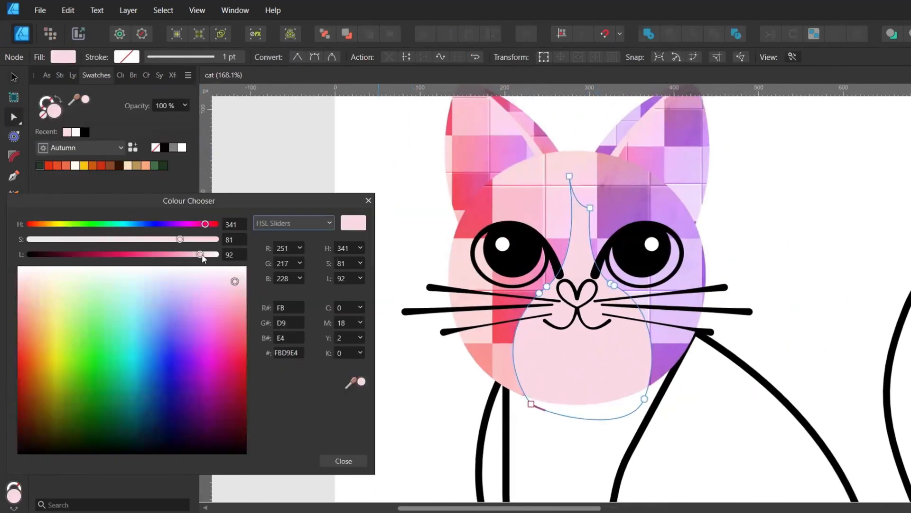
{"action": "left_click_drag", "start_coordinate": [203, 241], "coordinate": [86, 241]}
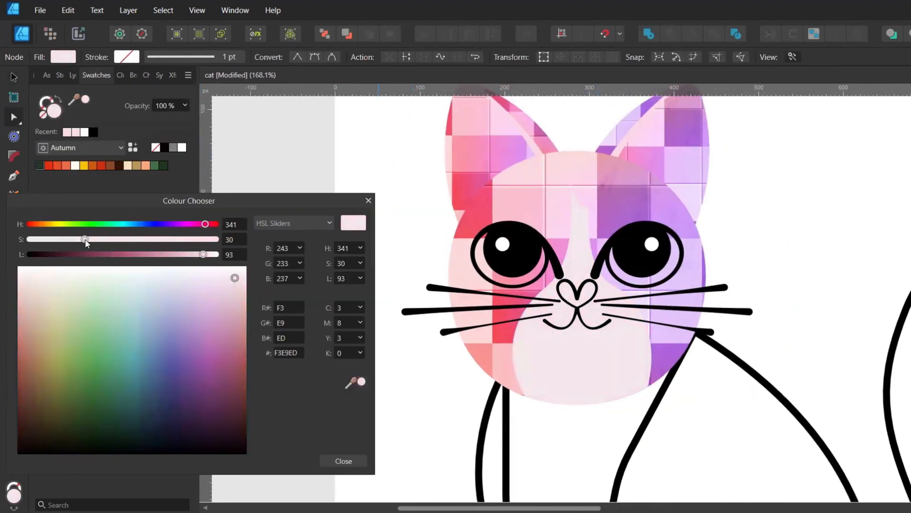
Shift the tile pattern inside the cat's face about 55 px to the left
{"action": "key", "text": "v"}
{"action": "left_click", "coordinate": [661, 299]}
{"action": "left_click_drag", "start_coordinate": [661, 299], "coordinate": [615, 301]}
Recolour the fold lines of both ears with the muzzle's paler pink, F3E9ED
{"action": "scroll", "coordinate": [615, 301], "scroll_direction": "up", "scroll_amount": 2}
{"action": "key", "text": "a"}
{"action": "left_click", "coordinate": [511, 190]}
{"action": "left_click", "coordinate": [647, 190], "text": "shift"}
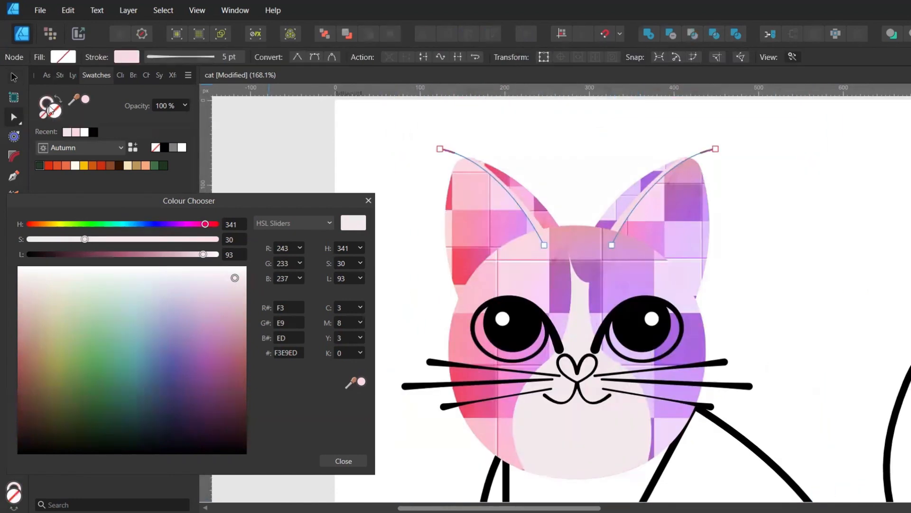
{"action": "left_click", "coordinate": [368, 200]}
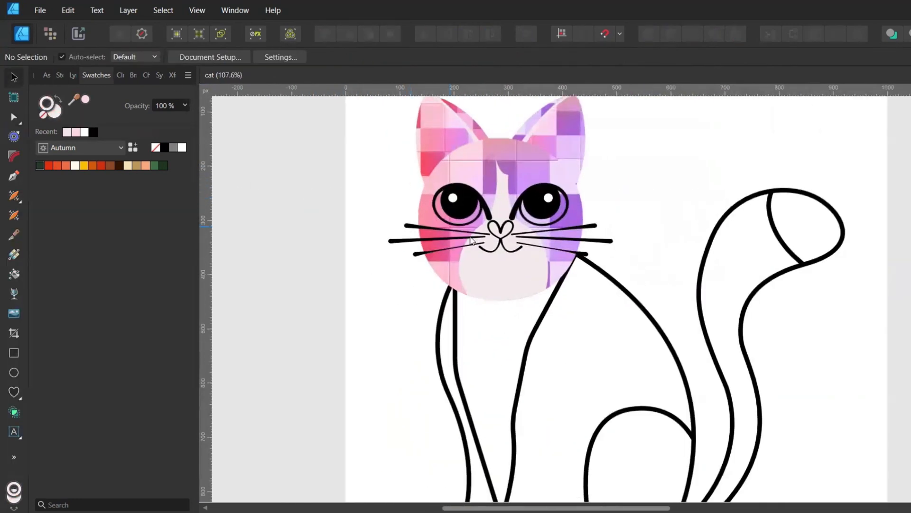
Remove the outlines of the chest and paw curves and fill them with the muzzle's pale pink
{"action": "scroll", "coordinate": [456, 249], "scroll_direction": "up", "scroll_amount": 2}
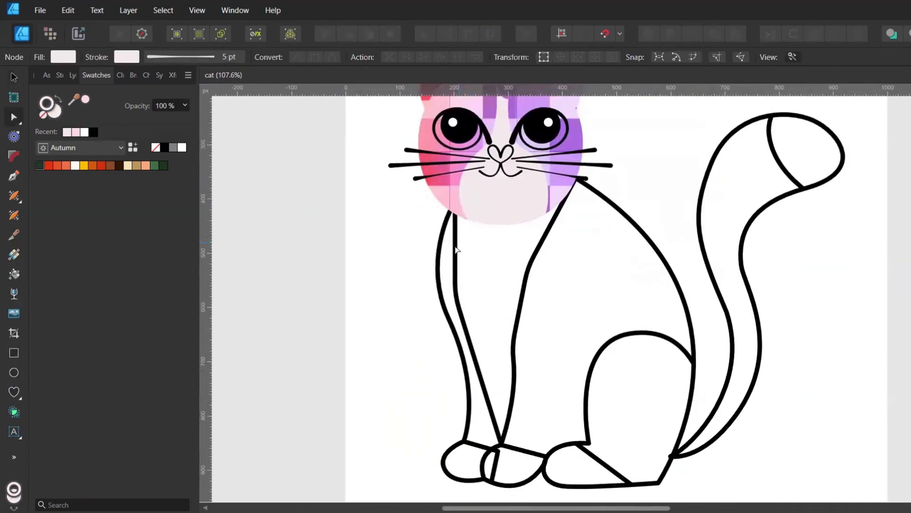
{"action": "left_click", "coordinate": [455, 247]}
{"action": "left_click", "coordinate": [483, 447], "text": "shift"}
{"action": "left_click", "coordinate": [521, 450], "text": "shift"}
{"action": "left_click", "coordinate": [590, 454], "text": "shift"}
{"action": "left_click", "coordinate": [59, 100]}
{"action": "left_click", "coordinate": [56, 112]}
{"action": "left_click", "coordinate": [67, 132]}
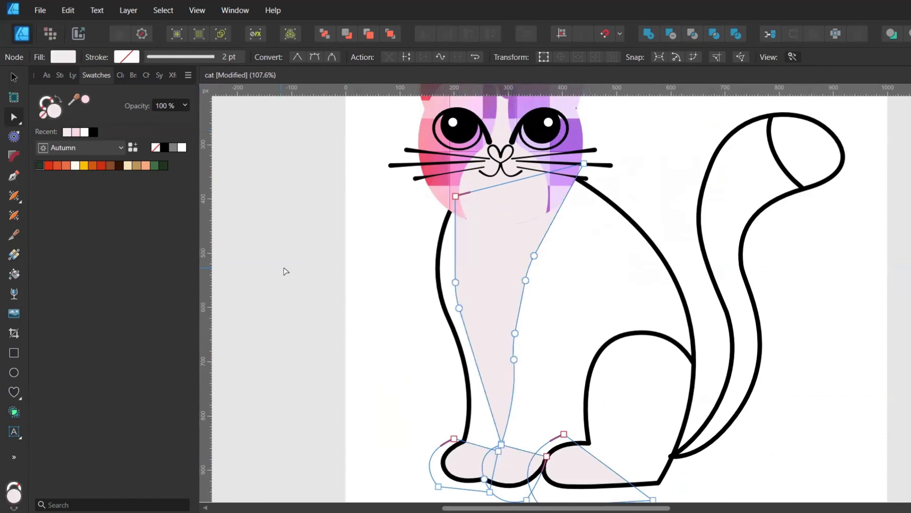
{"action": "left_click", "coordinate": [286, 271]}
Duplicate the hidden cat fill image, nest the copy below the other curves inside the body curve, and make it visible
{"action": "left_click", "coordinate": [72, 75]}
{"action": "scroll", "coordinate": [57, 156], "scroll_direction": "up", "scroll_amount": 3}
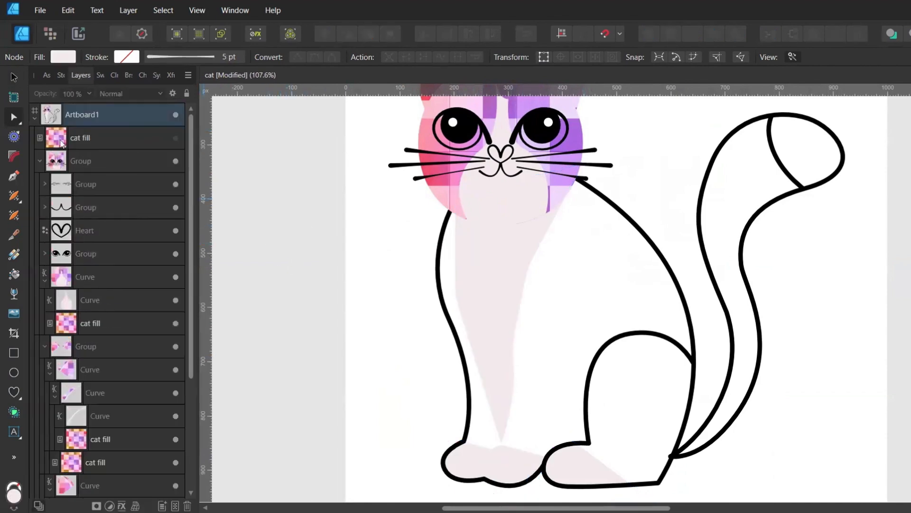
{"action": "left_click", "coordinate": [60, 140]}
{"action": "key", "text": "ctrl+j"}
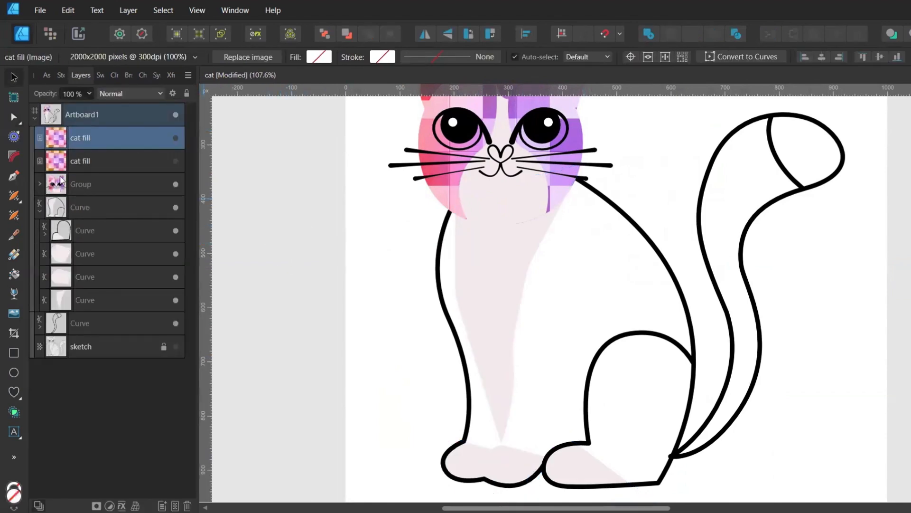
{"action": "left_click_drag", "start_coordinate": [56, 142], "coordinate": [57, 297]}
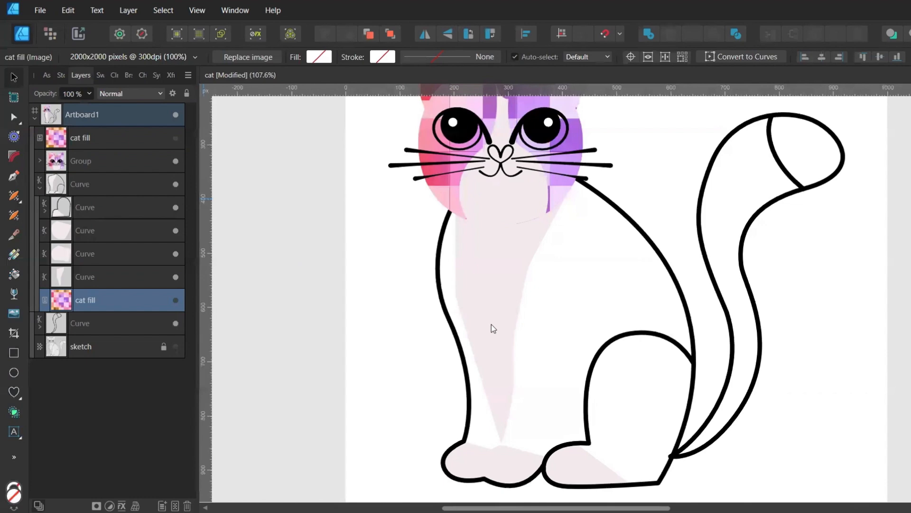
{"action": "left_click", "coordinate": [177, 299]}
Scale the body's tile pattern down to 30% and position it over the cat's body
{"action": "scroll", "coordinate": [374, 333], "scroll_direction": "down", "scroll_amount": 5}
{"action": "scroll", "coordinate": [383, 352], "scroll_direction": "left", "scroll_amount": 1}
{"action": "left_click_drag", "start_coordinate": [313, 482], "coordinate": [411, 383]}
{"action": "scroll", "coordinate": [419, 384], "scroll_direction": "up", "scroll_amount": 2}
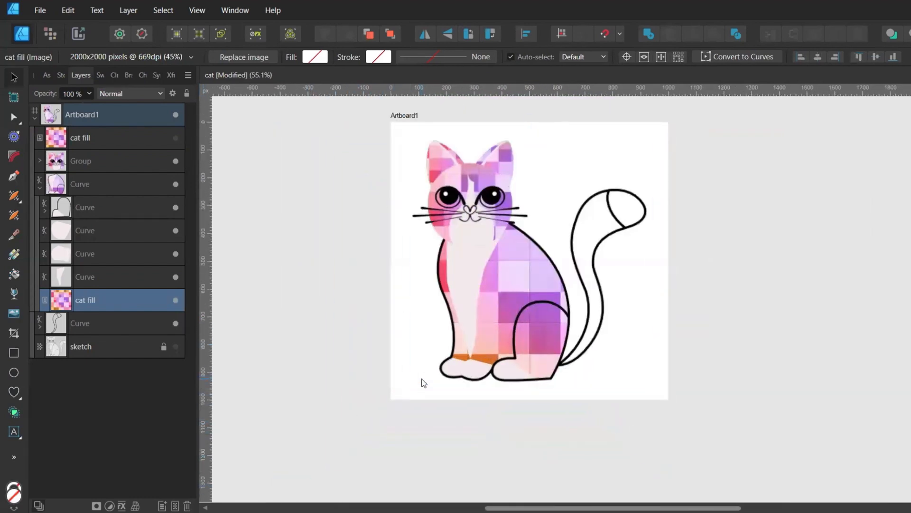
{"action": "scroll", "coordinate": [445, 206], "scroll_direction": "up", "scroll_amount": 2}
{"action": "scroll", "coordinate": [692, 354], "scroll_direction": "down", "scroll_amount": 1}
{"action": "scroll", "coordinate": [692, 355], "scroll_direction": "down", "scroll_amount": 2}
{"action": "left_click_drag", "start_coordinate": [686, 221], "coordinate": [652, 278]}
{"action": "left_click_drag", "start_coordinate": [596, 329], "coordinate": [582, 360]}
{"action": "scroll", "coordinate": [534, 363], "scroll_direction": "up", "scroll_amount": 2}
{"action": "scroll", "coordinate": [535, 363], "scroll_direction": "down", "scroll_amount": 2}
Flip the body's tile pattern vertically and rotate it 90° counterclockwise
{"action": "left_click", "coordinate": [447, 34]}
{"action": "mouse_move", "coordinate": [539, 323]}
{"action": "left_mouse_down"}
{"action": "mouse_move", "coordinate": [556, 323]}
{"action": "mouse_move", "coordinate": [540, 321]}
{"action": "left_mouse_up"}
{"action": "left_click", "coordinate": [469, 34]}
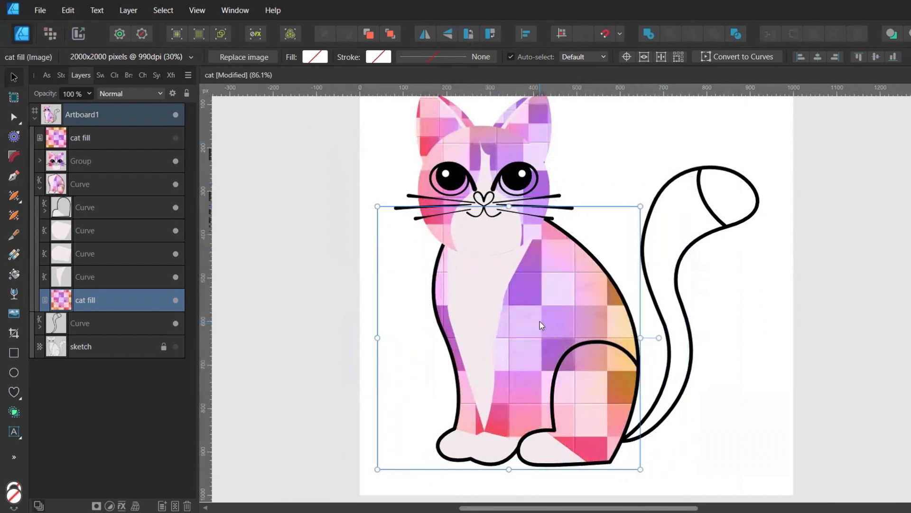
Duplicate the body's tile pattern and nest the copy inside the hind leg curve
{"action": "left_click_drag", "start_coordinate": [59, 139], "coordinate": [61, 321]}
{"action": "key", "text": "ctrl+z"}
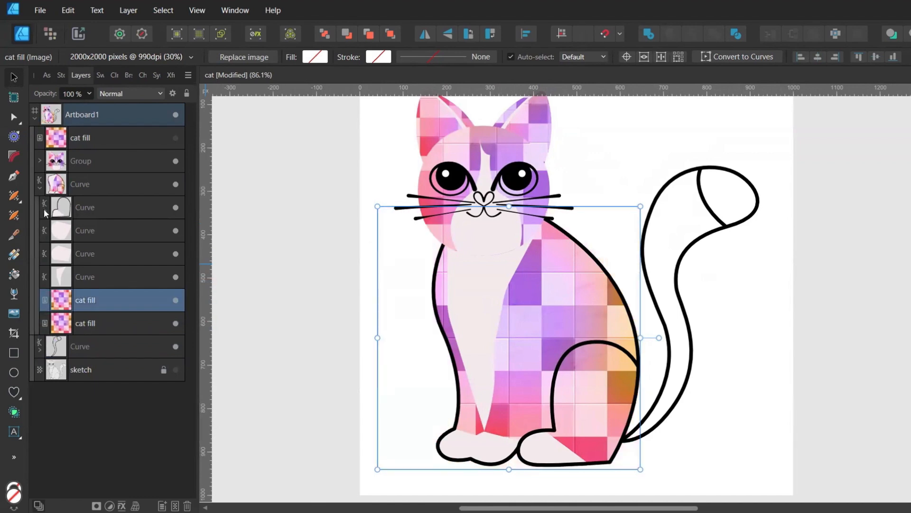
{"action": "left_click", "coordinate": [44, 209]}
{"action": "left_click_drag", "start_coordinate": [90, 212], "coordinate": [88, 223]}
{"action": "left_click", "coordinate": [325, 33]}
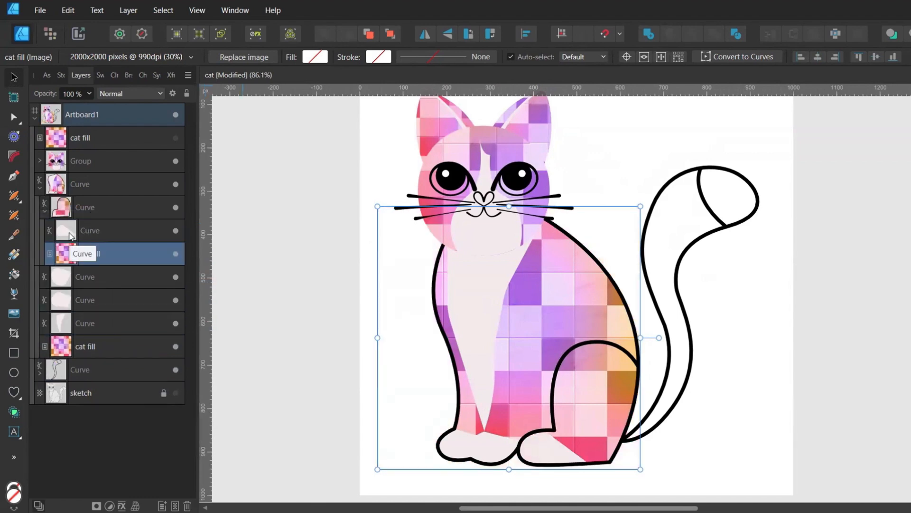
Remove the black outline of the cat's body curve
{"action": "left_click", "coordinate": [64, 207]}
{"action": "left_click", "coordinate": [100, 74]}
{"action": "left_click", "coordinate": [73, 75]}
{"action": "left_click", "coordinate": [64, 181]}
{"action": "left_click", "coordinate": [99, 75]}
{"action": "left_click", "coordinate": [47, 103]}
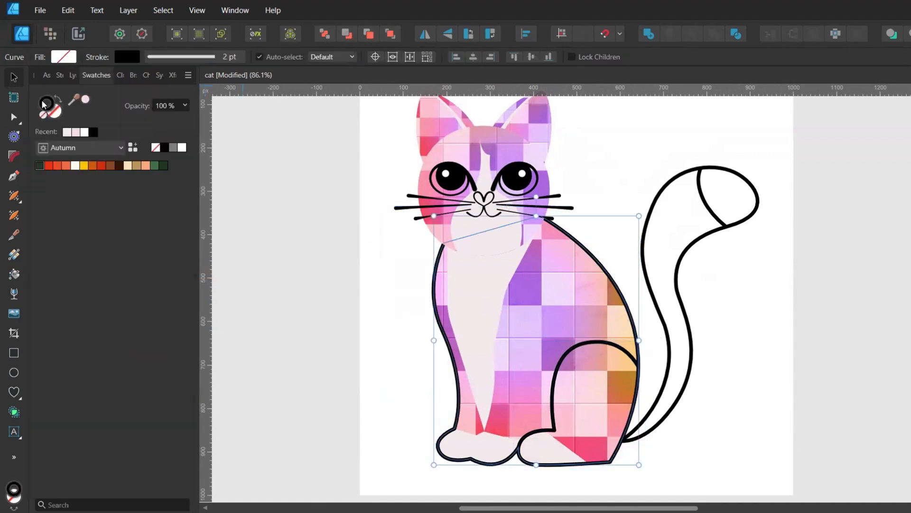
{"action": "left_click", "coordinate": [42, 114]}
Remove the black outline of the hind leg curve
{"action": "left_click", "coordinate": [73, 75]}
{"action": "left_click", "coordinate": [65, 212]}
{"action": "left_click", "coordinate": [99, 75]}
{"action": "left_click", "coordinate": [154, 148]}
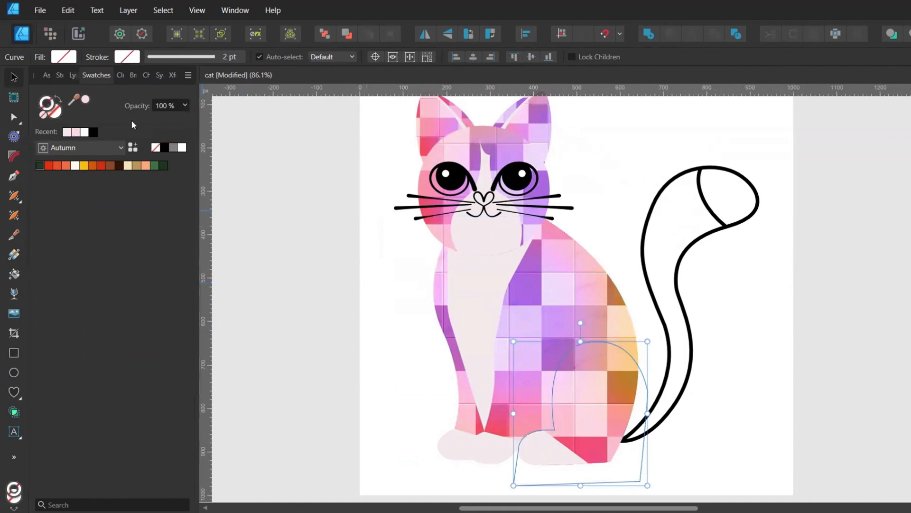
Scale the hind leg's tile pattern down to 23% and position it over the leg
{"action": "left_click", "coordinate": [76, 75]}
{"action": "left_click", "coordinate": [71, 253]}
{"action": "key", "text": "a"}
{"action": "key", "text": "v"}
{"action": "left_click_drag", "start_coordinate": [378, 207], "coordinate": [508, 336]}
{"action": "left_click_drag", "start_coordinate": [595, 409], "coordinate": [604, 415]}
{"action": "left_click_drag", "start_coordinate": [517, 342], "coordinate": [485, 309]}
{"action": "left_click_drag", "start_coordinate": [602, 402], "coordinate": [557, 401]}
{"action": "scroll", "coordinate": [557, 401], "scroll_direction": "down", "scroll_amount": 1}
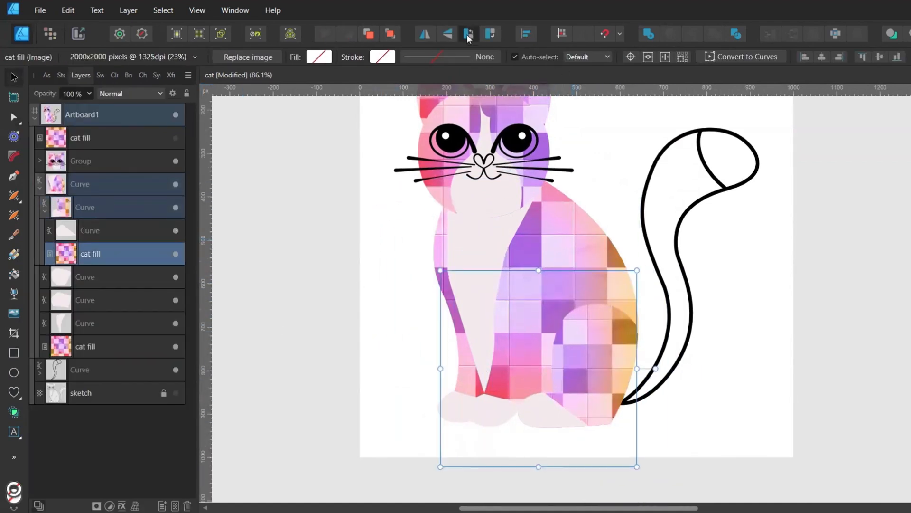
Rotate the hind leg's tile pattern 90° counterclockwise into a new position over the leg, and save the document
{"action": "left_click", "coordinate": [468, 34]}
{"action": "left_click_drag", "start_coordinate": [600, 365], "coordinate": [697, 400]}
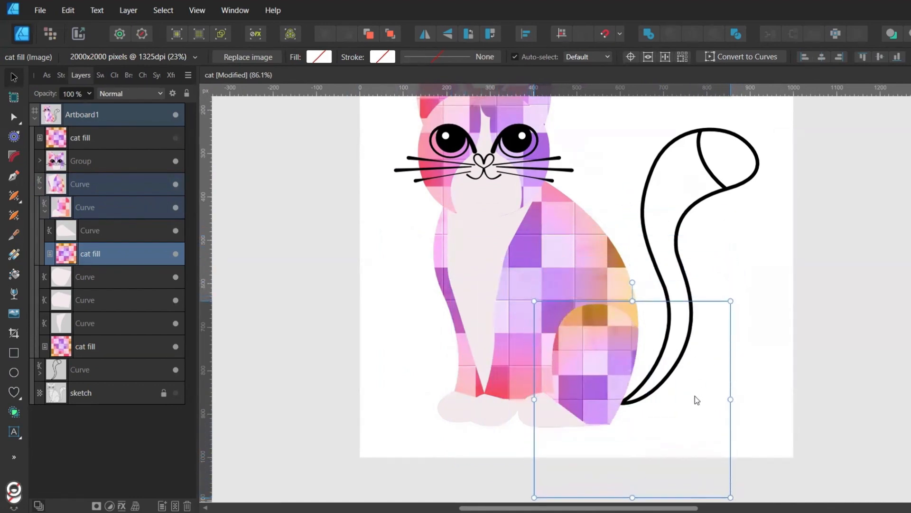
{"action": "left_click", "coordinate": [824, 337]}
{"action": "key", "text": "ctrl+s"}
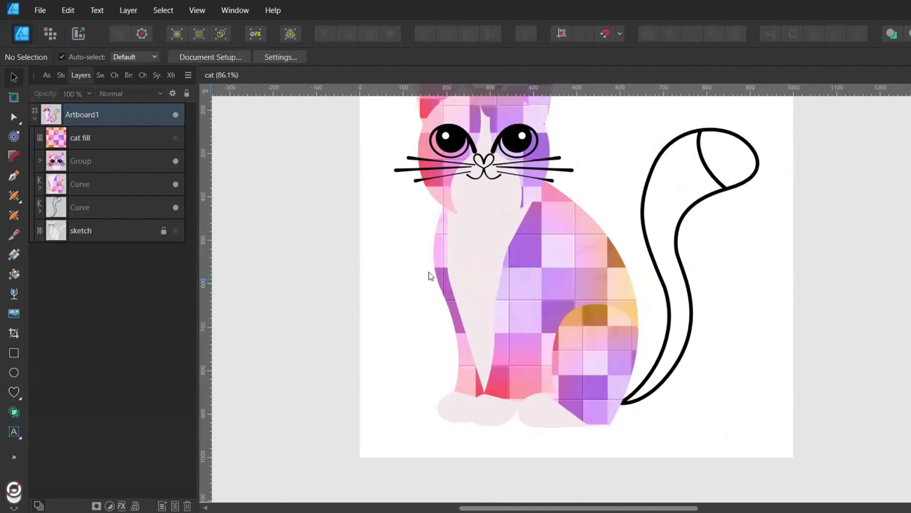
Duplicate the hidden cat fill image, nest the copy below the tip curve inside the tail curve, and make it visible
{"action": "scroll", "coordinate": [514, 272], "scroll_direction": "up", "scroll_amount": 2}
{"action": "scroll", "coordinate": [515, 272], "scroll_direction": "down", "scroll_amount": 1}
{"action": "left_click", "coordinate": [75, 137]}
{"action": "key", "text": "ctrl+j"}
{"action": "left_click", "coordinate": [40, 233]}
{"action": "left_click_drag", "start_coordinate": [57, 138], "coordinate": [67, 261]}
{"action": "left_click", "coordinate": [174, 253]}
Remove the tail tip's outline and fill it with the same pale pink as the muzzle and paws
{"action": "left_click", "coordinate": [67, 234]}
{"action": "left_click", "coordinate": [99, 74]}
{"action": "left_click", "coordinate": [43, 115]}
{"action": "left_click", "coordinate": [54, 110]}
{"action": "left_click", "coordinate": [85, 99]}
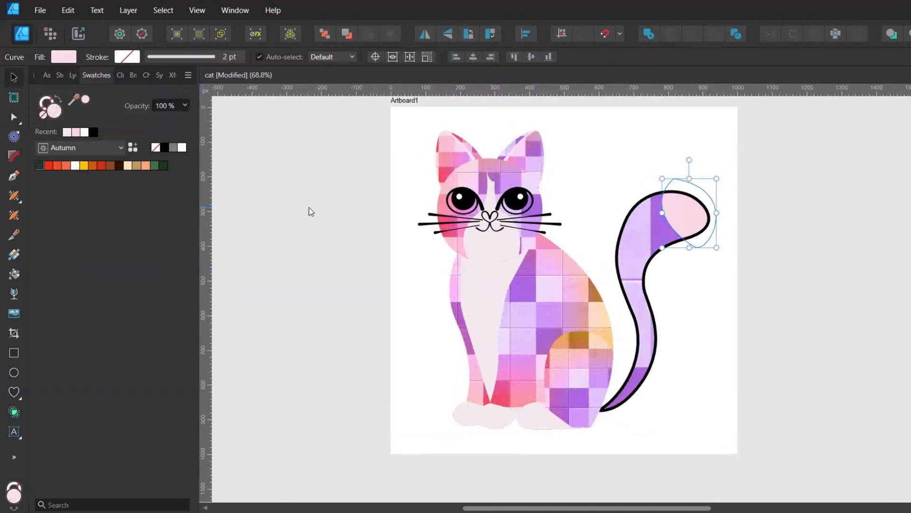
{"action": "left_click", "coordinate": [68, 132]}
Shrink the tail's tile pattern to 39%, turned upside down, and position it over the tail
{"action": "left_click", "coordinate": [72, 76]}
{"action": "left_click", "coordinate": [81, 254]}
{"action": "scroll", "coordinate": [586, 277], "scroll_direction": "down", "scroll_amount": 3}
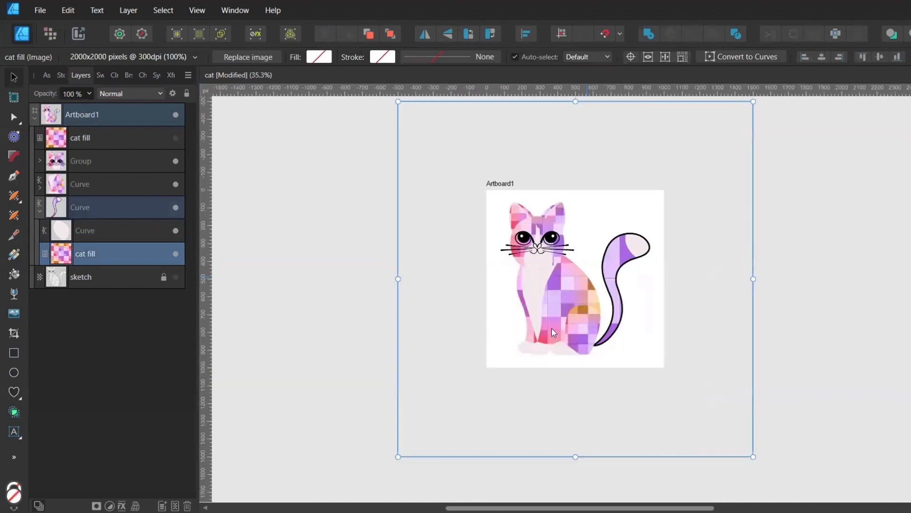
{"action": "left_click_drag", "start_coordinate": [399, 456], "coordinate": [525, 326]}
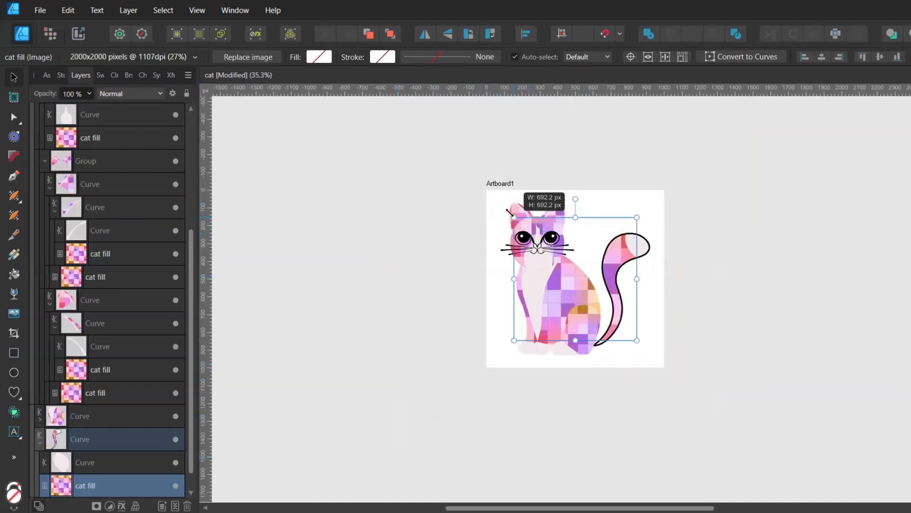
{"action": "scroll", "coordinate": [635, 323], "scroll_direction": "up", "scroll_amount": 1}
{"action": "left_click_drag", "start_coordinate": [635, 322], "coordinate": [705, 318]}
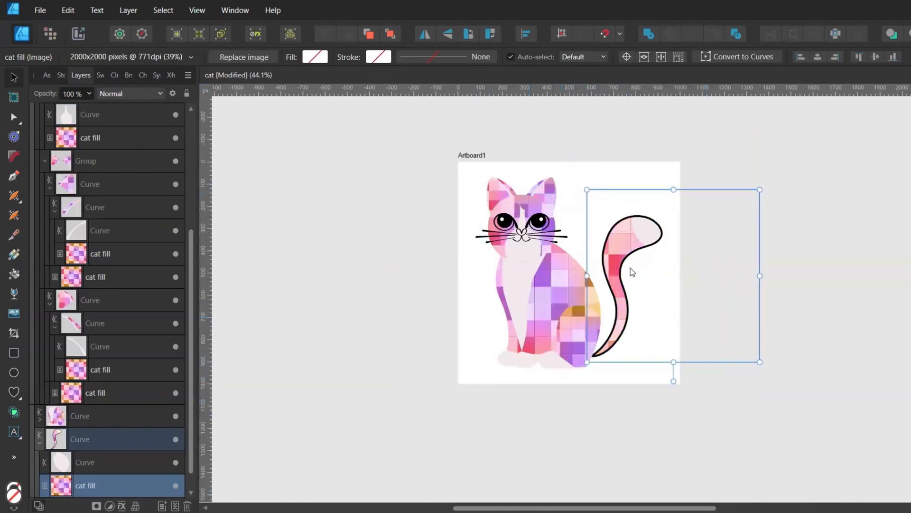
{"action": "scroll", "coordinate": [623, 295], "scroll_direction": "up", "scroll_amount": 3}
{"action": "left_click_drag", "start_coordinate": [622, 291], "coordinate": [620, 334]}
Remove the black outline of the tail curve and clear the selection
{"action": "left_click", "coordinate": [64, 446]}
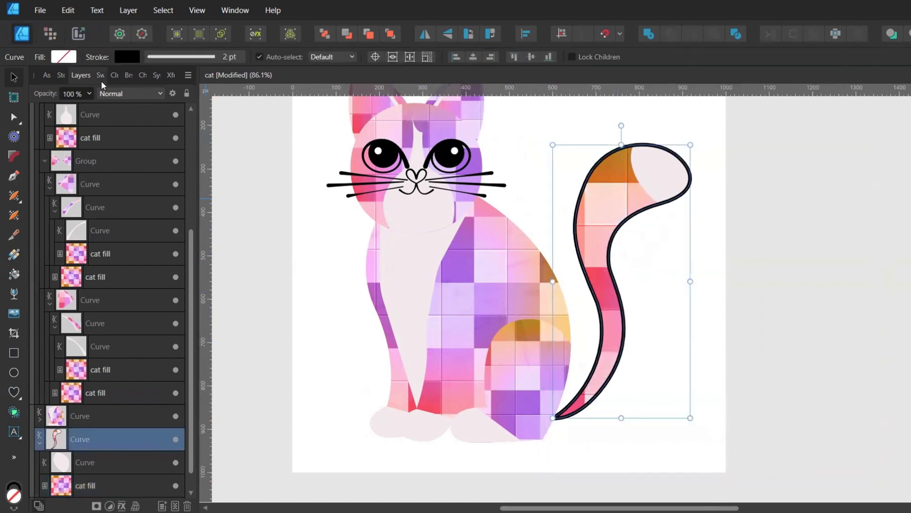
{"action": "left_click", "coordinate": [100, 75]}
{"action": "left_click", "coordinate": [46, 102]}
{"action": "left_click", "coordinate": [43, 114]}
{"action": "key", "text": "ctrl+d"}
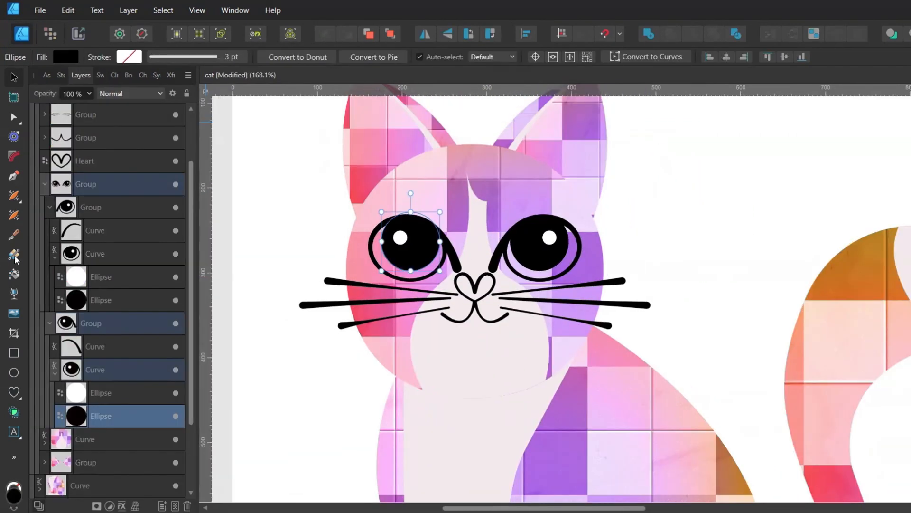
Fill both pupils with the sampled orange darkened to a near-black brown, hue 24 and saturation 72
{"action": "left_click", "coordinate": [104, 301], "text": "ctrl"}
{"action": "left_click", "coordinate": [99, 75]}
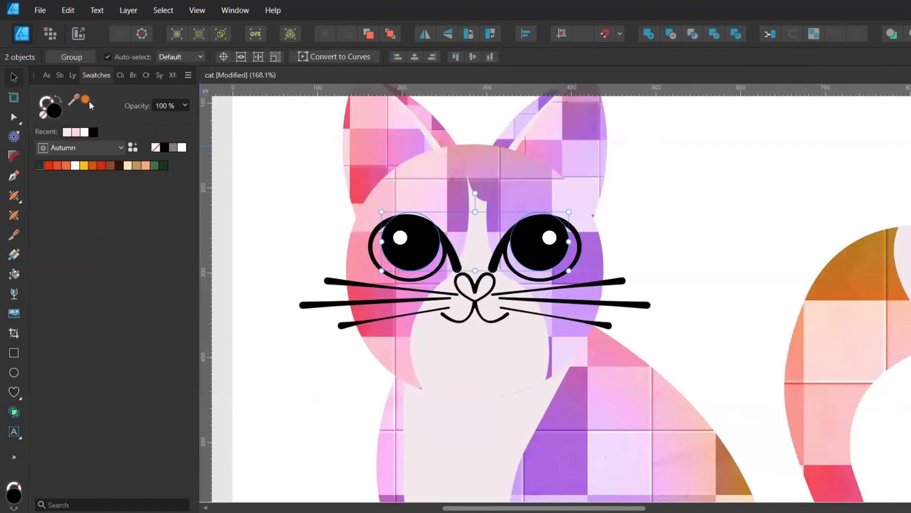
{"action": "left_click_drag", "start_coordinate": [86, 100], "coordinate": [51, 113]}
{"action": "double_click", "coordinate": [50, 113]}
{"action": "left_click_drag", "start_coordinate": [122, 255], "coordinate": [46, 255]}
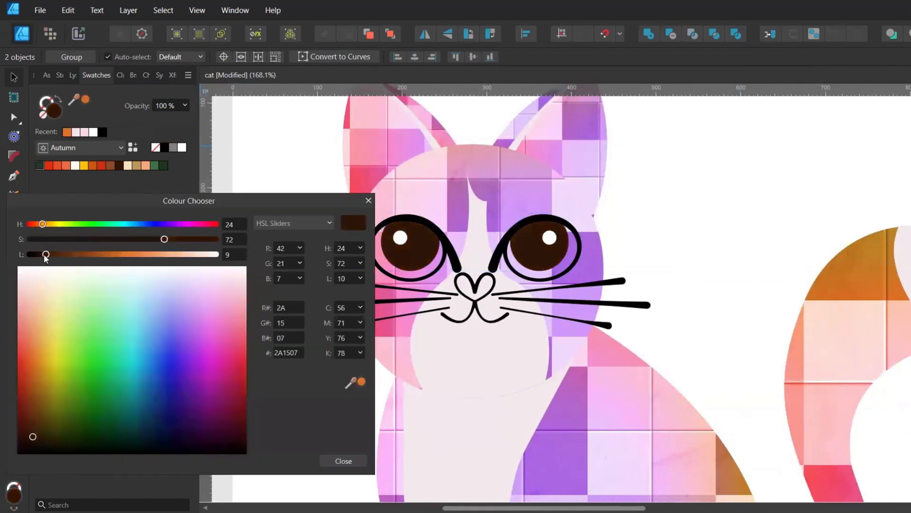
{"action": "left_click", "coordinate": [369, 200]}
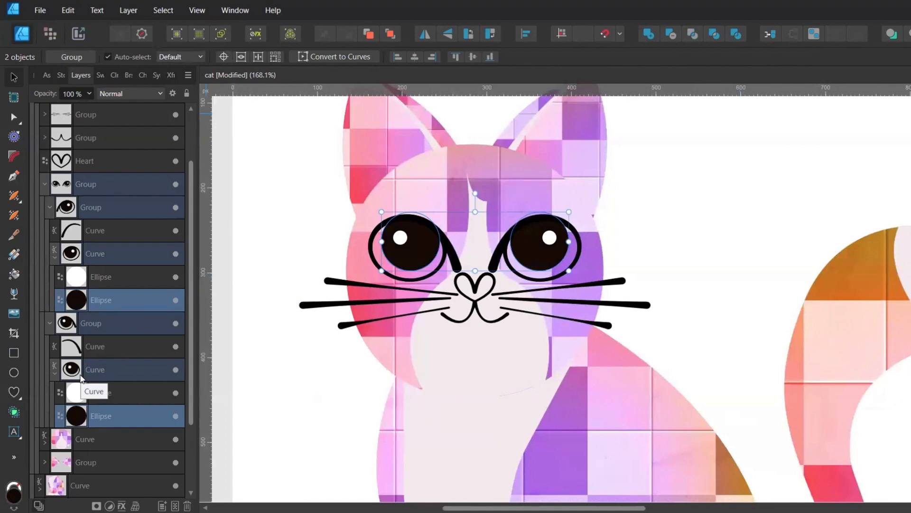
Recolour the outline and lash curves of both eyes with the pupils' near-black brown and clear the selection
{"action": "left_click", "coordinate": [80, 374]}
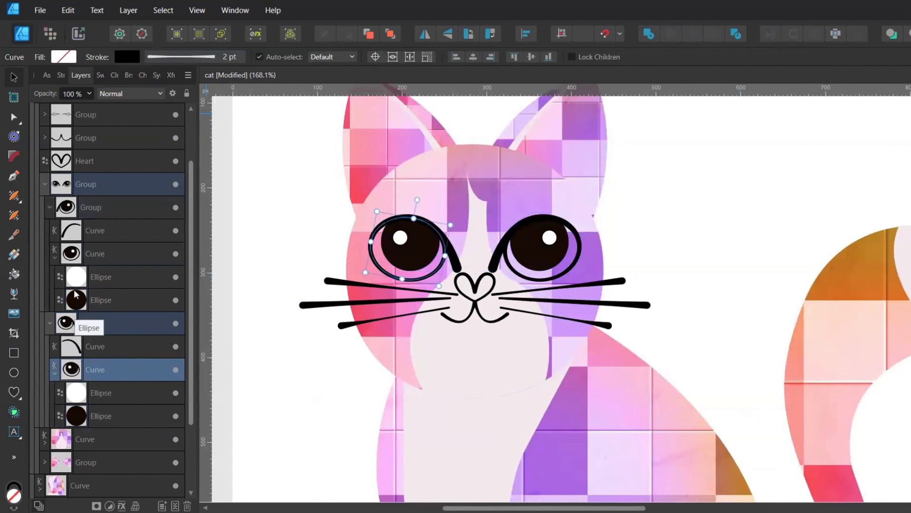
{"action": "left_click", "coordinate": [95, 346], "text": "ctrl"}
{"action": "left_click", "coordinate": [95, 230], "text": "ctrl"}
{"action": "left_click", "coordinate": [95, 253], "text": "ctrl"}
{"action": "left_click", "coordinate": [100, 75]}
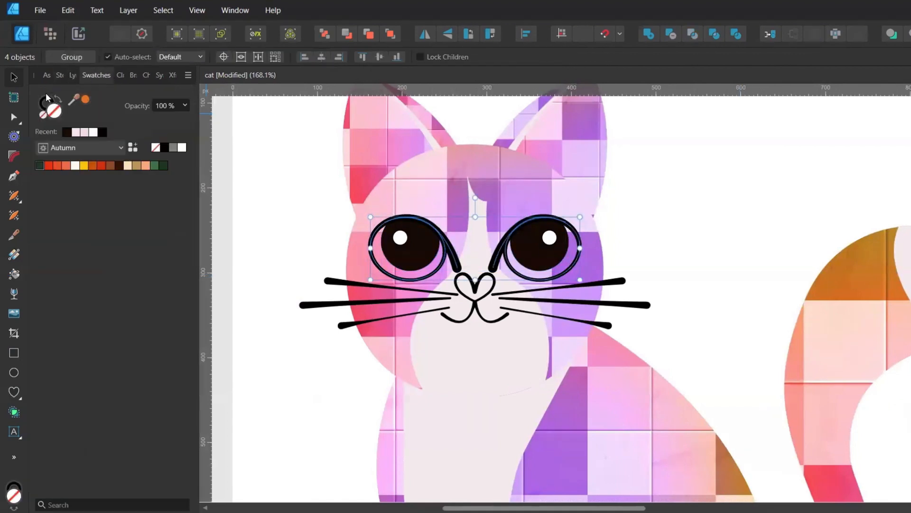
{"action": "left_click", "coordinate": [278, 212]}
{"action": "left_click", "coordinate": [72, 75]}
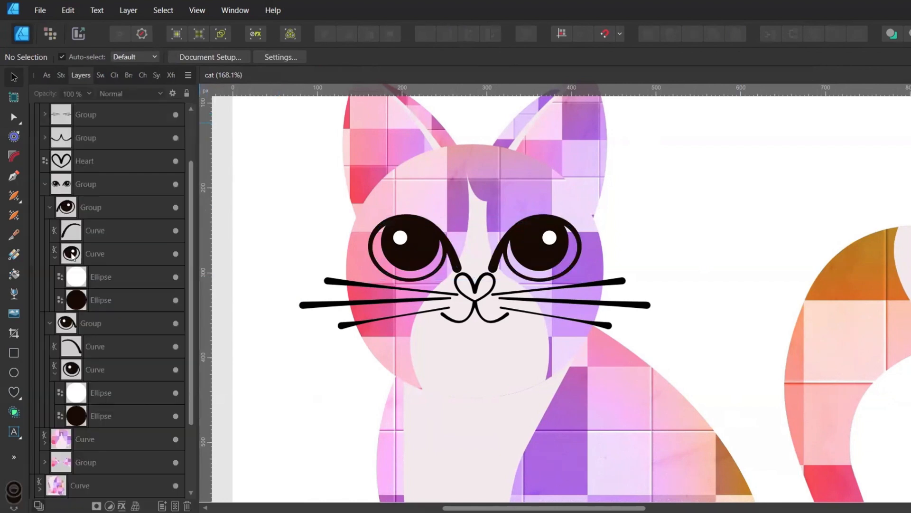
Fill the right-hand eye with a diagonal linear gradient from white at the lower left to the sampled orange at the upper right
{"action": "left_click", "coordinate": [139, 253]}
{"action": "key", "text": "g"}
{"action": "left_click_drag", "start_coordinate": [514, 296], "coordinate": [575, 217]}
{"action": "left_click", "coordinate": [113, 75]}
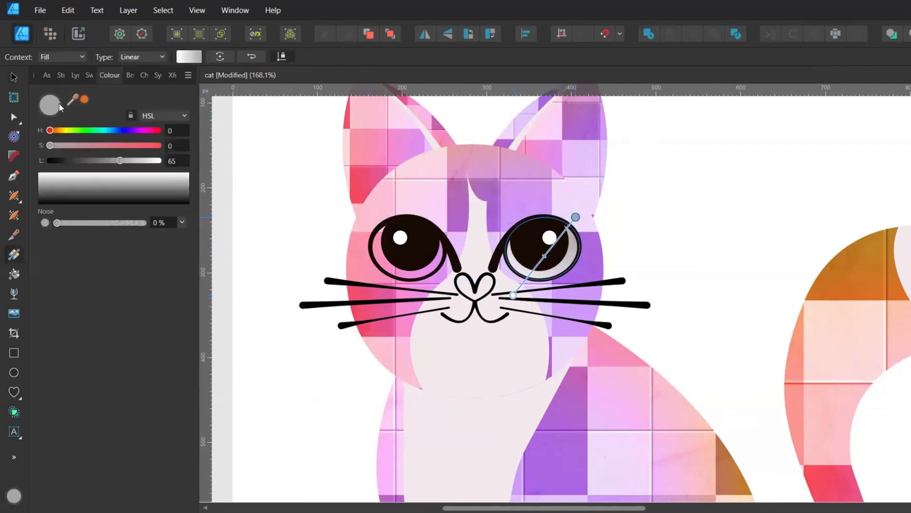
{"action": "left_click", "coordinate": [84, 99]}
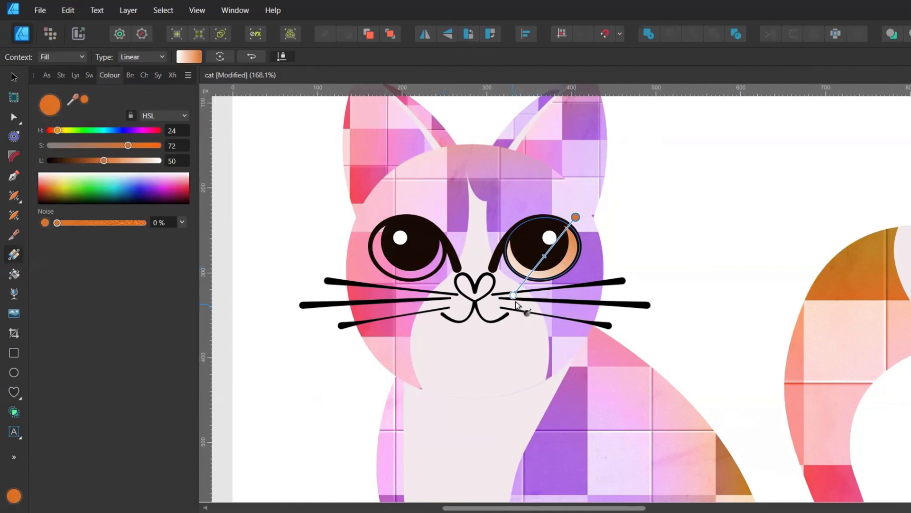
{"action": "left_click_drag", "start_coordinate": [513, 295], "coordinate": [515, 280]}
{"action": "left_click_drag", "start_coordinate": [575, 217], "coordinate": [565, 213]}
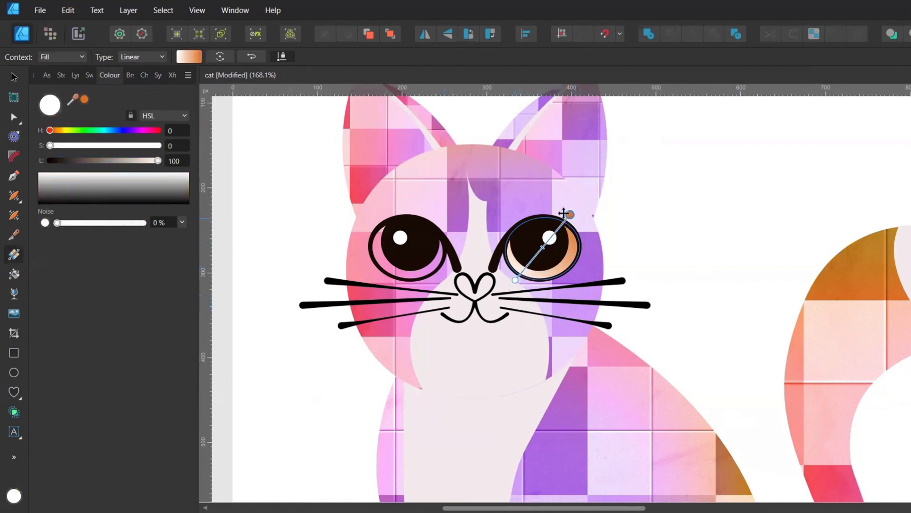
Set the eye gradient's orange stop to the sampled hue 33, saturation 71, lightness 44 with 95% noise, and shift the gradient ends
{"action": "double_click", "coordinate": [52, 107]}
{"action": "left_click", "coordinate": [363, 381]}
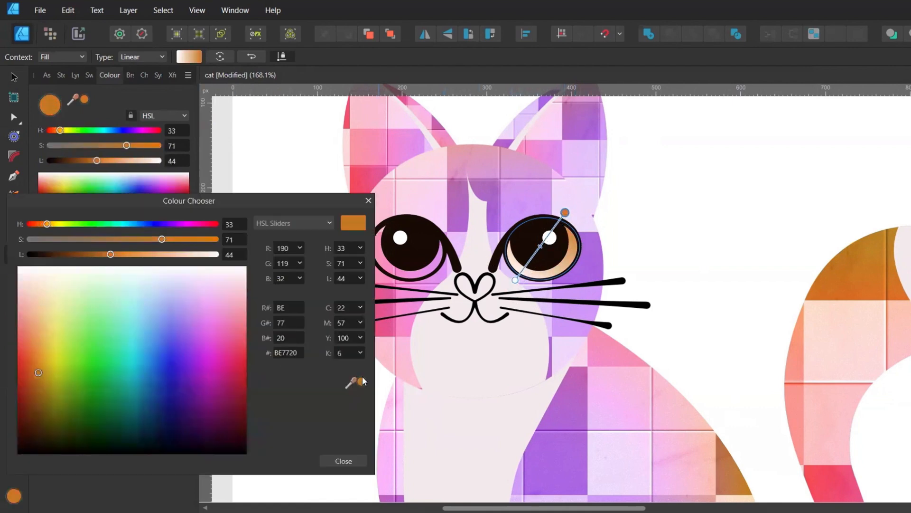
{"action": "left_click", "coordinate": [368, 200]}
{"action": "left_click_drag", "start_coordinate": [55, 223], "coordinate": [138, 224]}
{"action": "scroll", "coordinate": [364, 238], "scroll_direction": "up", "scroll_amount": 2}
{"action": "scroll", "coordinate": [380, 242], "scroll_direction": "left", "scroll_amount": 2}
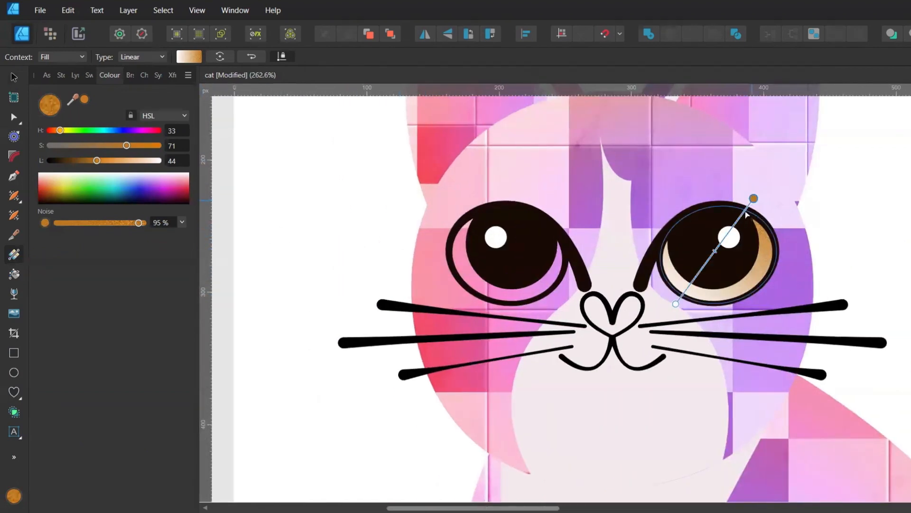
{"action": "left_click_drag", "start_coordinate": [754, 198], "coordinate": [750, 217]}
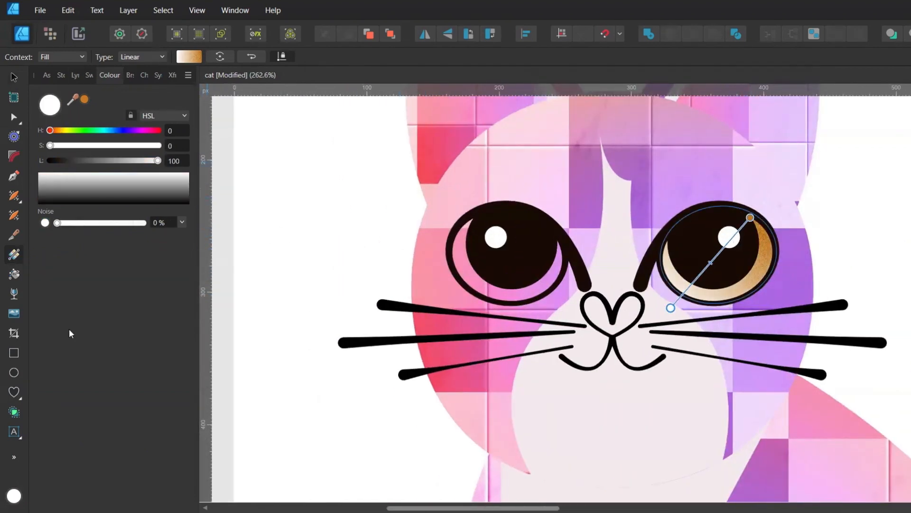
Copy the finished eye's gradient style onto the other eye with the Style Picker Tool
{"action": "left_click", "coordinate": [19, 456]}
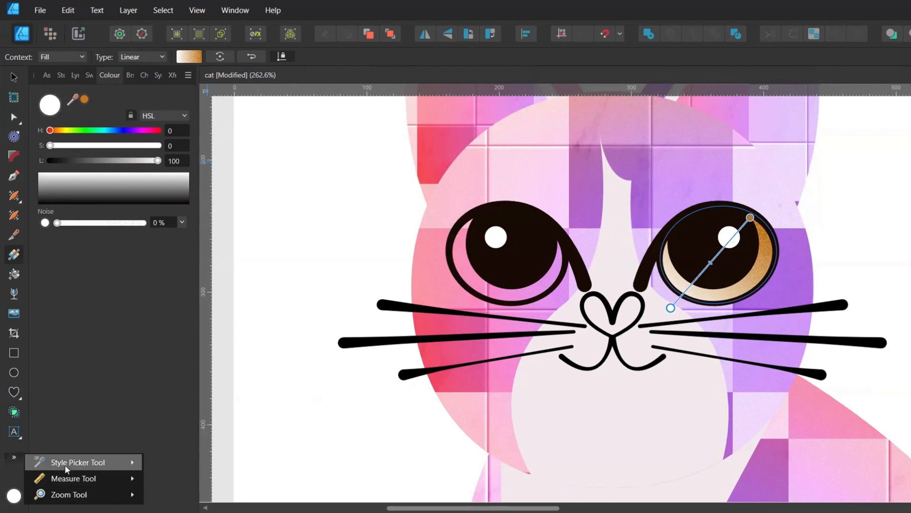
{"action": "mouse_move", "coordinate": [65, 464]}
{"action": "left_click", "coordinate": [199, 480]}
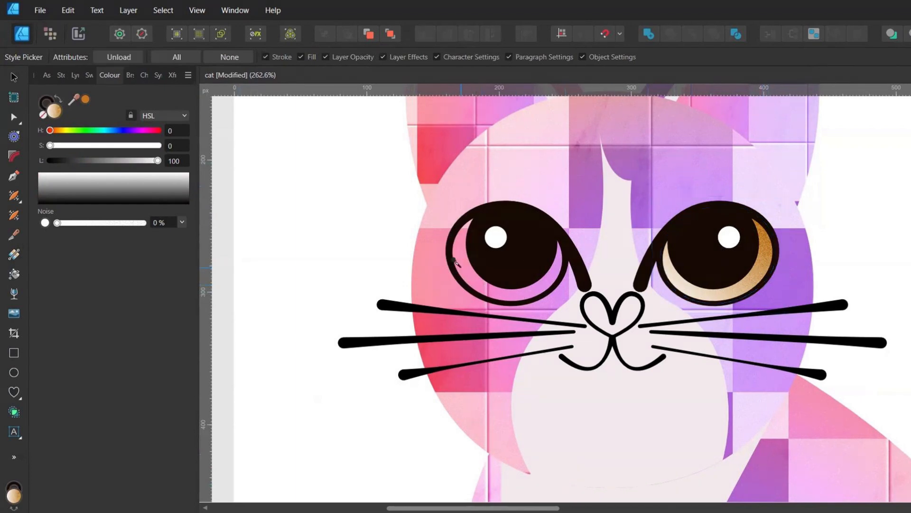
{"action": "left_click", "coordinate": [454, 260]}
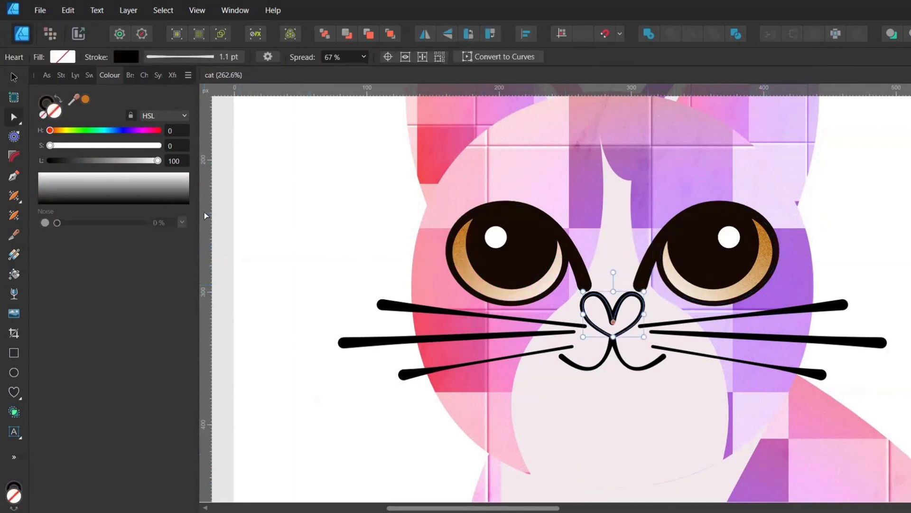
Remove the heart nose's outline and fill it with dark red, hue 351, saturation 82, lightness 34
{"action": "left_click", "coordinate": [14, 77]}
{"action": "left_click", "coordinate": [58, 99]}
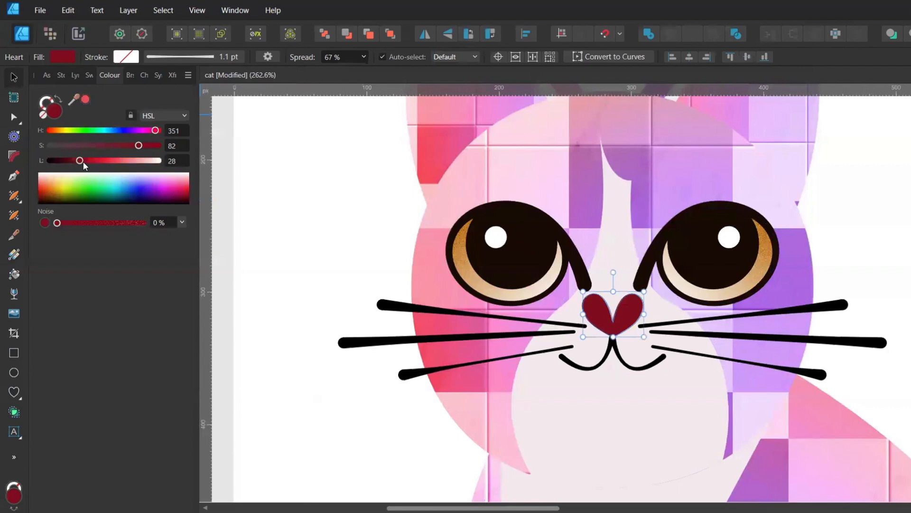
{"action": "left_click_drag", "start_coordinate": [83, 161], "coordinate": [87, 159]}
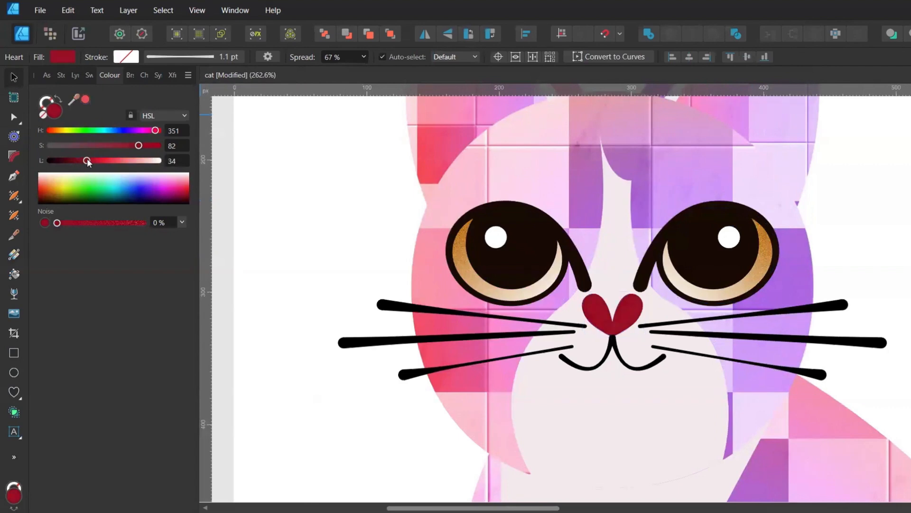
Apply a vertical linear gradient to the heart nose and set its start stop to a lighter red
{"action": "key", "text": "g"}
{"action": "left_click_drag", "start_coordinate": [613, 353], "coordinate": [615, 287]}
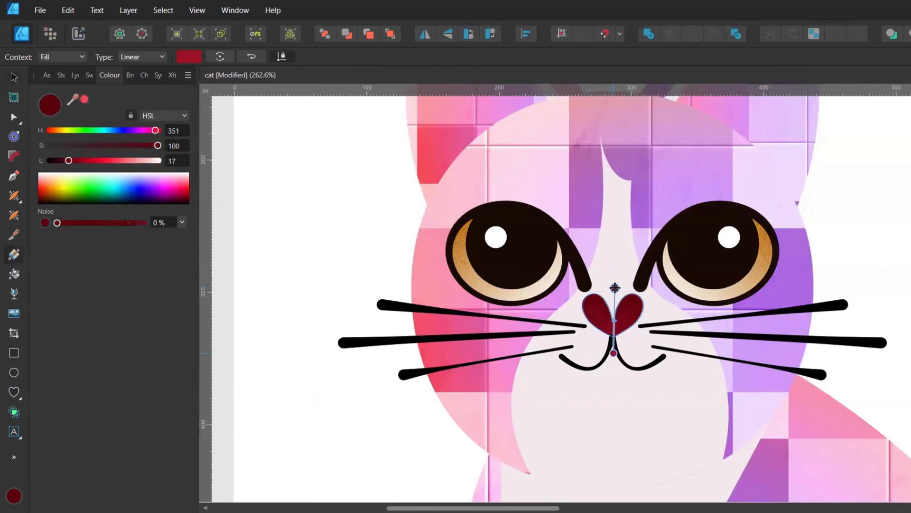
{"action": "double_click", "coordinate": [49, 104]}
{"action": "left_click", "coordinate": [190, 56]}
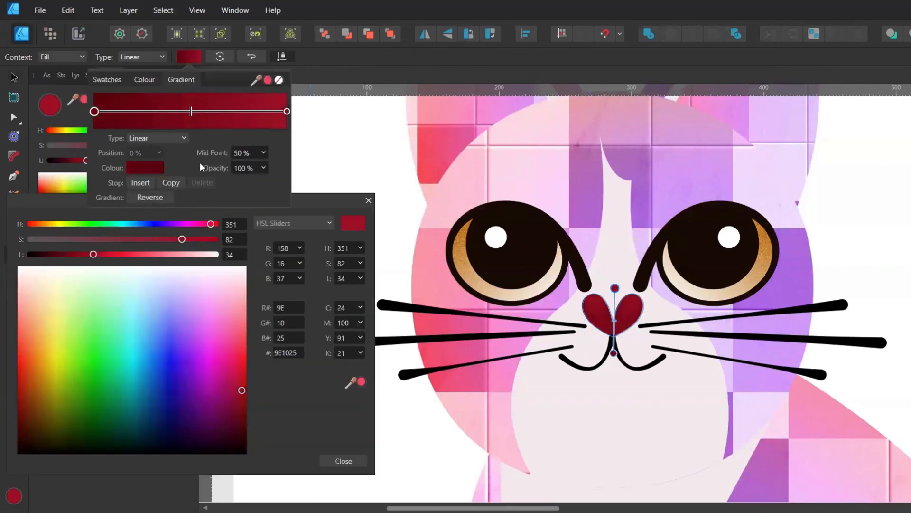
{"action": "left_click", "coordinate": [142, 166]}
{"action": "mouse_move", "coordinate": [118, 238]}
{"action": "left_mouse_down"}
{"action": "mouse_move", "coordinate": [152, 237]}
{"action": "mouse_move", "coordinate": [177, 224]}
{"action": "mouse_move", "coordinate": [153, 236]}
{"action": "mouse_move", "coordinate": [116, 238]}
{"action": "left_mouse_up"}
Set the nose gradient's end stop to hue 351, saturation 88, lightness 31 and add some noise to it
{"action": "left_click", "coordinate": [287, 111]}
{"action": "left_click", "coordinate": [145, 167]}
{"action": "left_click_drag", "start_coordinate": [172, 223], "coordinate": [179, 221]}
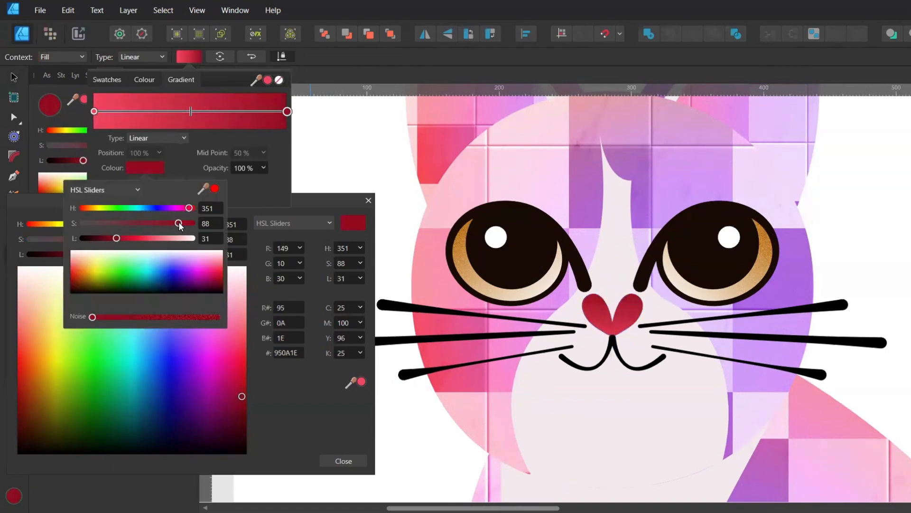
{"action": "left_click_drag", "start_coordinate": [92, 317], "coordinate": [130, 322]}
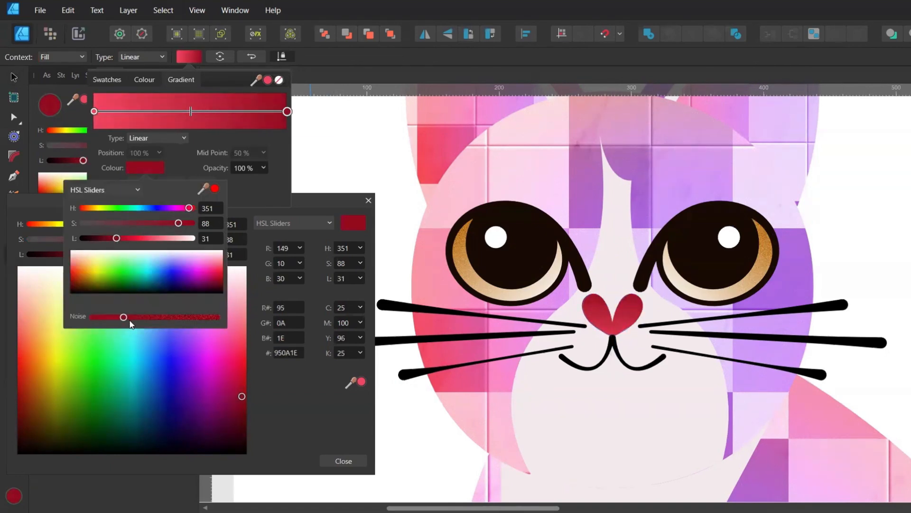
{"action": "left_click", "coordinate": [368, 199]}
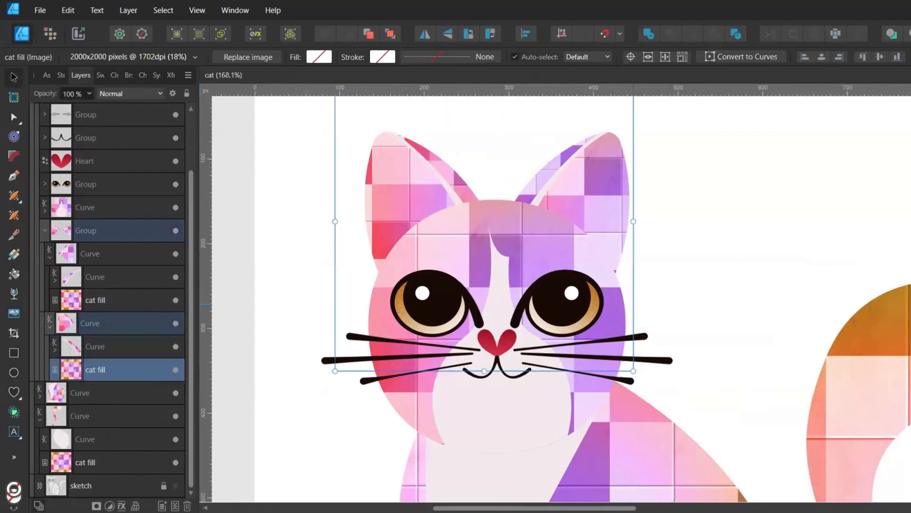
Add a pixel layer above the left ear's tile pattern and choose the Airbrush 01 brush from Sprays and Spatters
{"action": "key", "text": "ctrl+shift+n"}
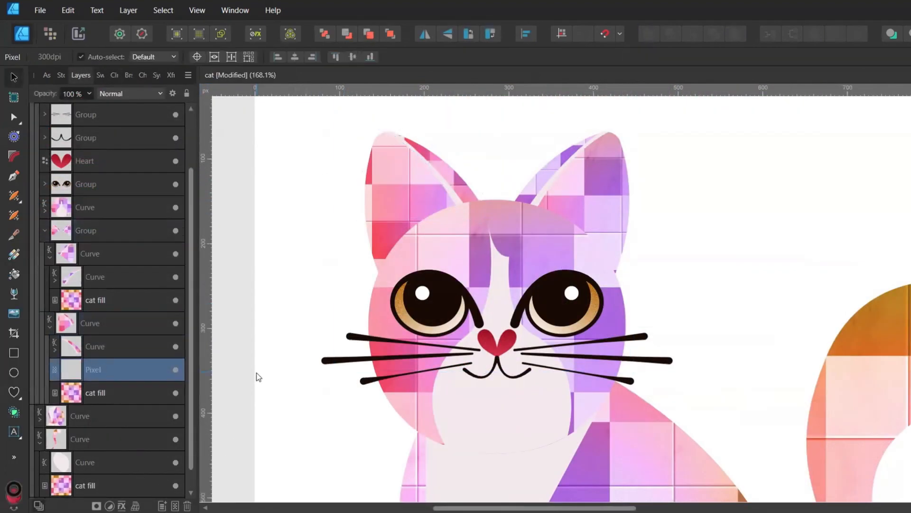
{"action": "left_click", "coordinate": [44, 32]}
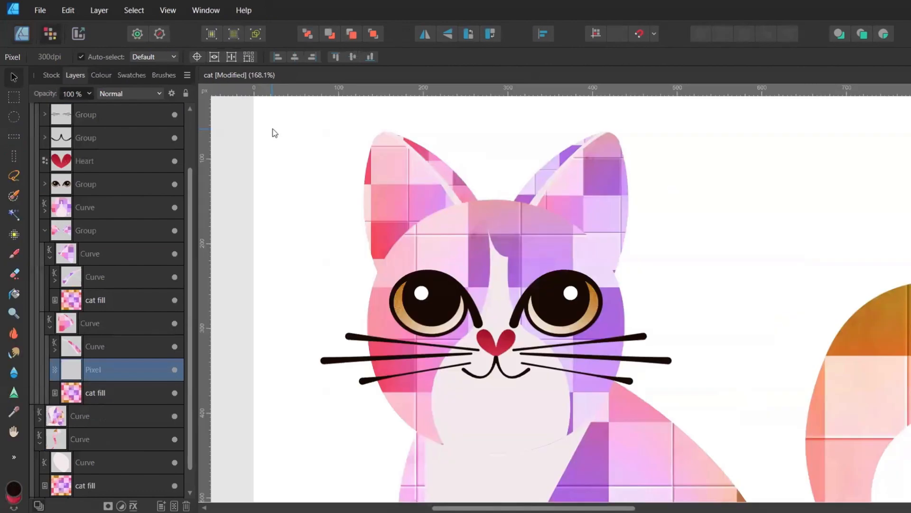
{"action": "left_click", "coordinate": [164, 79]}
{"action": "left_click", "coordinate": [122, 94]}
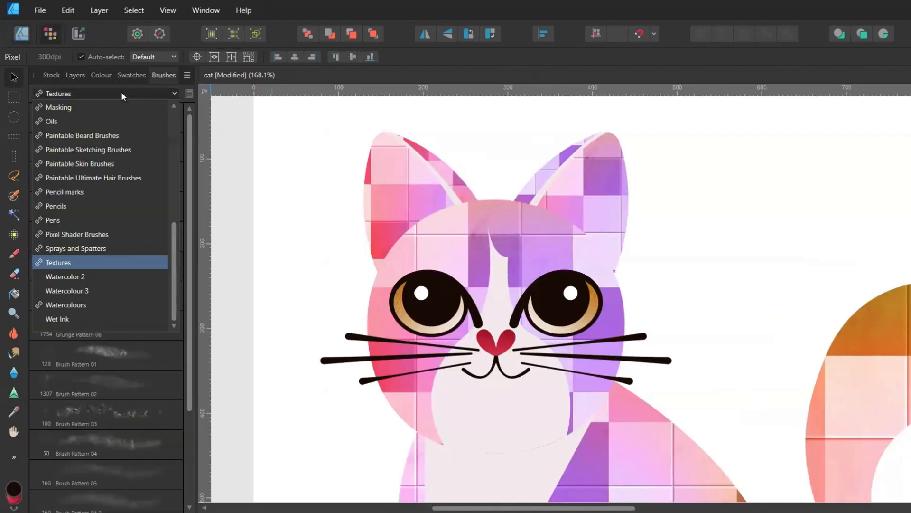
{"action": "left_click", "coordinate": [64, 248]}
{"action": "left_click", "coordinate": [106, 119]}
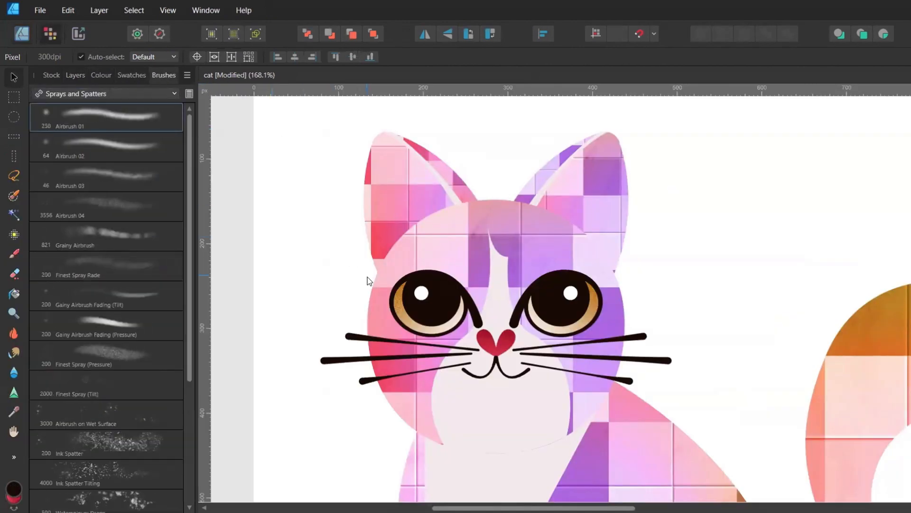
Reduce the saturation of the paint brush's near-black colour and shrink the brush to 100 px
{"action": "key", "text": "b"}
{"action": "left_click", "coordinate": [101, 75]}
{"action": "double_click", "coordinate": [48, 104]}
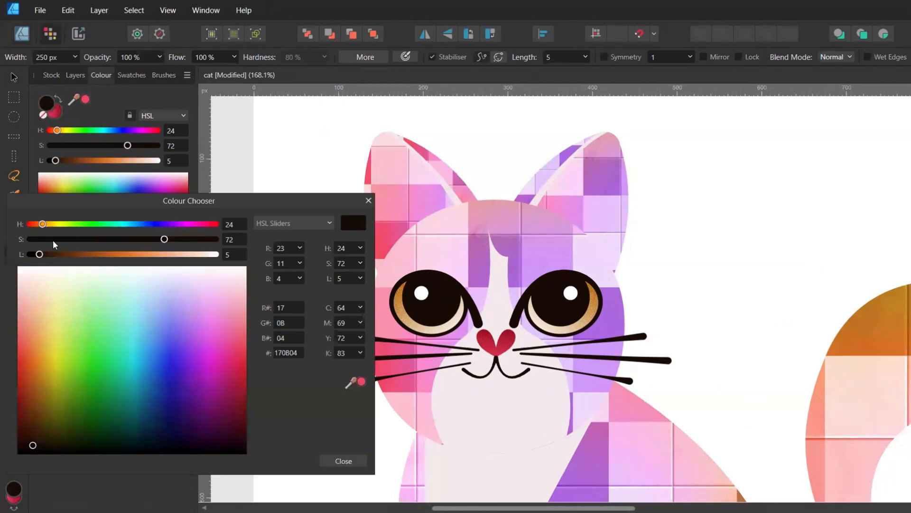
{"action": "left_click", "coordinate": [53, 239]}
{"action": "left_click", "coordinate": [367, 201]}
{"action": "left_click", "coordinate": [75, 75]}
{"action": "key", "text": "bracketleft"}
{"action": "key", "text": "bracketleft"}
{"action": "key", "text": "bracketleft"}
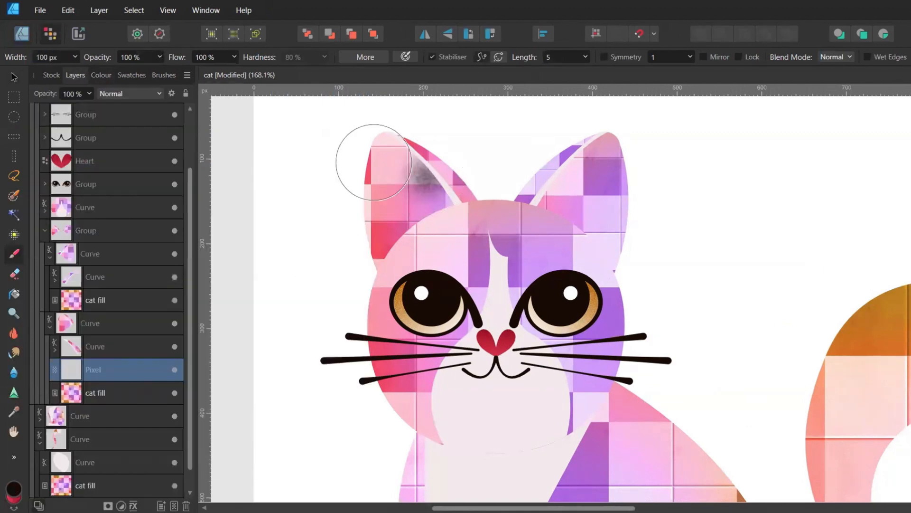
Set the left ear's pixel layer to Colour Burn, brush shading along the ear's inner edge and base, and lower its opacity to 70%
{"action": "left_click", "coordinate": [126, 95]}
{"action": "left_click", "coordinate": [118, 152]}
{"action": "mouse_move", "coordinate": [397, 143]}
{"action": "left_mouse_down"}
{"action": "mouse_move", "coordinate": [422, 209]}
{"action": "mouse_move", "coordinate": [391, 244]}
{"action": "left_mouse_up"}
{"action": "left_click_drag", "start_coordinate": [411, 205], "coordinate": [451, 219]}
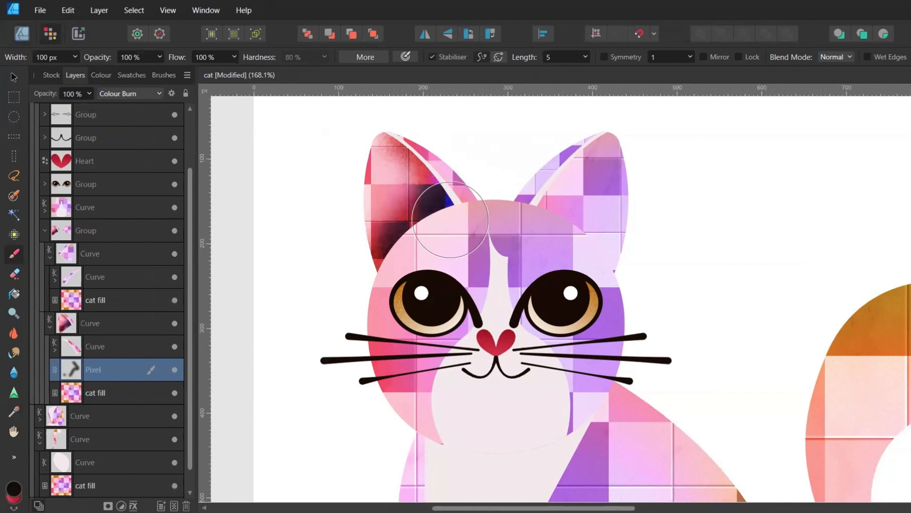
{"action": "left_click_drag", "start_coordinate": [90, 92], "coordinate": [72, 110]}
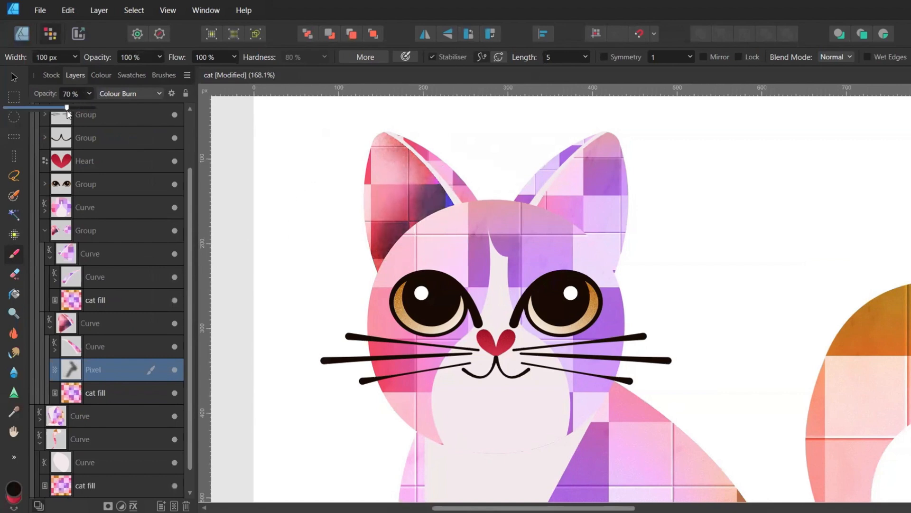
{"action": "scroll", "coordinate": [354, 246], "scroll_direction": "down", "scroll_amount": 2}
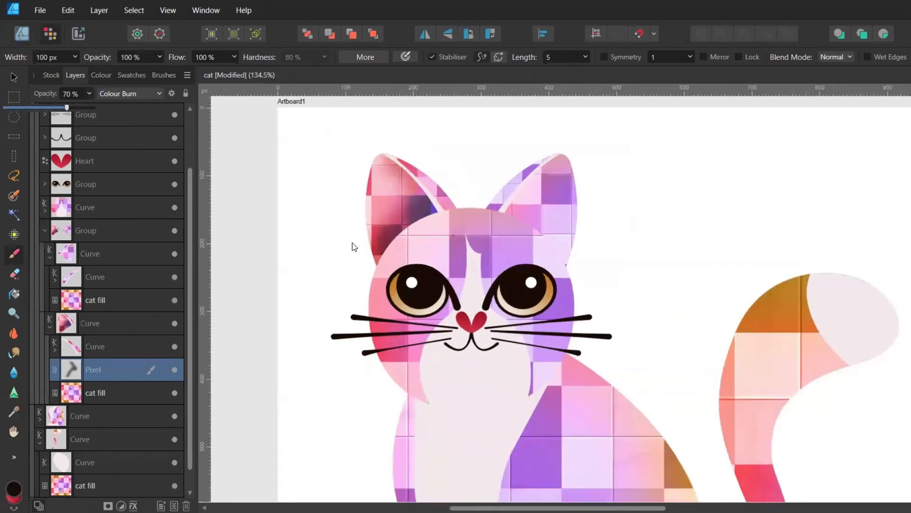
Shade the right ear on a new Colour Burn pixel layer above its tile pattern, with the layer's opacity at 63%
{"action": "left_click", "coordinate": [51, 325]}
{"action": "left_click", "coordinate": [104, 346]}
{"action": "left_click", "coordinate": [121, 159]}
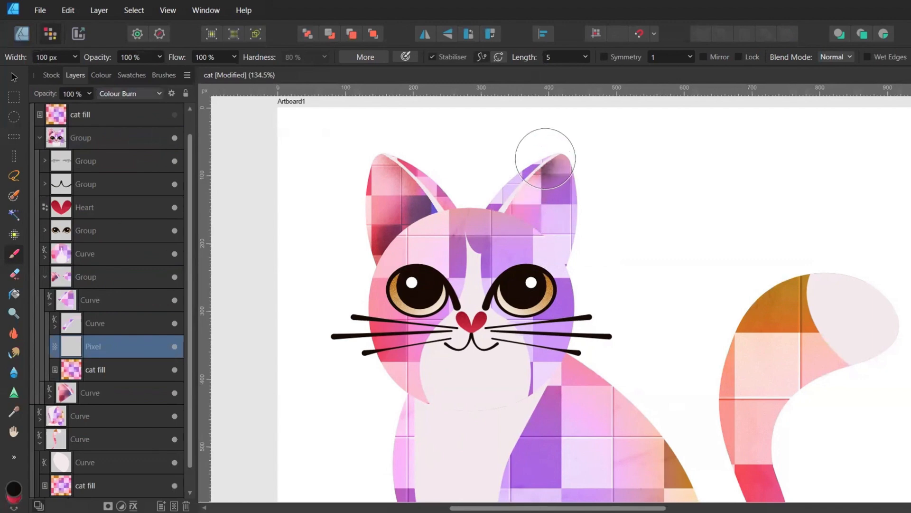
{"action": "mouse_move", "coordinate": [545, 160]}
{"action": "left_mouse_down"}
{"action": "mouse_move", "coordinate": [520, 204]}
{"action": "mouse_move", "coordinate": [540, 267]}
{"action": "mouse_move", "coordinate": [553, 264]}
{"action": "mouse_move", "coordinate": [533, 195]}
{"action": "left_mouse_up"}
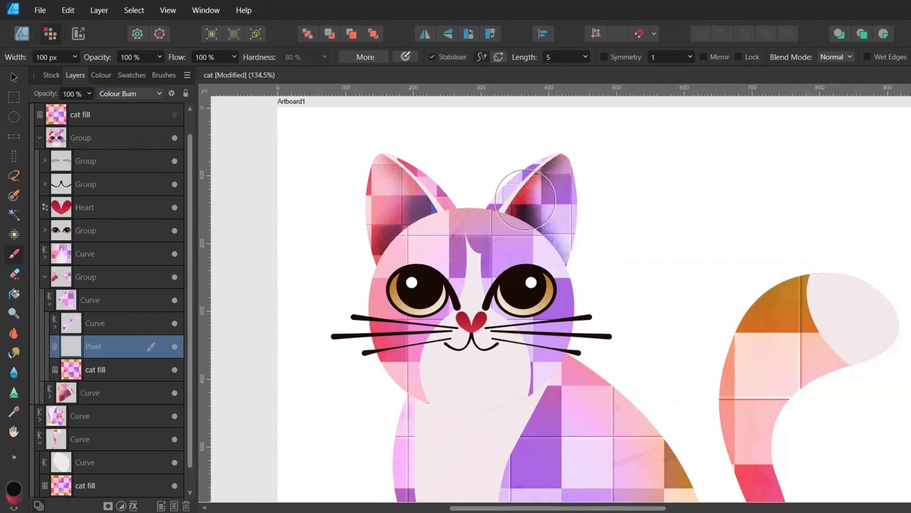
{"action": "left_click", "coordinate": [89, 93]}
{"action": "left_click_drag", "start_coordinate": [94, 108], "coordinate": [61, 116]}
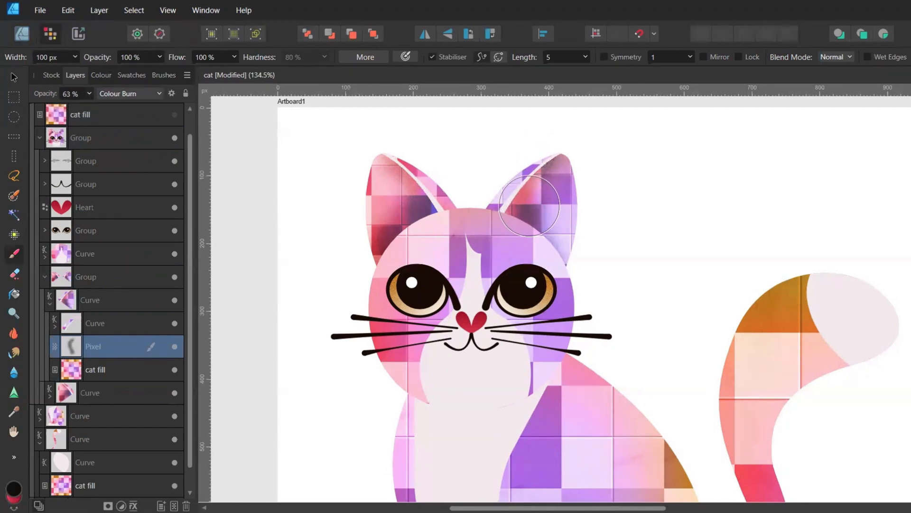
Add a pixel layer inside the head curve and move it beneath the pale muzzle patch
{"action": "scroll", "coordinate": [413, 252], "scroll_direction": "down", "scroll_amount": 3}
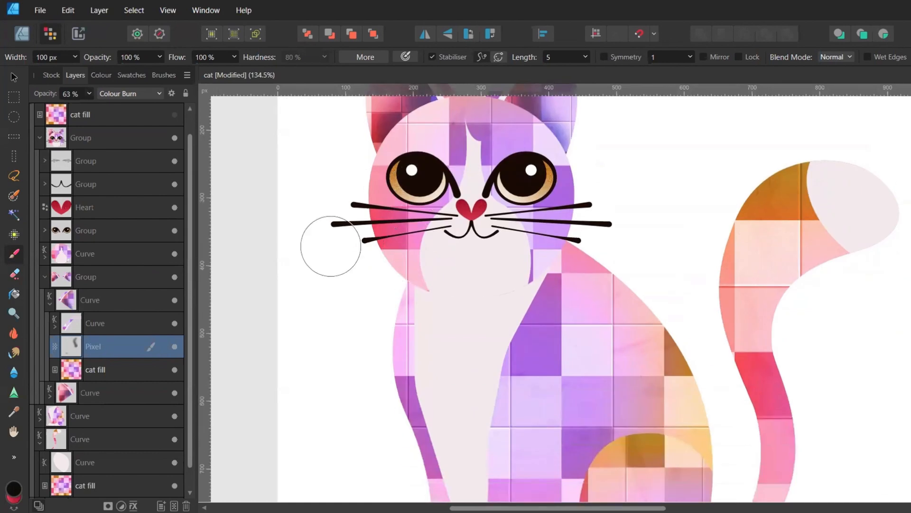
{"action": "left_click", "coordinate": [44, 277]}
{"action": "left_click", "coordinate": [44, 277]}
{"action": "left_click", "coordinate": [89, 300]}
{"action": "left_click", "coordinate": [173, 506]}
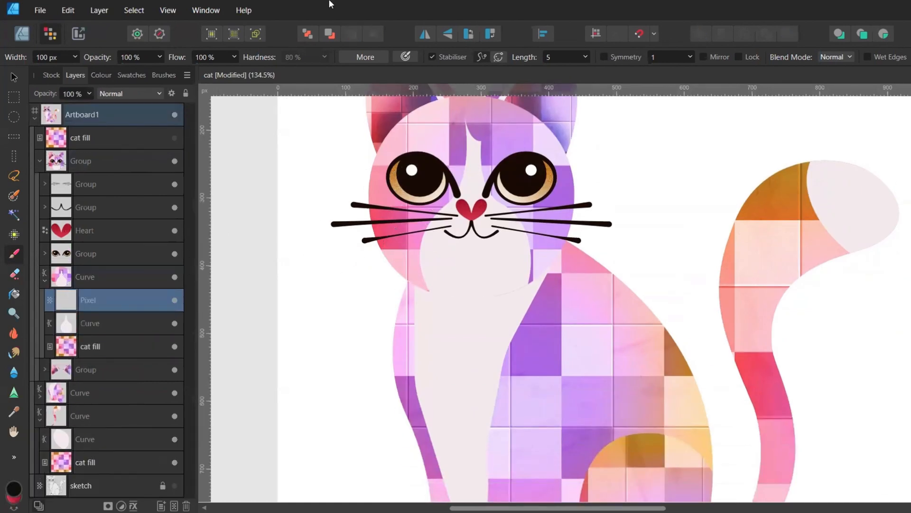
{"action": "left_click", "coordinate": [330, 34]}
Set the head's pixel layer to Colour Burn and brush shading around both sides of the muzzle patch
{"action": "left_click", "coordinate": [130, 94]}
{"action": "left_click", "coordinate": [119, 150]}
{"action": "mouse_move", "coordinate": [446, 214]}
{"action": "left_mouse_down"}
{"action": "mouse_move", "coordinate": [429, 250]}
{"action": "mouse_move", "coordinate": [459, 306]}
{"action": "left_mouse_up"}
{"action": "mouse_move", "coordinate": [508, 232]}
{"action": "left_mouse_down"}
{"action": "mouse_move", "coordinate": [518, 271]}
{"action": "mouse_move", "coordinate": [509, 314]}
{"action": "left_mouse_up"}
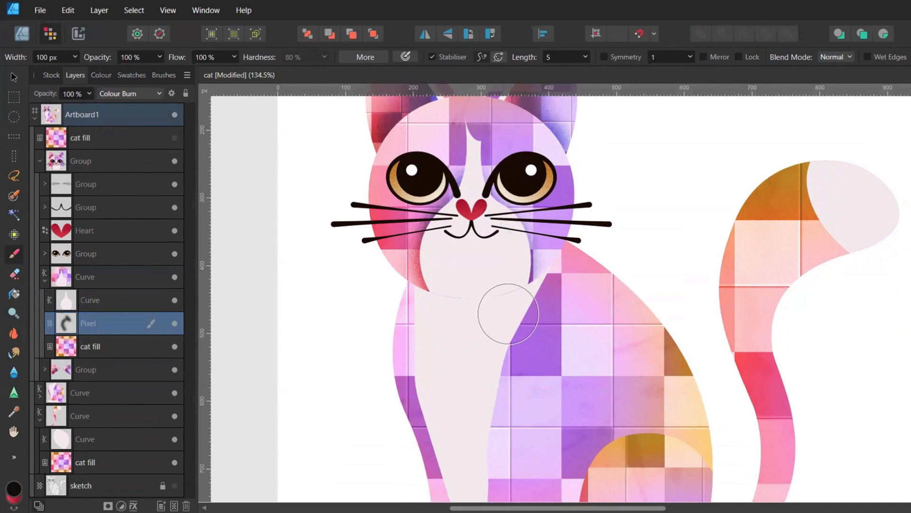
{"action": "left_click_drag", "start_coordinate": [512, 235], "coordinate": [442, 249]}
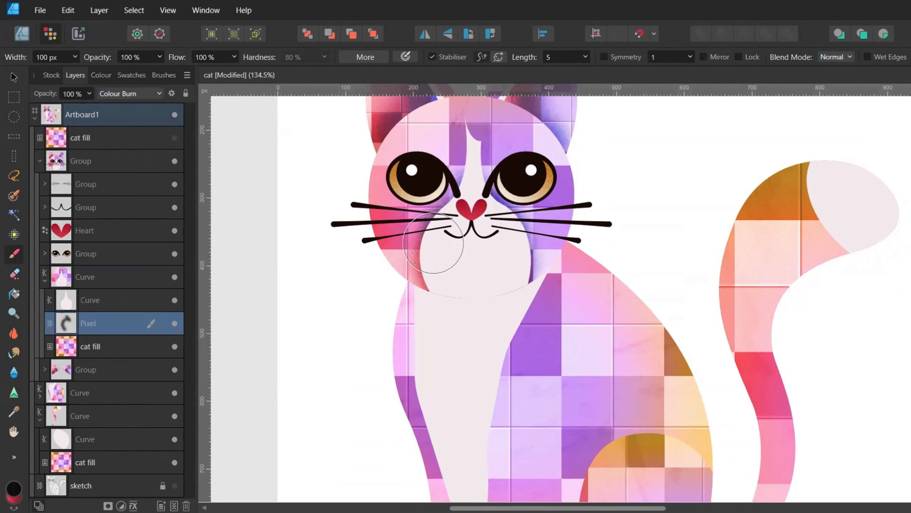
Lower the head's shading layer opacity to 81% and brush more shading beside the lower corners of the muzzle patch
{"action": "left_click", "coordinate": [89, 93]}
{"action": "left_click_drag", "start_coordinate": [93, 108], "coordinate": [64, 109]}
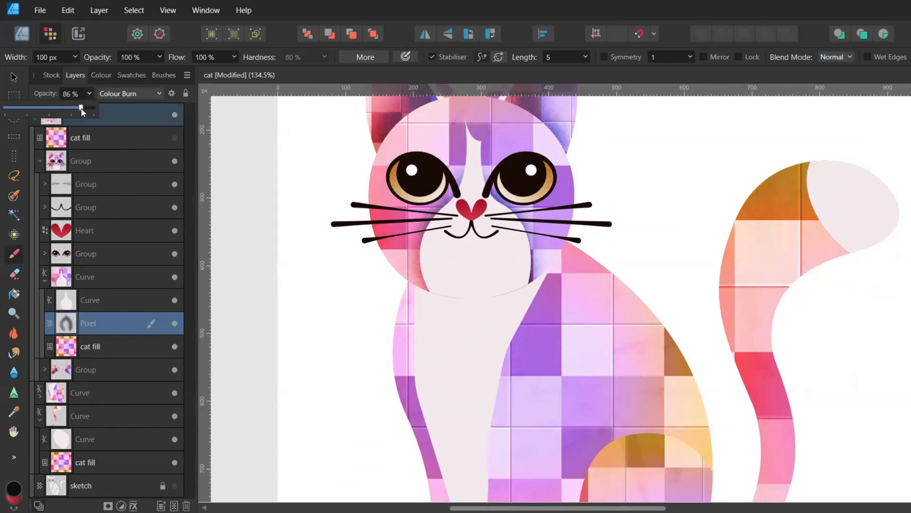
{"action": "left_click_drag", "start_coordinate": [80, 107], "coordinate": [78, 107]}
{"action": "left_click", "coordinate": [438, 263]}
{"action": "left_click", "coordinate": [421, 273]}
{"action": "left_click", "coordinate": [531, 269]}
{"action": "left_click", "coordinate": [416, 277]}
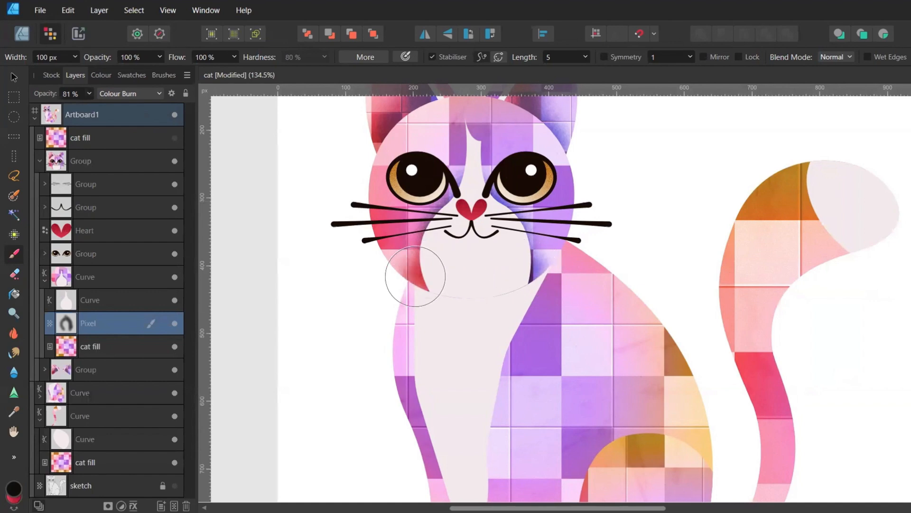
Add a Colour Burn pixel layer and move it to the top of the body curve's contents
{"action": "left_click", "coordinate": [45, 280]}
{"action": "scroll", "coordinate": [361, 288], "scroll_direction": "down", "scroll_amount": 2}
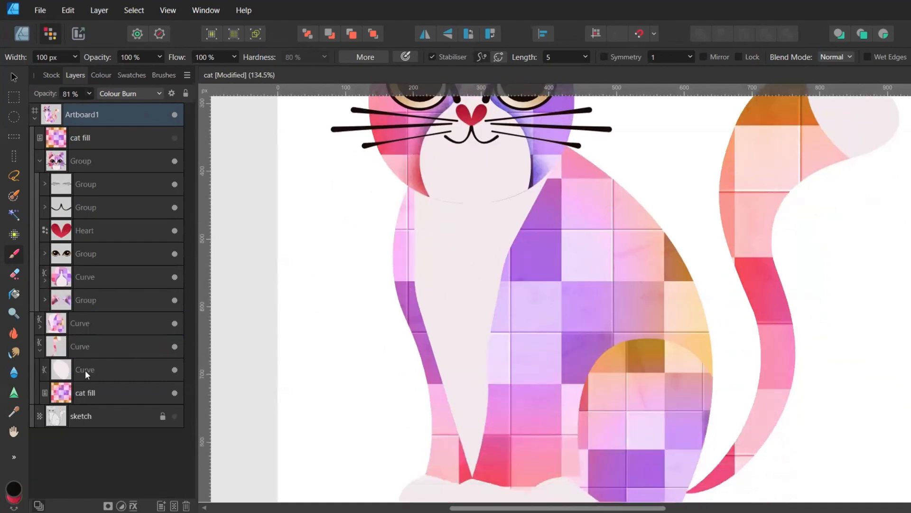
{"action": "left_click", "coordinate": [40, 351]}
{"action": "key", "text": "ctrl+shift+n"}
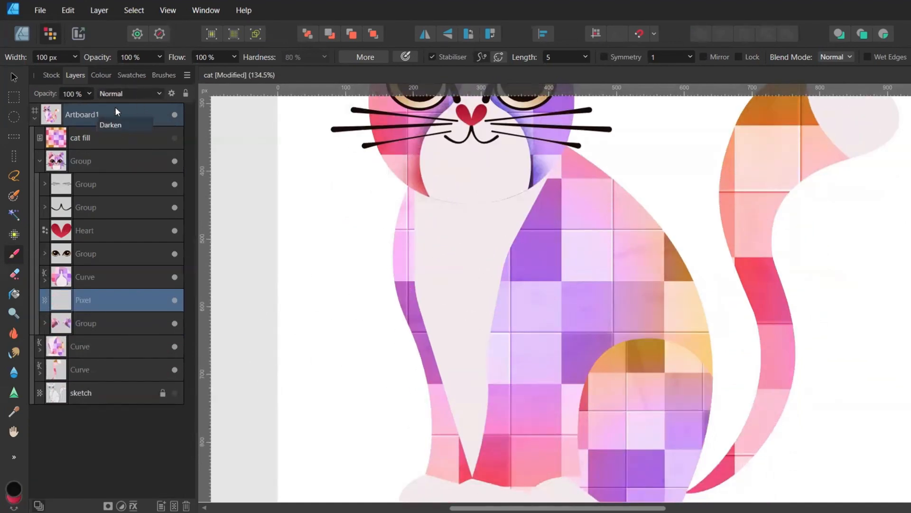
{"action": "left_click", "coordinate": [122, 152]}
{"action": "left_click", "coordinate": [402, 183]}
{"action": "left_click", "coordinate": [40, 351]}
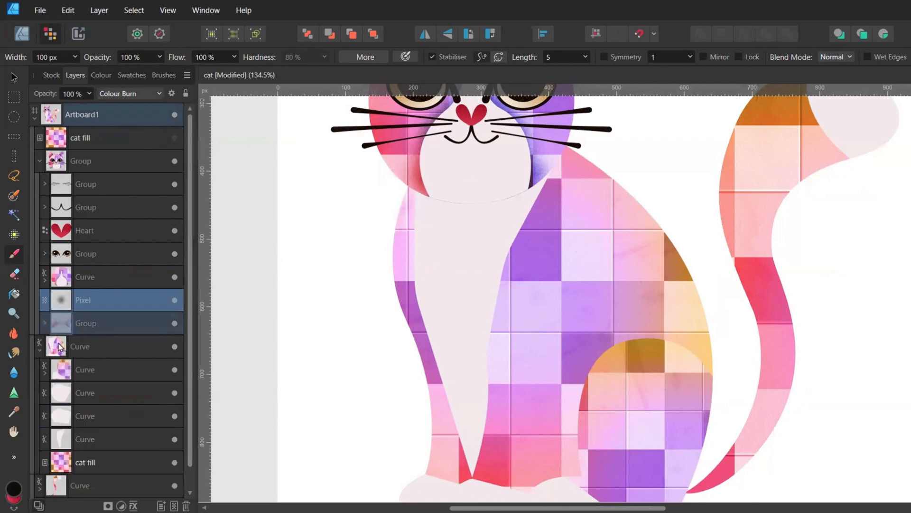
{"action": "left_click_drag", "start_coordinate": [59, 347], "coordinate": [59, 347]}
Brush a shadow across the body just beneath the head and lower the layer's opacity to 57%
{"action": "mouse_move", "coordinate": [400, 177]}
{"action": "left_mouse_down"}
{"action": "mouse_move", "coordinate": [434, 193]}
{"action": "mouse_move", "coordinate": [572, 151]}
{"action": "left_mouse_up"}
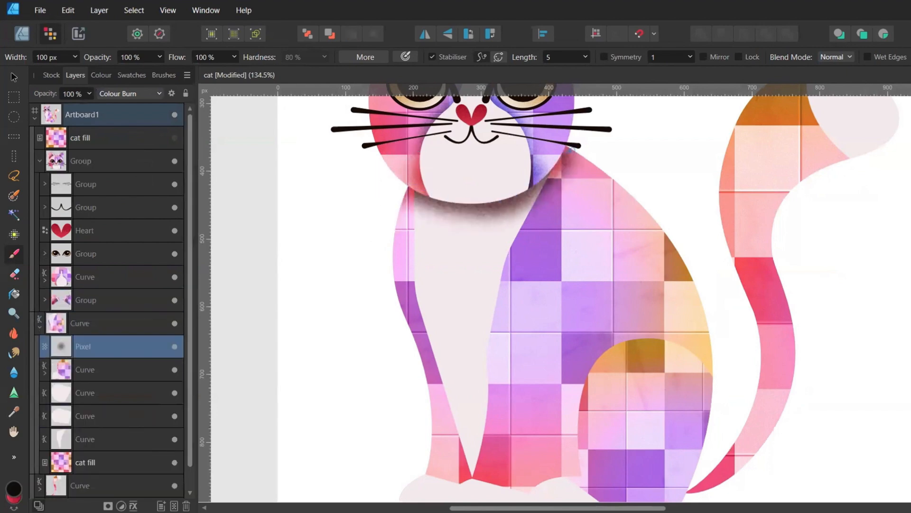
{"action": "scroll", "coordinate": [377, 259], "scroll_direction": "down", "scroll_amount": 3}
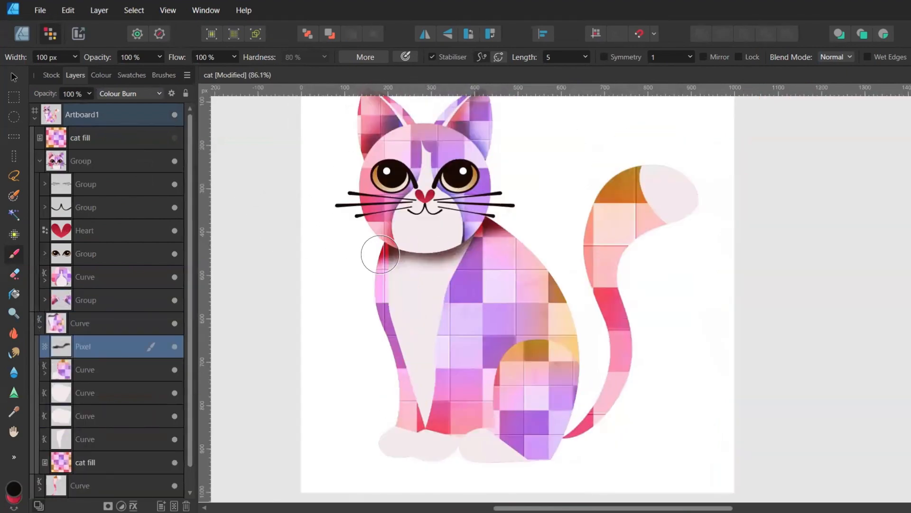
{"action": "left_click_drag", "start_coordinate": [393, 256], "coordinate": [498, 240]}
{"action": "left_click_drag", "start_coordinate": [66, 114], "coordinate": [55, 117]}
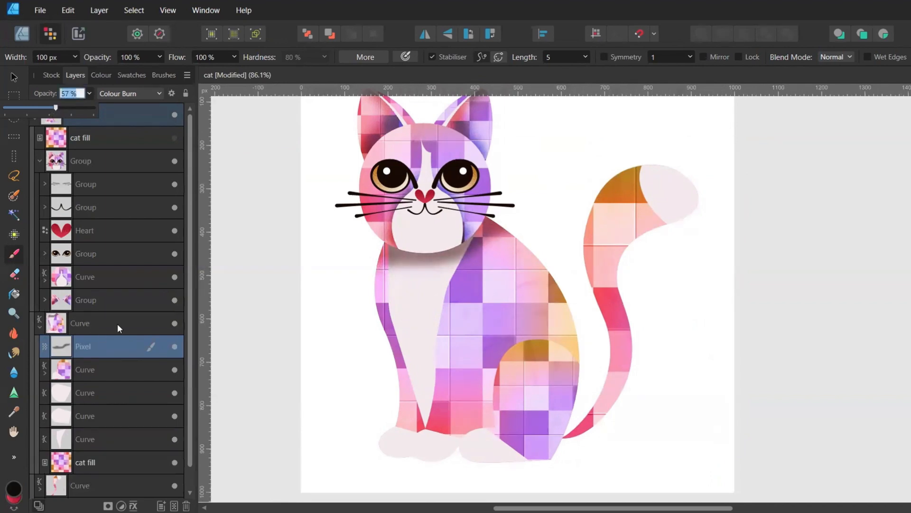
Add a pixel layer above the body's tile pattern and brush shading on the left front leg beside the chest patch
{"action": "left_click", "coordinate": [71, 458]}
{"action": "scroll", "coordinate": [72, 459], "scroll_direction": "down", "scroll_amount": 1}
{"action": "scroll", "coordinate": [390, 370], "scroll_direction": "down", "scroll_amount": 1}
{"action": "mouse_move", "coordinate": [411, 375]}
{"action": "left_mouse_down"}
{"action": "mouse_move", "coordinate": [423, 371]}
{"action": "mouse_move", "coordinate": [416, 286]}
{"action": "mouse_move", "coordinate": [427, 345]}
{"action": "left_mouse_up"}
{"action": "scroll", "coordinate": [417, 368], "scroll_direction": "up", "scroll_amount": 2}
{"action": "left_click_drag", "start_coordinate": [417, 300], "coordinate": [425, 394]}
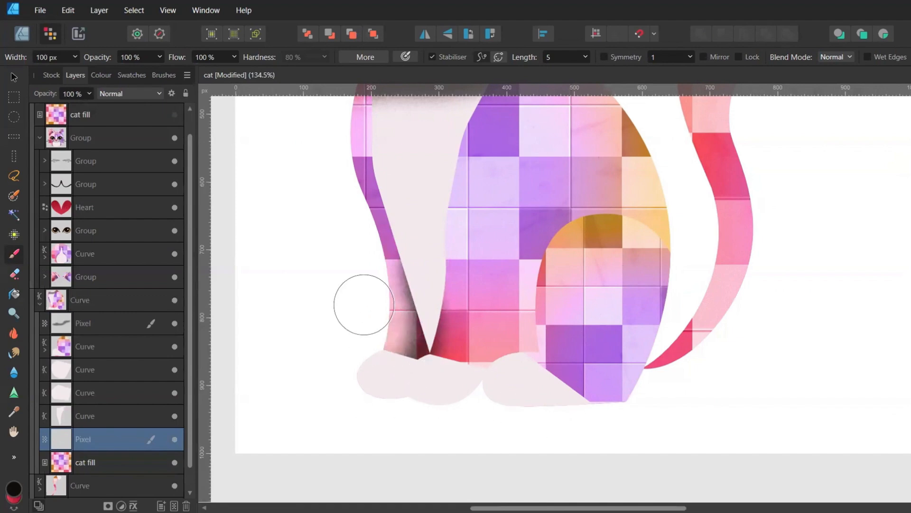
Erase the shading spilling to the right of the chest patch's tip, and set the layer to Colour Burn at 84% opacity
{"action": "key", "text": "e"}
{"action": "scroll", "coordinate": [448, 325], "scroll_direction": "up", "scroll_amount": 1}
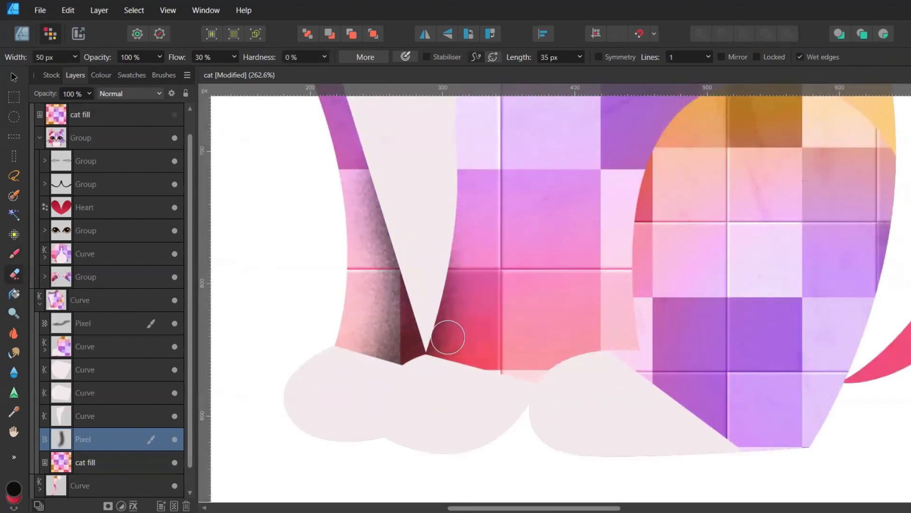
{"action": "left_click_drag", "start_coordinate": [448, 326], "coordinate": [463, 275]}
{"action": "left_click_drag", "start_coordinate": [464, 275], "coordinate": [468, 268]}
{"action": "left_click", "coordinate": [116, 95]}
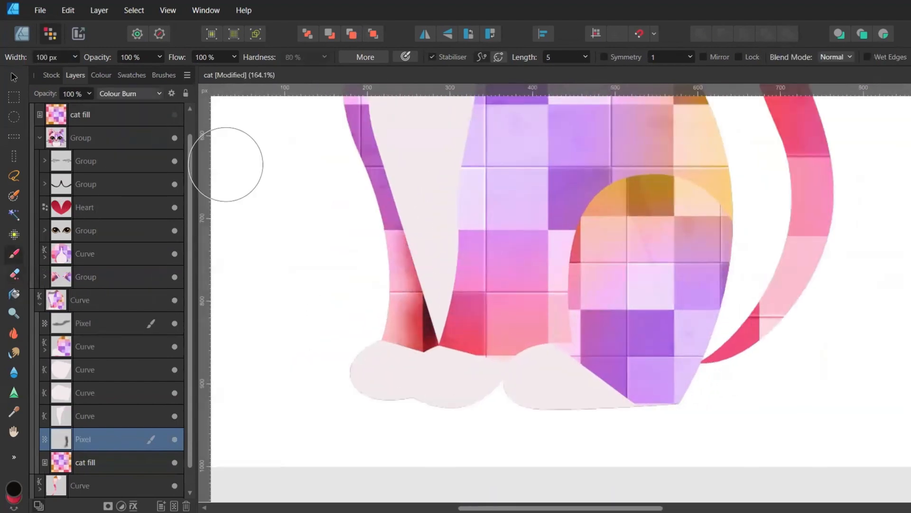
{"action": "left_click", "coordinate": [88, 93]}
{"action": "left_click_drag", "start_coordinate": [94, 107], "coordinate": [72, 110]}
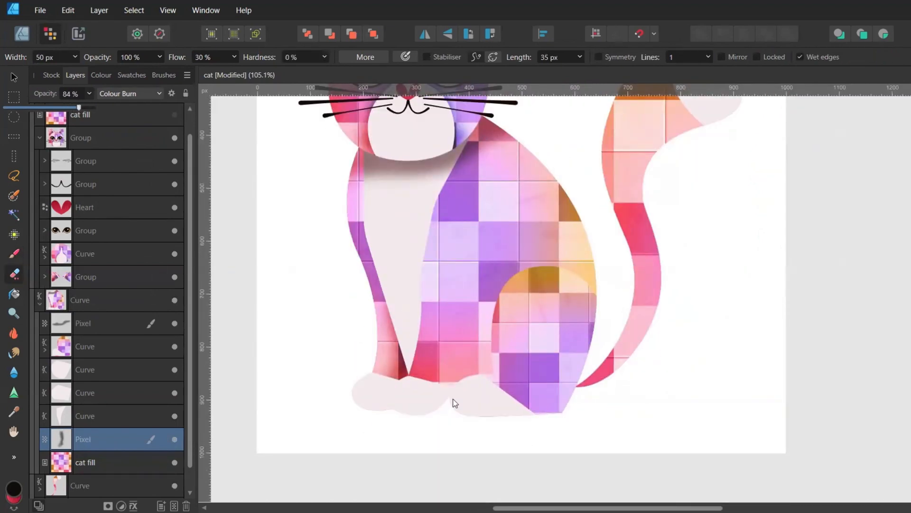
Shade around the outside of the haunch on a new Colour Burn pixel layer beneath its curve, with the layer at 57% opacity
{"action": "left_click", "coordinate": [174, 505]}
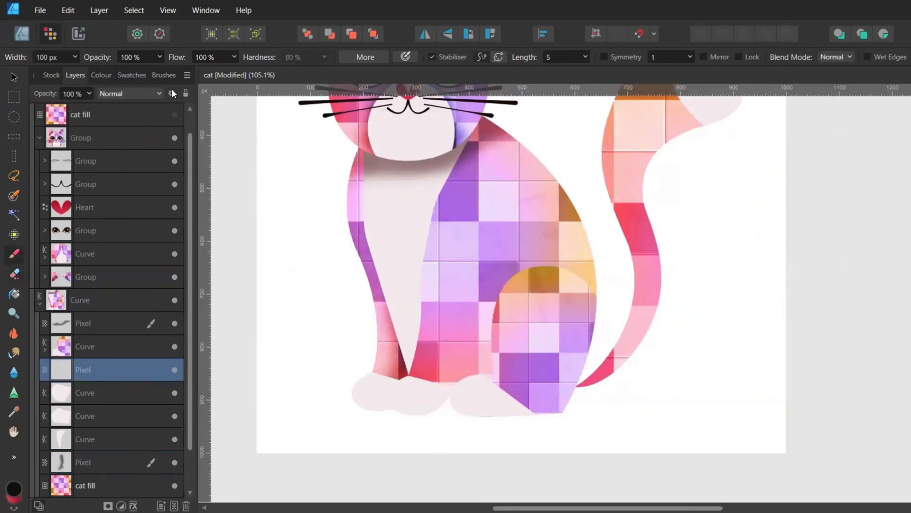
{"action": "left_click", "coordinate": [130, 94]}
{"action": "left_click", "coordinate": [119, 141]}
{"action": "mouse_move", "coordinate": [466, 382]}
{"action": "left_mouse_down"}
{"action": "mouse_move", "coordinate": [495, 333]}
{"action": "mouse_move", "coordinate": [479, 359]}
{"action": "mouse_move", "coordinate": [489, 347]}
{"action": "left_mouse_up"}
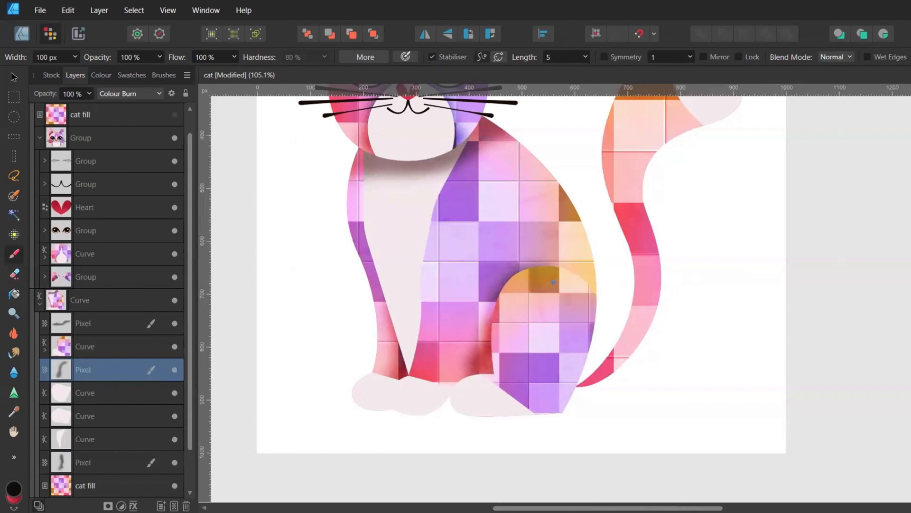
{"action": "mouse_move", "coordinate": [581, 283]}
{"action": "left_mouse_down"}
{"action": "mouse_move", "coordinate": [568, 266]}
{"action": "mouse_move", "coordinate": [530, 273]}
{"action": "mouse_move", "coordinate": [494, 321]}
{"action": "mouse_move", "coordinate": [492, 376]}
{"action": "left_mouse_up"}
{"action": "left_click_drag", "start_coordinate": [61, 93], "coordinate": [57, 121]}
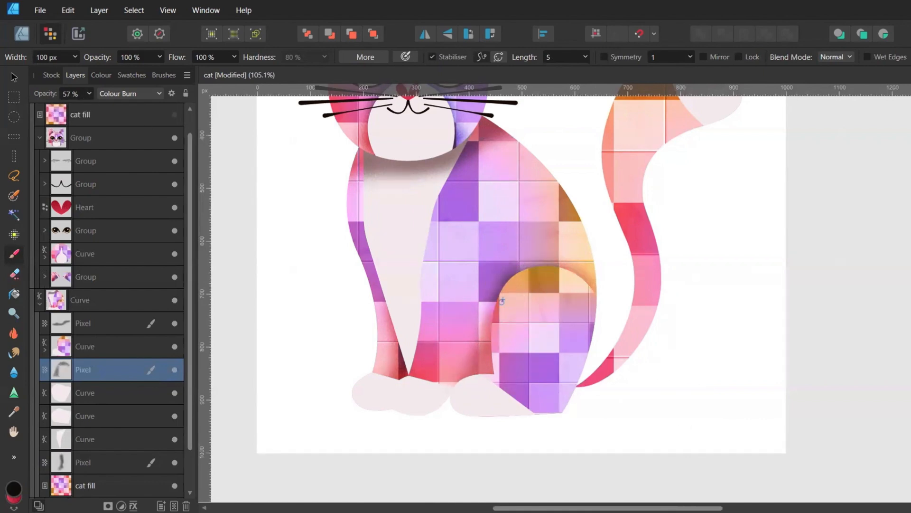
Add a pixel layer clipped inside the leftmost front paw's curve
{"action": "scroll", "coordinate": [537, 372], "scroll_direction": "left", "scroll_amount": 2}
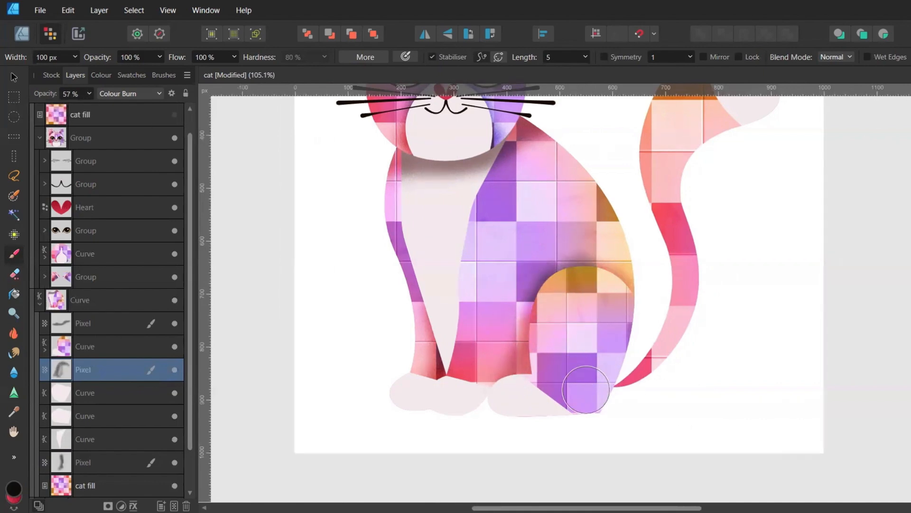
{"action": "key", "text": "v"}
{"action": "left_click", "coordinate": [66, 418]}
{"action": "key", "text": "ctrl+shift+n"}
{"action": "left_click_drag", "start_coordinate": [78, 423], "coordinate": [79, 442]}
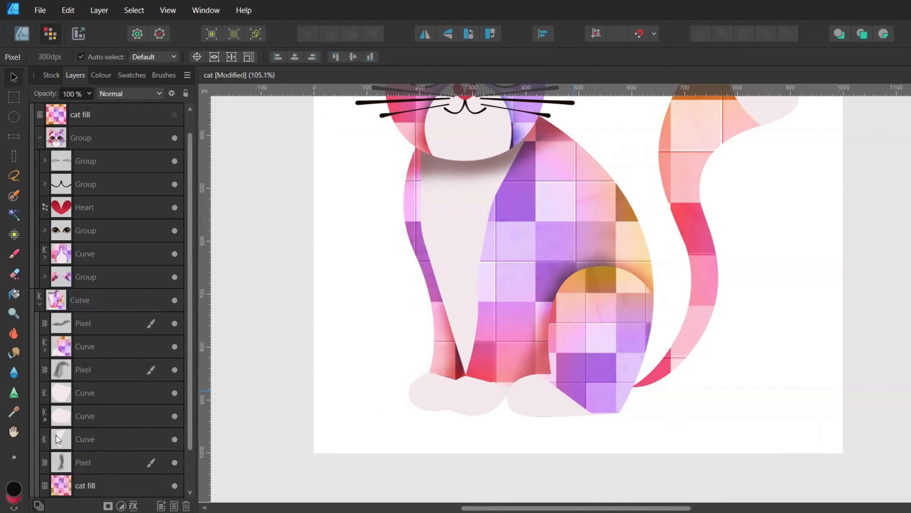
Brush shading on the right side of the leftmost paw, and set its pixel layer to Colour Burn at 63% opacity
{"action": "key", "text": "b"}
{"action": "scroll", "coordinate": [472, 380], "scroll_direction": "up", "scroll_amount": 3}
{"action": "mouse_move", "coordinate": [427, 423]}
{"action": "left_mouse_down"}
{"action": "mouse_move", "coordinate": [478, 366]}
{"action": "mouse_move", "coordinate": [442, 384]}
{"action": "left_mouse_up"}
{"action": "left_click", "coordinate": [131, 93]}
{"action": "left_click", "coordinate": [128, 152]}
{"action": "left_click", "coordinate": [89, 93]}
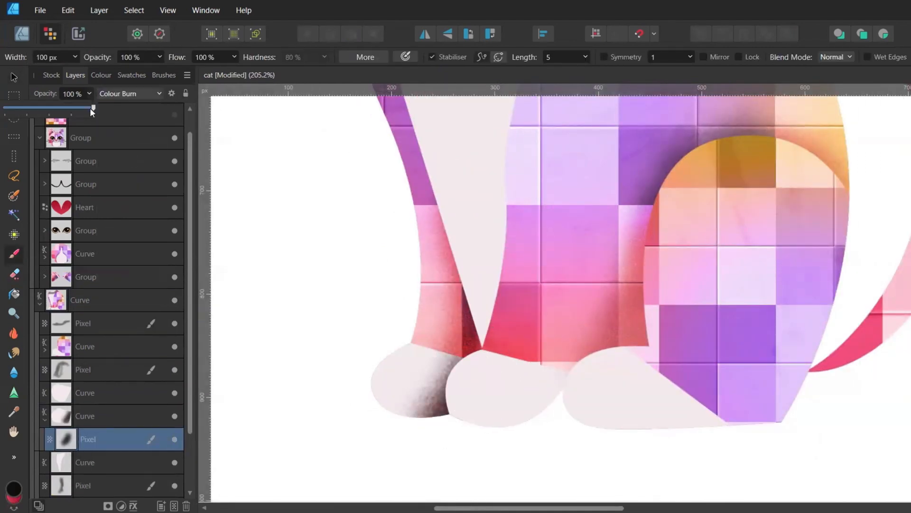
{"action": "left_click_drag", "start_coordinate": [90, 108], "coordinate": [61, 107]}
{"action": "scroll", "coordinate": [399, 416], "scroll_direction": "down", "scroll_amount": 4}
{"action": "scroll", "coordinate": [474, 448], "scroll_direction": "up", "scroll_amount": 4}
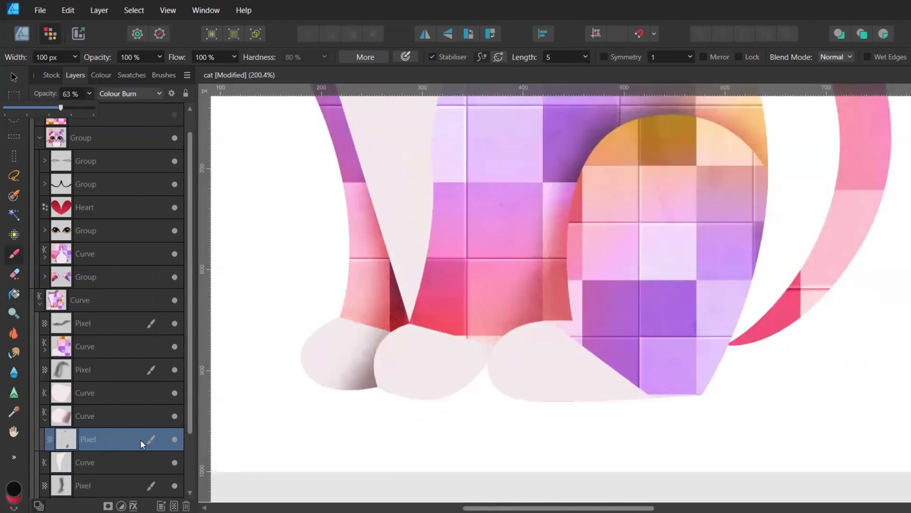
Shade the middle paw's lower right edge on a new Colour Burn pixel layer inside its curve, at 81% opacity
{"action": "left_click", "coordinate": [44, 418]}
{"action": "left_click", "coordinate": [174, 505]}
{"action": "left_click_drag", "start_coordinate": [85, 392], "coordinate": [71, 416]}
{"action": "left_click", "coordinate": [130, 94]}
{"action": "left_click", "coordinate": [133, 153]}
{"action": "left_click_drag", "start_coordinate": [494, 345], "coordinate": [470, 380]}
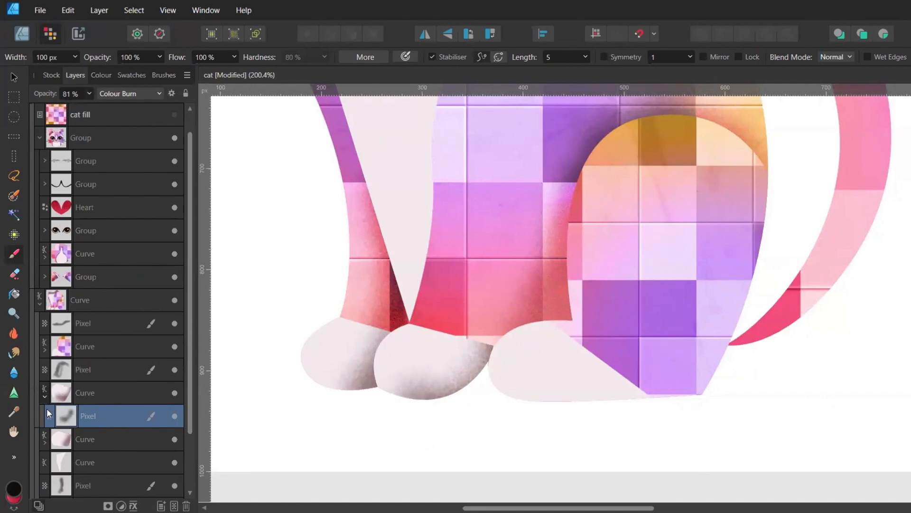
Shade the hind paw's underside and front edge on a new Colour Burn pixel layer inside its curve, at 75% opacity
{"action": "left_click", "coordinate": [44, 396]}
{"action": "scroll", "coordinate": [98, 444], "scroll_direction": "down", "scroll_amount": 2}
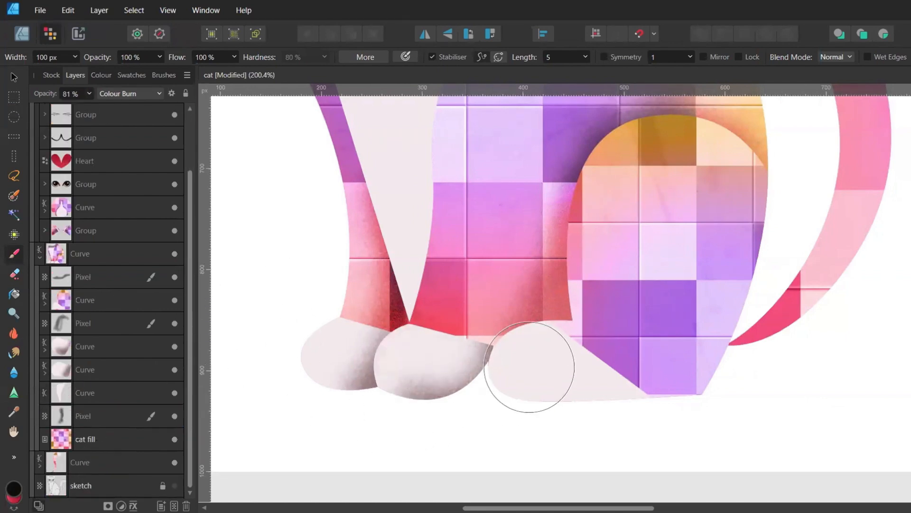
{"action": "key", "text": "v"}
{"action": "left_click", "coordinate": [605, 389]}
{"action": "left_click", "coordinate": [128, 94]}
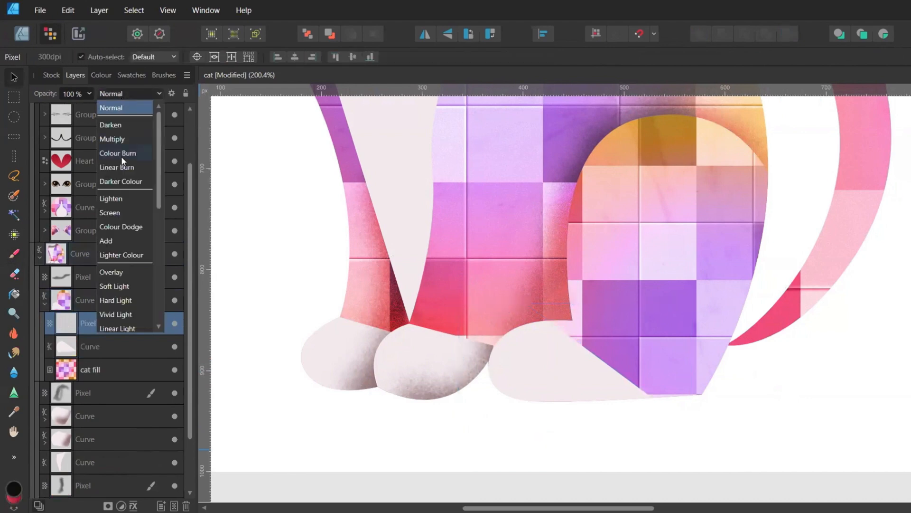
{"action": "left_click", "coordinate": [119, 151]}
{"action": "key", "text": "b"}
{"action": "mouse_move", "coordinate": [673, 414]}
{"action": "left_mouse_down"}
{"action": "mouse_move", "coordinate": [566, 417]}
{"action": "mouse_move", "coordinate": [498, 385]}
{"action": "left_mouse_up"}
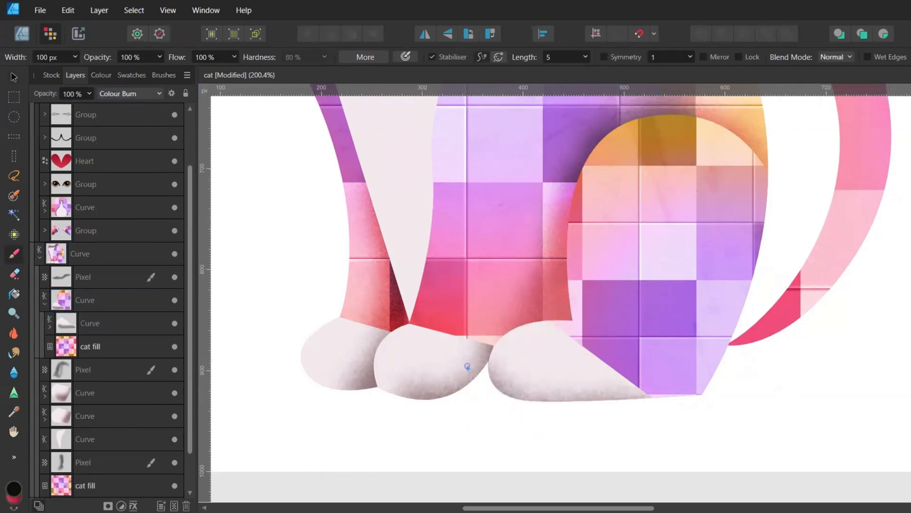
{"action": "left_click", "coordinate": [494, 370]}
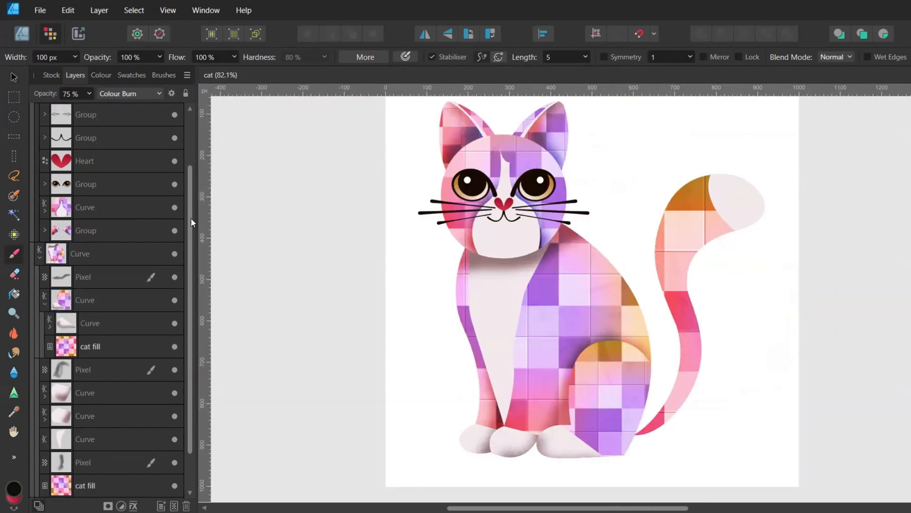
Add a Colour Burn pixel layer inside the tail curve, between the pale tip and the tile pattern
{"action": "left_click", "coordinate": [40, 257]}
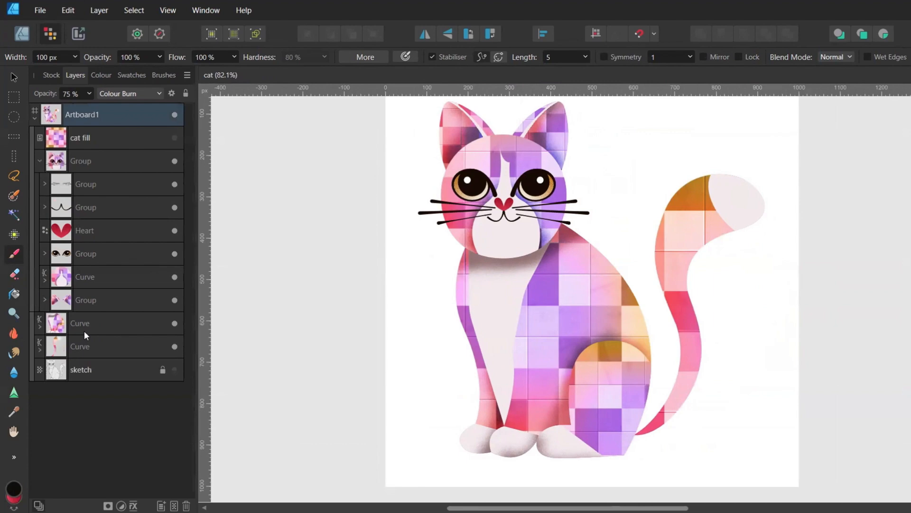
{"action": "left_click", "coordinate": [40, 161]}
{"action": "left_click", "coordinate": [40, 206]}
{"action": "key", "text": "ctrl+shift+n"}
{"action": "scroll", "coordinate": [688, 177], "scroll_direction": "up", "scroll_amount": 4}
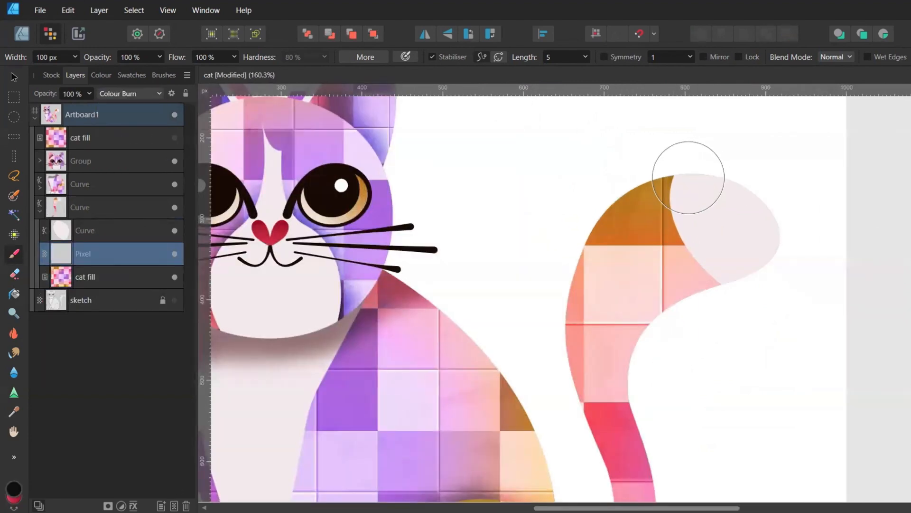
Brush shading on the tail's tiles along the edge of the pale tip and lower the layer's opacity to 61%
{"action": "scroll", "coordinate": [689, 177], "scroll_direction": "down", "scroll_amount": 1}
{"action": "mouse_move", "coordinate": [691, 163]}
{"action": "left_mouse_down"}
{"action": "mouse_move", "coordinate": [689, 208]}
{"action": "mouse_move", "coordinate": [707, 250]}
{"action": "mouse_move", "coordinate": [669, 162]}
{"action": "left_mouse_up"}
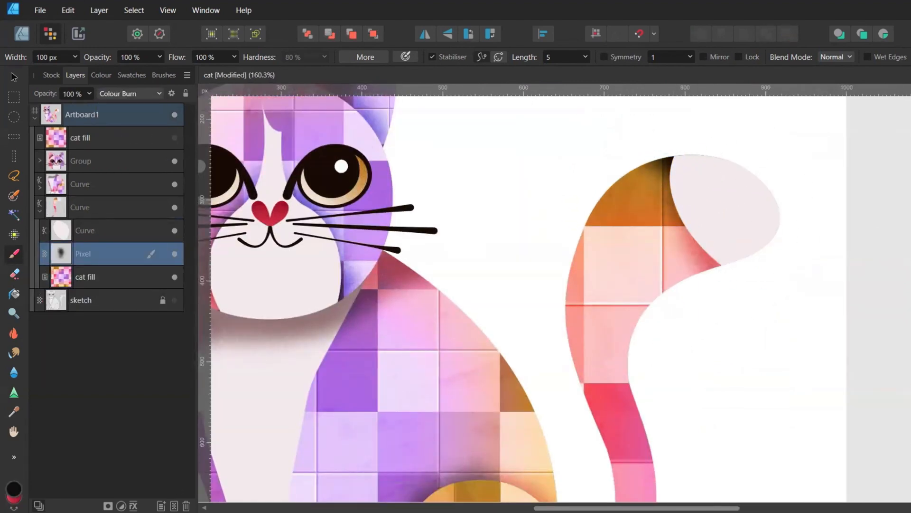
{"action": "mouse_move", "coordinate": [691, 304]}
{"action": "left_mouse_down"}
{"action": "mouse_move", "coordinate": [712, 261]}
{"action": "mouse_move", "coordinate": [655, 161]}
{"action": "mouse_move", "coordinate": [709, 241]}
{"action": "left_mouse_up"}
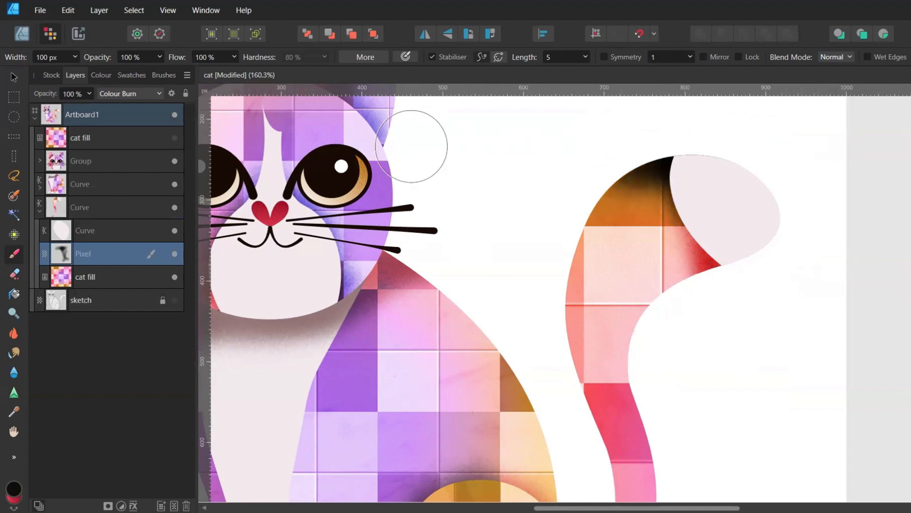
{"action": "left_click_drag", "start_coordinate": [92, 109], "coordinate": [59, 107]}
{"action": "scroll", "coordinate": [579, 194], "scroll_direction": "down", "scroll_amount": 2}
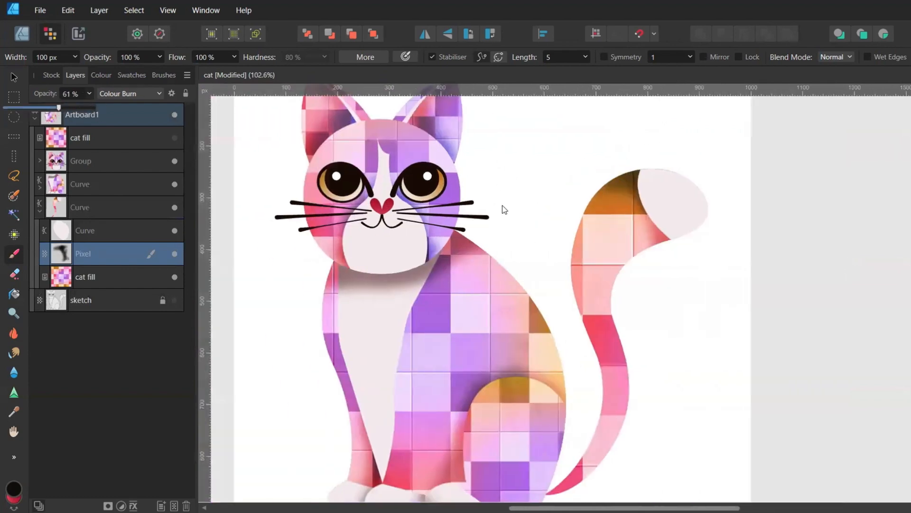
{"action": "scroll", "coordinate": [571, 210], "scroll_direction": "up", "scroll_amount": 1}
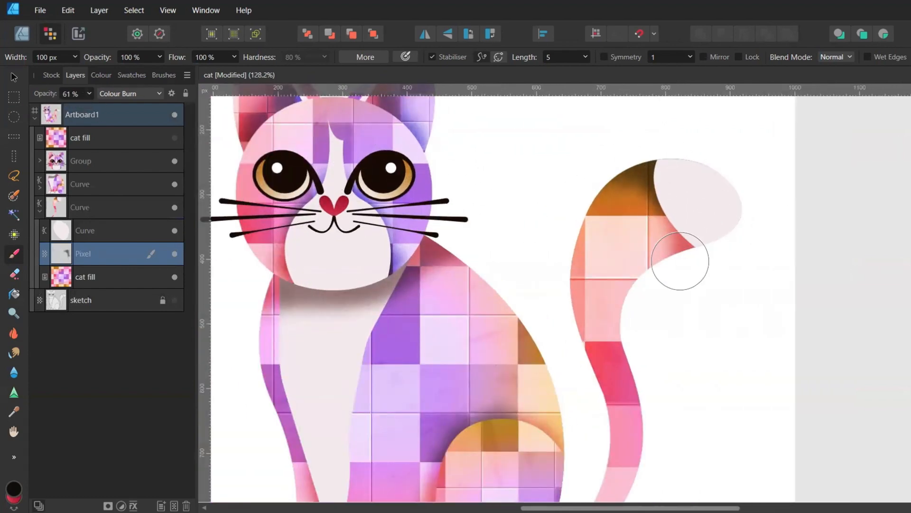
Deselect everything and save the document
{"action": "key", "text": "v"}
{"action": "left_click", "coordinate": [830, 250]}
{"action": "key", "text": "ctrl+s"}
{"action": "scroll", "coordinate": [656, 235], "scroll_direction": "down", "scroll_amount": 2}
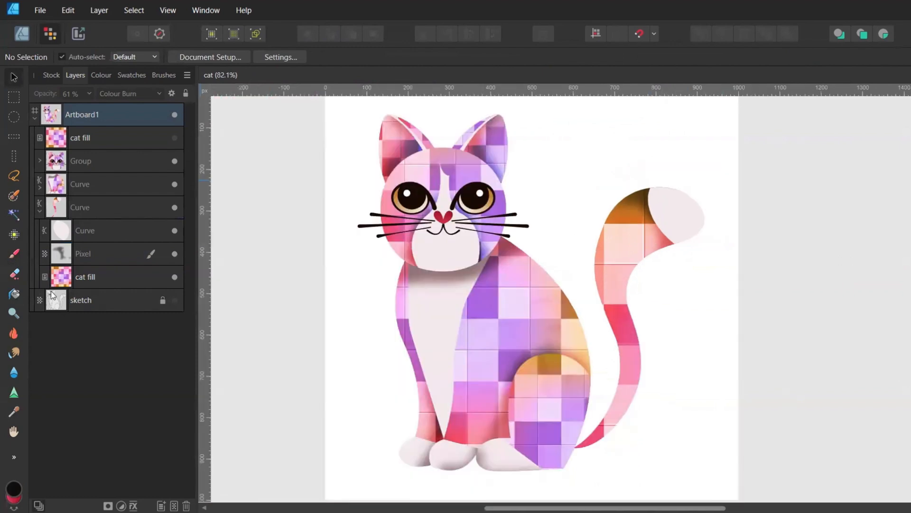
Add a pixel layer clipped inside the pale tail tip's curve and set it to Colour Burn
{"action": "left_click", "coordinate": [657, 234]}
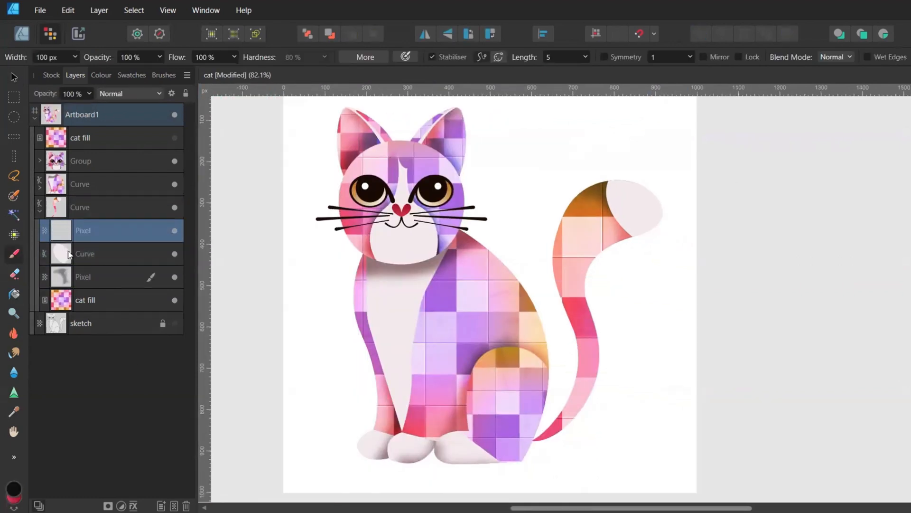
{"action": "left_click_drag", "start_coordinate": [64, 238], "coordinate": [88, 253]}
{"action": "left_click", "coordinate": [118, 93]}
{"action": "left_click", "coordinate": [114, 153]}
{"action": "scroll", "coordinate": [601, 261], "scroll_direction": "up", "scroll_amount": 2}
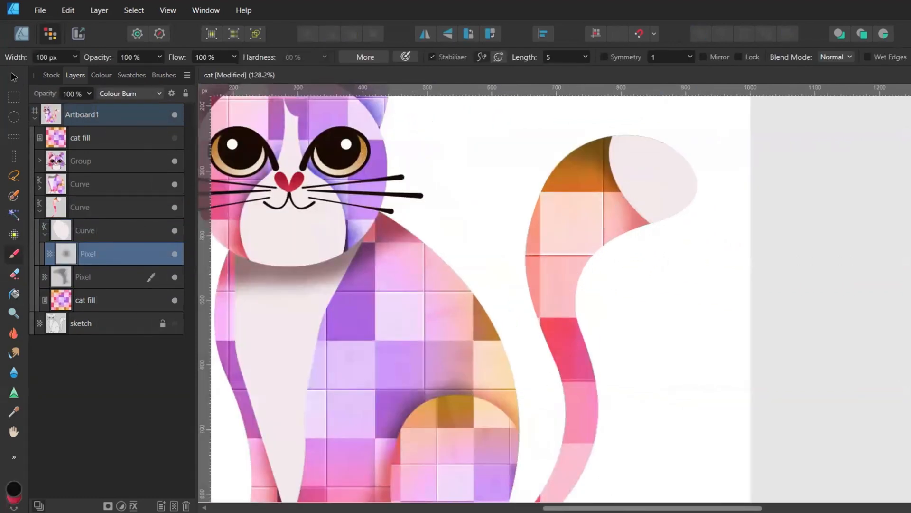
Brush shading along the underside of the pale tail tip and lower the layer's opacity to 44%
{"action": "left_click_drag", "start_coordinate": [692, 201], "coordinate": [631, 222]}
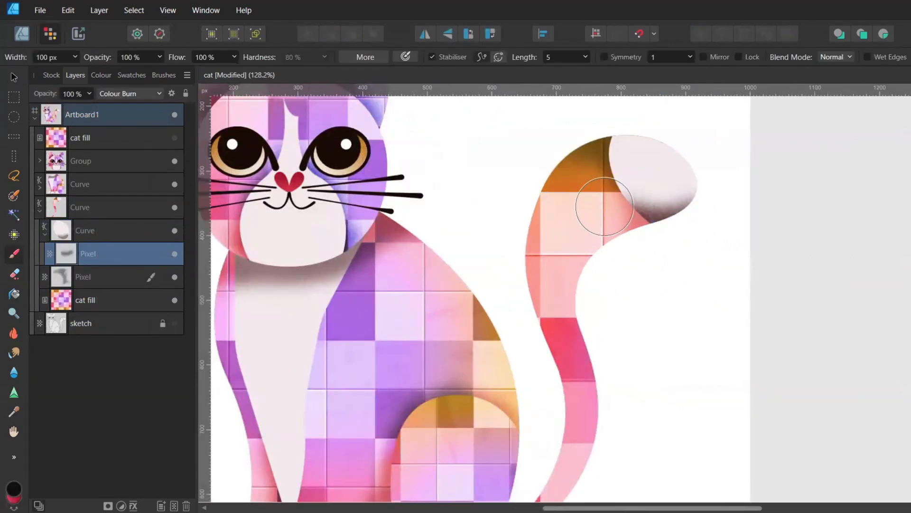
{"action": "left_click", "coordinate": [89, 93]}
{"action": "left_click_drag", "start_coordinate": [93, 108], "coordinate": [53, 114]}
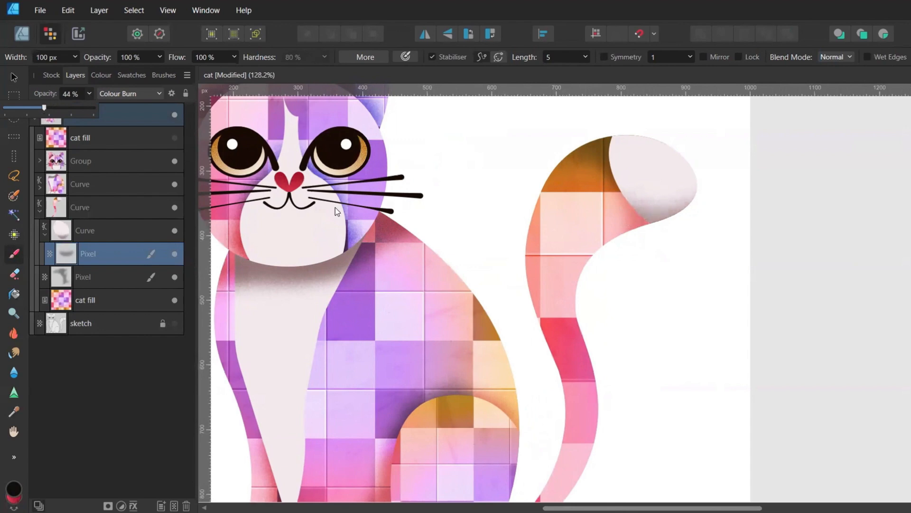
Lower the opacity of the uppermost shading pixel layer inside the cat's body curve
{"action": "scroll", "coordinate": [444, 231], "scroll_direction": "down", "scroll_amount": 4}
{"action": "left_click", "coordinate": [40, 211]}
{"action": "left_click", "coordinate": [41, 188]}
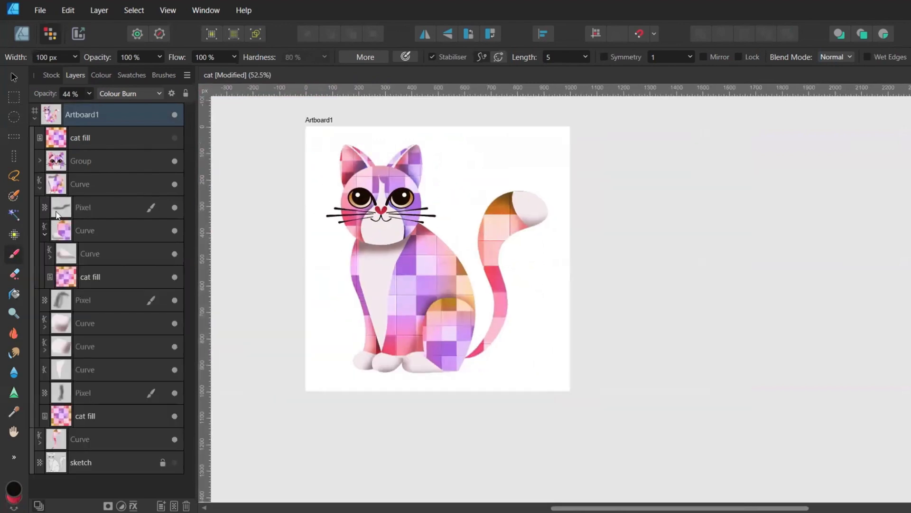
{"action": "left_click", "coordinate": [45, 234]}
{"action": "left_click", "coordinate": [57, 212]}
{"action": "scroll", "coordinate": [307, 202], "scroll_direction": "up", "scroll_amount": 3}
{"action": "left_click", "coordinate": [87, 93]}
{"action": "left_click_drag", "start_coordinate": [89, 108], "coordinate": [83, 108]}
Group the head, body and tail layers, name the group cat and deselect it
{"action": "key", "text": "v"}
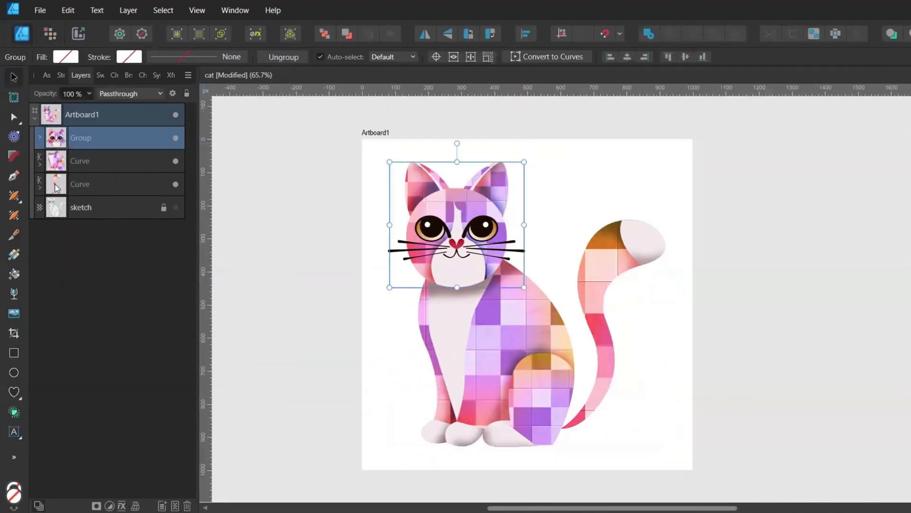
{"action": "left_click", "coordinate": [71, 183], "text": "shift"}
{"action": "key", "text": "ctrl+g"}
{"action": "double_click", "coordinate": [78, 138]}
{"action": "type", "text": "cat"}
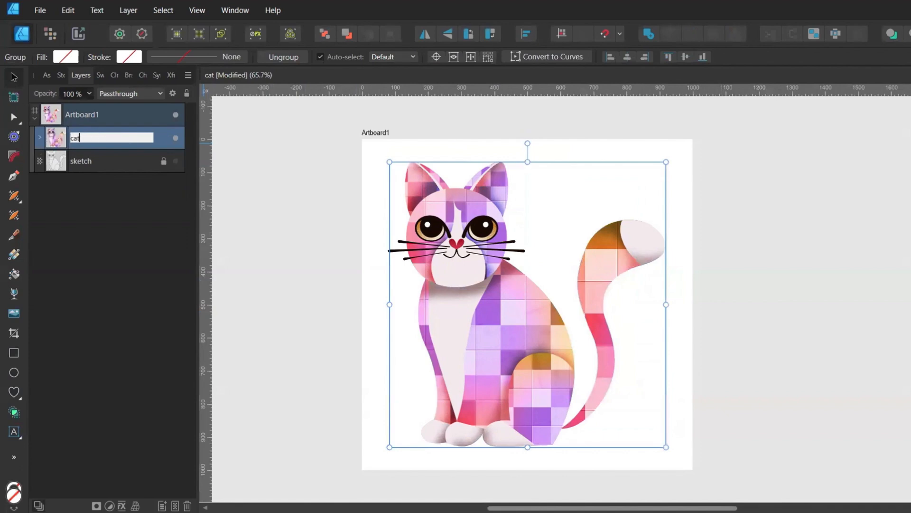
{"action": "key", "text": "Return"}
{"action": "key", "text": "ctrl+d"}
Draw a square over the cat and fill it with the mid green from the Autumn palette
{"action": "key", "text": "m"}
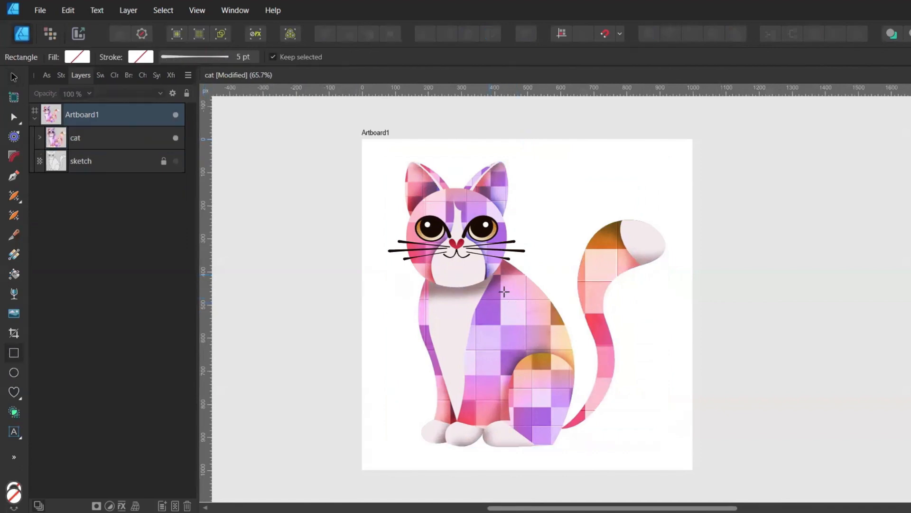
{"action": "left_click_drag", "start_coordinate": [504, 292], "coordinate": [625, 395]}
{"action": "key", "text": "v"}
{"action": "left_click_drag", "start_coordinate": [507, 271], "coordinate": [524, 291]}
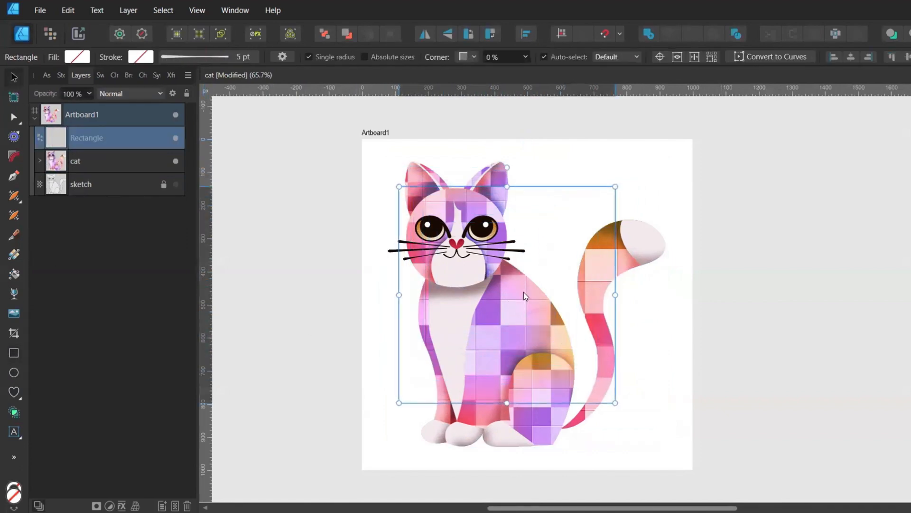
{"action": "left_click", "coordinate": [102, 78]}
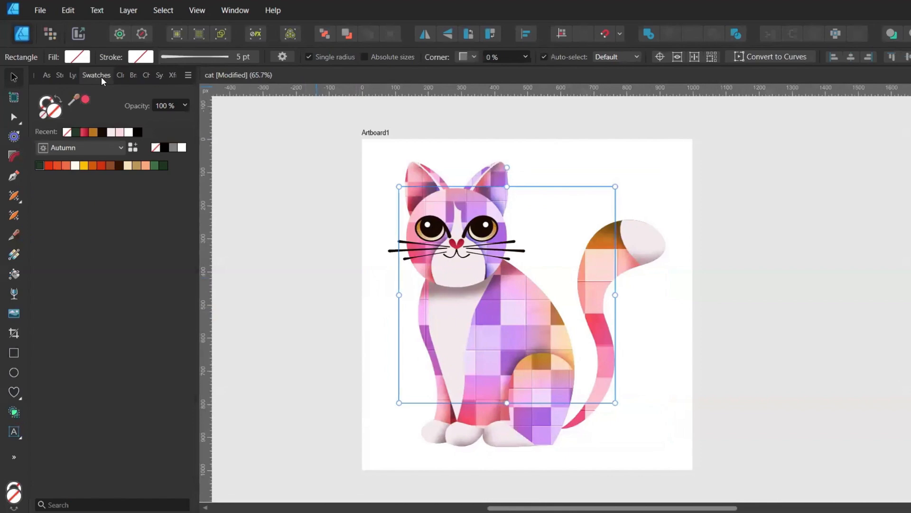
{"action": "left_click", "coordinate": [155, 166]}
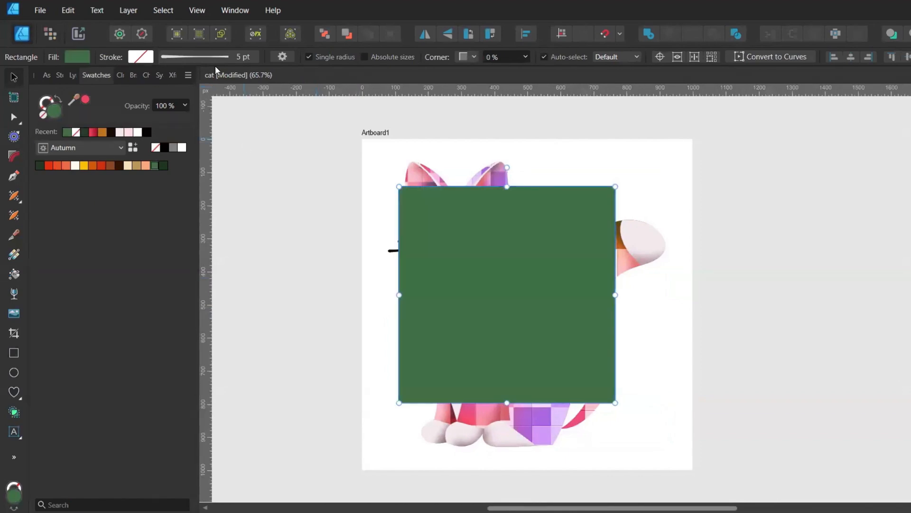
Move the green square below the cat group and enlarge it to about 940 px wide as a backdrop
{"action": "left_click", "coordinate": [73, 76]}
{"action": "left_click_drag", "start_coordinate": [58, 144], "coordinate": [62, 176]}
{"action": "left_click_drag", "start_coordinate": [616, 185], "coordinate": [669, 140]}
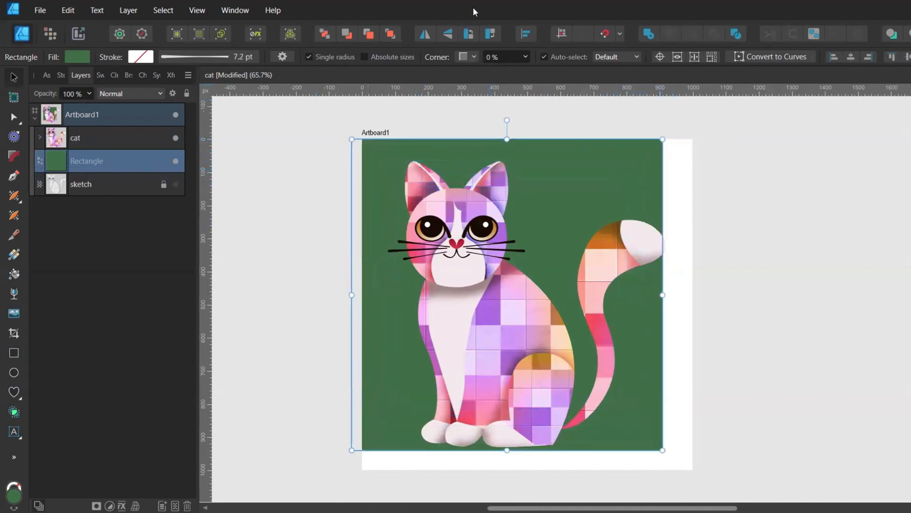
Centre the green square horizontally and vertically on the artboard and switch the view to greyscale
{"action": "left_click", "coordinate": [530, 37]}
{"action": "left_click", "coordinate": [553, 74]}
{"action": "left_click", "coordinate": [553, 137]}
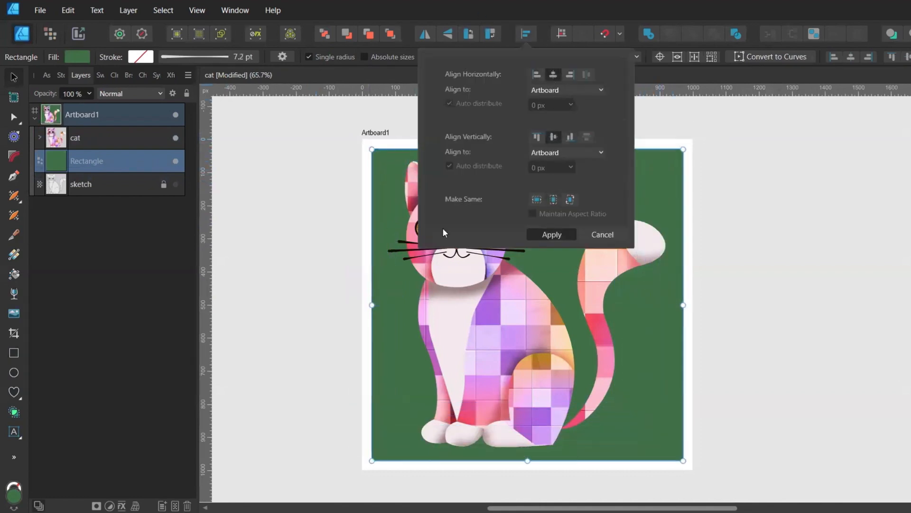
{"action": "left_click", "coordinate": [282, 216]}
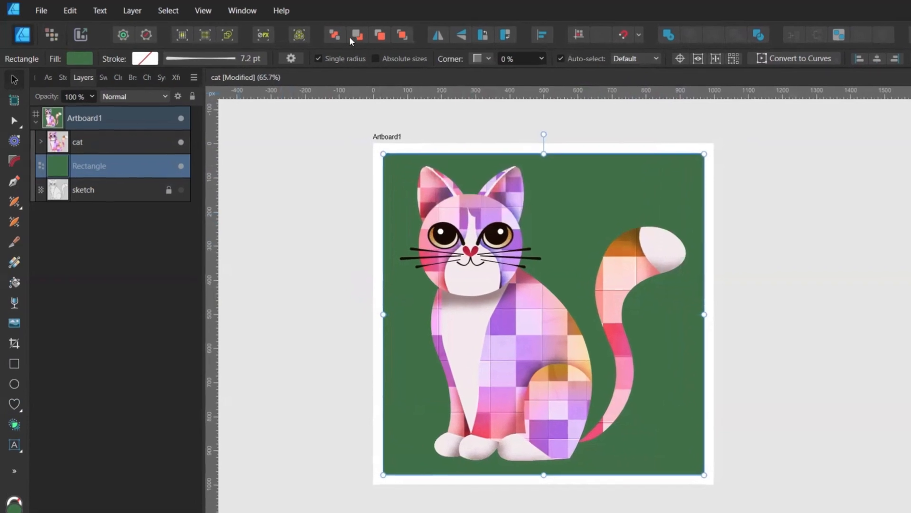
{"action": "left_click", "coordinate": [299, 35]}
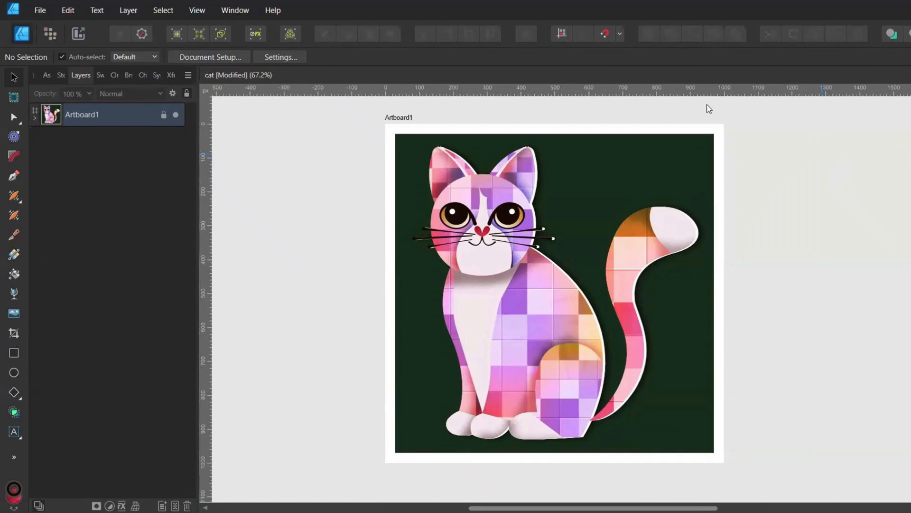
Examine where the Greyscale view mode is offered and browse the items available for customising the toolbar
{"action": "left_click", "coordinate": [197, 10]}
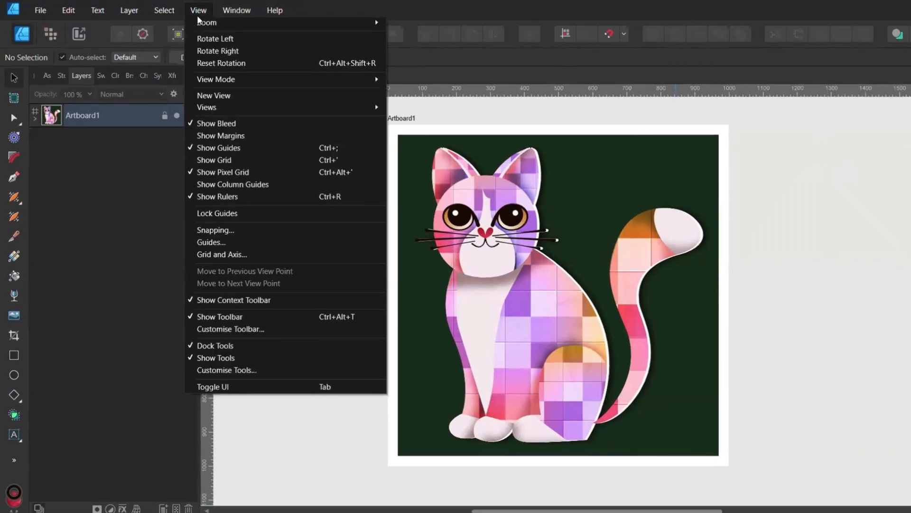
{"action": "mouse_move", "coordinate": [357, 81]}
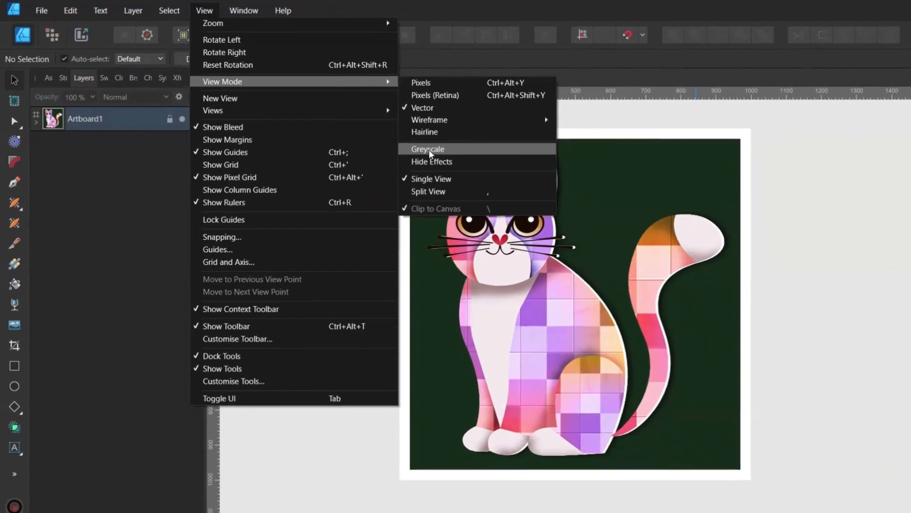
{"action": "left_click", "coordinate": [761, 161]}
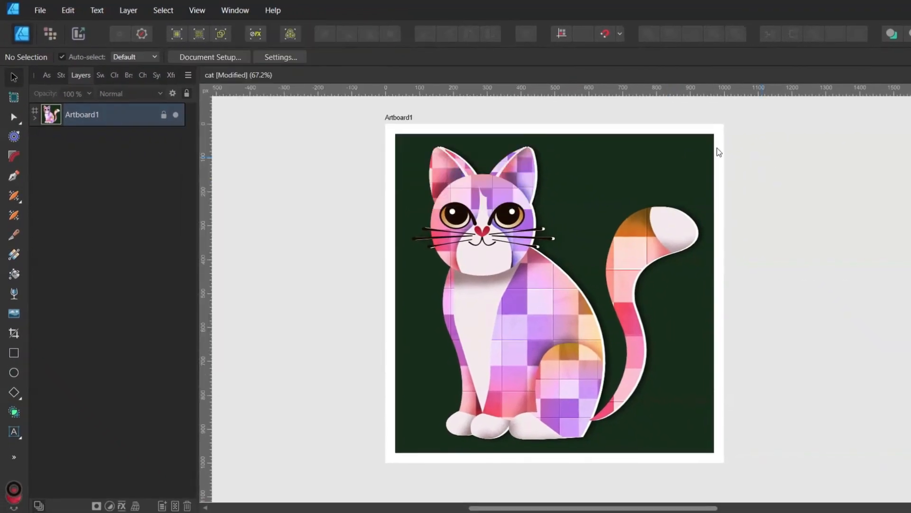
{"action": "left_click", "coordinate": [197, 10]}
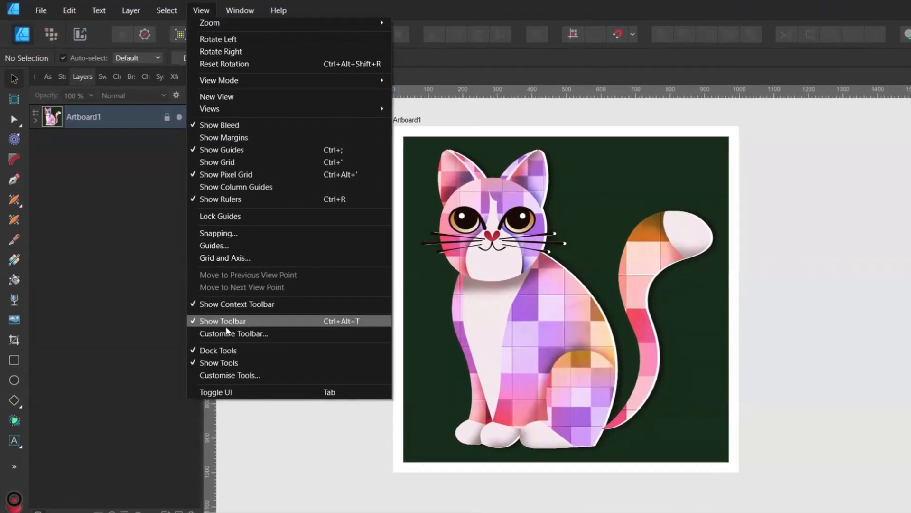
{"action": "left_click", "coordinate": [265, 334]}
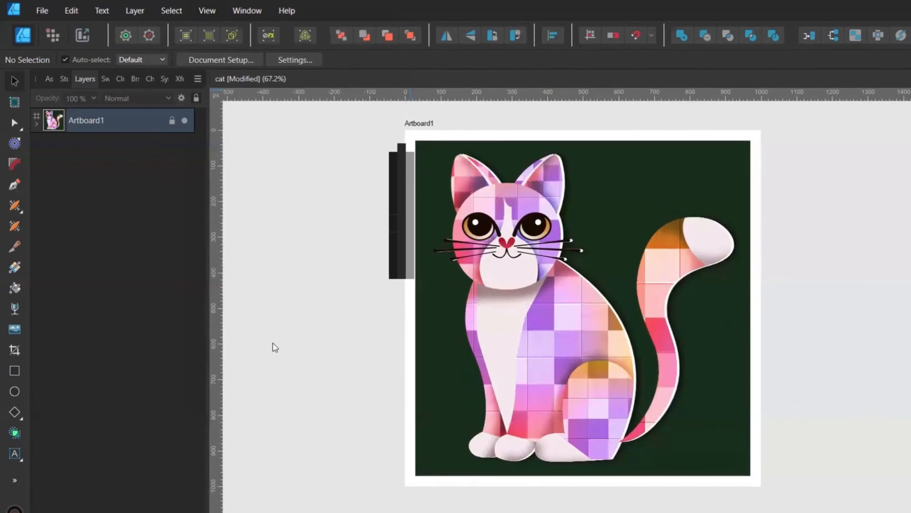
{"action": "scroll", "coordinate": [510, 270], "scroll_direction": "down", "scroll_amount": 5}
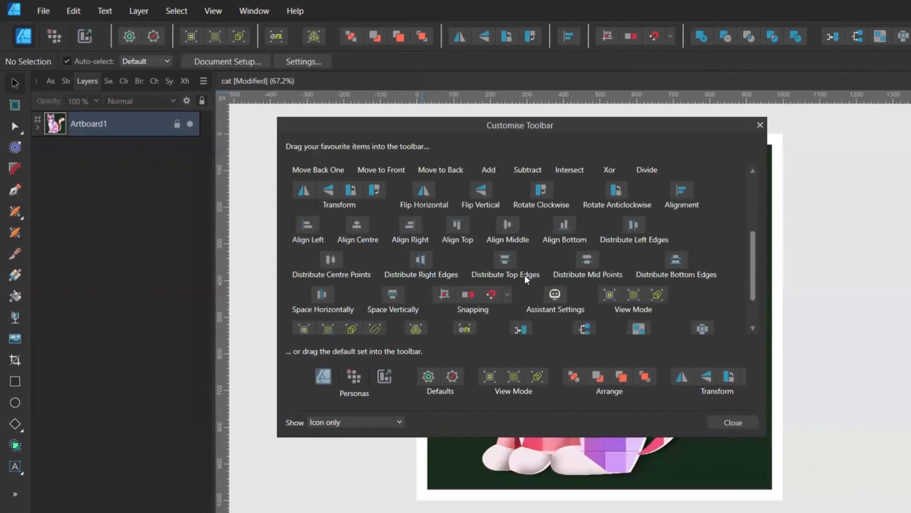
{"action": "scroll", "coordinate": [525, 279], "scroll_direction": "down", "scroll_amount": 2}
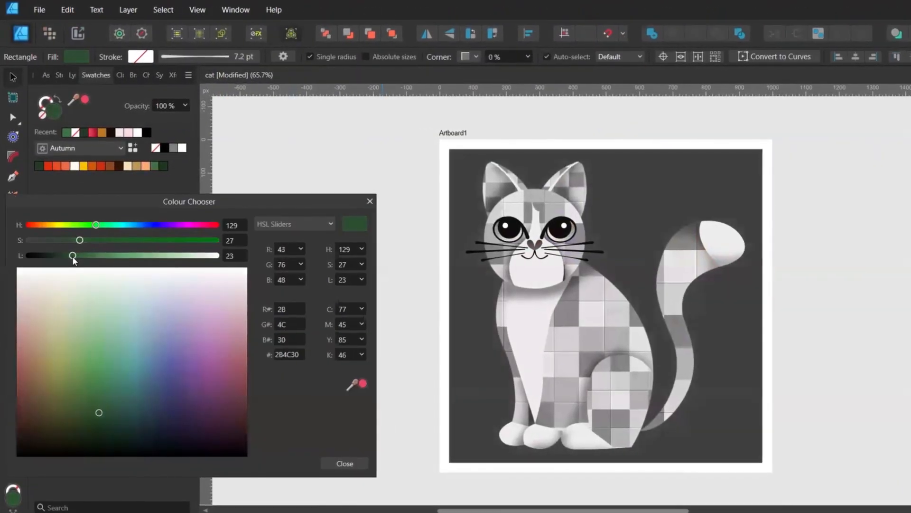
Darken the square's green through its lightness and rename its layer as background
{"action": "left_click_drag", "start_coordinate": [74, 260], "coordinate": [90, 246]}
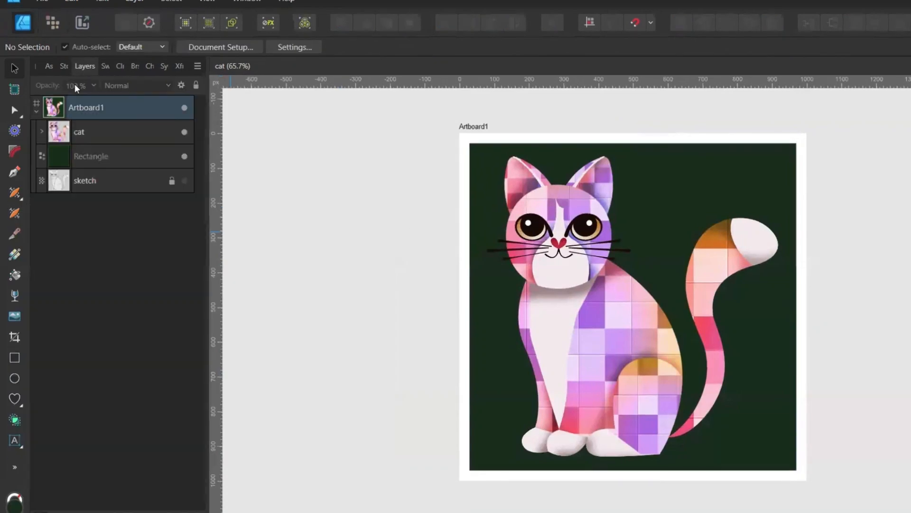
{"action": "left_click", "coordinate": [106, 156]}
{"action": "double_click", "coordinate": [97, 156]}
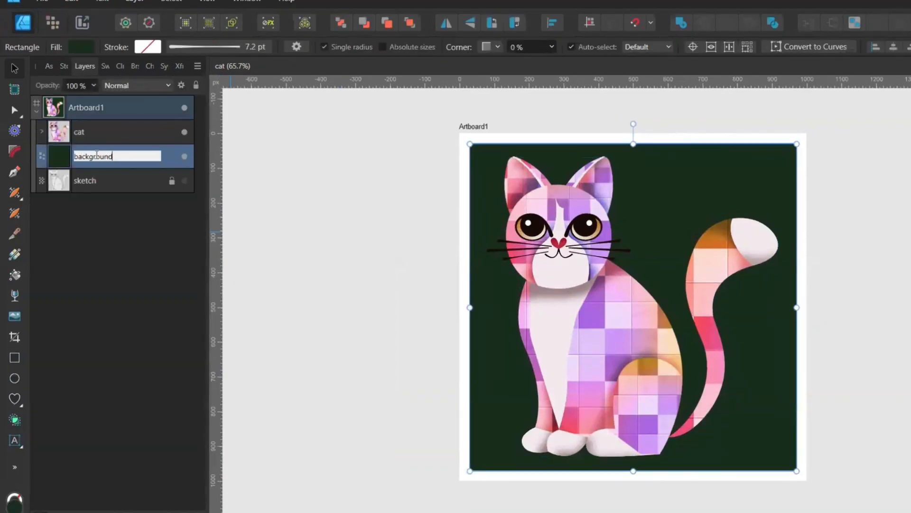
{"action": "key", "text": "Return"}
Add an Outer Shadow layer effect to the cat group and make the shadow colour white
{"action": "left_click", "coordinate": [52, 133]}
{"action": "left_click", "coordinate": [122, 401]}
{"action": "left_click", "coordinate": [53, 130]}
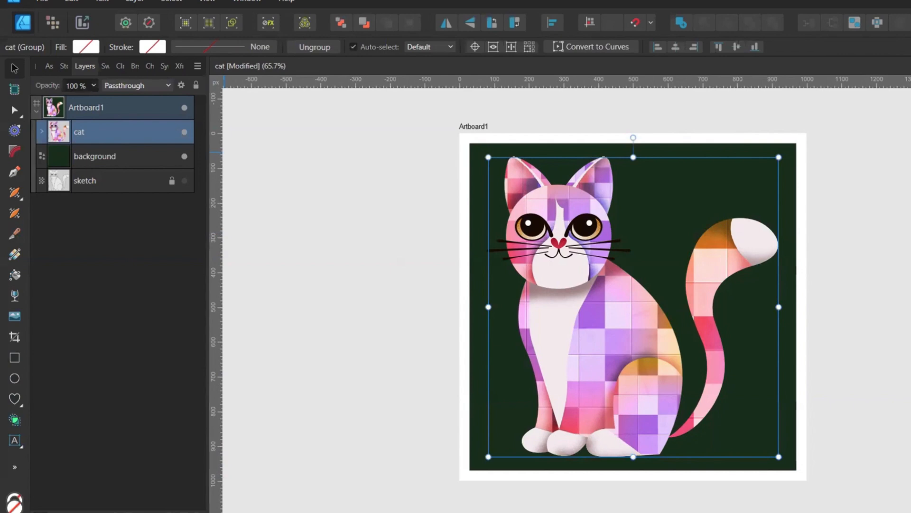
{"action": "left_click", "coordinate": [90, 510]}
{"action": "left_click", "coordinate": [55, 346]}
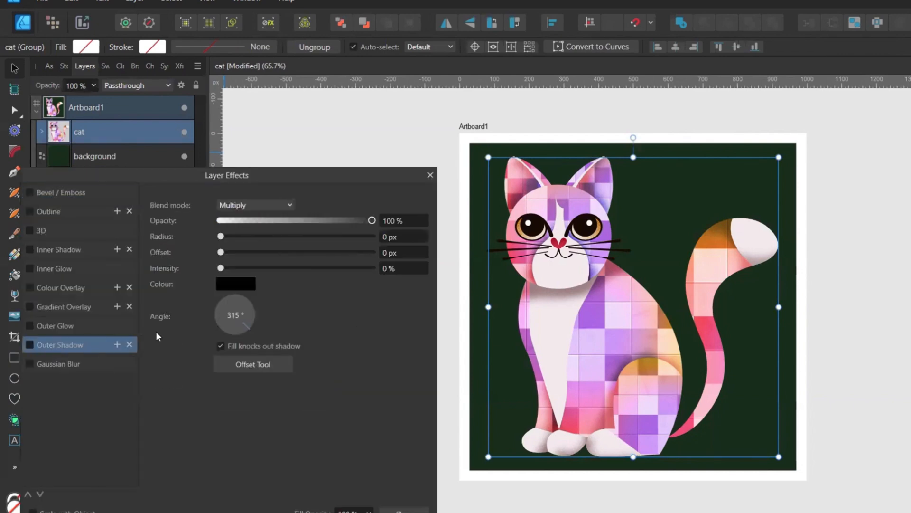
{"action": "left_click", "coordinate": [232, 286]}
{"action": "left_click", "coordinate": [201, 374]}
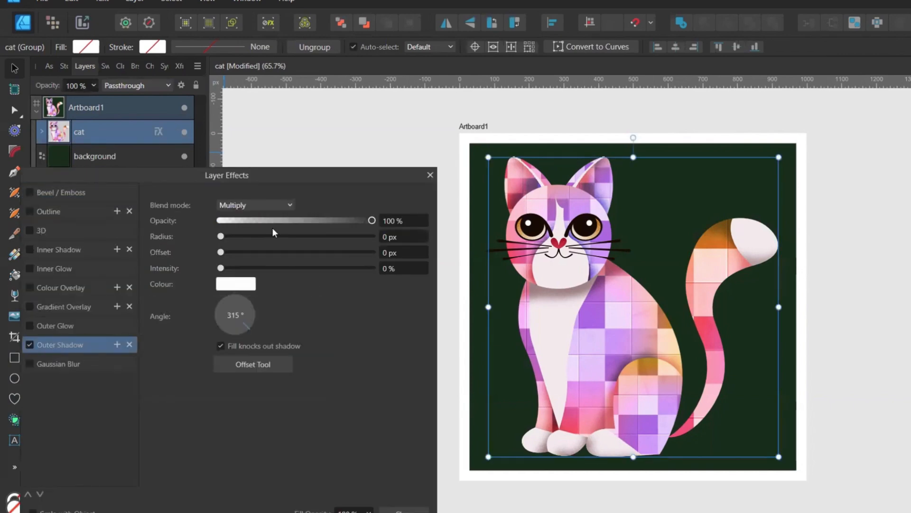
Set the white shadow's blend mode to Normal, its offset to 7.1 px and its angle to 0°
{"action": "left_click", "coordinate": [265, 211]}
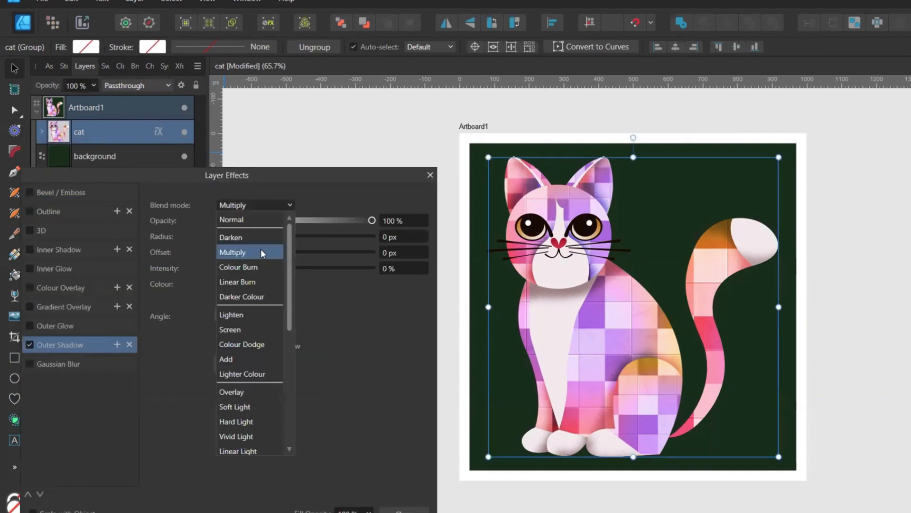
{"action": "left_click", "coordinate": [255, 221]}
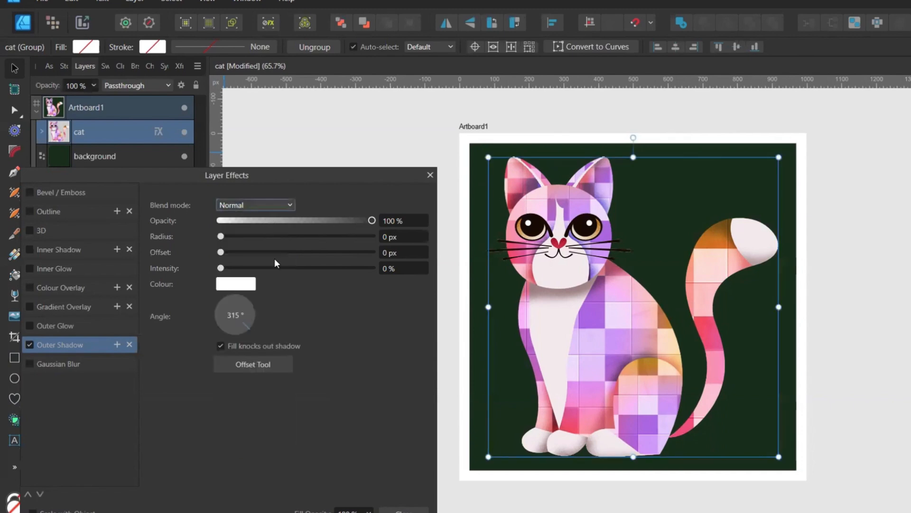
{"action": "left_click_drag", "start_coordinate": [225, 252], "coordinate": [288, 252]}
{"action": "left_click_drag", "start_coordinate": [246, 320], "coordinate": [257, 315]}
{"action": "left_click_drag", "start_coordinate": [290, 252], "coordinate": [277, 256]}
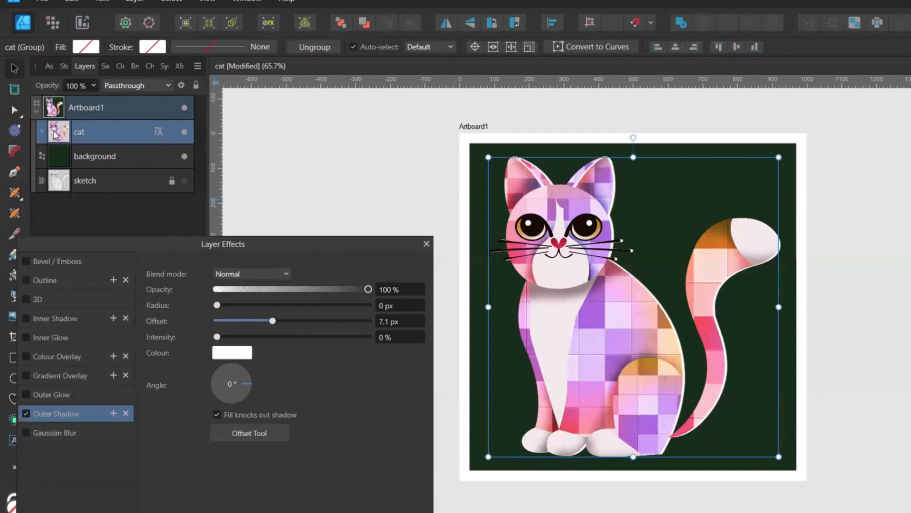
Duplicate the cat group and recolour the lower copy's outer shadow to near-black, starting from the sampled dark green
{"action": "key", "text": "ctrl+j"}
{"action": "left_click", "coordinate": [105, 159]}
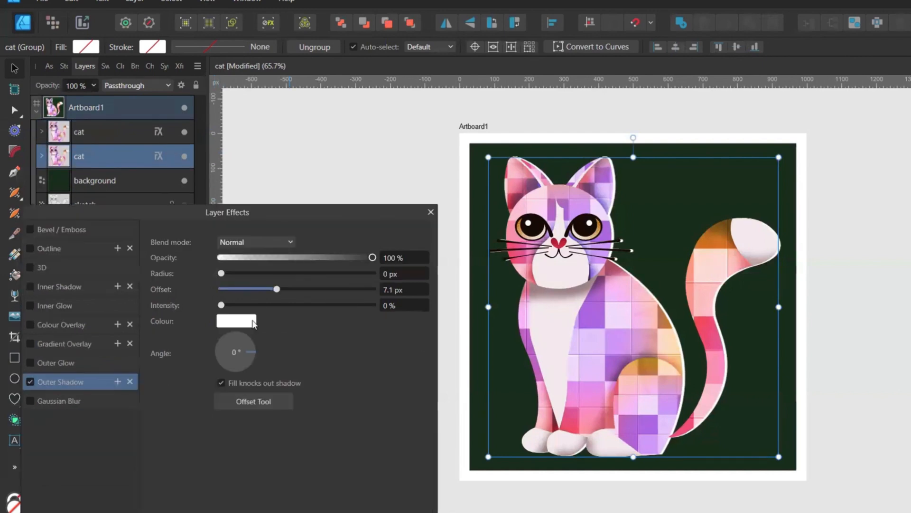
{"action": "left_click", "coordinate": [254, 323]}
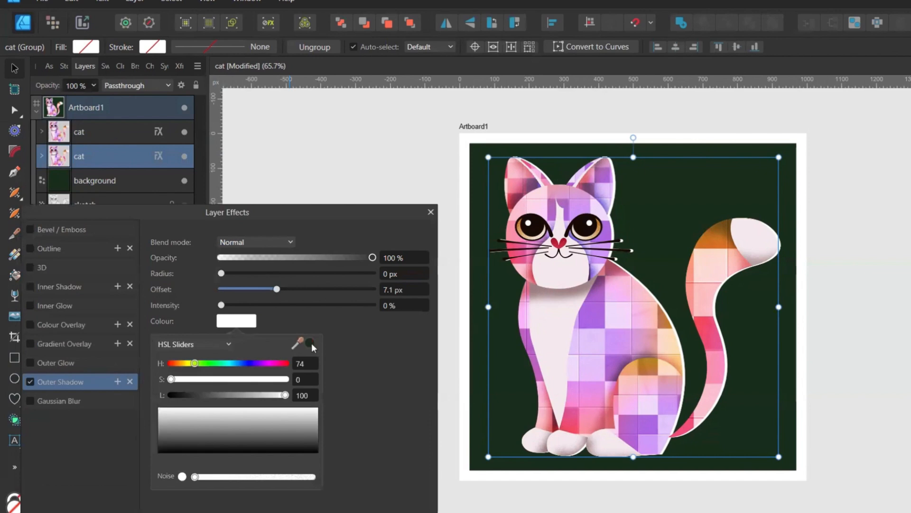
{"action": "left_click", "coordinate": [311, 345]}
{"action": "left_click_drag", "start_coordinate": [205, 382], "coordinate": [177, 397]}
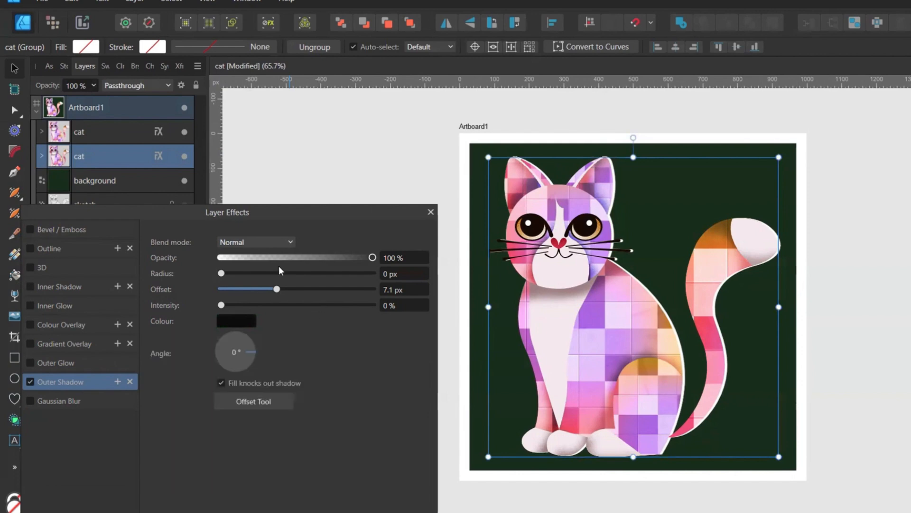
Set the lower copy's shadow to Multiply with a 15.5 px offset, a 22.3 px radius and reduced opacity
{"action": "left_click", "coordinate": [261, 244]}
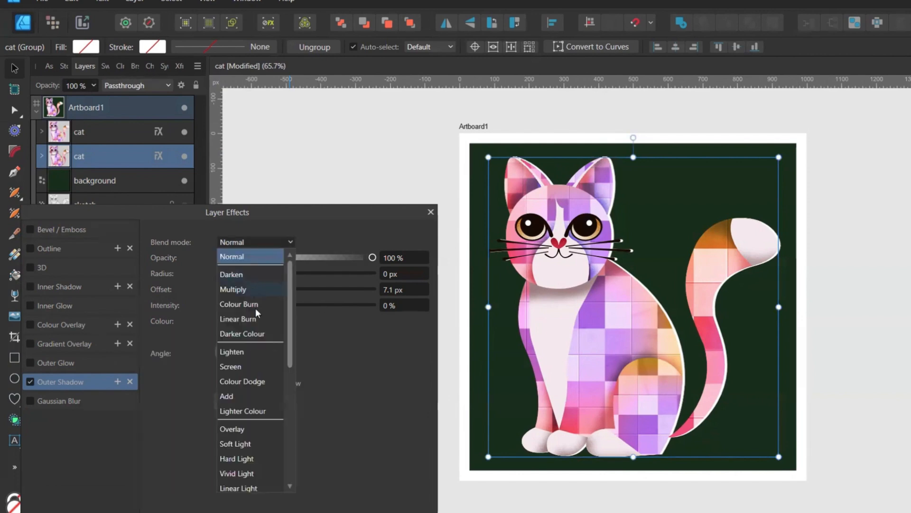
{"action": "left_click", "coordinate": [237, 289]}
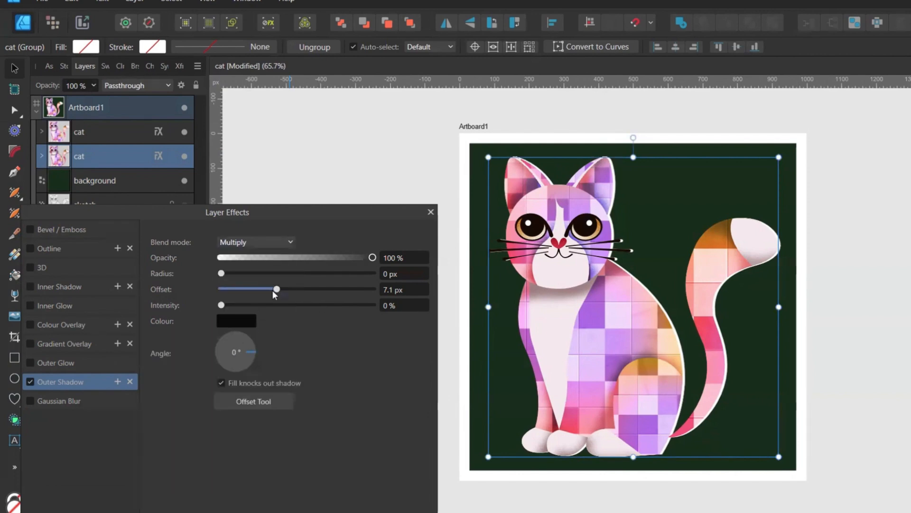
{"action": "left_click_drag", "start_coordinate": [283, 294], "coordinate": [297, 294]}
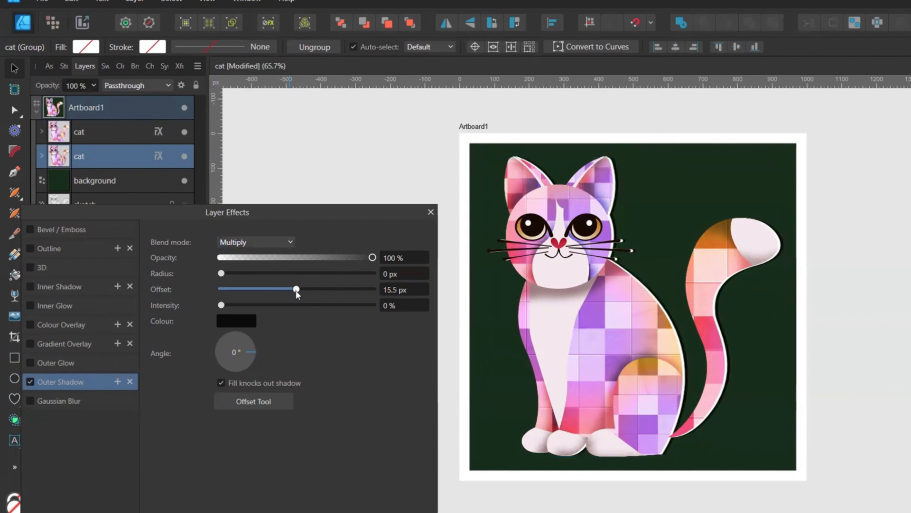
{"action": "left_click_drag", "start_coordinate": [221, 273], "coordinate": [276, 273]}
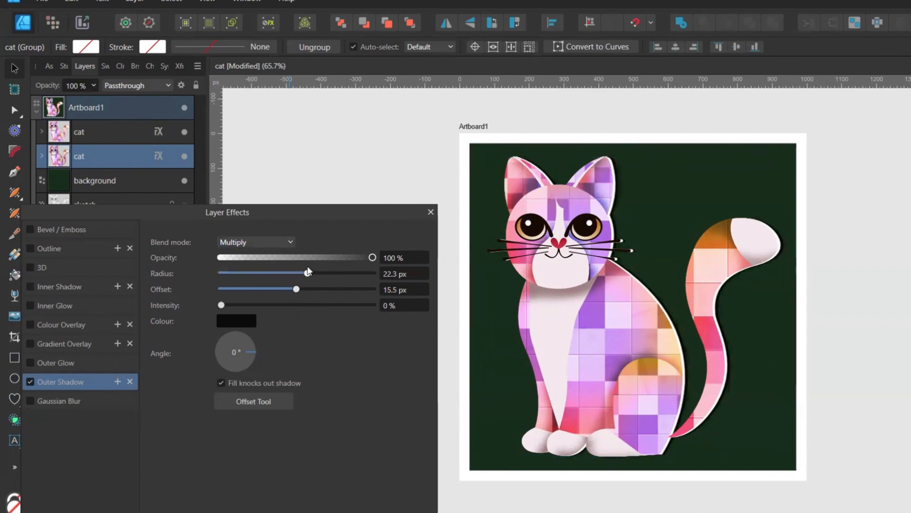
{"action": "left_click_drag", "start_coordinate": [371, 258], "coordinate": [345, 259]}
{"action": "left_click_drag", "start_coordinate": [334, 261], "coordinate": [332, 259]}
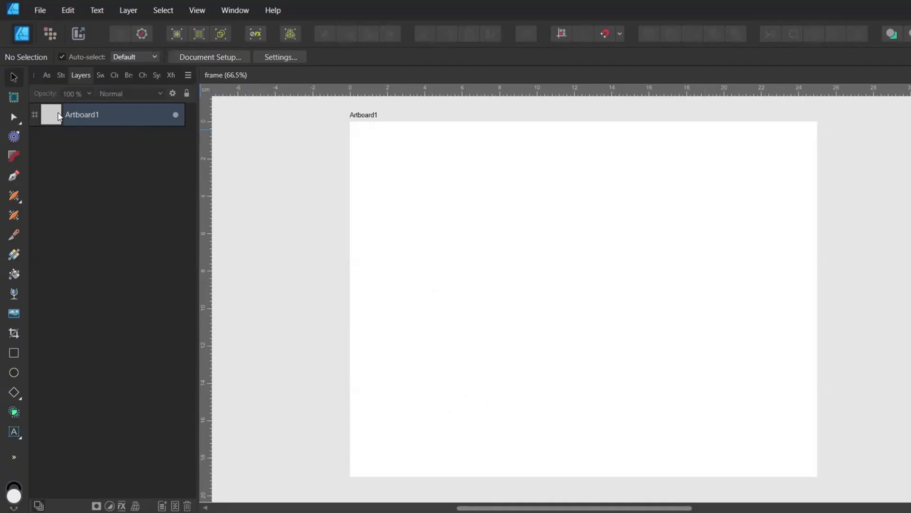
Show the artboard's width and height in the frame document
{"action": "left_click", "coordinate": [166, 73]}
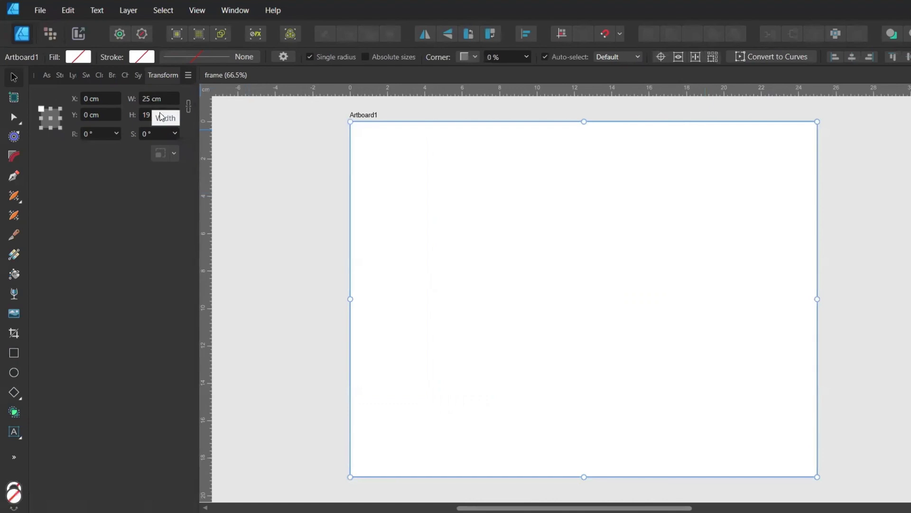
Draw a square about 11.4 cm wide on the right half of the artboard
{"action": "left_click", "coordinate": [74, 75]}
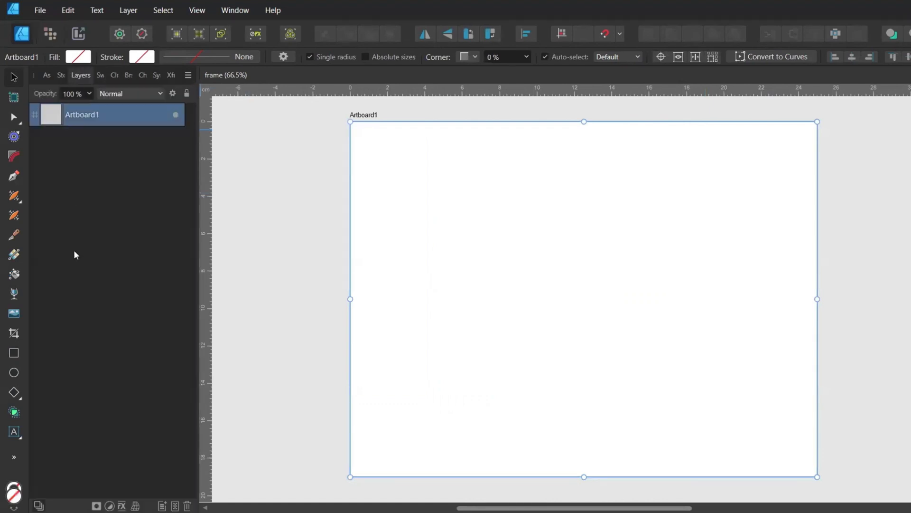
{"action": "left_click", "coordinate": [14, 353]}
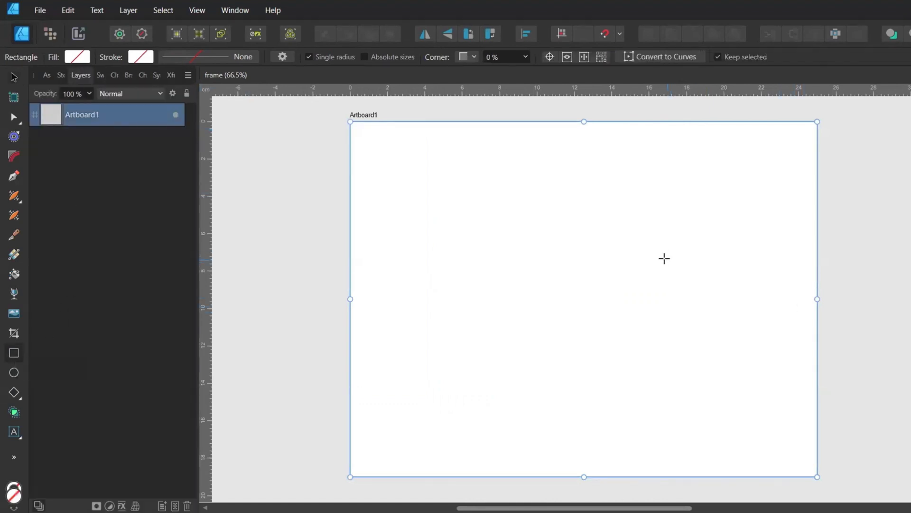
{"action": "left_click_drag", "start_coordinate": [607, 240], "coordinate": [713, 347]}
{"action": "key", "text": "v"}
{"action": "left_click_drag", "start_coordinate": [649, 265], "coordinate": [684, 315]}
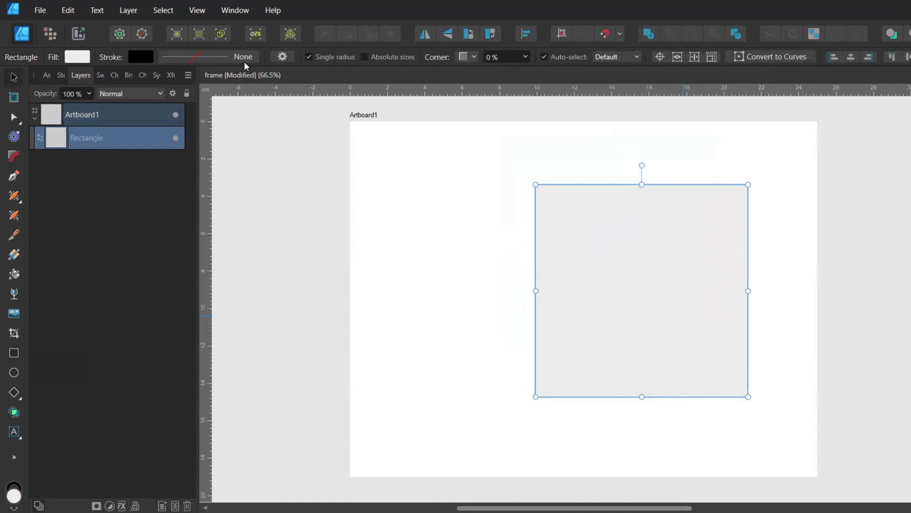
Give the square a black fill and remove its stroke
{"action": "left_click", "coordinate": [97, 75]}
{"action": "left_click", "coordinate": [52, 99]}
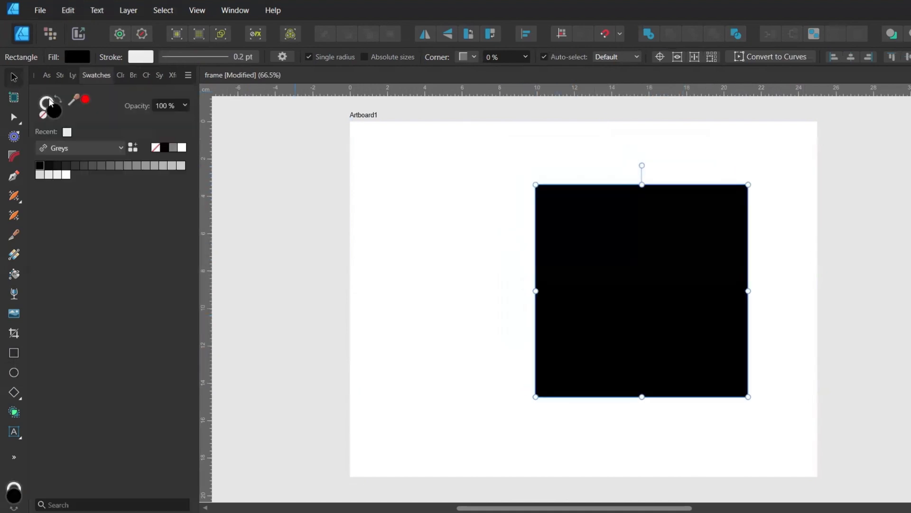
{"action": "left_click", "coordinate": [43, 114]}
Set the black square's width and height to 12 cm each
{"action": "left_click", "coordinate": [173, 75]}
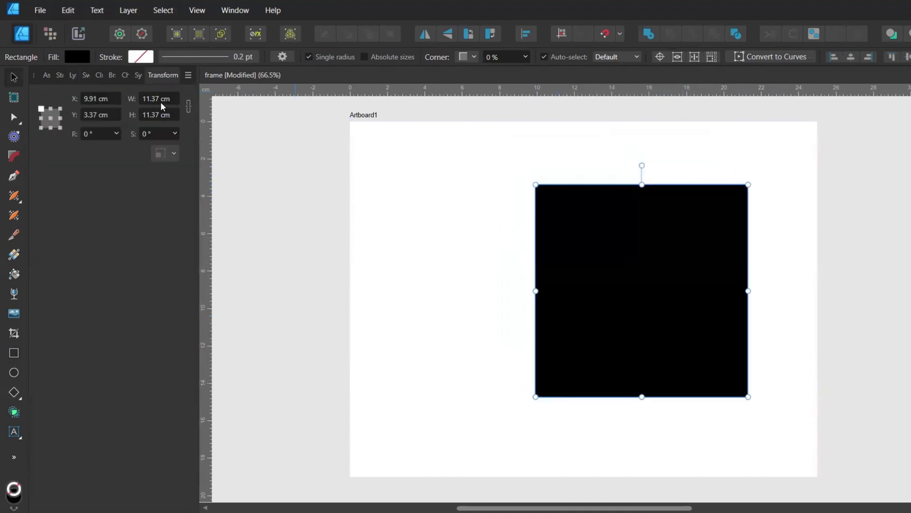
{"action": "left_click", "coordinate": [163, 99]}
{"action": "type", "text": "12"}
{"action": "key", "text": "Return"}
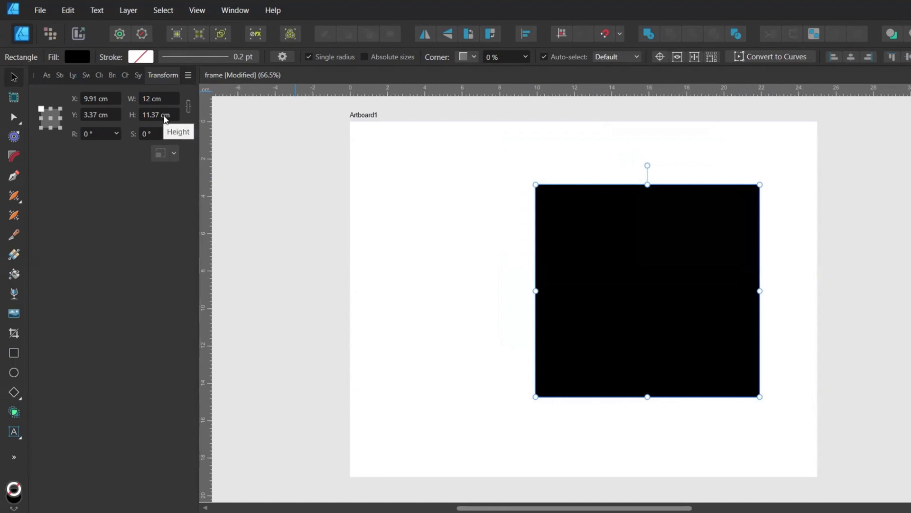
{"action": "left_click", "coordinate": [166, 115]}
{"action": "type", "text": "12"}
{"action": "key", "text": "Return"}
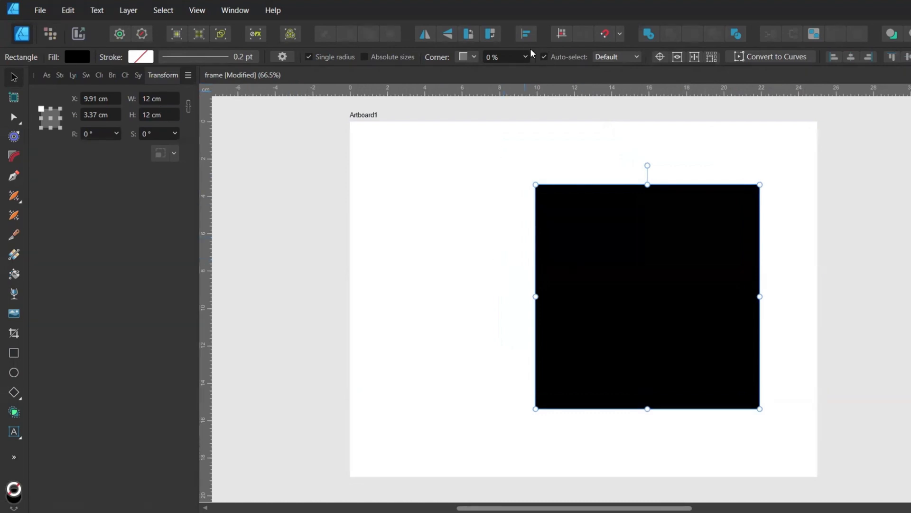
Centre the black square vertically on the artboard and deselect it
{"action": "left_click", "coordinate": [525, 33]}
{"action": "left_click", "coordinate": [551, 134]}
{"action": "left_click", "coordinate": [551, 234]}
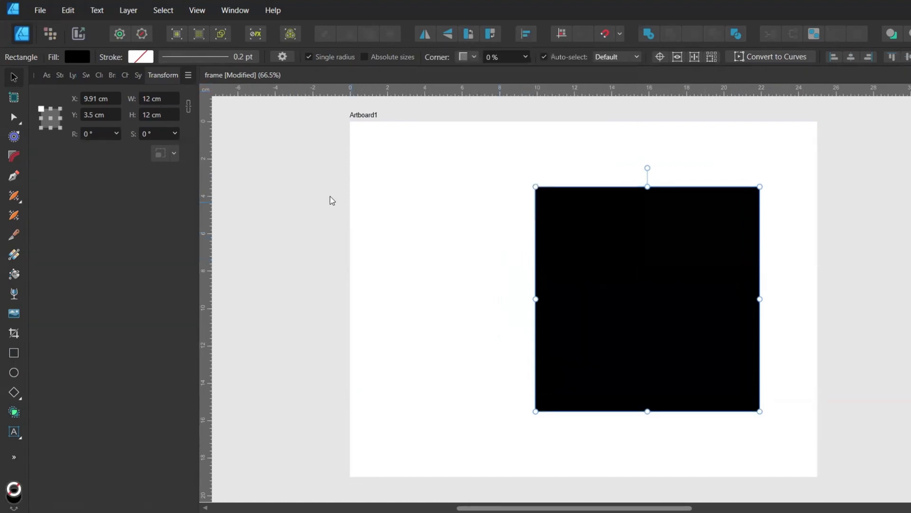
{"action": "left_click", "coordinate": [331, 196]}
Cut the black square along both diagonals with the Knife tool to make four triangles
{"action": "left_click", "coordinate": [72, 75]}
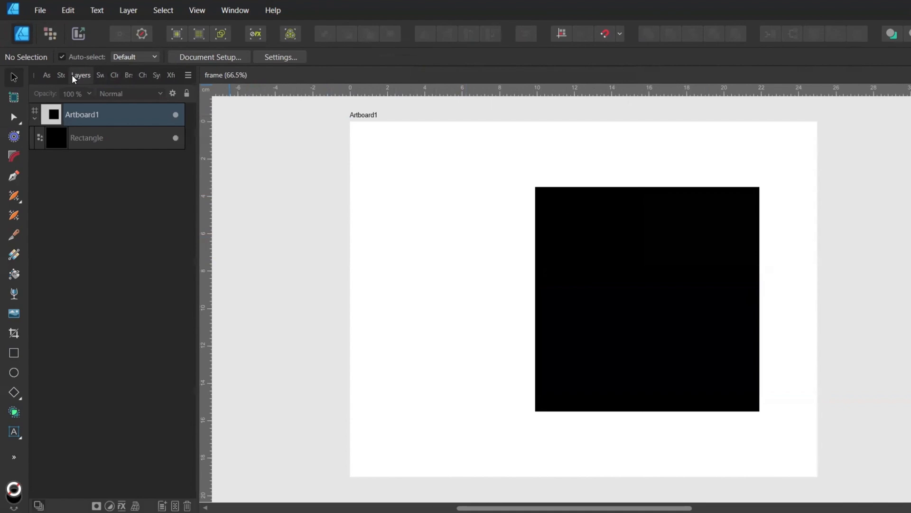
{"action": "left_click", "coordinate": [60, 135]}
{"action": "key", "text": "k"}
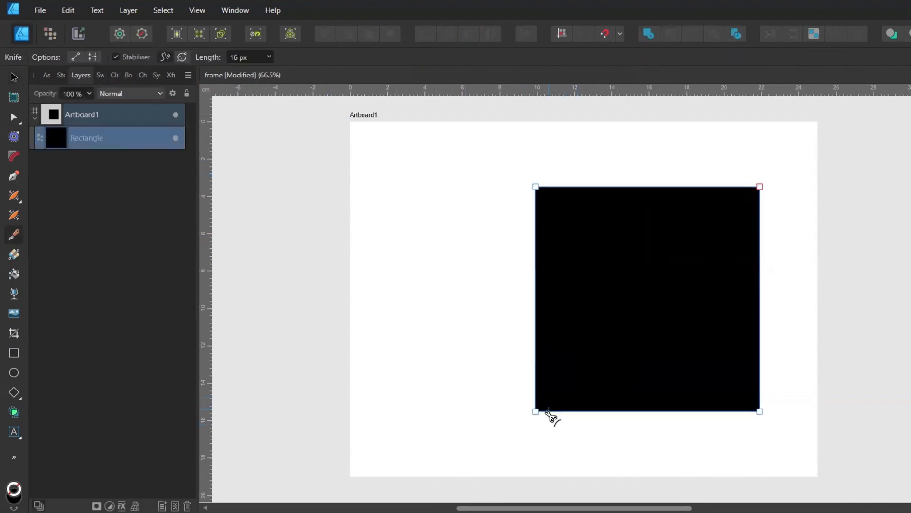
{"action": "mouse_move", "coordinate": [536, 412]}
{"action": "left_mouse_down"}
{"action": "mouse_move", "coordinate": [638, 308]}
{"action": "mouse_move", "coordinate": [759, 215]}
{"action": "left_mouse_up"}
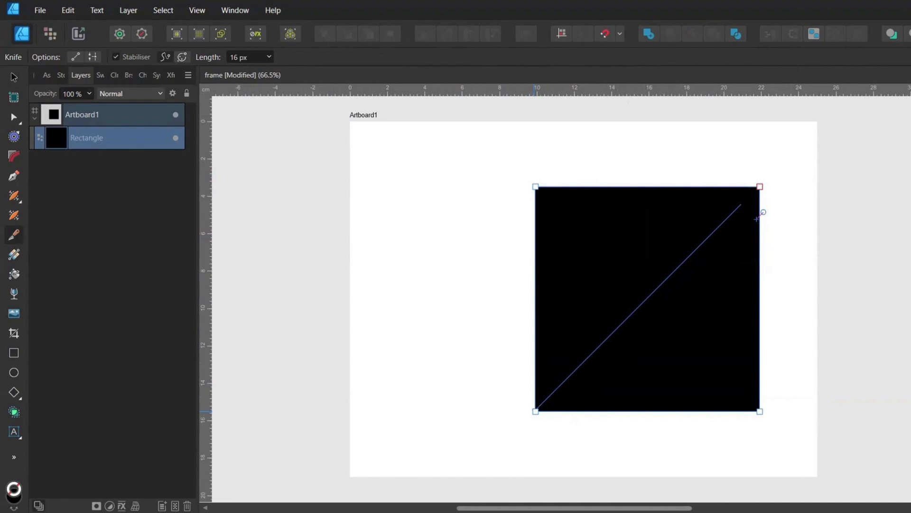
{"action": "left_click_drag", "start_coordinate": [759, 216], "coordinate": [802, 175]}
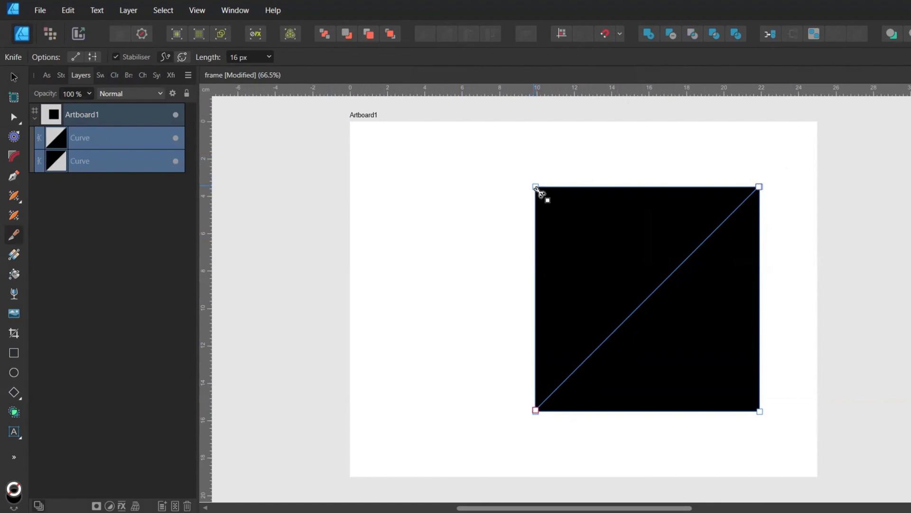
{"action": "mouse_move", "coordinate": [538, 190]}
{"action": "left_mouse_down"}
{"action": "mouse_move", "coordinate": [710, 374]}
{"action": "mouse_move", "coordinate": [784, 436]}
{"action": "left_mouse_up"}
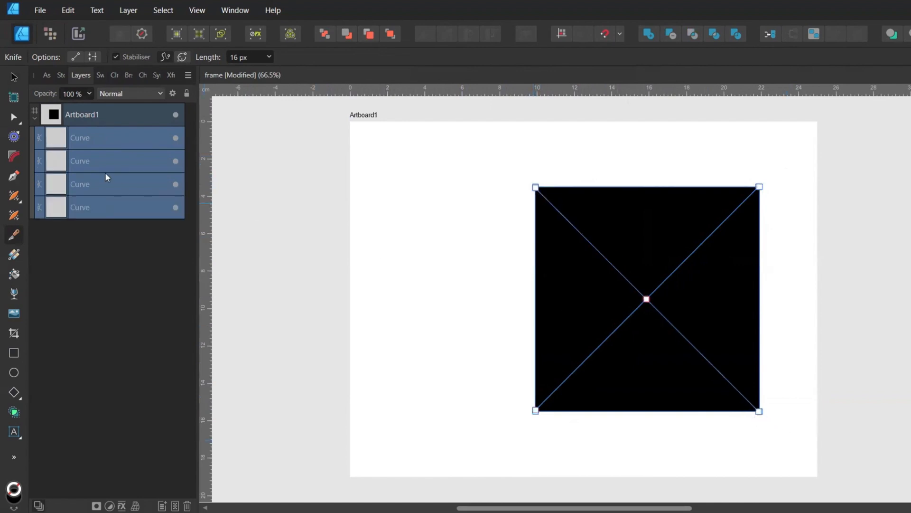
Group the four triangles and save the document
{"action": "key", "text": "ctrl+g"}
{"action": "key", "text": "v"}
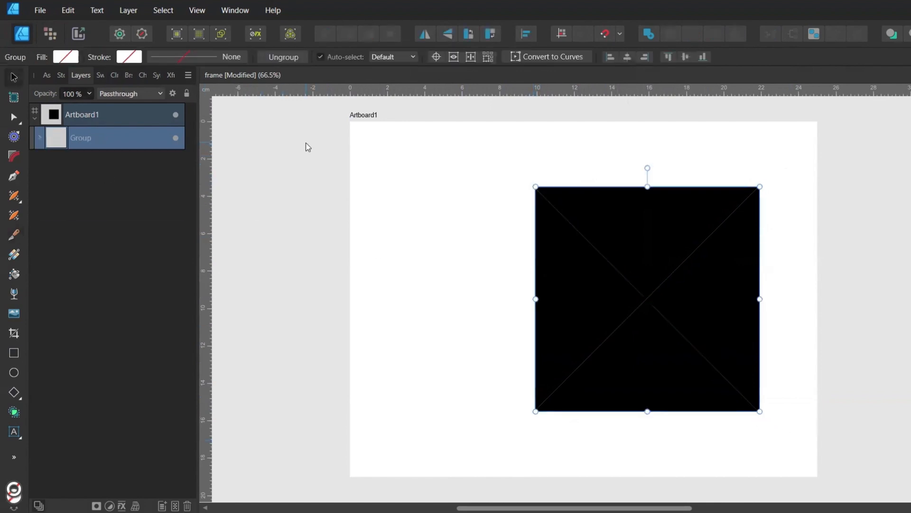
{"action": "left_click", "coordinate": [306, 146]}
{"action": "key", "text": "ctrl+s"}
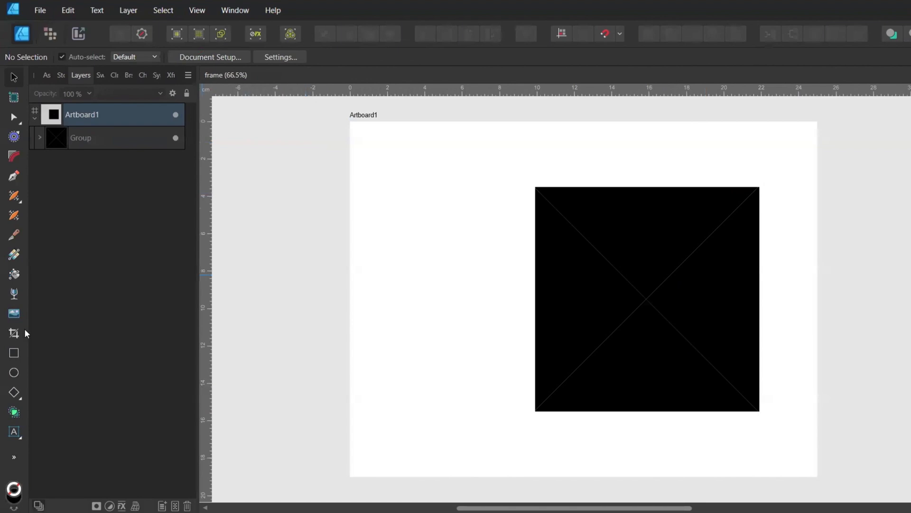
Draw a smaller square over the black one, fill it with the recent off-white colour and move it near the centre
{"action": "left_click", "coordinate": [13, 353]}
{"action": "left_click_drag", "start_coordinate": [558, 205], "coordinate": [672, 319]}
{"action": "left_click", "coordinate": [96, 75]}
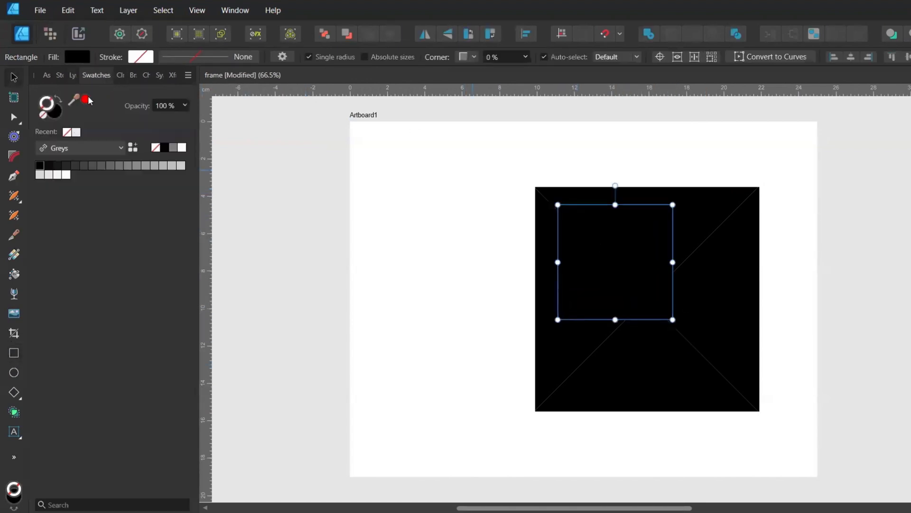
{"action": "left_click", "coordinate": [77, 133]}
{"action": "left_click_drag", "start_coordinate": [617, 254], "coordinate": [648, 287]}
Turn on snapping, then enlarge and centre the off-white square so a narrow black border remains around it
{"action": "left_click", "coordinate": [605, 33]}
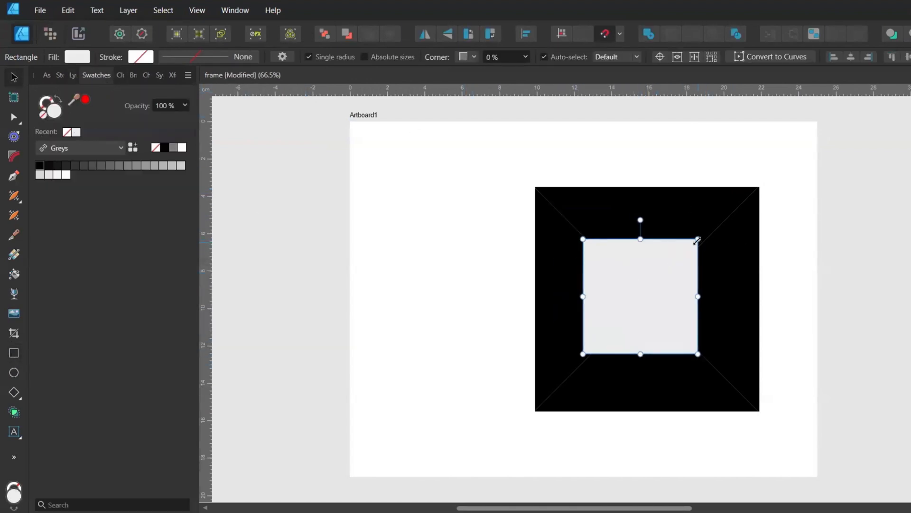
{"action": "left_click_drag", "start_coordinate": [698, 239], "coordinate": [727, 219]}
{"action": "left_click_drag", "start_coordinate": [669, 253], "coordinate": [670, 247]}
{"action": "left_click_drag", "start_coordinate": [730, 214], "coordinate": [743, 199]}
Save the document and apply a 3D effect to the four grouped triangles with a 40.8 px radius and 12 px soften
{"action": "left_click", "coordinate": [72, 75]}
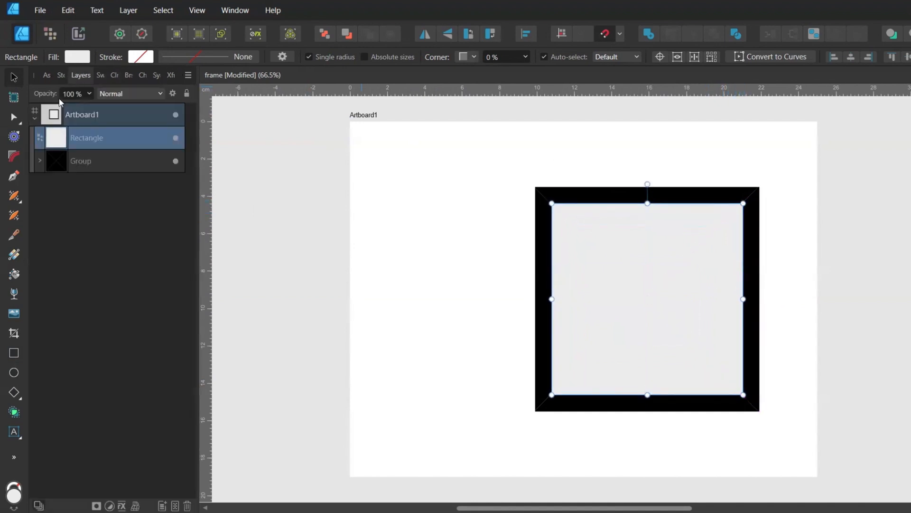
{"action": "left_click", "coordinate": [59, 198]}
{"action": "left_click", "coordinate": [60, 254], "text": "shift"}
{"action": "key", "text": "ctrl+s"}
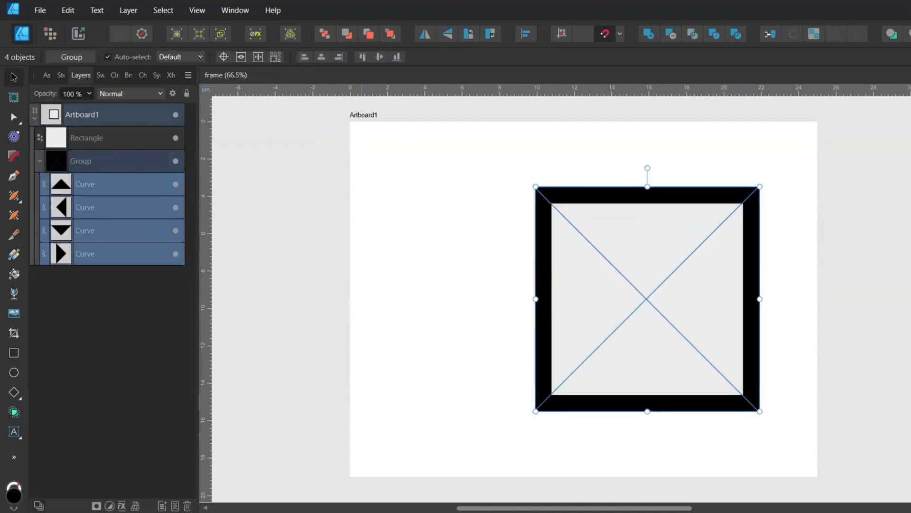
{"action": "left_click", "coordinate": [122, 505]}
{"action": "left_click_drag", "start_coordinate": [452, 92], "coordinate": [180, 180]}
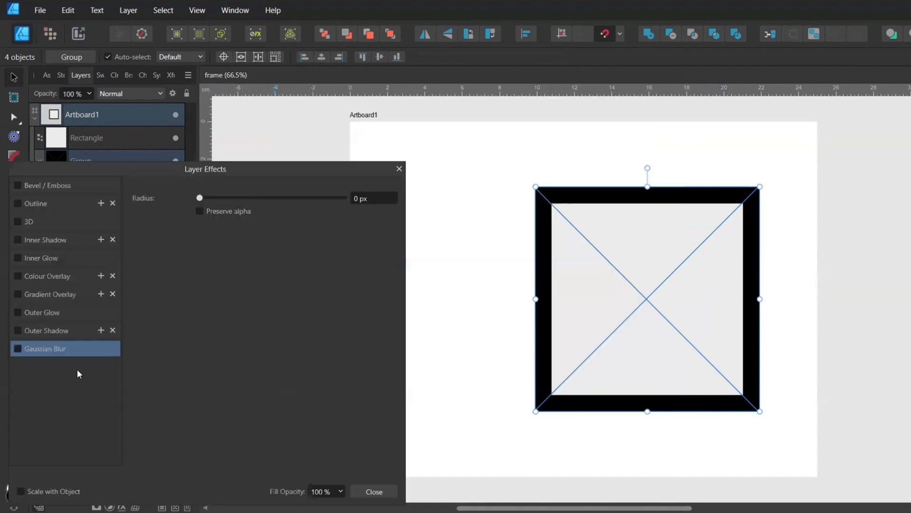
{"action": "left_click", "coordinate": [50, 220]}
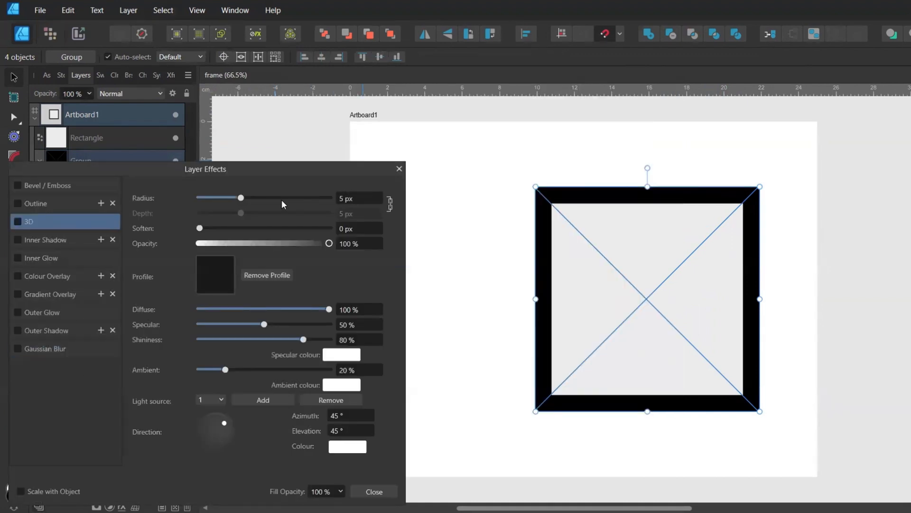
{"action": "left_click_drag", "start_coordinate": [241, 197], "coordinate": [302, 197]}
{"action": "left_click_drag", "start_coordinate": [200, 227], "coordinate": [277, 233]}
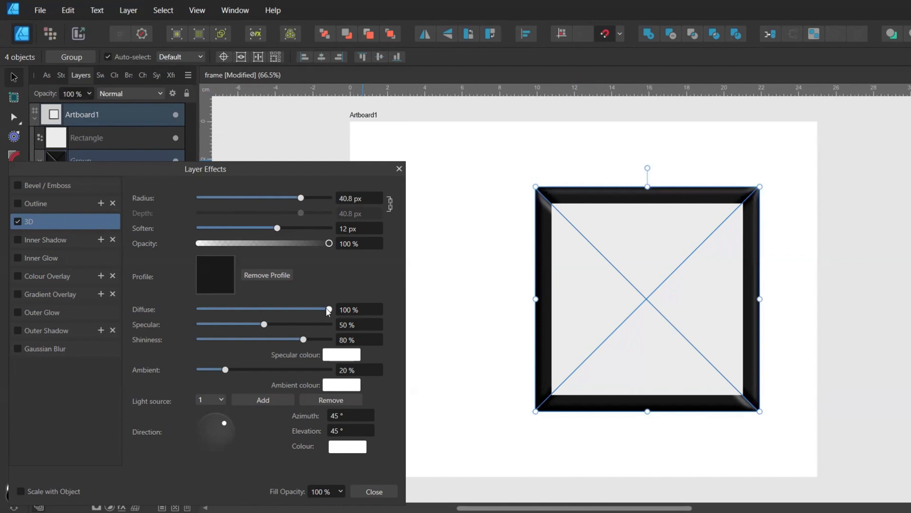
Set the 3D effect's diffuse to 93%, specular to 34% and shininess to 84%
{"action": "mouse_move", "coordinate": [328, 310]}
{"action": "left_mouse_down"}
{"action": "mouse_move", "coordinate": [314, 309]}
{"action": "mouse_move", "coordinate": [322, 311]}
{"action": "left_mouse_up"}
{"action": "left_click_drag", "start_coordinate": [264, 325], "coordinate": [249, 326]}
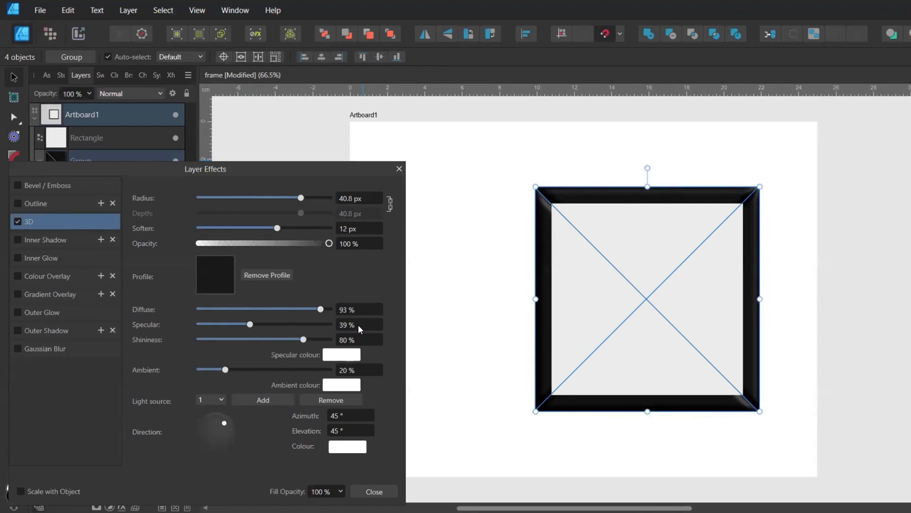
{"action": "scroll", "coordinate": [356, 324], "scroll_direction": "down", "scroll_amount": 5}
{"action": "scroll", "coordinate": [250, 332], "scroll_direction": "up", "scroll_amount": 4}
Set the 3D light's azimuth to 144° and elevation to 48°, then close the effects and deselect the triangles
{"action": "left_click", "coordinate": [347, 418]}
{"action": "type", "text": "14"}
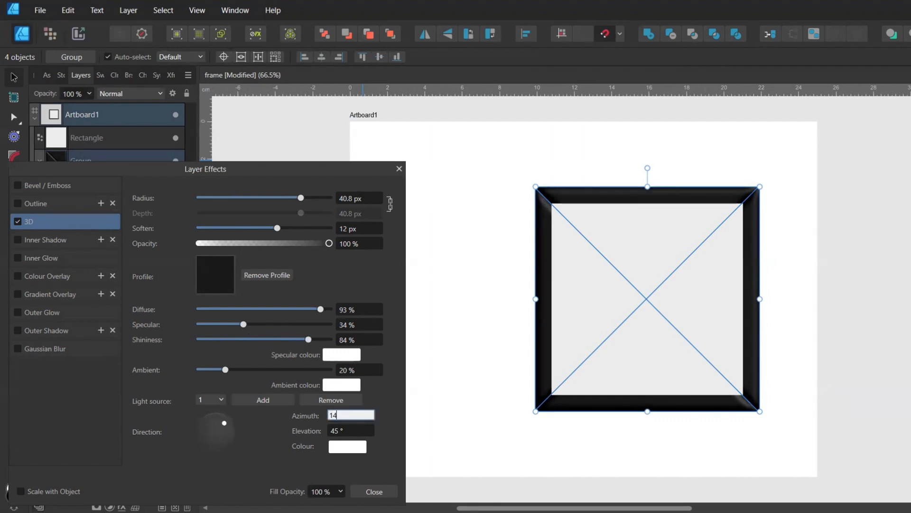
{"action": "type", "text": "4"}
{"action": "left_click", "coordinate": [356, 431]}
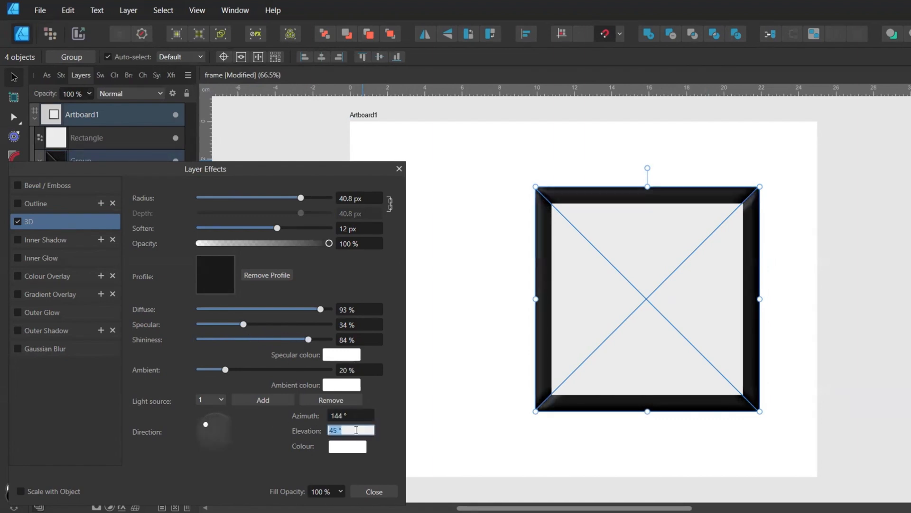
{"action": "type", "text": "48"}
{"action": "key", "text": "Return"}
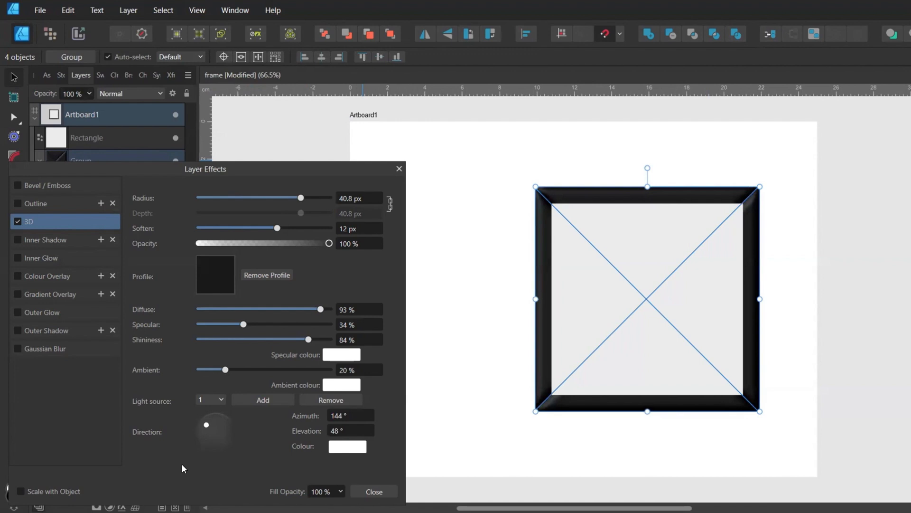
{"action": "left_click", "coordinate": [374, 491]}
{"action": "left_click", "coordinate": [456, 389]}
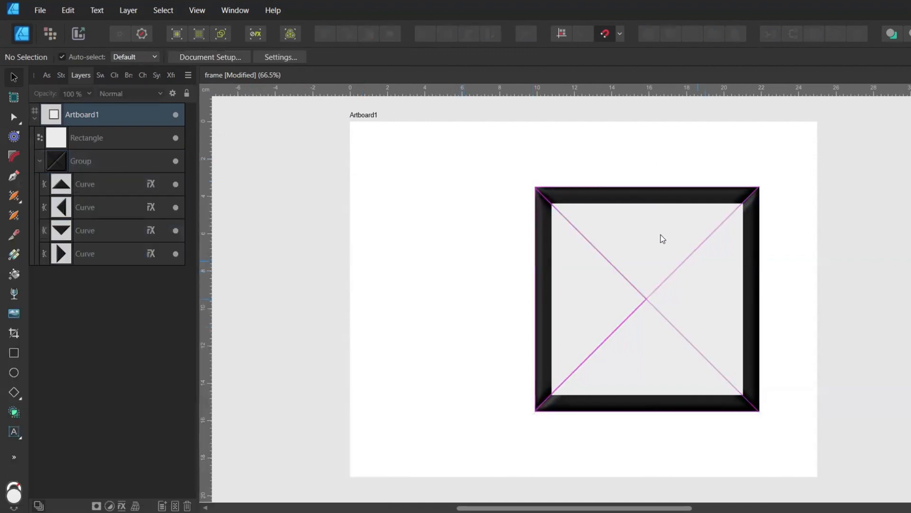
Duplicate the off-white inner square and shrink the copy about its centre to leave an even margin
{"action": "left_click", "coordinate": [661, 338]}
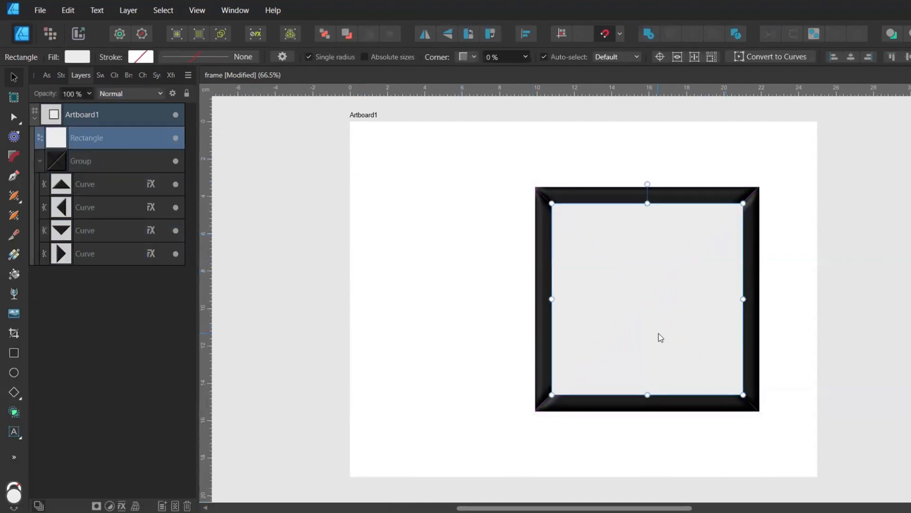
{"action": "key", "text": "ctrl+j"}
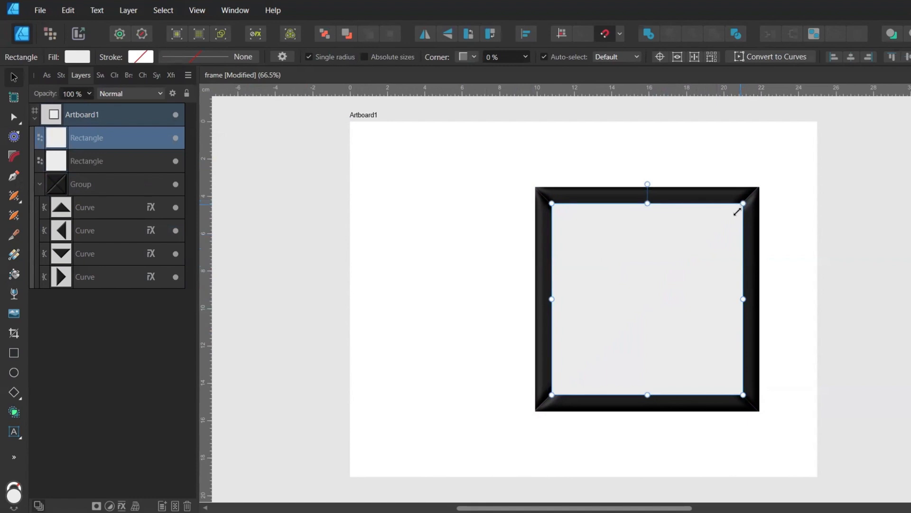
{"action": "left_click_drag", "start_coordinate": [743, 203], "coordinate": [724, 229]}
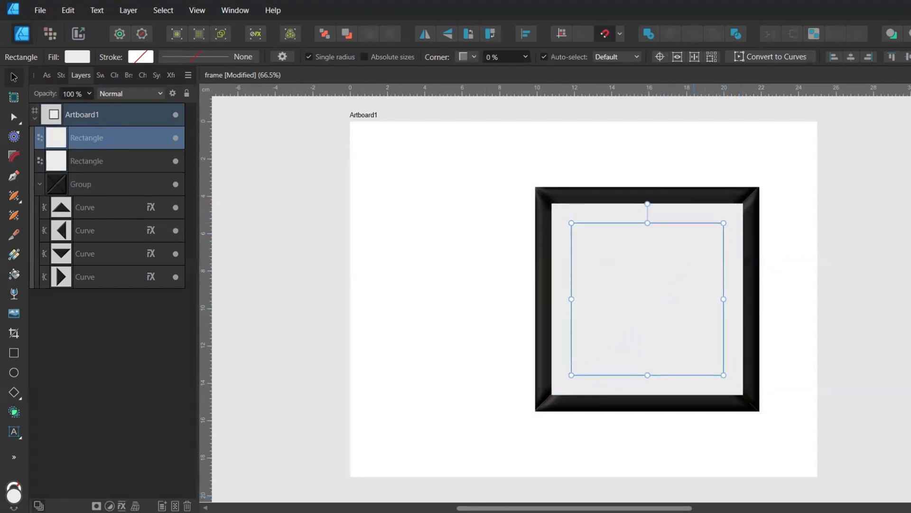
{"action": "left_click_drag", "start_coordinate": [723, 223], "coordinate": [719, 226]}
Enlarge the lower off-white square slightly about its centre so it overlaps the frame's inner edge, and save the document
{"action": "left_click", "coordinate": [730, 210]}
{"action": "left_click_drag", "start_coordinate": [748, 199], "coordinate": [746, 200]}
{"action": "key", "text": "ctrl+s"}
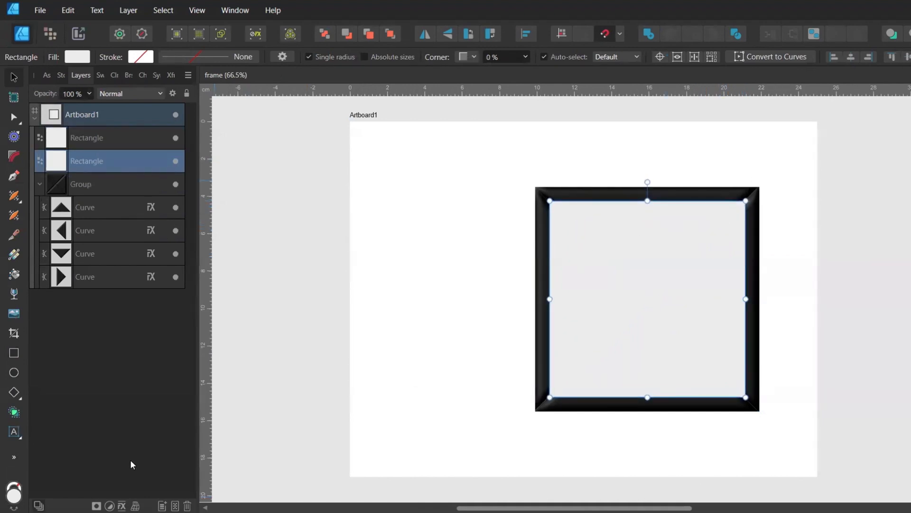
Add an inner shadow to the lower off-white square with a 35 px offset and a 47 px radius
{"action": "left_click", "coordinate": [122, 505]}
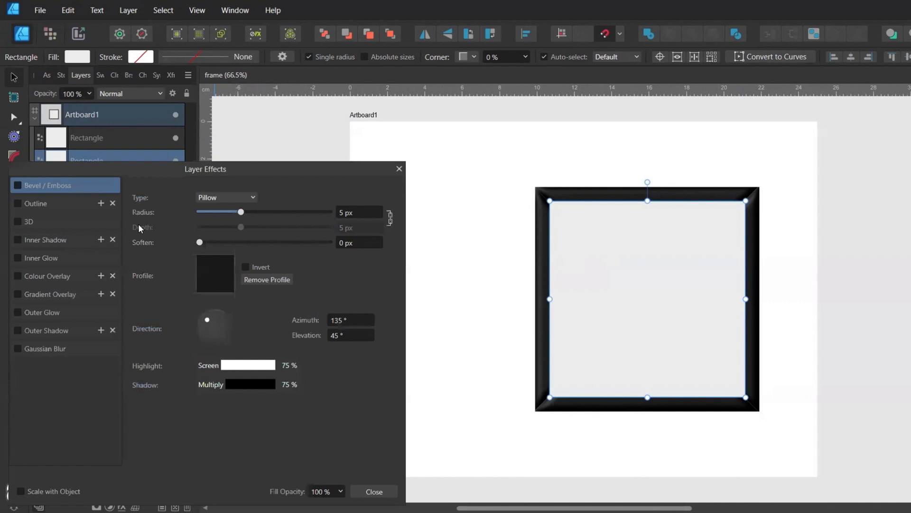
{"action": "left_click", "coordinate": [36, 254]}
{"action": "left_click", "coordinate": [47, 238]}
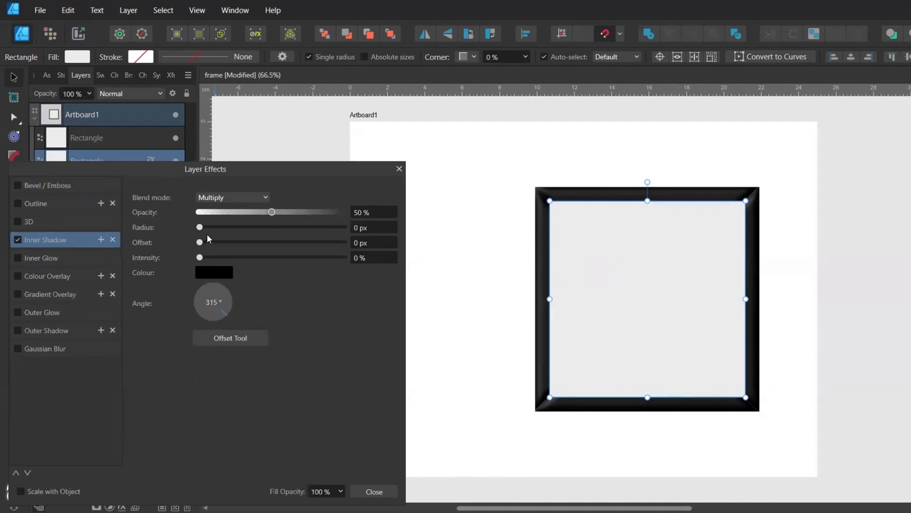
{"action": "left_click_drag", "start_coordinate": [201, 241], "coordinate": [303, 242]}
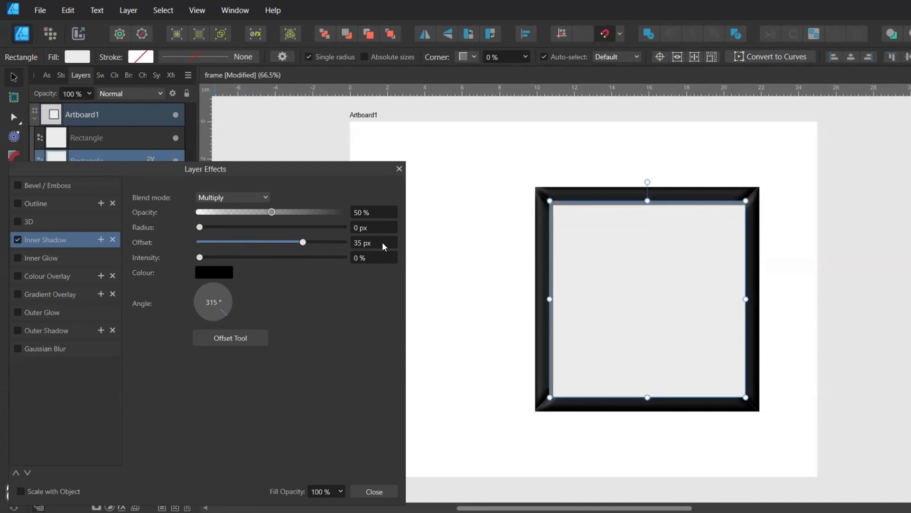
{"action": "left_click_drag", "start_coordinate": [199, 227], "coordinate": [325, 226]}
{"action": "scroll", "coordinate": [378, 231], "scroll_direction": "down", "scroll_amount": 1}
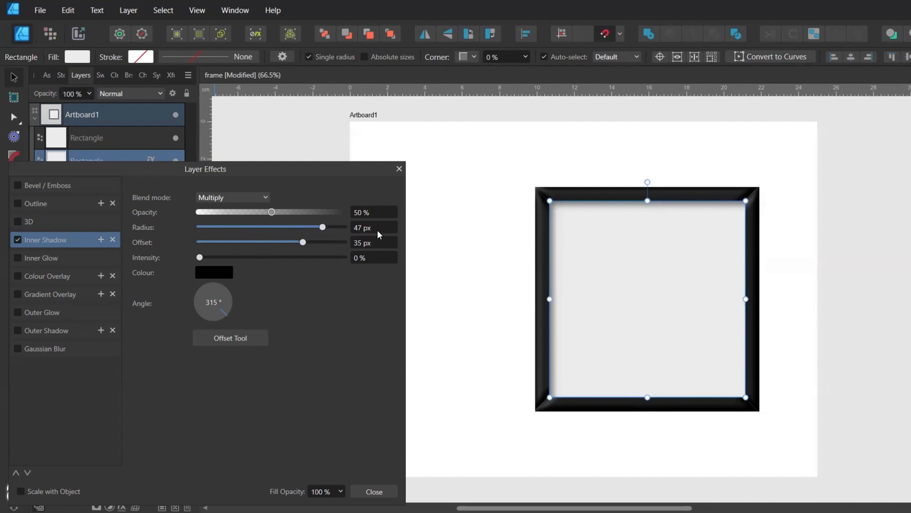
Set the inner shadow opacity of the larger off-white square to 45%, select the smaller square and save the document
{"action": "scroll", "coordinate": [375, 210], "scroll_direction": "down", "scroll_amount": 5}
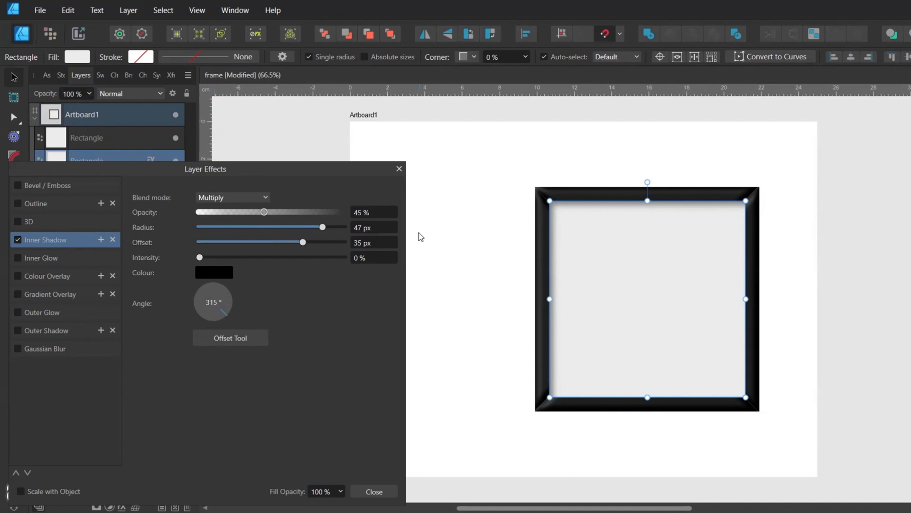
{"action": "left_click", "coordinate": [628, 263]}
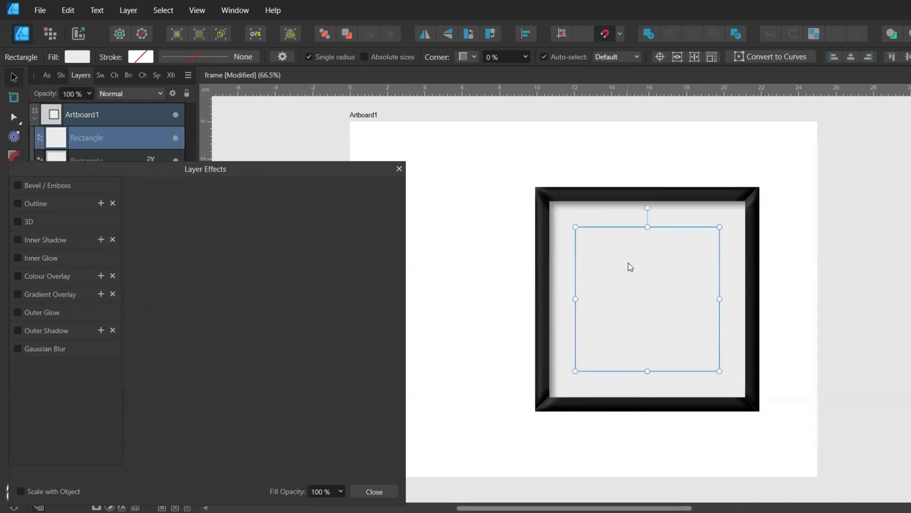
{"action": "key", "text": "ctrl+s"}
Add an inner shadow to the smaller off-white square with 66% opacity, a 31 px radius and an 18 px offset
{"action": "left_click", "coordinate": [54, 242]}
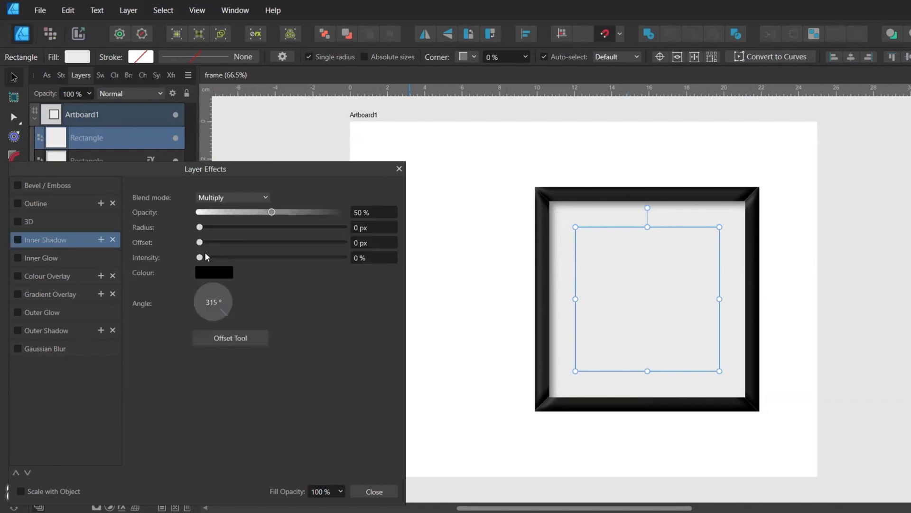
{"action": "left_click_drag", "start_coordinate": [200, 242], "coordinate": [277, 242]}
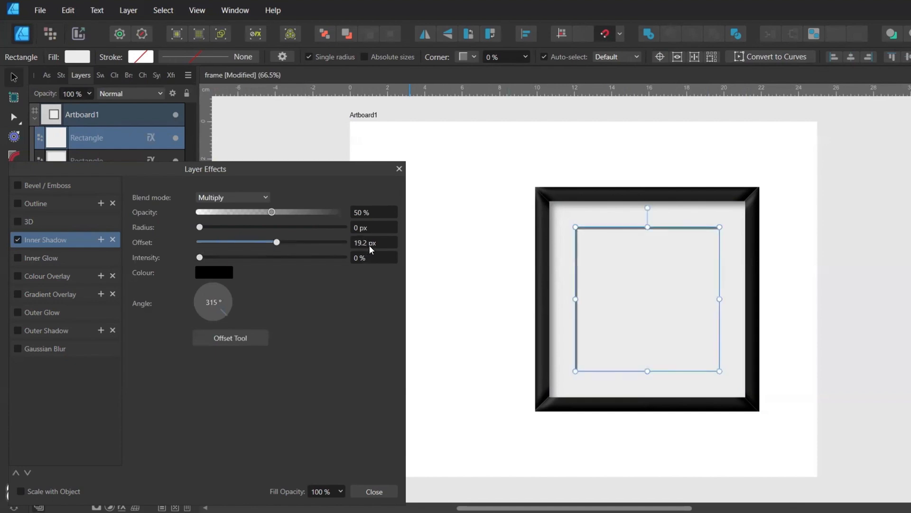
{"action": "scroll", "coordinate": [371, 245], "scroll_direction": "down", "scroll_amount": 1}
{"action": "left_click", "coordinate": [303, 226]}
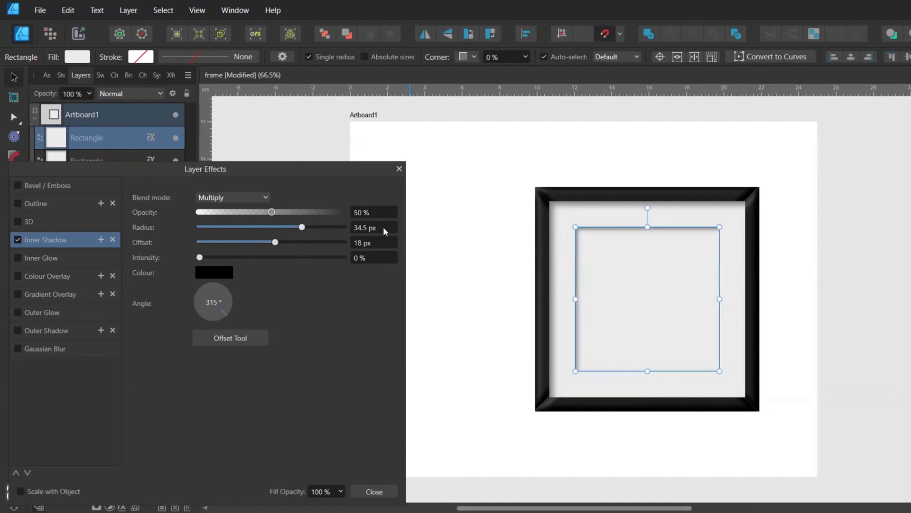
{"action": "scroll", "coordinate": [384, 229], "scroll_direction": "down", "scroll_amount": 4}
{"action": "left_click_drag", "start_coordinate": [276, 212], "coordinate": [299, 215]}
{"action": "scroll", "coordinate": [370, 212], "scroll_direction": "down", "scroll_amount": 3}
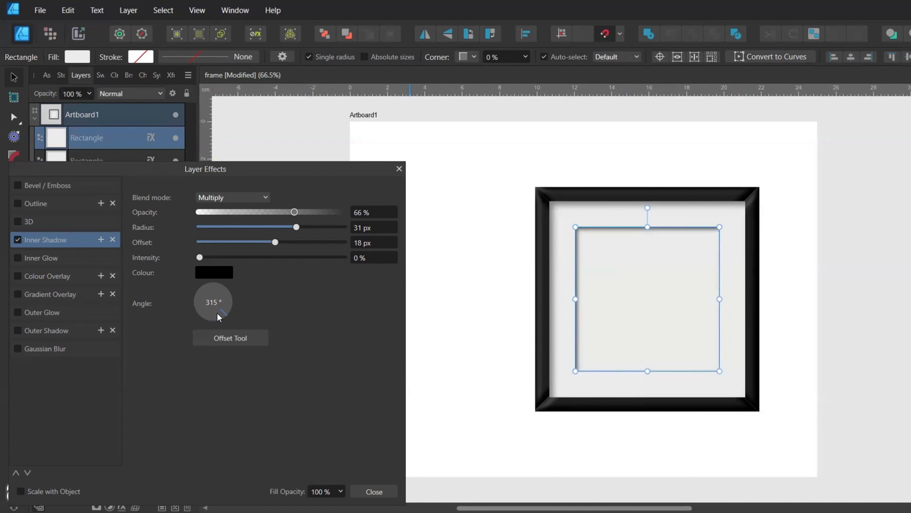
{"action": "left_click", "coordinate": [405, 166]}
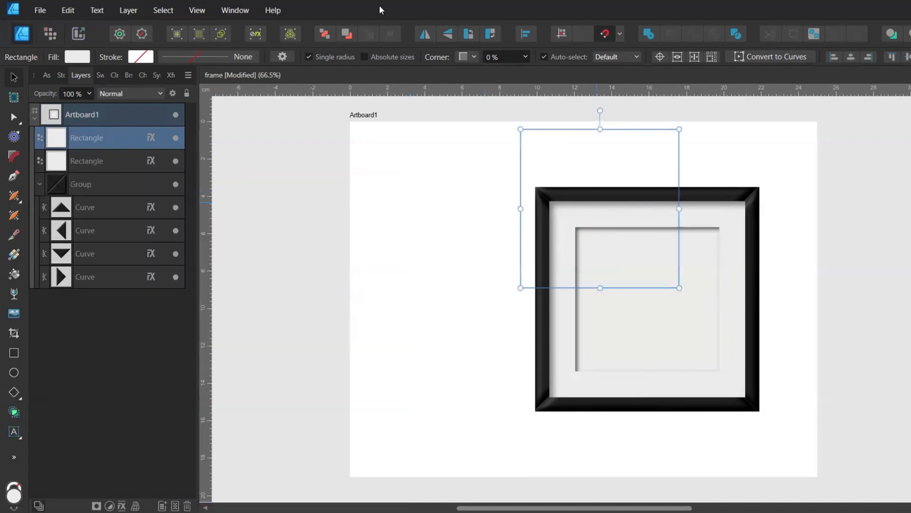
Centre the final cat image on the frame and clip it inside the smaller square, shrinking it to leave a thin border
{"action": "left_click_drag", "start_coordinate": [599, 207], "coordinate": [648, 299]}
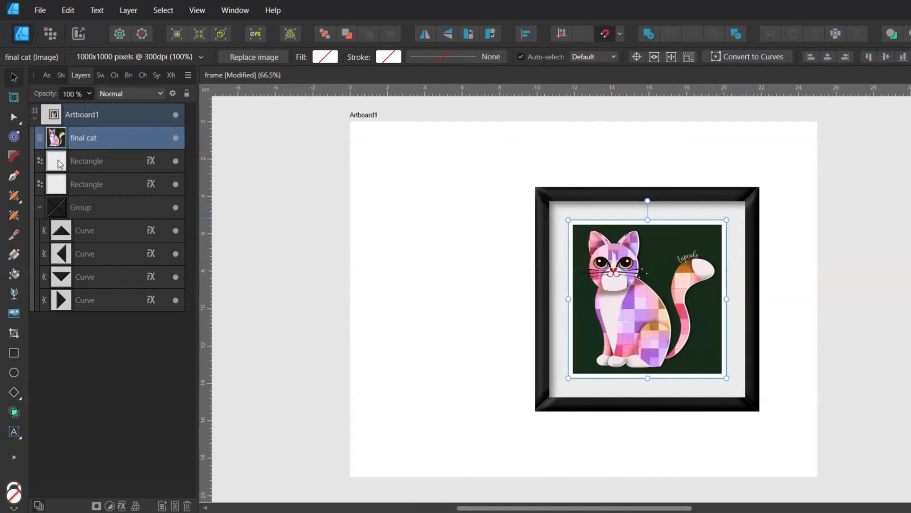
{"action": "left_click_drag", "start_coordinate": [56, 138], "coordinate": [58, 161]}
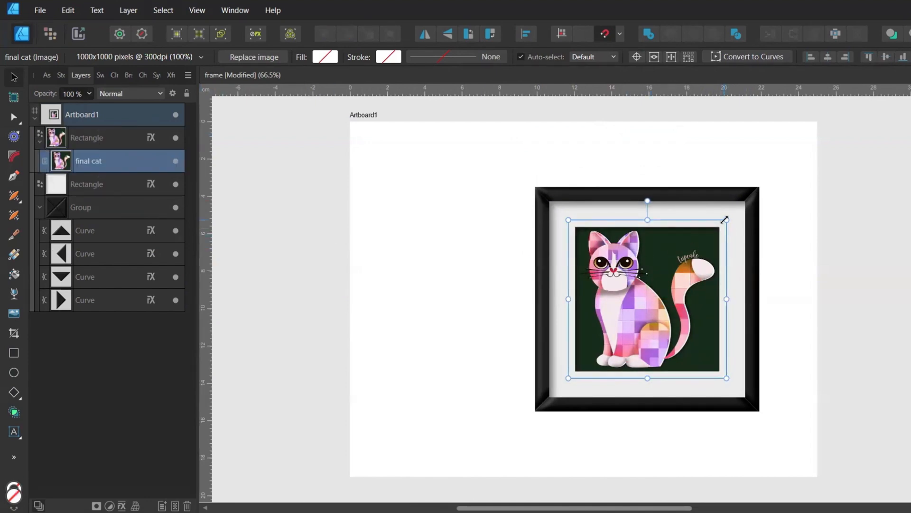
{"action": "left_click_drag", "start_coordinate": [725, 220], "coordinate": [719, 229]}
{"action": "left_click_drag", "start_coordinate": [575, 383], "coordinate": [580, 370]}
{"action": "left_click", "coordinate": [894, 257]}
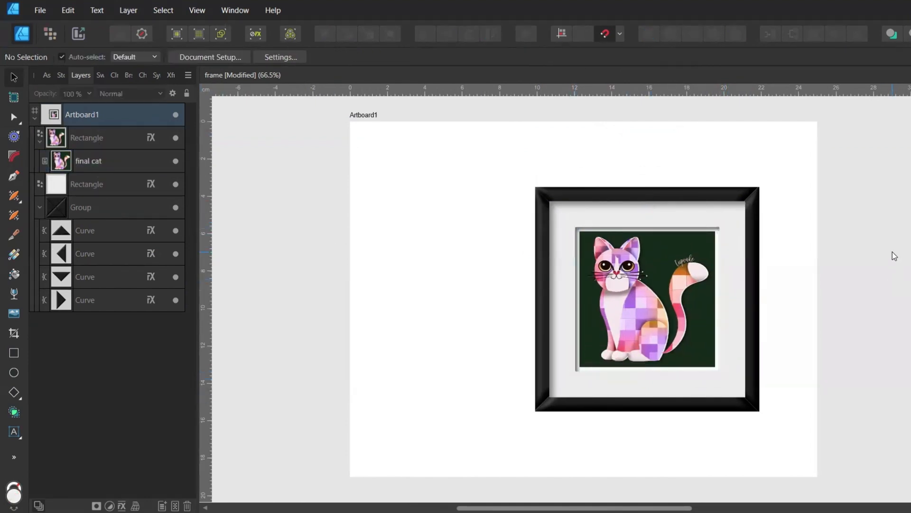
Set the cat square's inner shadow opacity to 52%, raise the larger square's shadow opacity, and save the document
{"action": "left_click", "coordinate": [150, 138]}
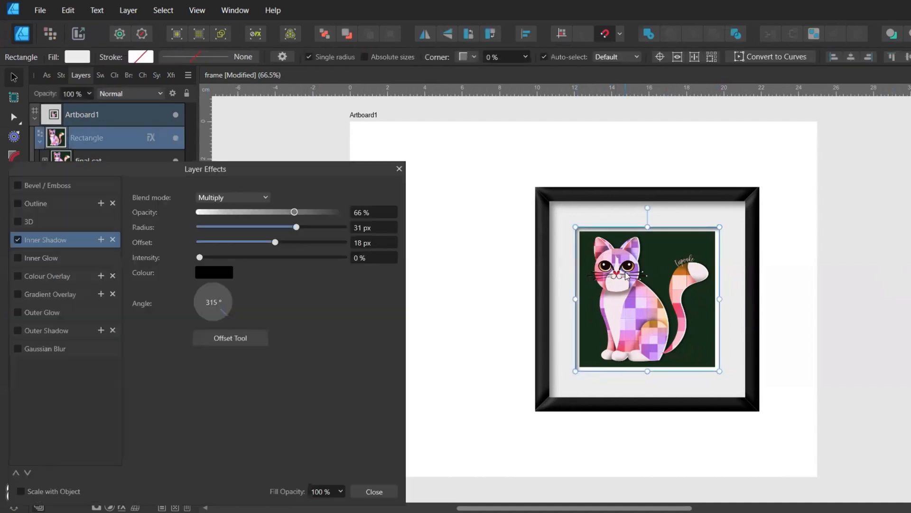
{"action": "left_click_drag", "start_coordinate": [295, 213], "coordinate": [275, 216]}
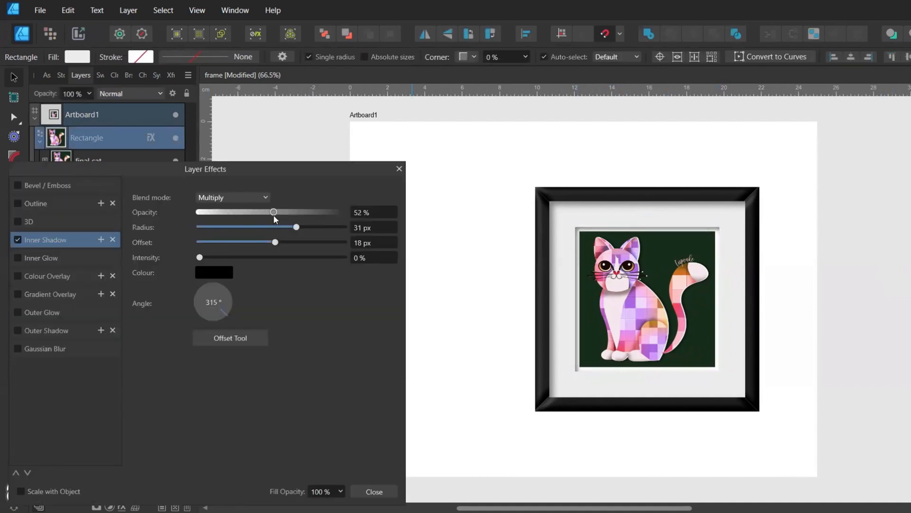
{"action": "left_click_drag", "start_coordinate": [182, 173], "coordinate": [181, 260]}
{"action": "left_click", "coordinate": [150, 184]}
{"action": "left_click_drag", "start_coordinate": [265, 301], "coordinate": [308, 313]}
{"action": "left_click", "coordinate": [295, 224]}
{"action": "key", "text": "ctrl+s"}
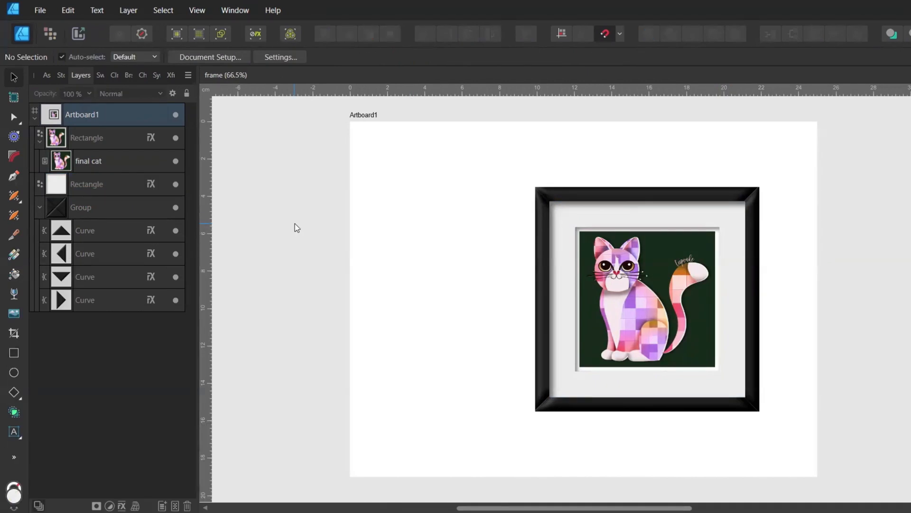
Search the Pexels stock library for "wall texture" and place the pale grey plaster image on the artboard
{"action": "left_click", "coordinate": [62, 75]}
{"action": "type", "text": "w"}
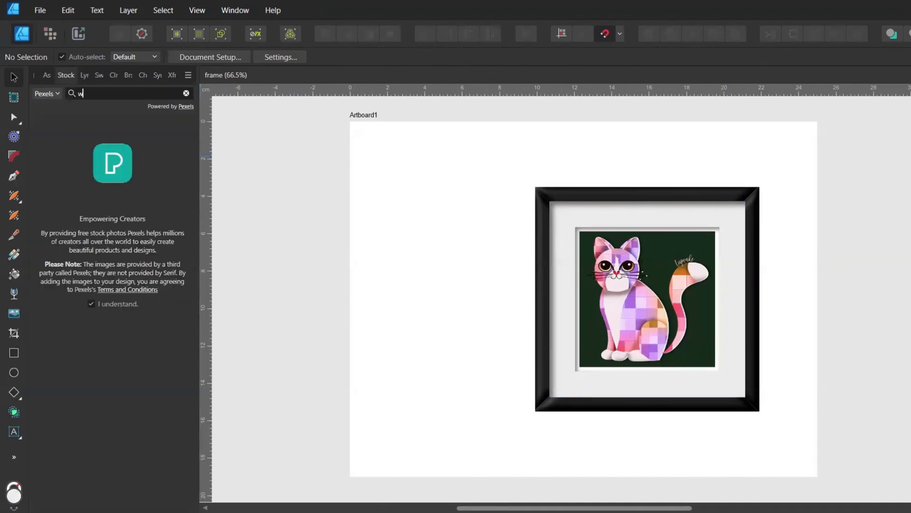
{"action": "type", "text": "all texture"}
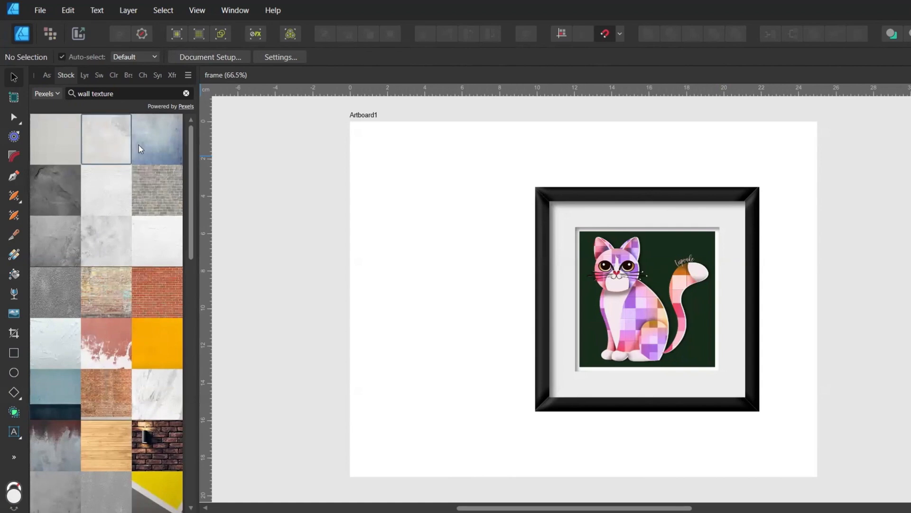
{"action": "left_click_drag", "start_coordinate": [106, 139], "coordinate": [479, 230]}
Scale the wall texture down to just beyond the artboard's edges and centre it horizontally and vertically on the artboard
{"action": "scroll", "coordinate": [478, 231], "scroll_direction": "down", "scroll_amount": 3}
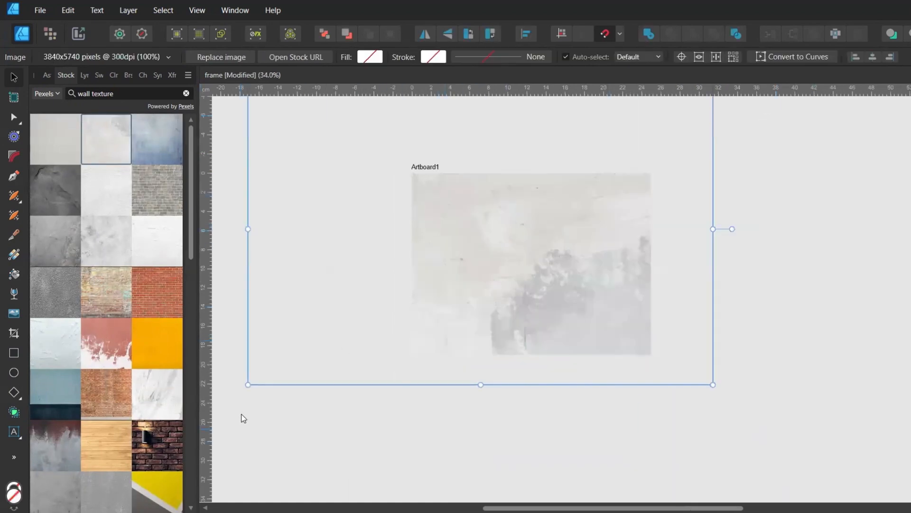
{"action": "left_click_drag", "start_coordinate": [249, 384], "coordinate": [304, 366]}
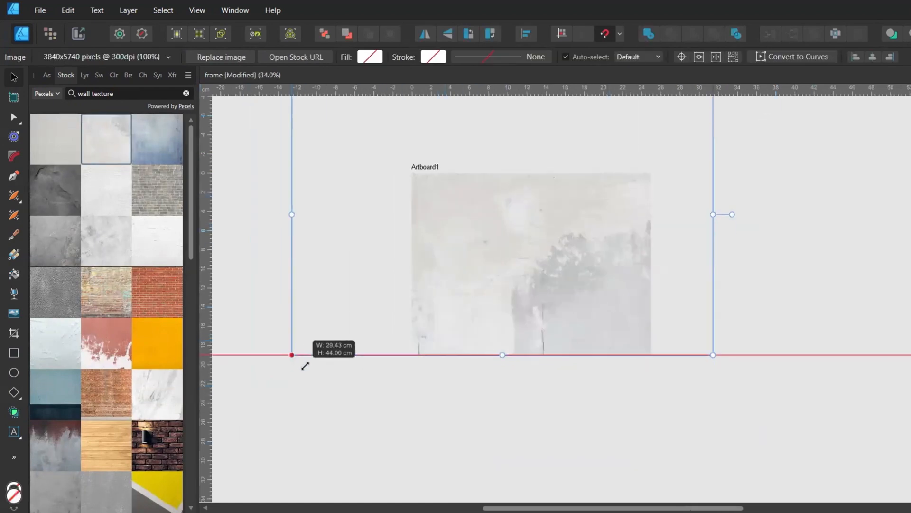
{"action": "left_click_drag", "start_coordinate": [309, 99], "coordinate": [382, 169]}
{"action": "left_click_drag", "start_coordinate": [717, 405], "coordinate": [663, 368]}
{"action": "left_click", "coordinate": [526, 33]}
{"action": "left_click", "coordinate": [555, 73]}
{"action": "left_click", "coordinate": [554, 136]}
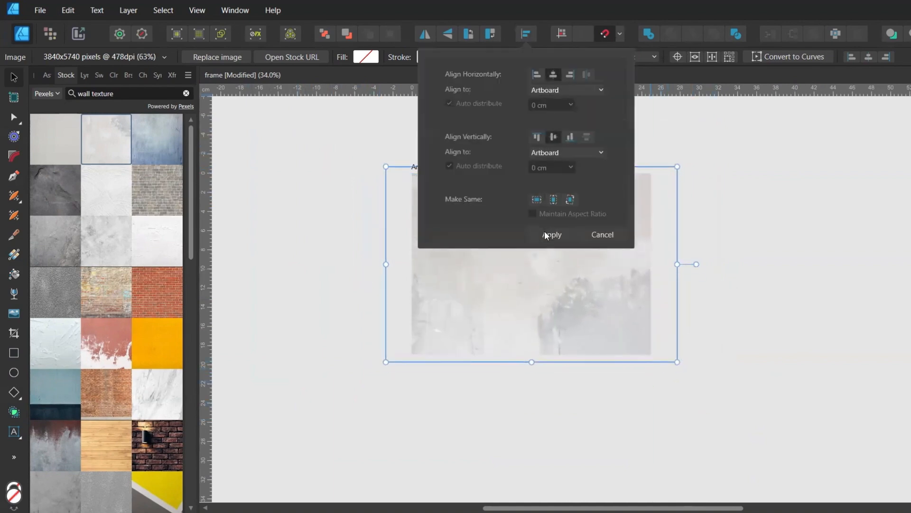
{"action": "left_click", "coordinate": [547, 233]}
Group the cat square, the larger off-white square and the black border group, and name the new group "frame"
{"action": "left_click", "coordinate": [85, 75]}
{"action": "left_click", "coordinate": [40, 165]}
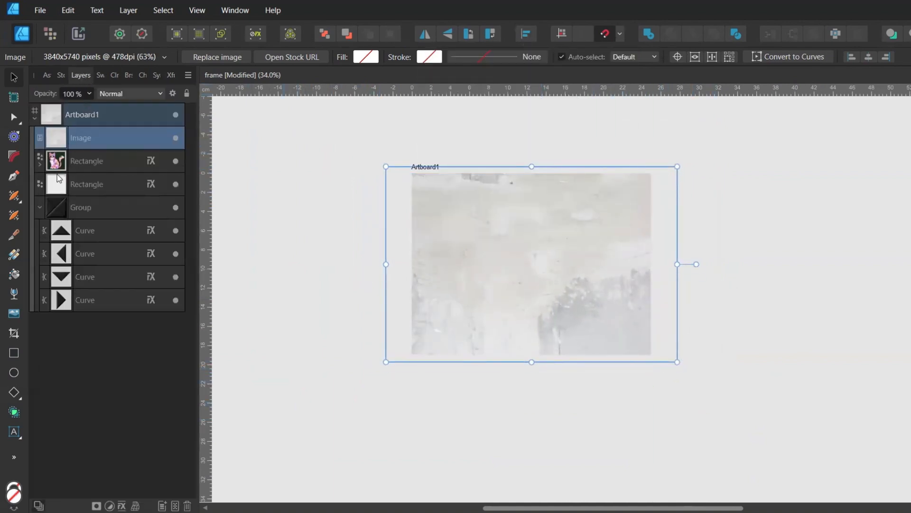
{"action": "left_click", "coordinate": [41, 209]}
{"action": "left_click", "coordinate": [49, 209]}
{"action": "left_click", "coordinate": [84, 161], "text": "shift"}
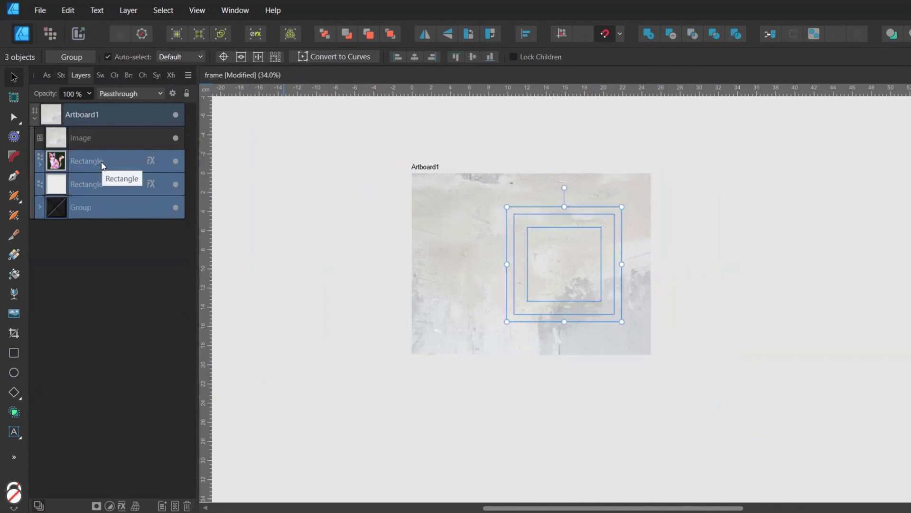
{"action": "key", "text": "ctrl+g"}
{"action": "double_click", "coordinate": [89, 161]}
{"action": "type", "text": "frame"}
{"action": "key", "text": "Return"}
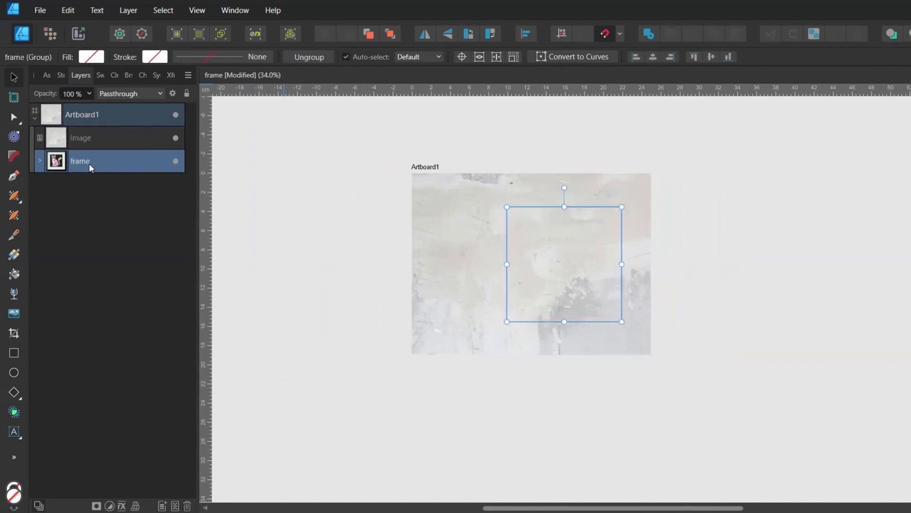
Rename the texture image layer "wall" and send it behind the frame group
{"action": "double_click", "coordinate": [94, 137]}
{"action": "type", "text": "wall"}
{"action": "key", "text": "Return"}
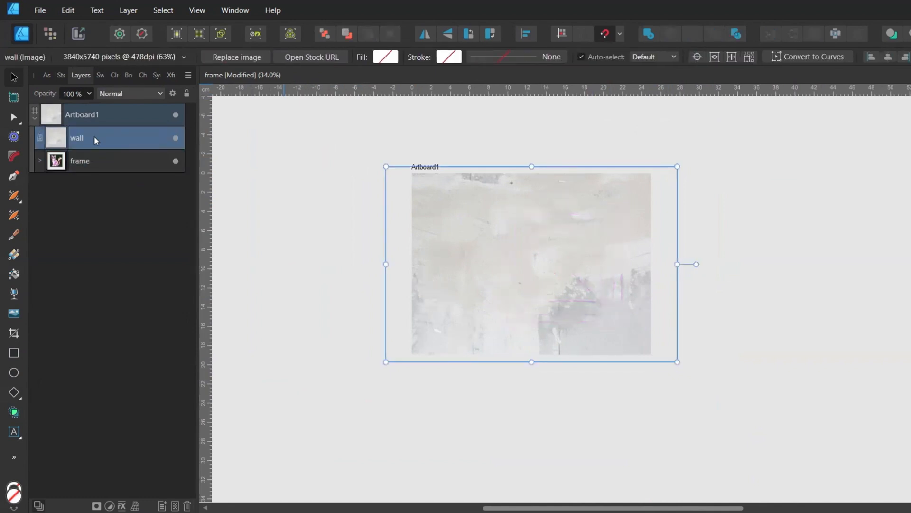
{"action": "left_click", "coordinate": [322, 34]}
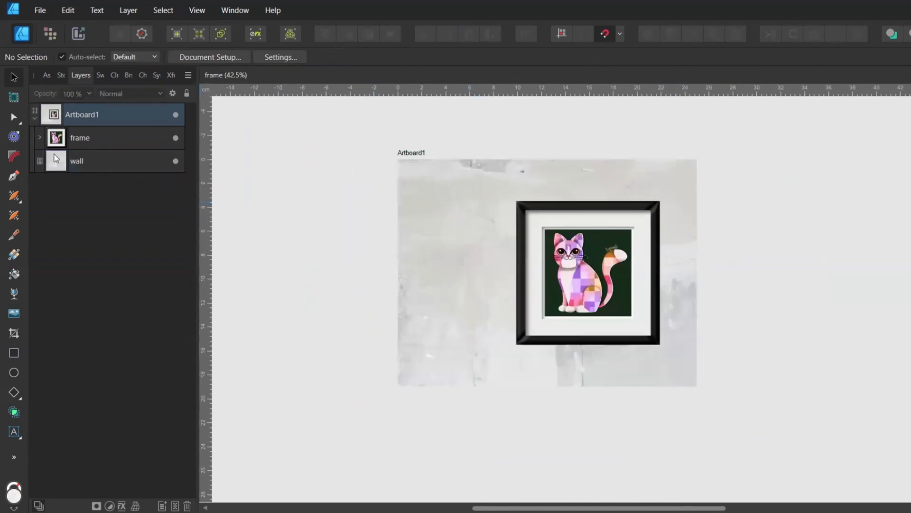
Add a Levels adjustment to the wall image with black level 19%, white level 96% and gamma about 1.28
{"action": "left_click", "coordinate": [55, 160]}
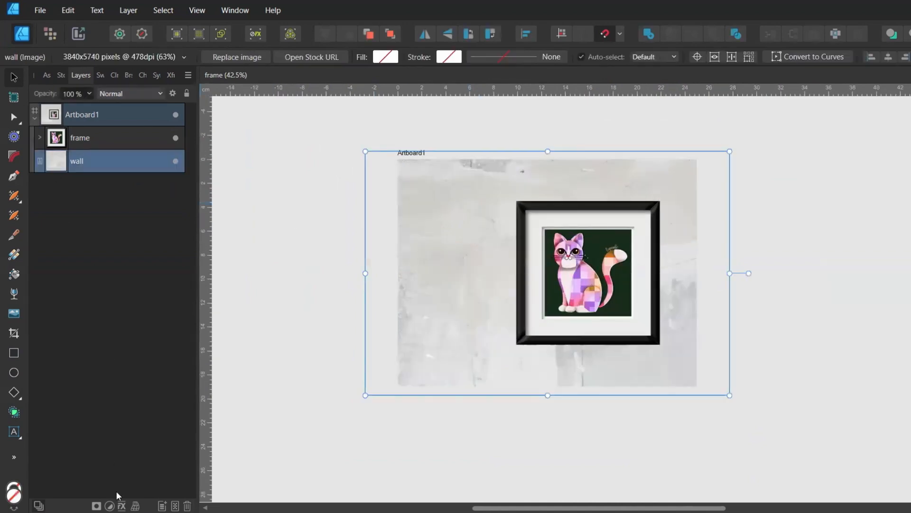
{"action": "left_click", "coordinate": [110, 505]}
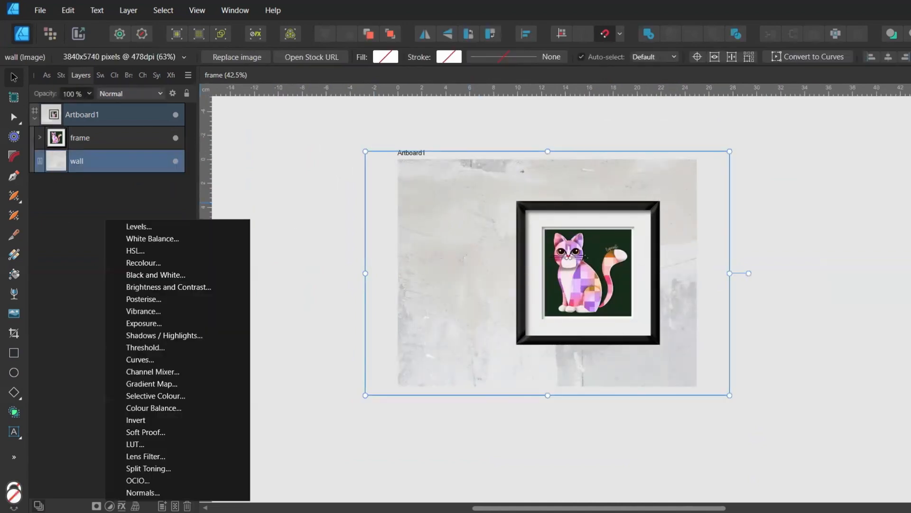
{"action": "left_click", "coordinate": [149, 226]}
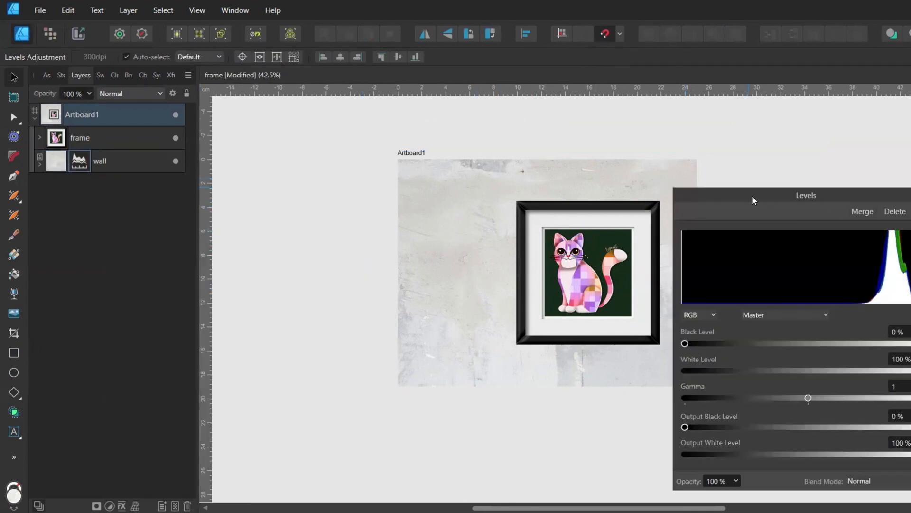
{"action": "left_click_drag", "start_coordinate": [752, 196], "coordinate": [196, 161]}
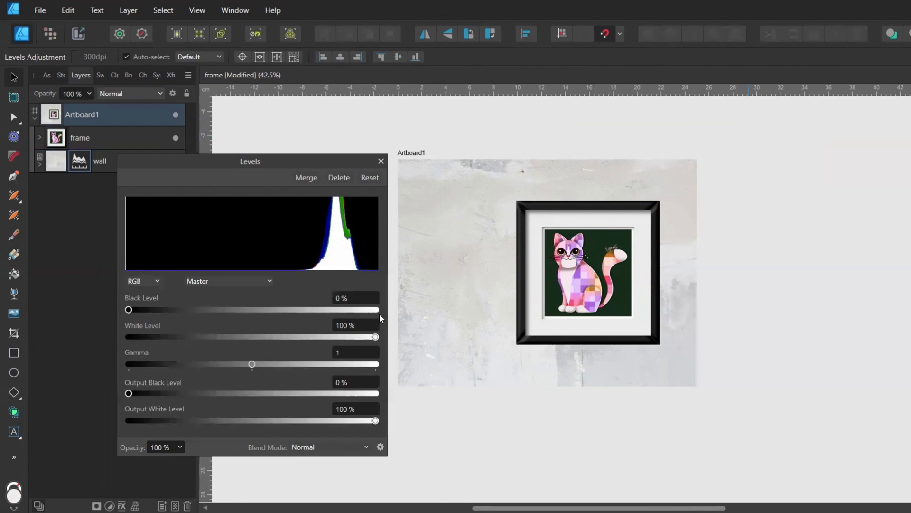
{"action": "left_click_drag", "start_coordinate": [129, 310], "coordinate": [175, 309]}
{"action": "mouse_move", "coordinate": [375, 337]}
{"action": "left_mouse_down"}
{"action": "mouse_move", "coordinate": [355, 338]}
{"action": "mouse_move", "coordinate": [366, 337]}
{"action": "left_mouse_up"}
{"action": "left_click_drag", "start_coordinate": [251, 365], "coordinate": [277, 364]}
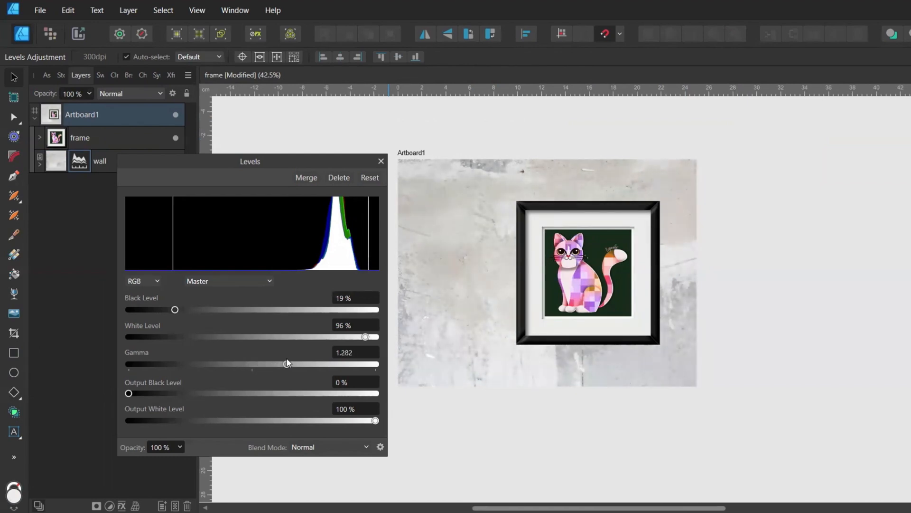
{"action": "left_click", "coordinate": [381, 161]}
Draw a large rectangle and rotate it so its upper edge slopes down across the lower part of the artboard
{"action": "key", "text": "m"}
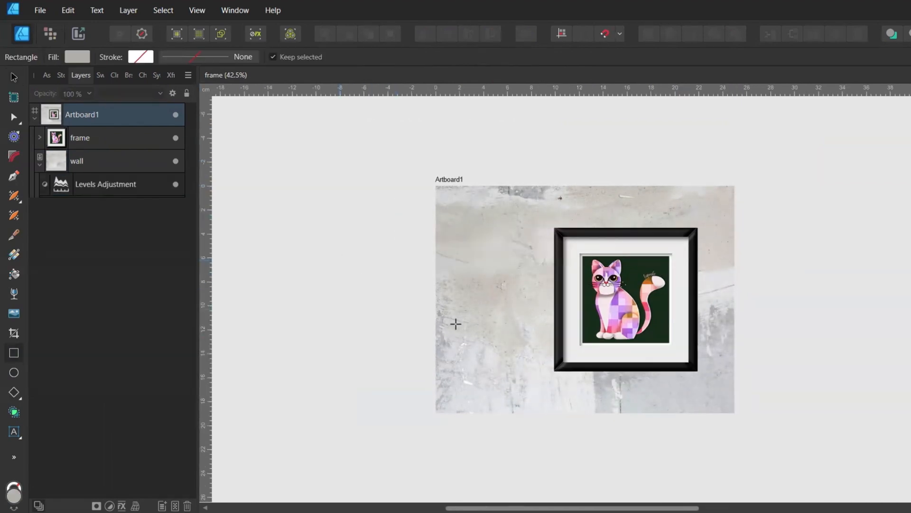
{"action": "left_click_drag", "start_coordinate": [338, 260], "coordinate": [615, 418]}
{"action": "mouse_move", "coordinate": [495, 258]}
{"action": "left_mouse_down"}
{"action": "mouse_move", "coordinate": [518, 348]}
{"action": "mouse_move", "coordinate": [545, 380]}
{"action": "left_mouse_up"}
{"action": "left_click_drag", "start_coordinate": [630, 425], "coordinate": [743, 449]}
{"action": "left_click_drag", "start_coordinate": [659, 397], "coordinate": [637, 426]}
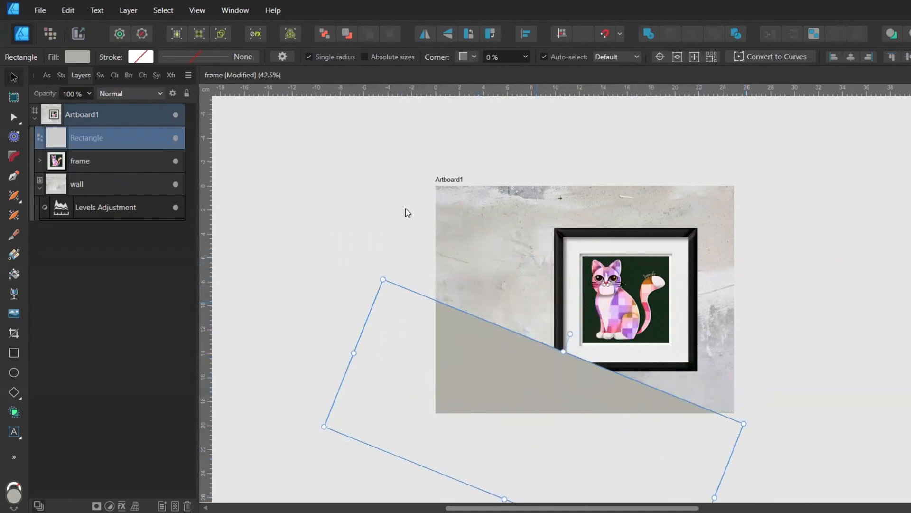
Fill the slanted rectangle with the sampled grey, shift it slightly left, and set it to Multiply blending at 92% opacity
{"action": "left_click", "coordinate": [98, 75]}
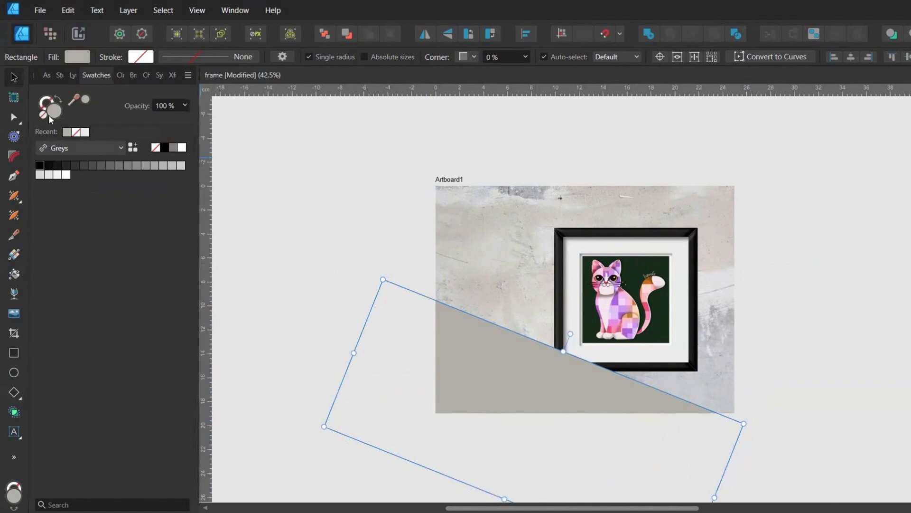
{"action": "left_click", "coordinate": [84, 99]}
{"action": "left_click", "coordinate": [72, 75]}
{"action": "left_click_drag", "start_coordinate": [634, 413], "coordinate": [627, 413]}
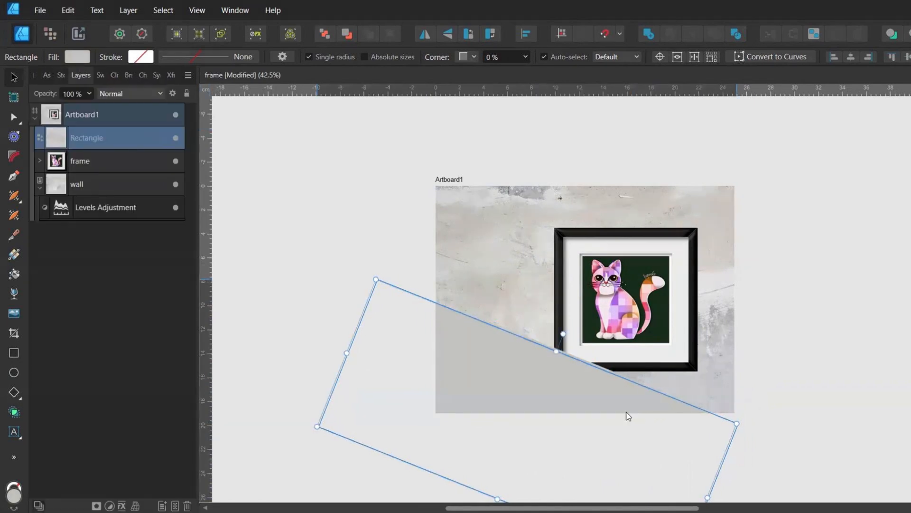
{"action": "left_click", "coordinate": [117, 93]}
{"action": "left_click", "coordinate": [112, 125]}
{"action": "left_click", "coordinate": [89, 94]}
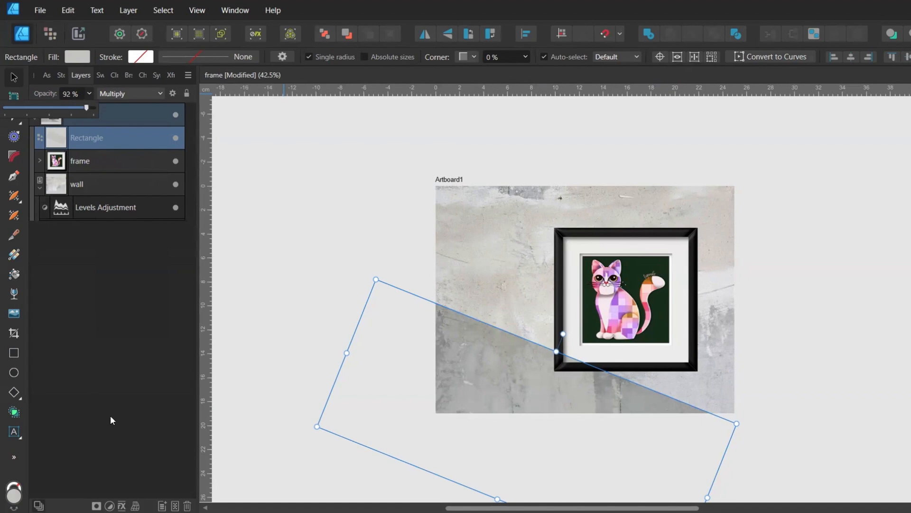
Apply a 25 px Gaussian blur to the slanted grey rectangle
{"action": "left_click", "coordinate": [122, 506]}
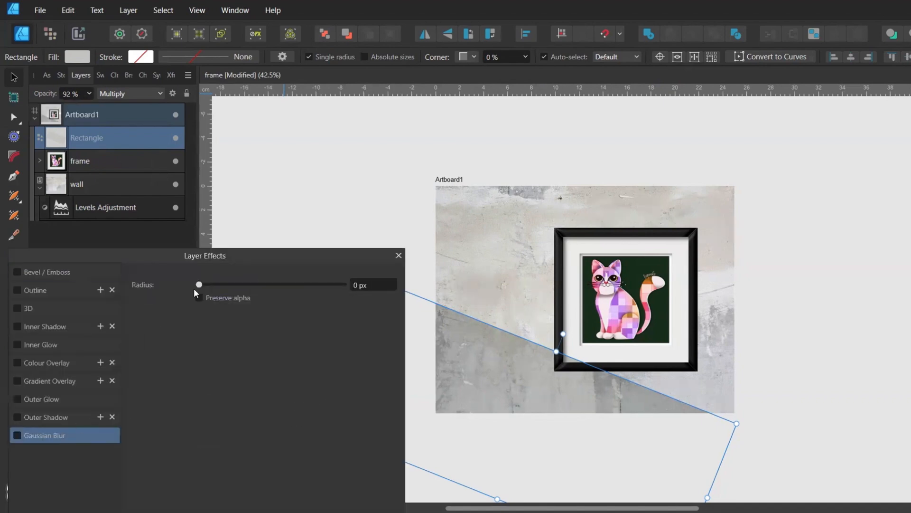
{"action": "left_click_drag", "start_coordinate": [195, 285], "coordinate": [290, 285]}
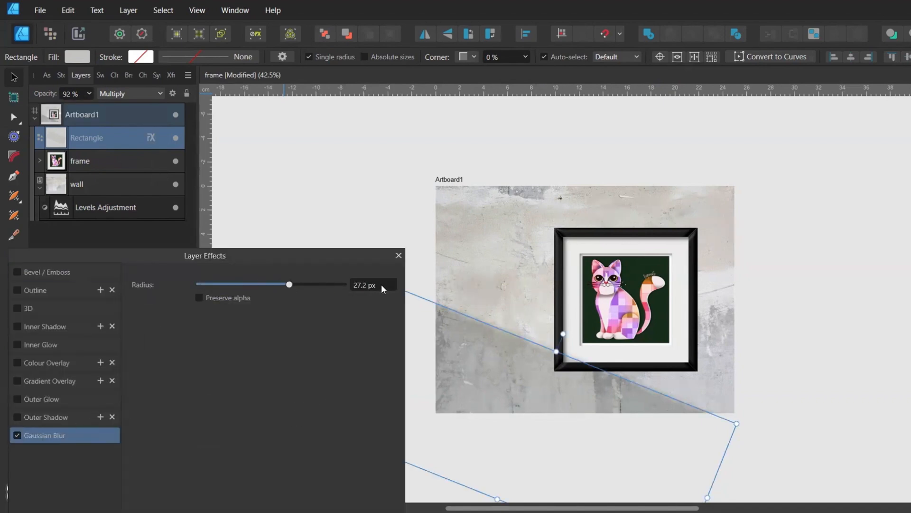
{"action": "left_click", "coordinate": [361, 246]}
{"action": "left_click", "coordinate": [457, 343]}
Duplicate the blurred rectangle twice, placing one slanted copy across the artboard's upper right and one vertical copy along its left edge
{"action": "key", "text": "ctrl+j"}
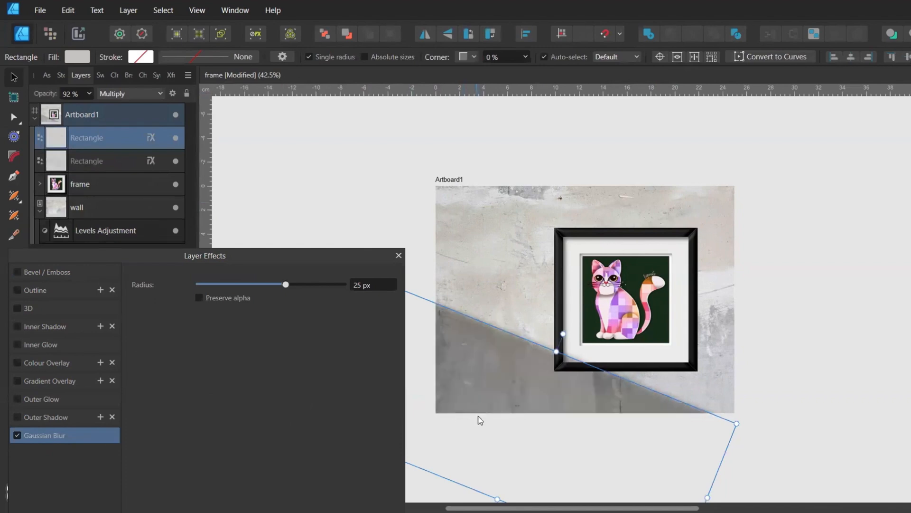
{"action": "left_click_drag", "start_coordinate": [480, 419], "coordinate": [530, 334]}
{"action": "key", "text": "ctrl+j"}
{"action": "scroll", "coordinate": [674, 183], "scroll_direction": "left", "scroll_amount": 1}
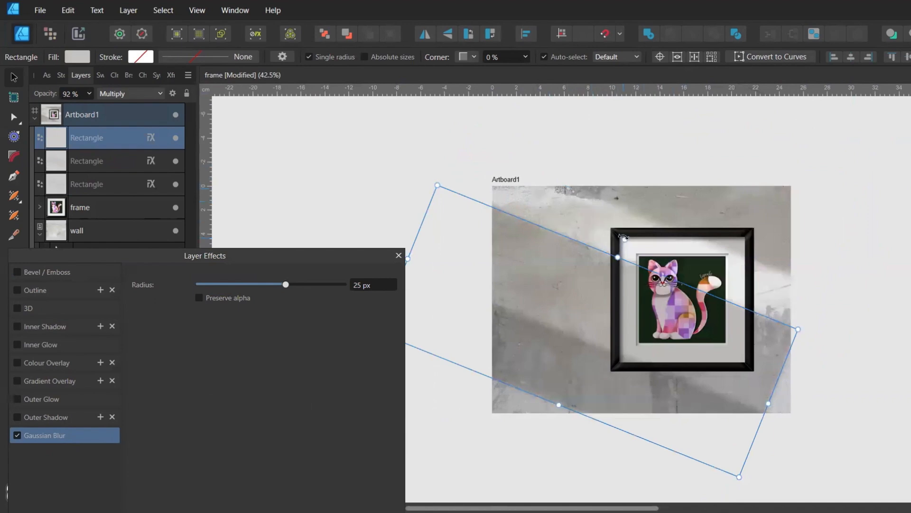
{"action": "left_click_drag", "start_coordinate": [624, 238], "coordinate": [589, 233]}
{"action": "left_click", "coordinate": [470, 36]}
{"action": "left_click_drag", "start_coordinate": [608, 294], "coordinate": [447, 309]}
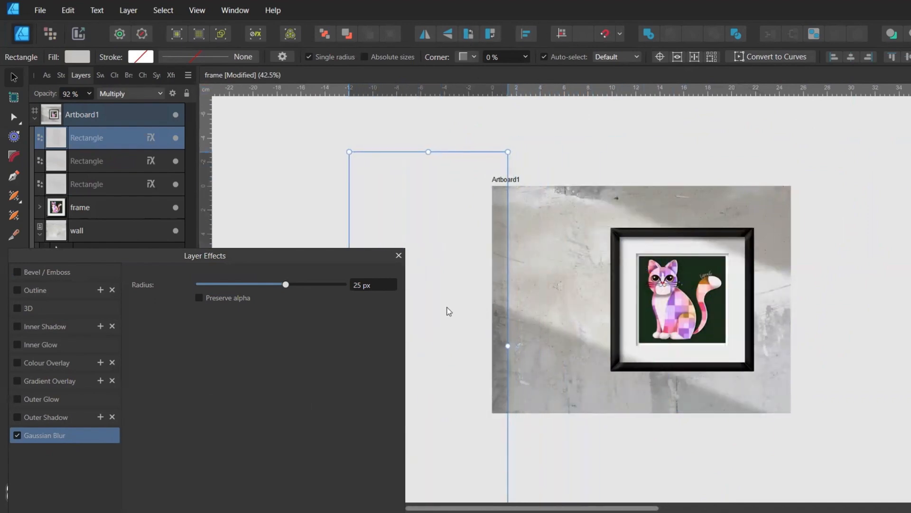
Duplicate the lower slanted rectangle, narrow the copy into a thin strip above its slanted edge and set its blur to 18.6 px
{"action": "left_click", "coordinate": [536, 347]}
{"action": "key", "text": "ctrl+j"}
{"action": "left_click_drag", "start_coordinate": [554, 498], "coordinate": [616, 359]}
{"action": "scroll", "coordinate": [636, 362], "scroll_direction": "up", "scroll_amount": 1}
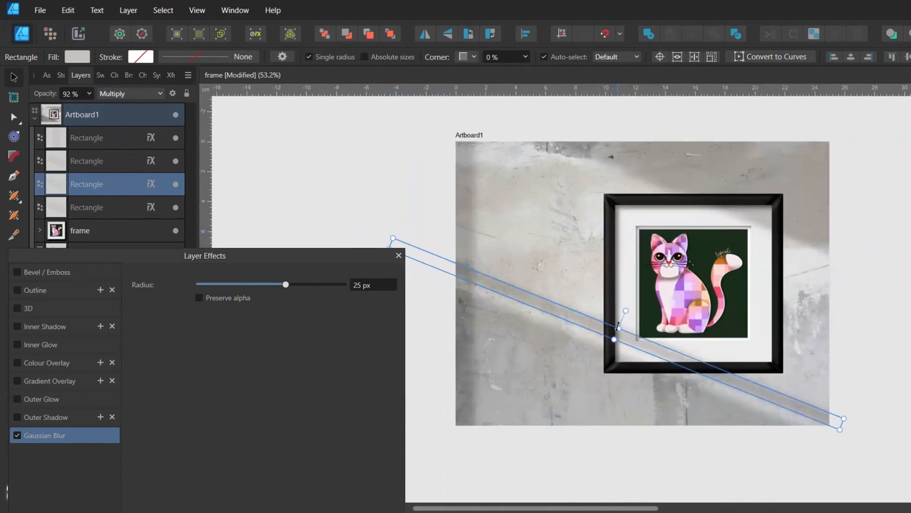
{"action": "left_click_drag", "start_coordinate": [618, 330], "coordinate": [617, 334]}
{"action": "left_click_drag", "start_coordinate": [257, 286], "coordinate": [275, 285]}
Duplicate the thin blurred strip to form a parallel second strip above it and a third beside the upper slanted shadow
{"action": "left_click", "coordinate": [531, 302]}
{"action": "left_click", "coordinate": [531, 302]}
{"action": "key", "text": "Up"}
{"action": "key", "text": "Up"}
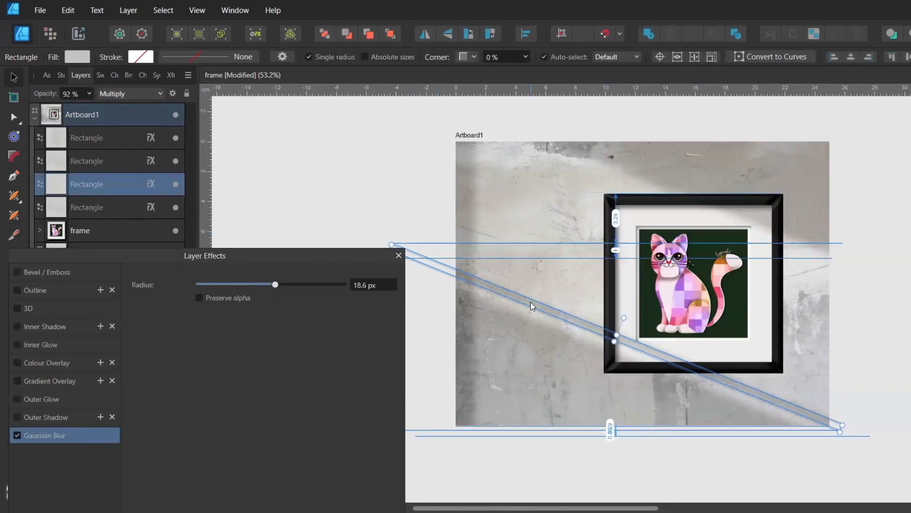
{"action": "left_click_drag", "start_coordinate": [646, 347], "coordinate": [715, 227]}
{"action": "left_click", "coordinate": [380, 225]}
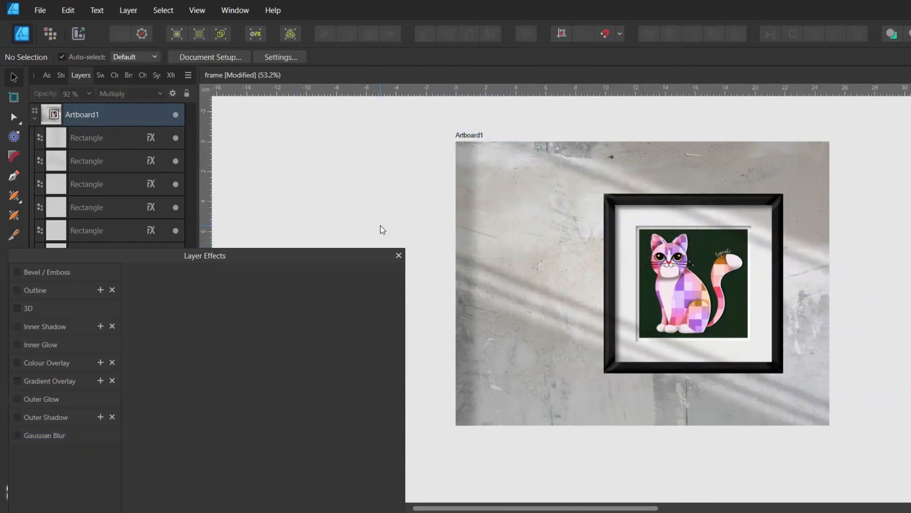
Combine the six blurred shadow rectangles into one curve object and save the document
{"action": "key", "text": "ctrl+s"}
{"action": "left_click", "coordinate": [398, 256]}
{"action": "left_click", "coordinate": [85, 145]}
{"action": "left_click", "coordinate": [76, 254], "text": "shift"}
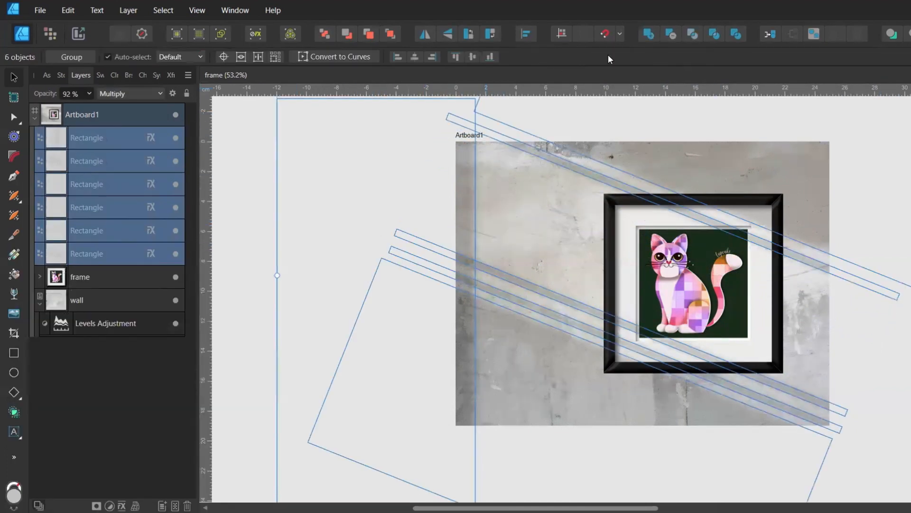
{"action": "key", "text": "ctrl+g"}
{"action": "left_click", "coordinate": [233, 142]}
{"action": "key", "text": "ctrl+s"}
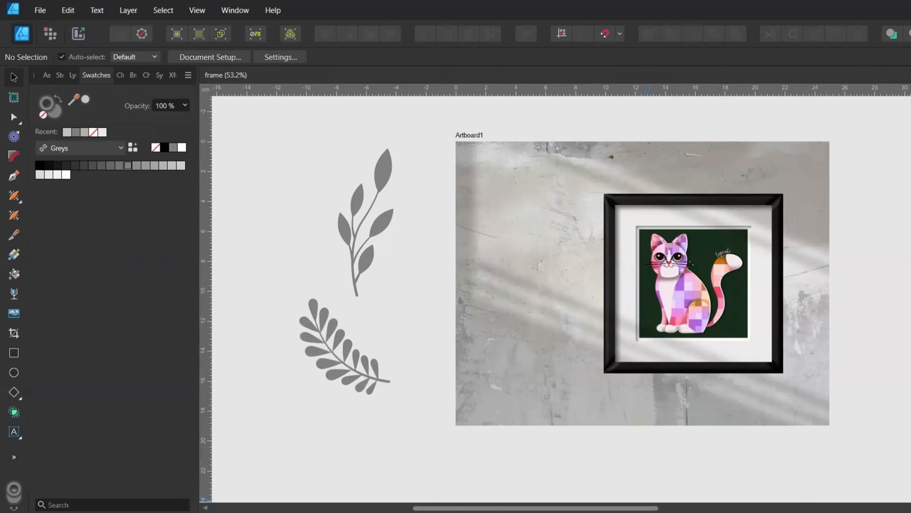
Rotate the broad-leaf branch and place it diagonally over the artboard's upper-left corner
{"action": "left_click", "coordinate": [353, 229]}
{"action": "left_click_drag", "start_coordinate": [369, 132], "coordinate": [477, 192]}
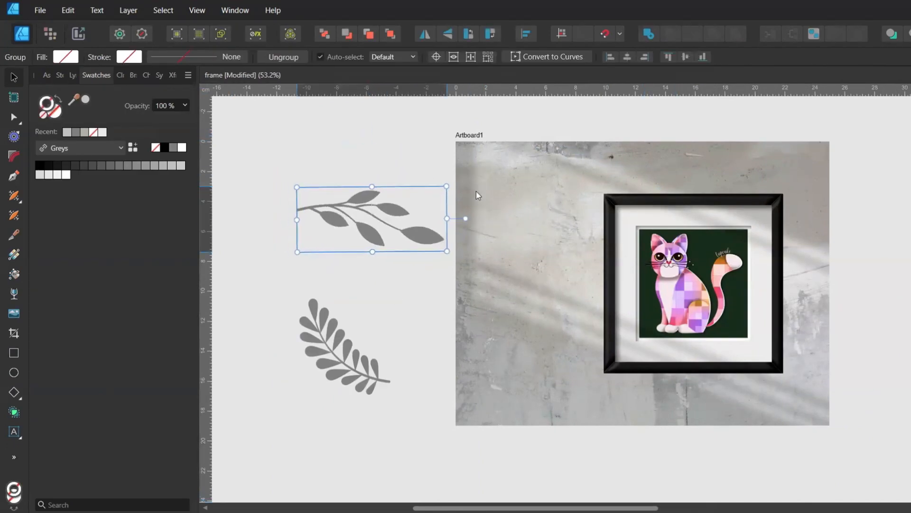
{"action": "left_click_drag", "start_coordinate": [380, 221], "coordinate": [497, 173]}
{"action": "left_click_drag", "start_coordinate": [581, 171], "coordinate": [561, 228]}
{"action": "left_click_drag", "start_coordinate": [567, 192], "coordinate": [556, 189]}
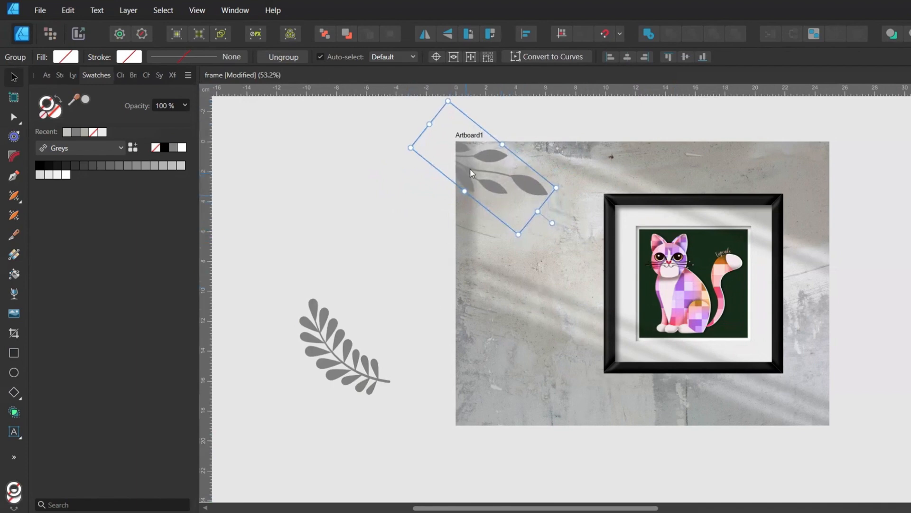
Duplicate the broad-leaf branch, shrink and tilt the copy upward, and place it just below the first branch
{"action": "left_click_drag", "start_coordinate": [473, 172], "coordinate": [460, 221], "text": "ctrl"}
{"action": "left_click_drag", "start_coordinate": [510, 285], "coordinate": [487, 243]}
{"action": "left_click_drag", "start_coordinate": [515, 239], "coordinate": [524, 222]}
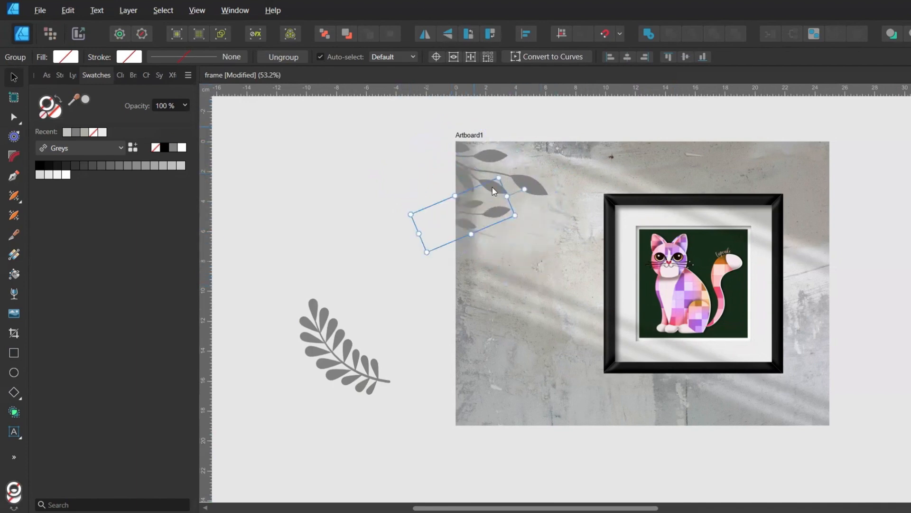
{"action": "mouse_move", "coordinate": [524, 188]}
{"action": "left_mouse_down"}
{"action": "mouse_move", "coordinate": [531, 205]}
{"action": "mouse_move", "coordinate": [520, 181]}
{"action": "left_mouse_up"}
{"action": "left_click_drag", "start_coordinate": [489, 210], "coordinate": [481, 210]}
Move the fern branch onto the artboard's left edge below the other branches, rotating and resizing it to point toward the frame
{"action": "left_click", "coordinate": [344, 338]}
{"action": "left_click_drag", "start_coordinate": [344, 338], "coordinate": [534, 280]}
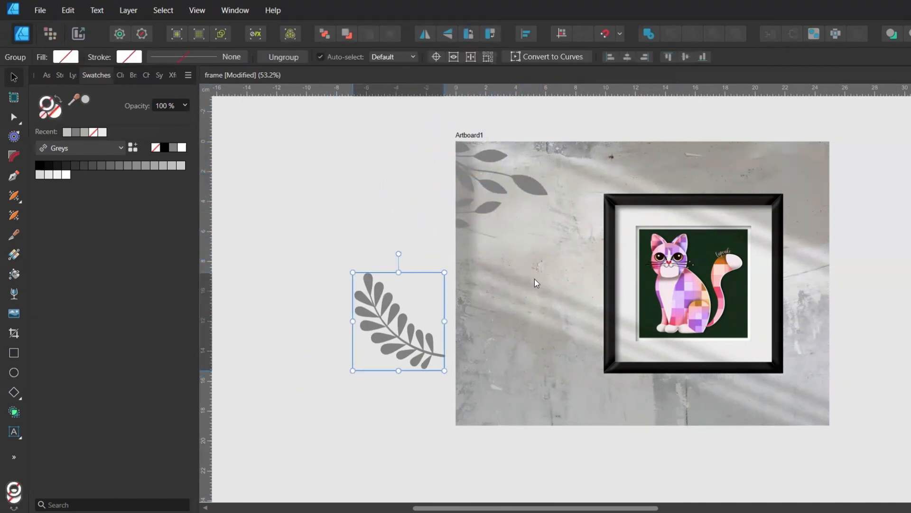
{"action": "left_click_drag", "start_coordinate": [534, 220], "coordinate": [593, 322]}
{"action": "left_click_drag", "start_coordinate": [548, 295], "coordinate": [500, 264]}
{"action": "left_click_drag", "start_coordinate": [546, 293], "coordinate": [552, 277]}
{"action": "left_click_drag", "start_coordinate": [547, 223], "coordinate": [512, 244]}
{"action": "left_click_drag", "start_coordinate": [549, 278], "coordinate": [546, 286]}
Duplicate the fern branch, shrink and rotate the copy, and place it below the first fern on the artboard's left edge
{"action": "key", "text": "ctrl+j"}
{"action": "left_click_drag", "start_coordinate": [543, 239], "coordinate": [518, 249]}
{"action": "left_click_drag", "start_coordinate": [524, 286], "coordinate": [504, 316]}
{"action": "left_click_drag", "start_coordinate": [470, 258], "coordinate": [480, 298]}
{"action": "left_click_drag", "start_coordinate": [531, 316], "coordinate": [472, 327]}
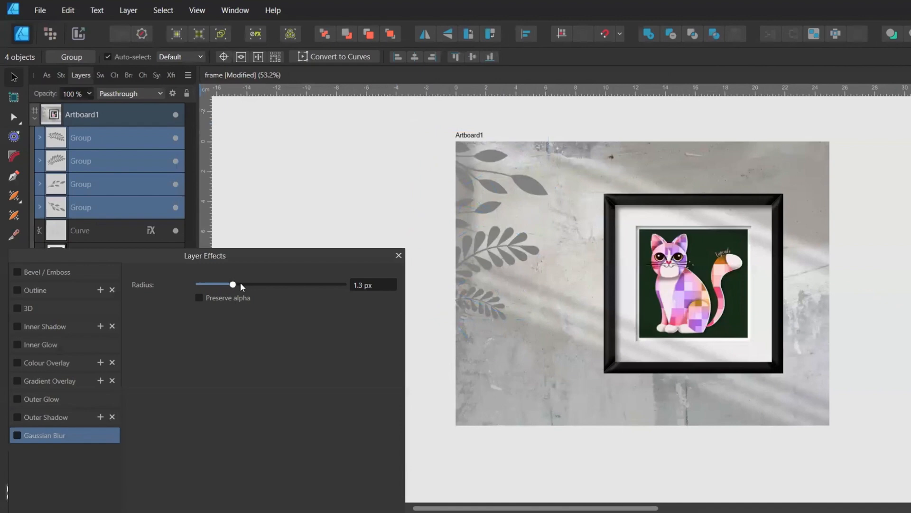
Apply Gaussian blur to the four leaf groups, using 6 px on the smaller branches, and set all four groups' opacity to 63%
{"action": "left_click_drag", "start_coordinate": [240, 282], "coordinate": [273, 284]}
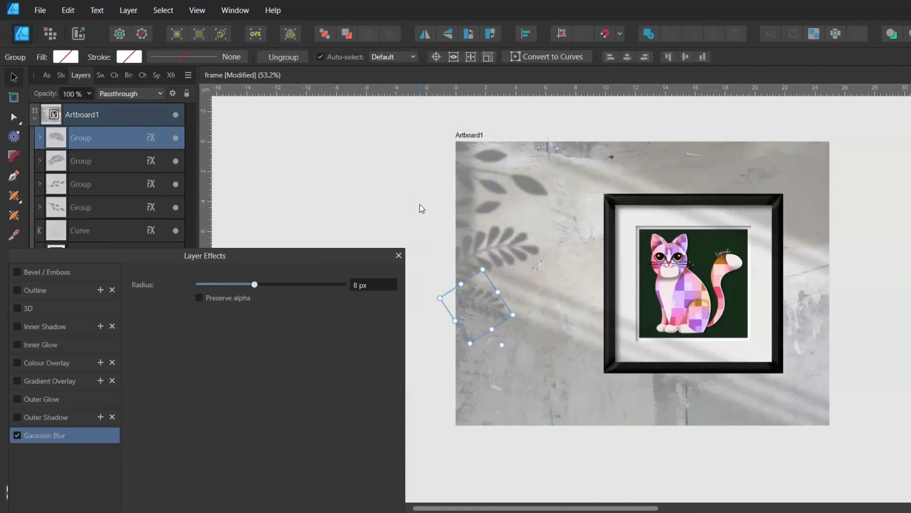
{"action": "left_click", "coordinate": [150, 189], "text": "ctrl"}
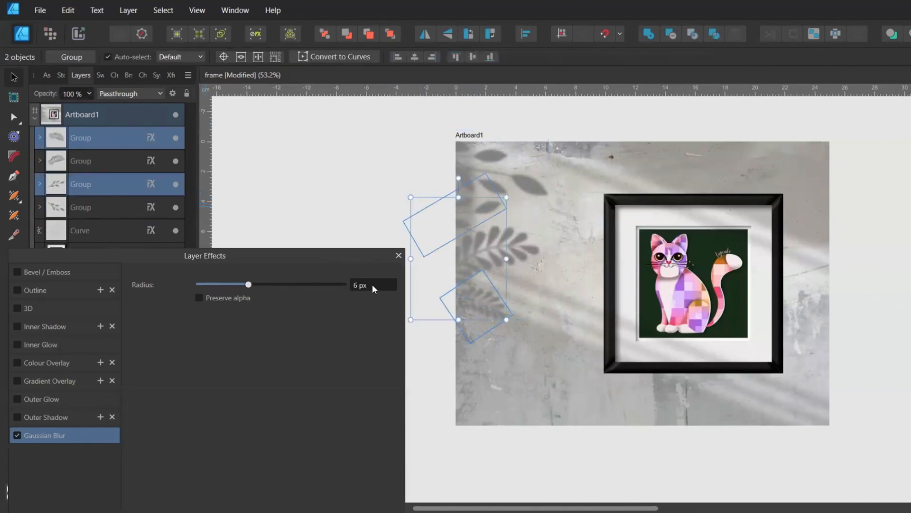
{"action": "left_click", "coordinate": [71, 142]}
{"action": "left_click", "coordinate": [62, 208], "text": "shift"}
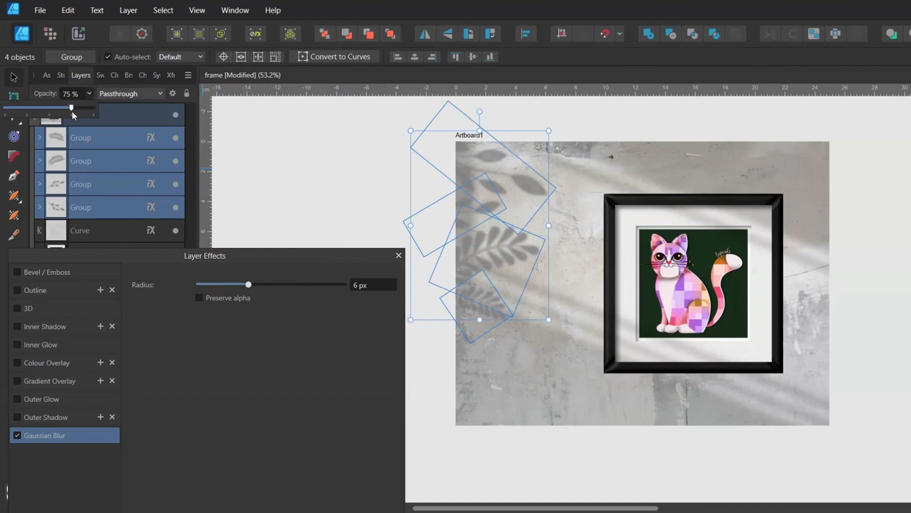
{"action": "left_click_drag", "start_coordinate": [73, 110], "coordinate": [66, 113]}
{"action": "left_click", "coordinate": [256, 138]}
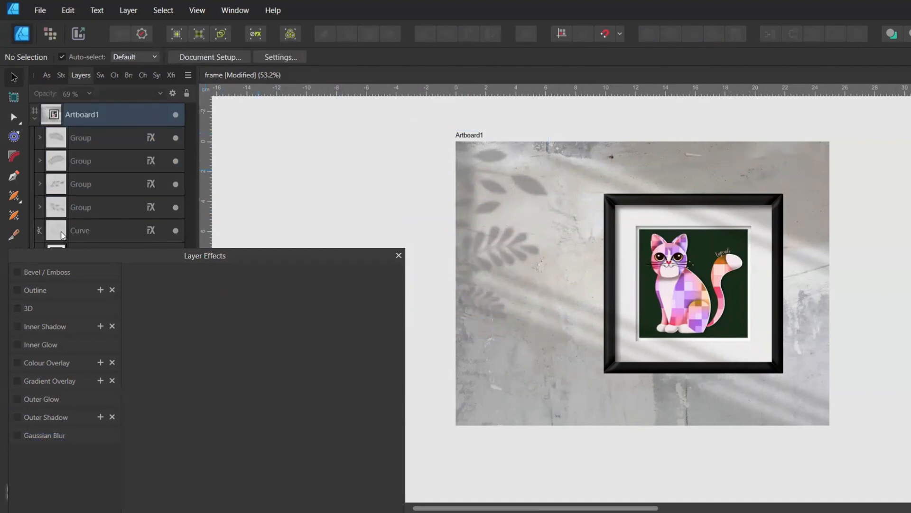
{"action": "left_click", "coordinate": [512, 198]}
{"action": "left_click", "coordinate": [509, 252], "text": "shift"}
{"action": "left_click", "coordinate": [81, 140]}
{"action": "left_click", "coordinate": [85, 210], "text": "shift"}
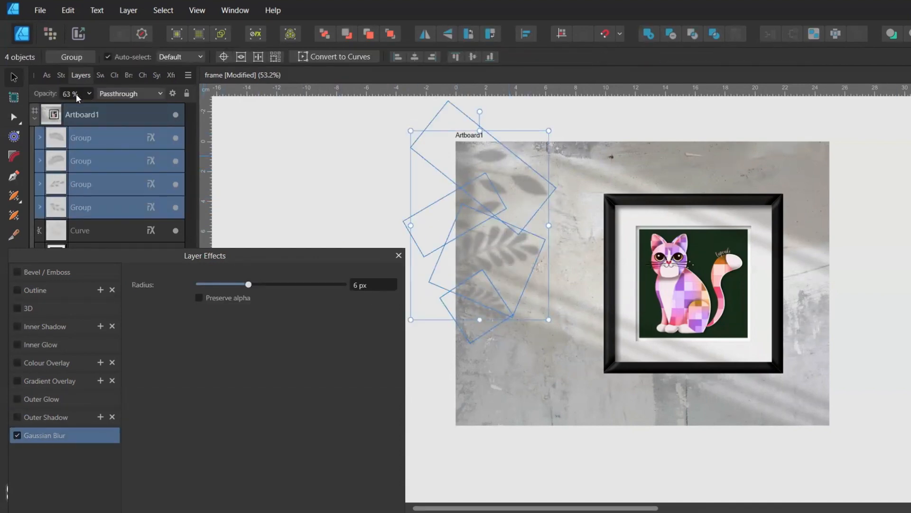
Group the four leaf branches, rename the group "leaves" and save the document
{"action": "left_click", "coordinate": [479, 299]}
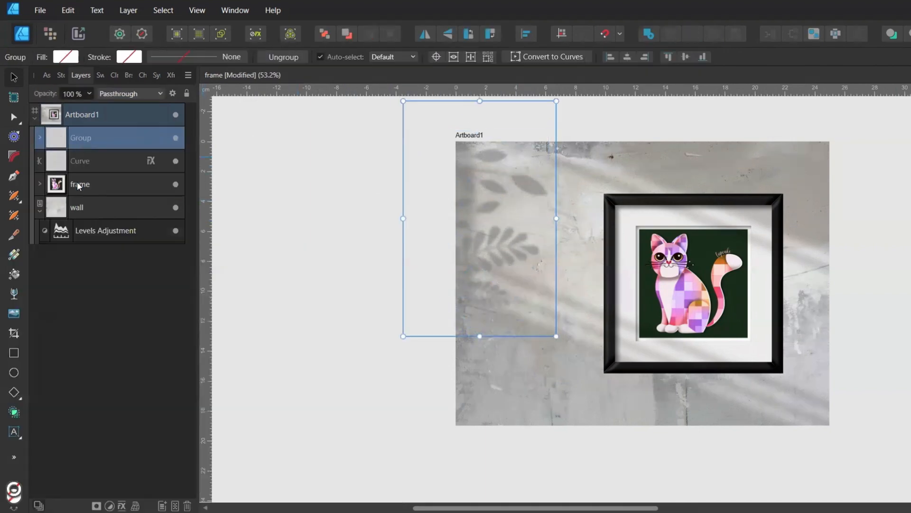
{"action": "double_click", "coordinate": [80, 138]}
{"action": "type", "text": "leaves"}
{"action": "key", "text": "Return"}
{"action": "key", "text": "ctrl+s"}
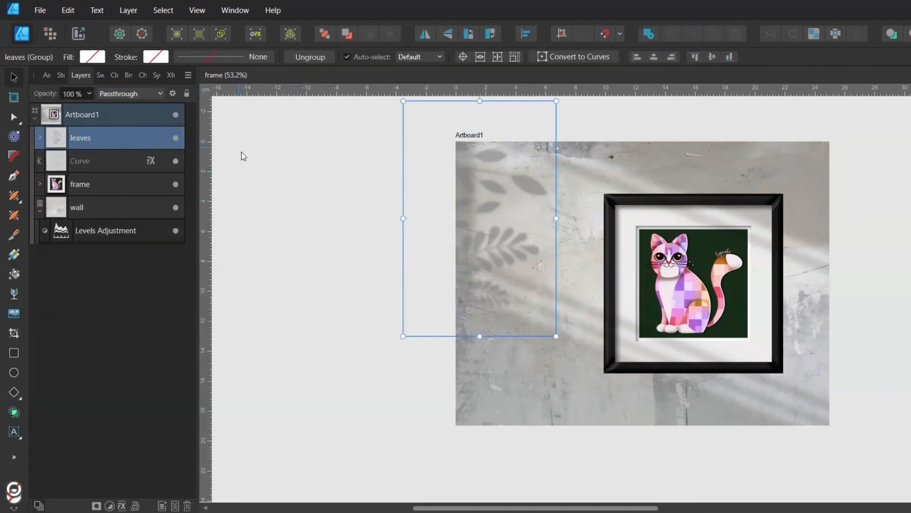
Add a Curves adjustment above the leaves group with points at about X 0.752, Y 0.767 and X 0.243, Y 0.224
{"action": "left_click", "coordinate": [39, 212]}
{"action": "left_click", "coordinate": [314, 199]}
{"action": "left_click", "coordinate": [66, 142]}
{"action": "left_click", "coordinate": [109, 505]}
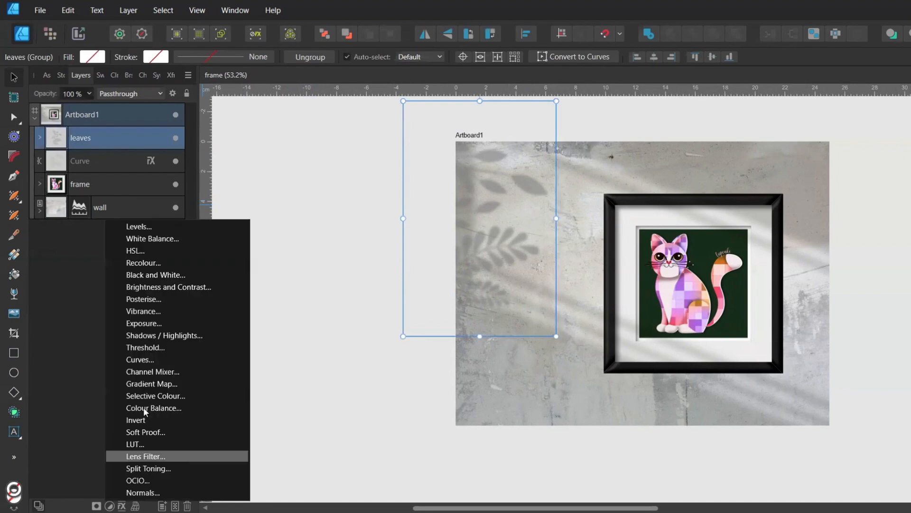
{"action": "left_click", "coordinate": [178, 358]}
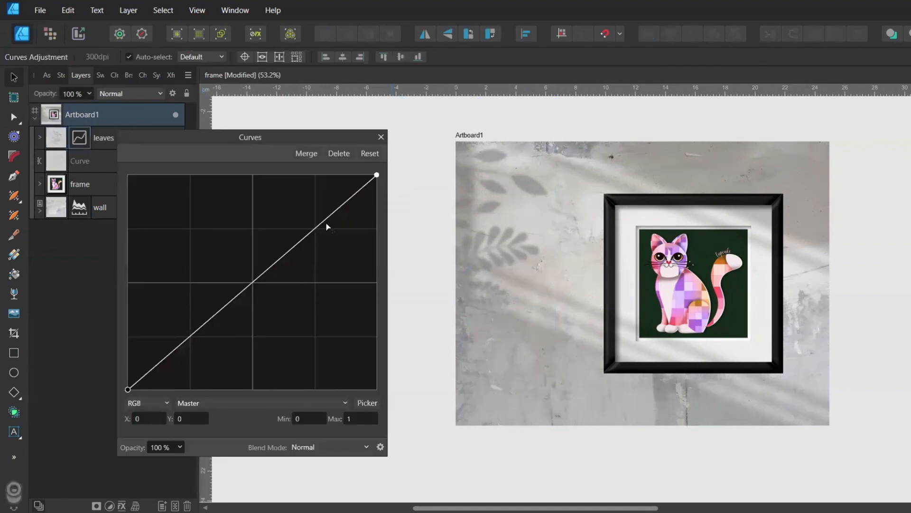
{"action": "left_click", "coordinate": [316, 228]}
{"action": "left_click_drag", "start_coordinate": [316, 228], "coordinate": [315, 225]}
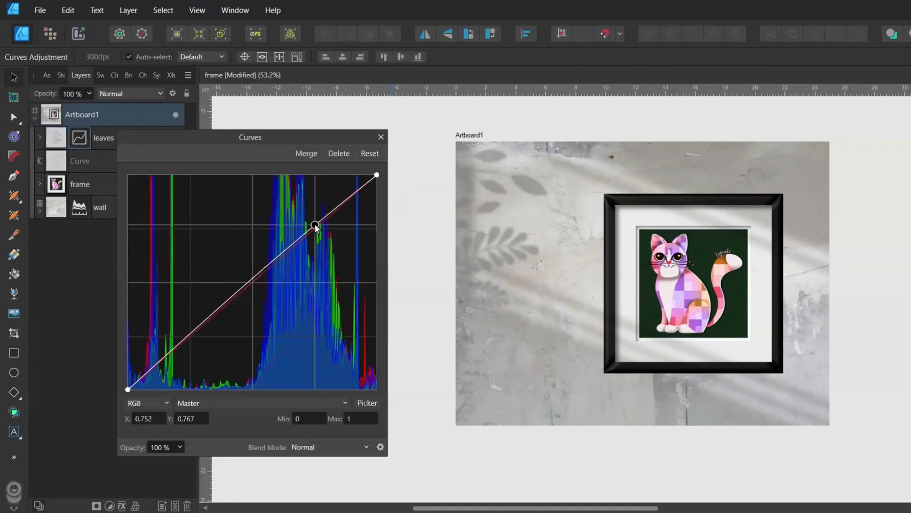
{"action": "left_click", "coordinate": [190, 336]}
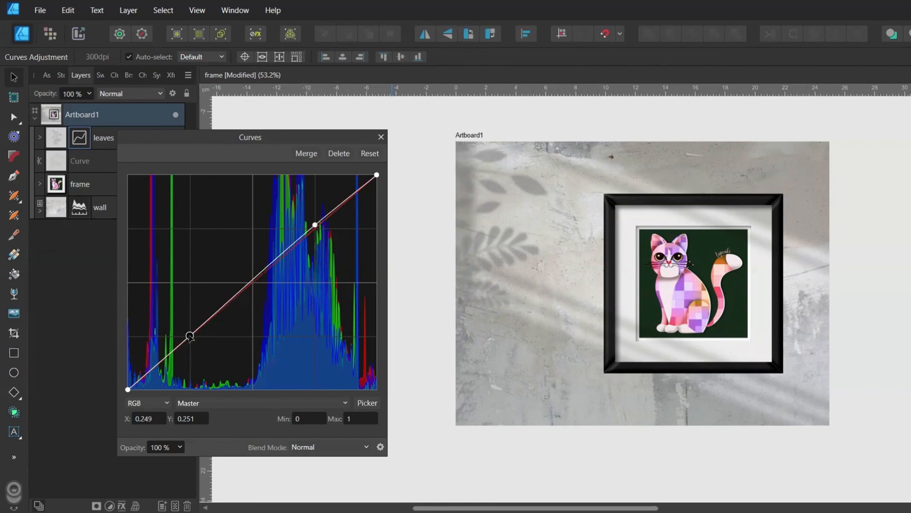
{"action": "left_click_drag", "start_coordinate": [191, 336], "coordinate": [189, 344]}
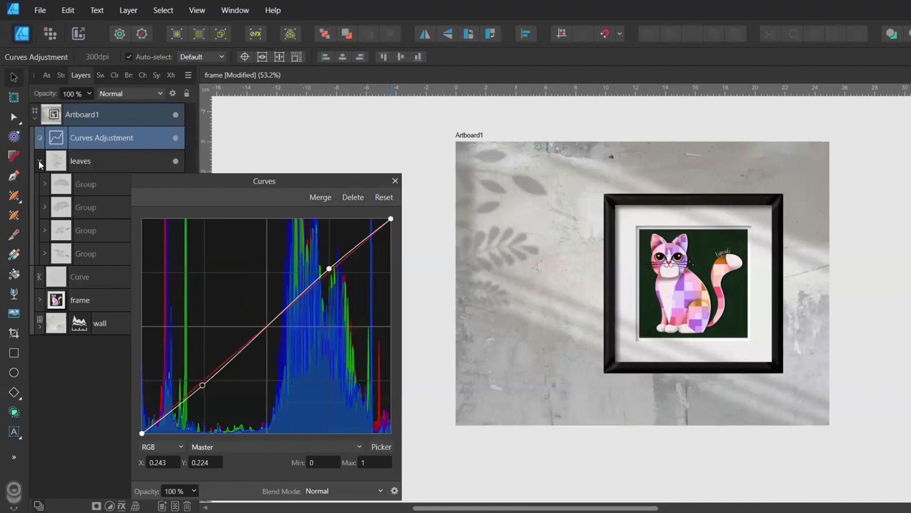
Fine-tune the curve's shadow point and move its highlight point to about X 0.764, Y 0.763
{"action": "left_click", "coordinate": [39, 161]}
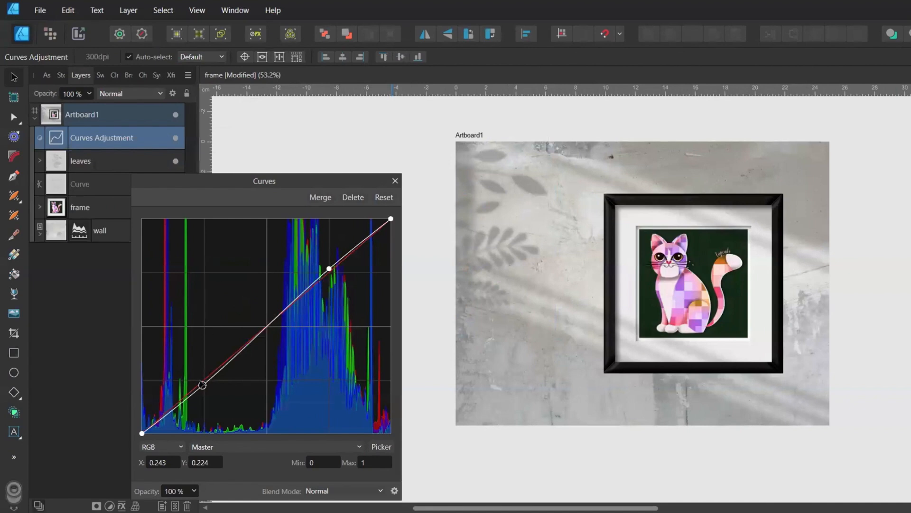
{"action": "mouse_move", "coordinate": [202, 385]}
{"action": "left_mouse_down"}
{"action": "mouse_move", "coordinate": [203, 376]}
{"action": "mouse_move", "coordinate": [204, 385]}
{"action": "left_mouse_up"}
{"action": "left_click_drag", "start_coordinate": [329, 269], "coordinate": [332, 272]}
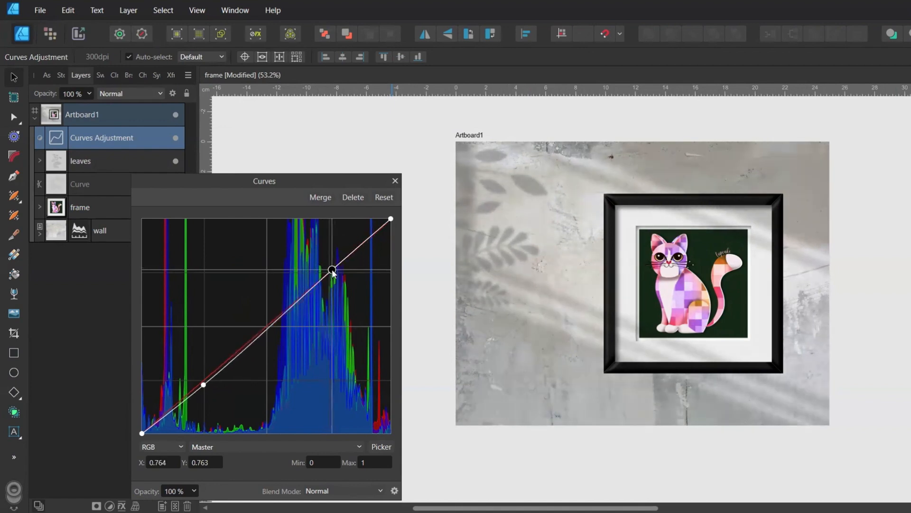
{"action": "left_click", "coordinate": [395, 180]}
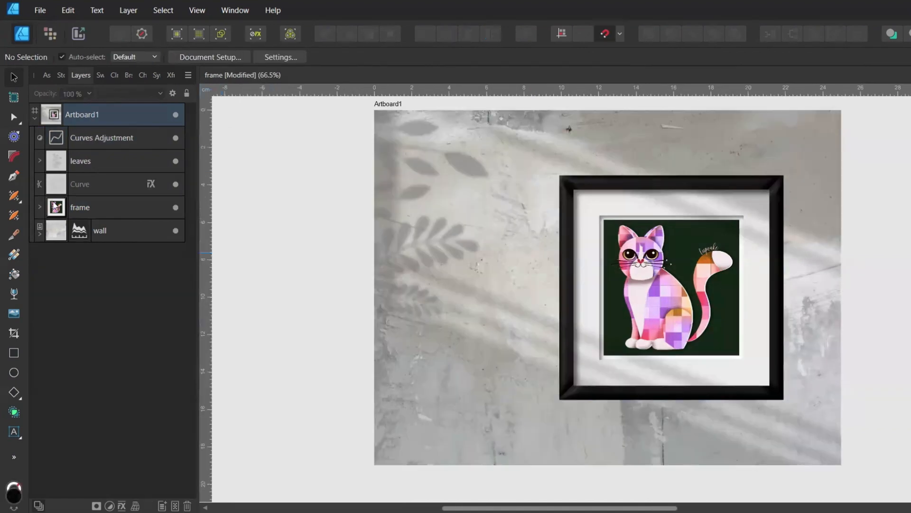
Add a Multiply outer shadow to the frame group with an offset of 24 px
{"action": "left_click", "coordinate": [56, 206]}
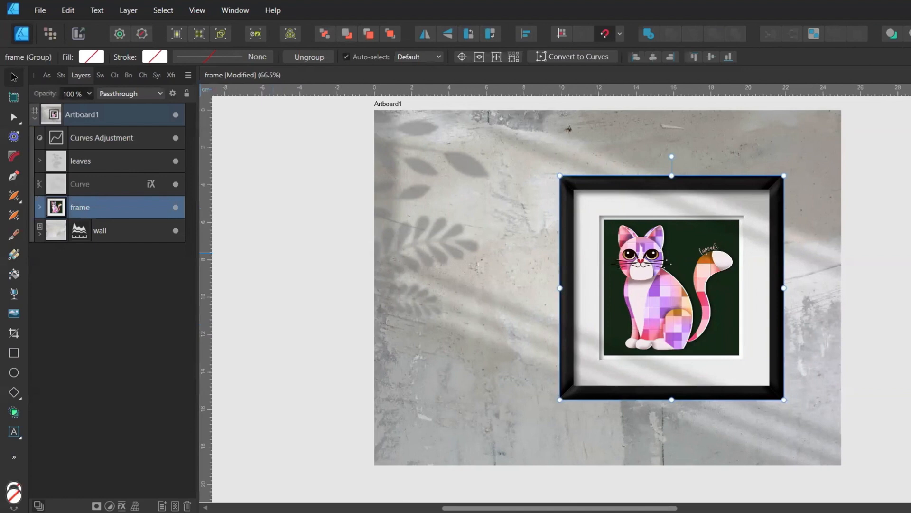
{"action": "left_click", "coordinate": [122, 505]}
{"action": "left_click", "coordinate": [56, 417]}
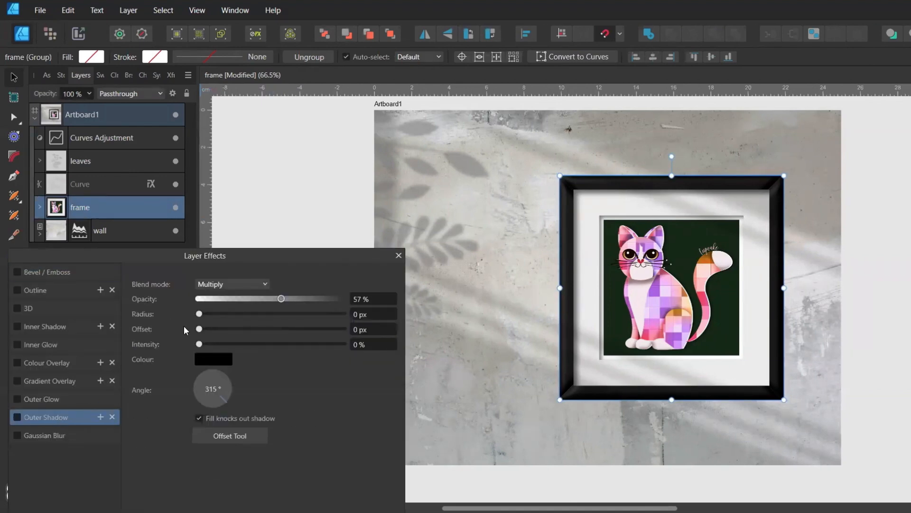
{"action": "left_click_drag", "start_coordinate": [199, 329], "coordinate": [284, 328]}
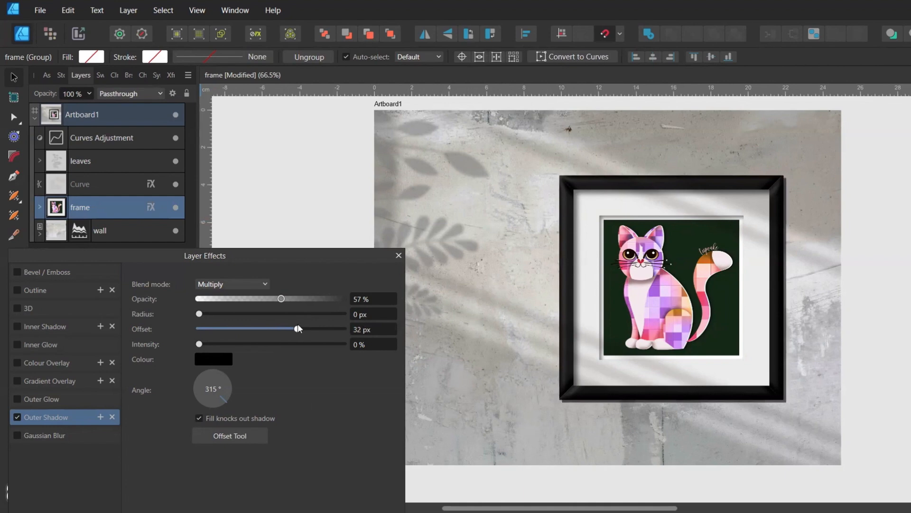
{"action": "scroll", "coordinate": [375, 330], "scroll_direction": "down", "scroll_amount": 8}
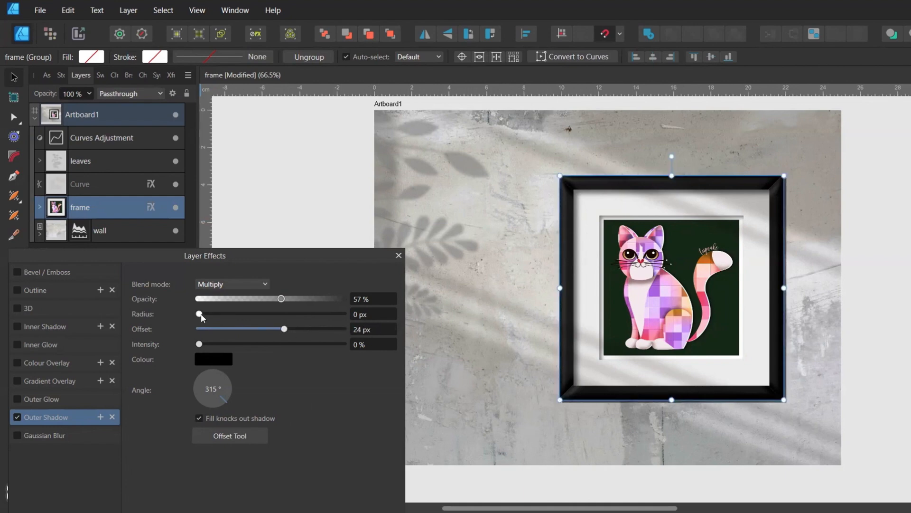
Set the frame's outer shadow to a 45 px radius, 55% opacity and a 0° angle
{"action": "left_click_drag", "start_coordinate": [200, 313], "coordinate": [323, 312]}
{"action": "scroll", "coordinate": [380, 313], "scroll_direction": "down", "scroll_amount": 2}
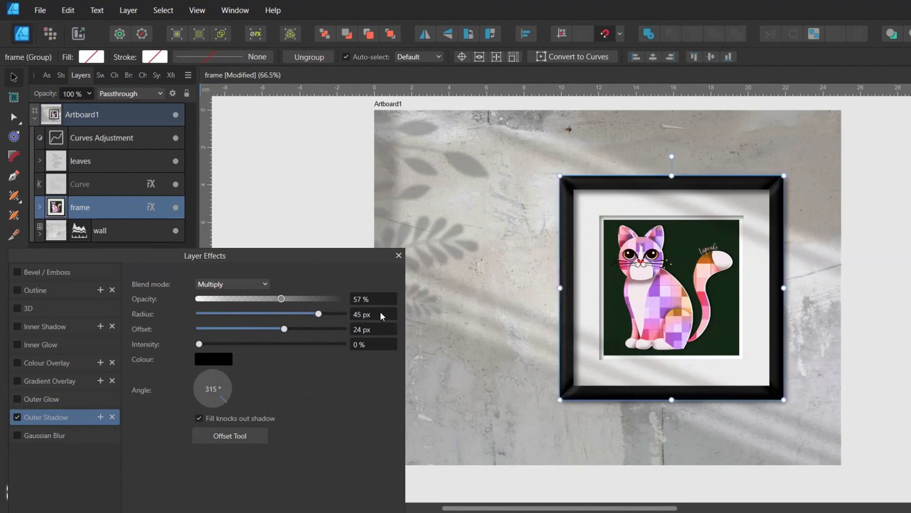
{"action": "scroll", "coordinate": [369, 297], "scroll_direction": "down", "scroll_amount": 3}
{"action": "scroll", "coordinate": [369, 297], "scroll_direction": "up", "scroll_amount": 1}
{"action": "left_click", "coordinate": [228, 386]}
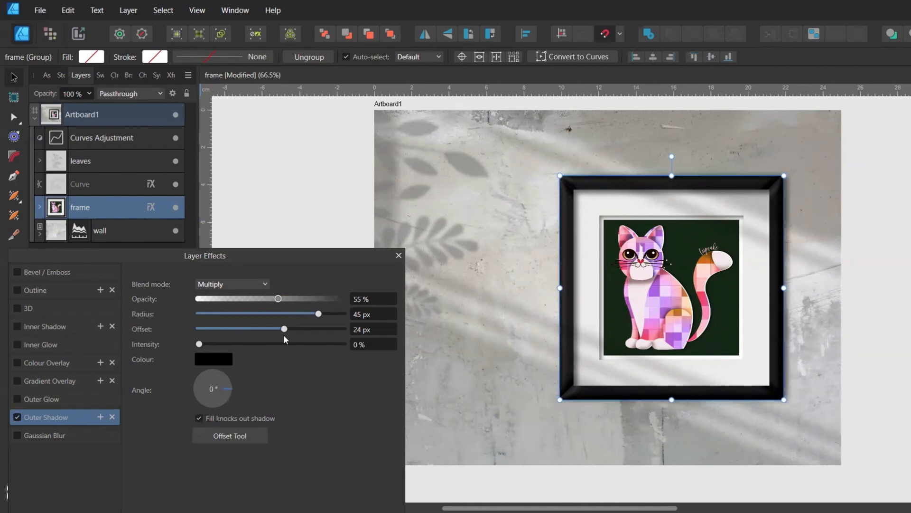
{"action": "left_click", "coordinate": [326, 199]}
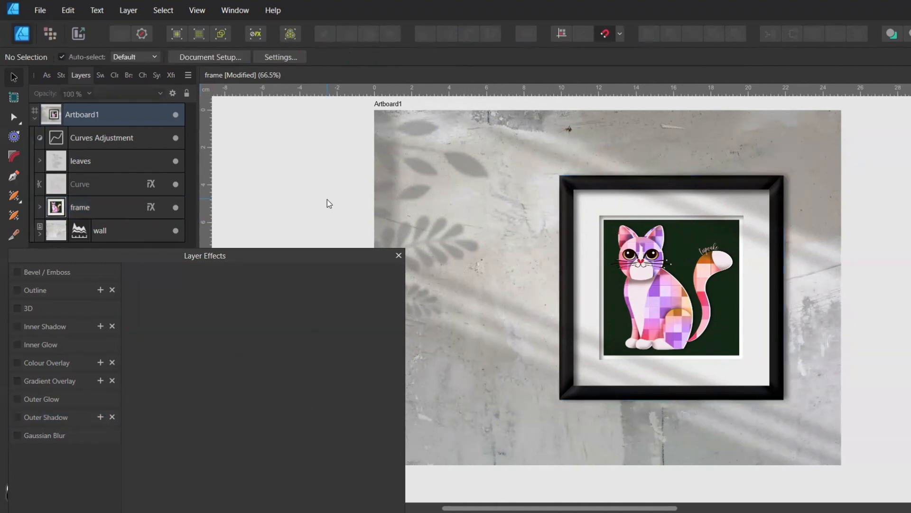